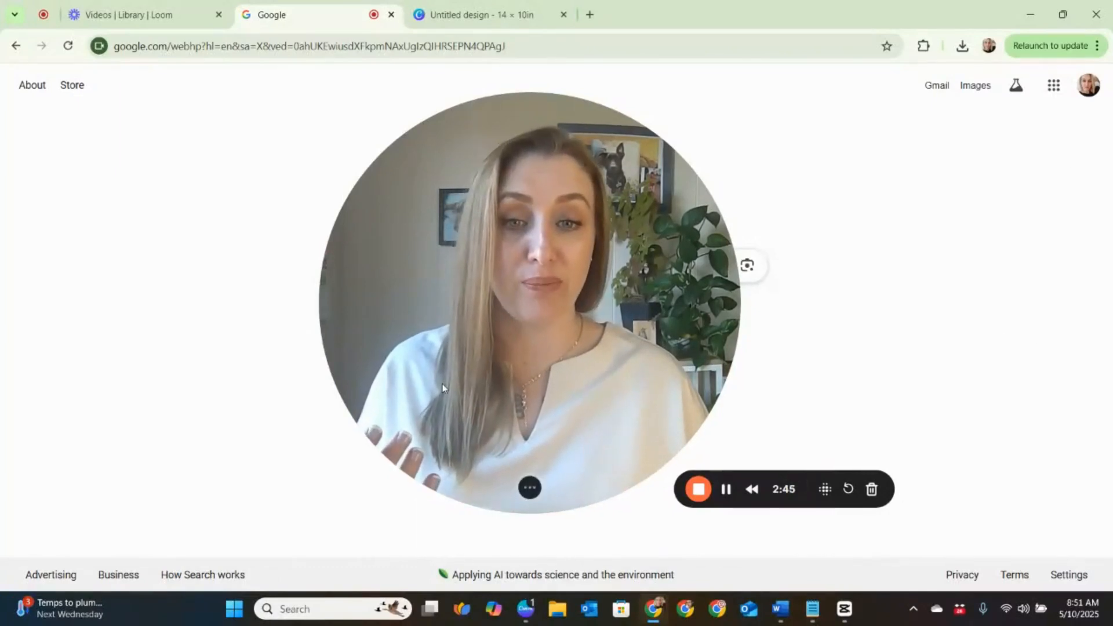
left_click(520, 488)
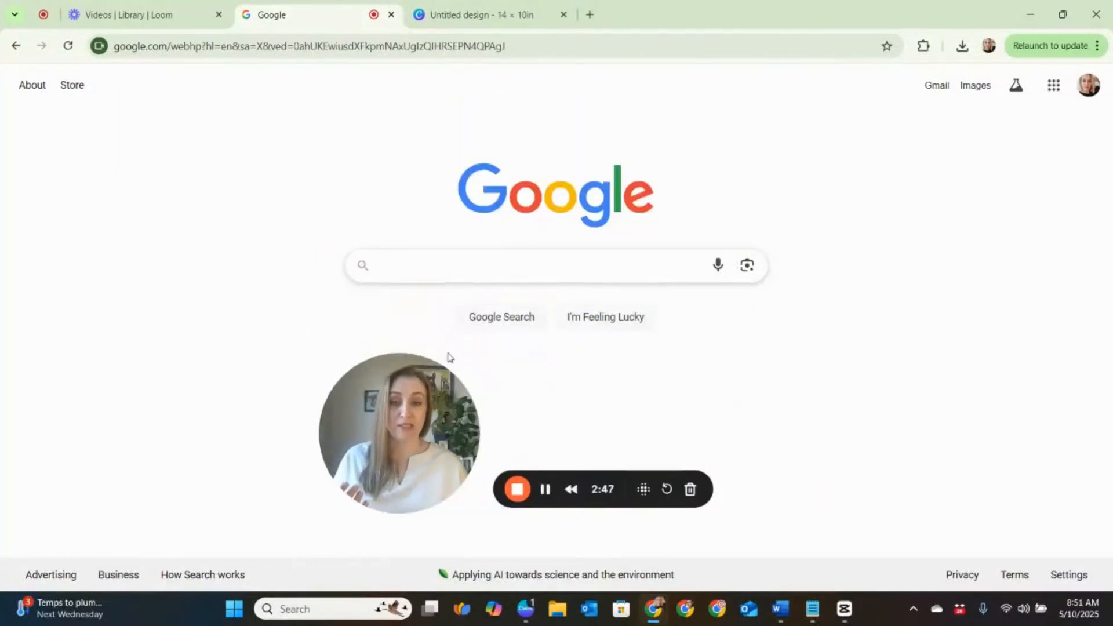
left_click_drag(406, 458, 99, 172)
left_click_drag(112, 50, 1001, 99)
Search Google for "porsche" and show the image results.
left_click(520, 265)
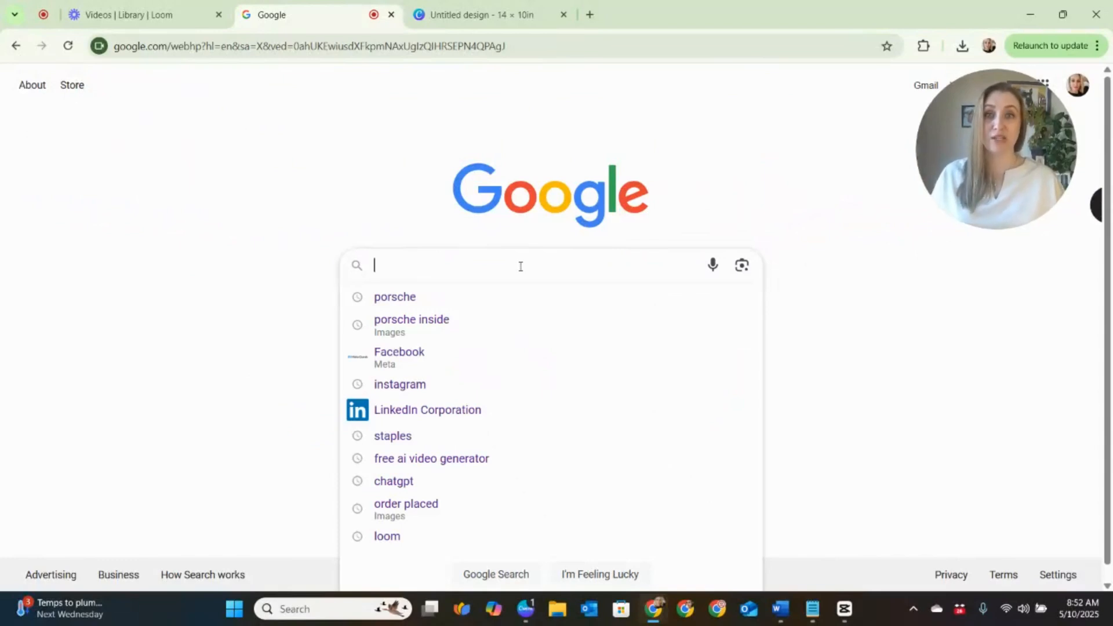
left_click(429, 299)
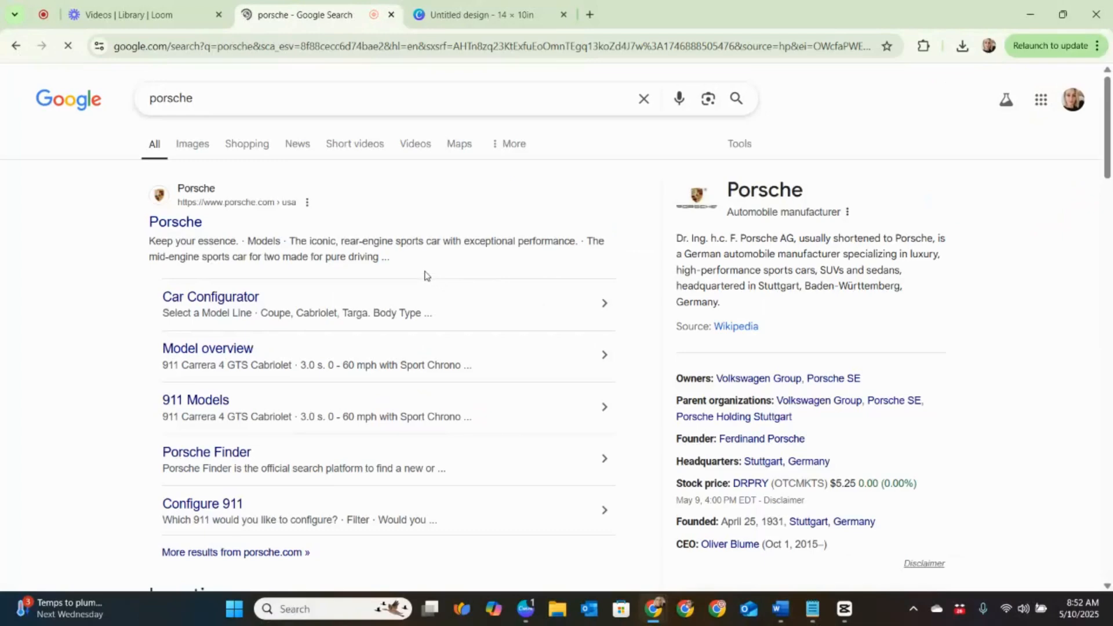
left_click(186, 146)
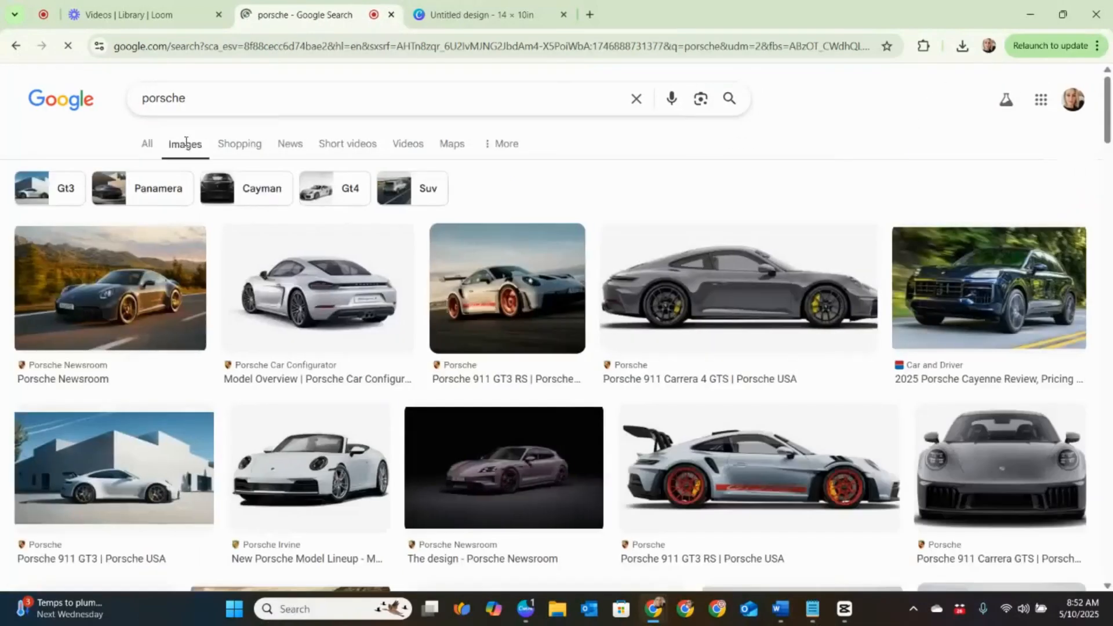
Look through the Porsche image results for a suitable car picture.
scroll(423, 359, "down", 3)
scroll(423, 360, "down", 3)
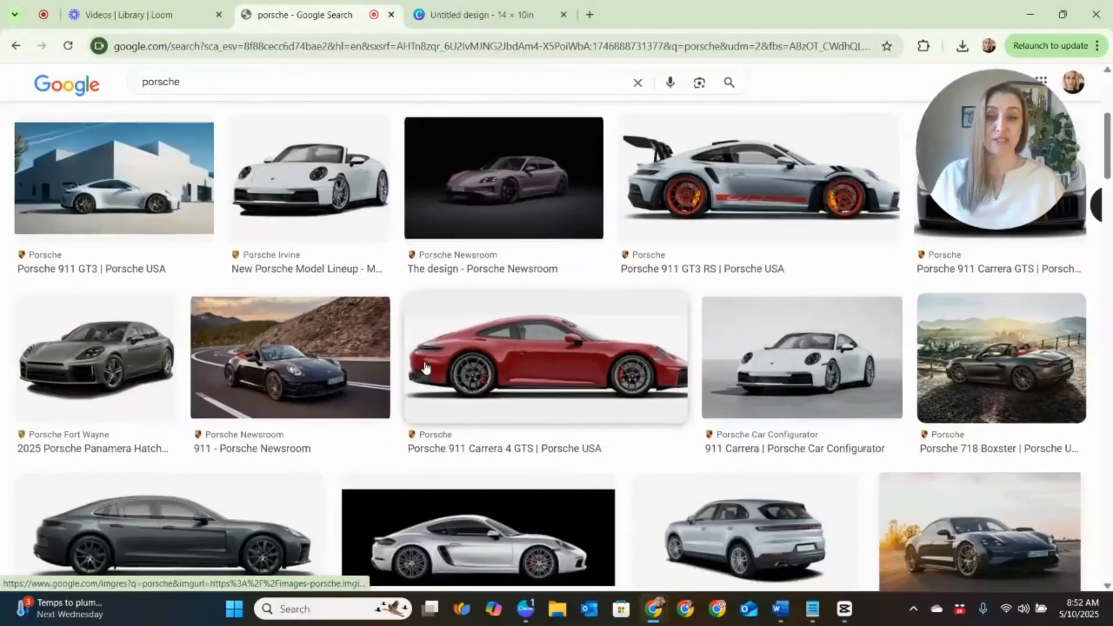
scroll(432, 387, "down", 2)
scroll(432, 387, "down", 6)
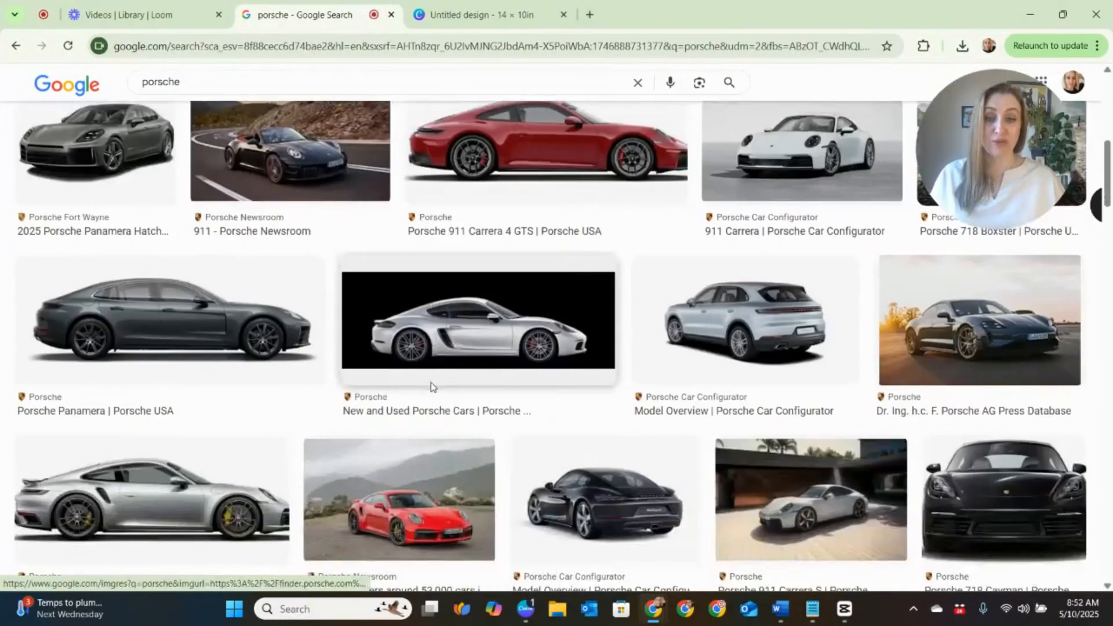
scroll(430, 389, "down", 1)
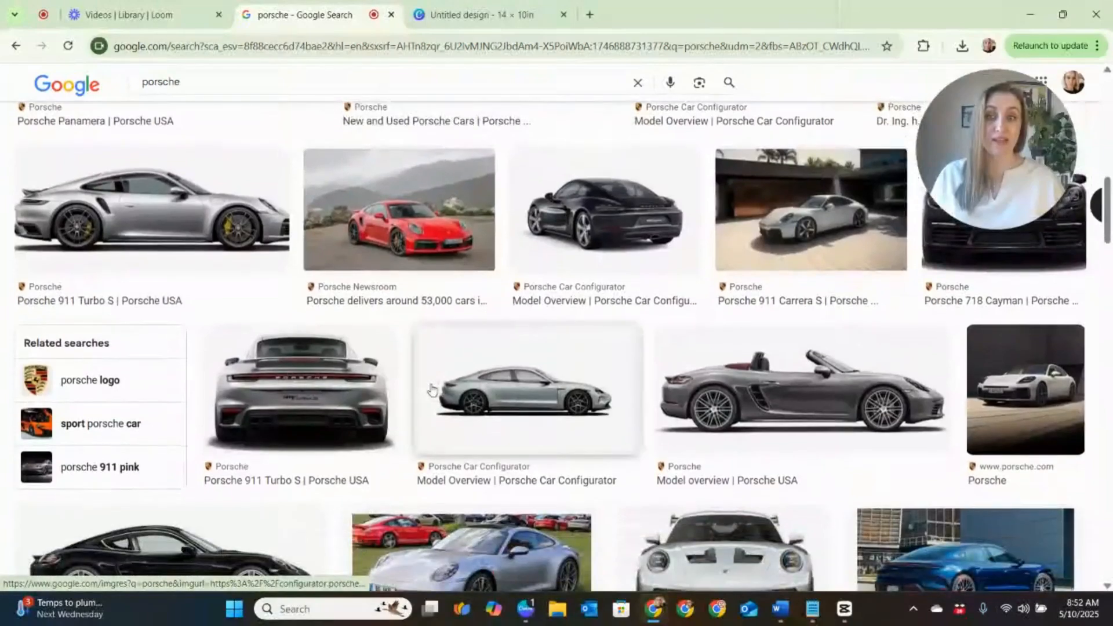
scroll(432, 388, "down", 6)
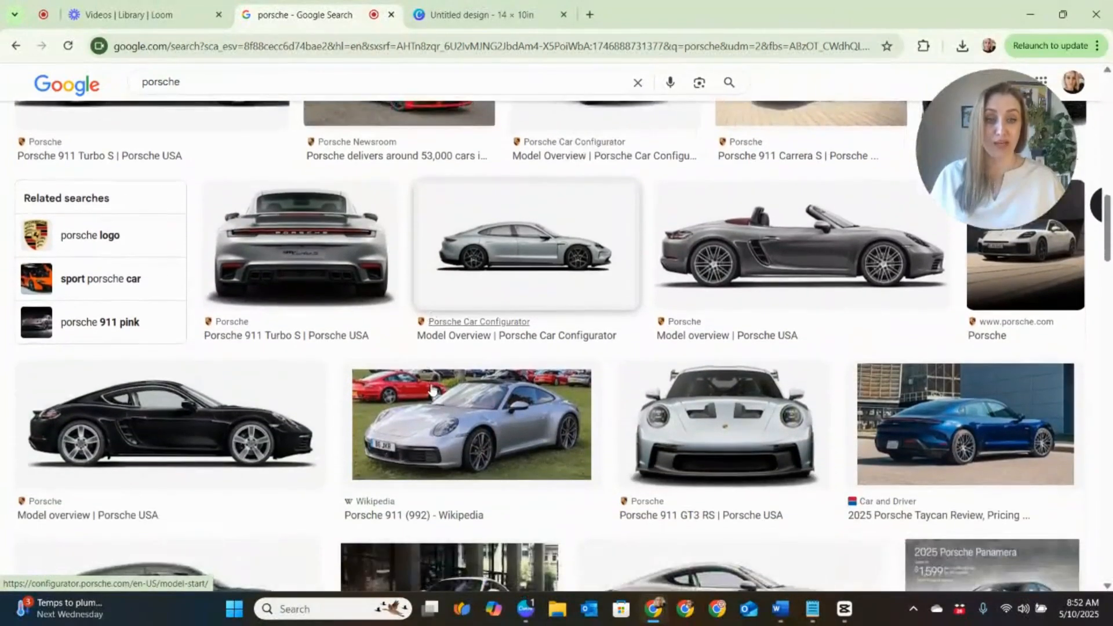
scroll(432, 389, "down", 2)
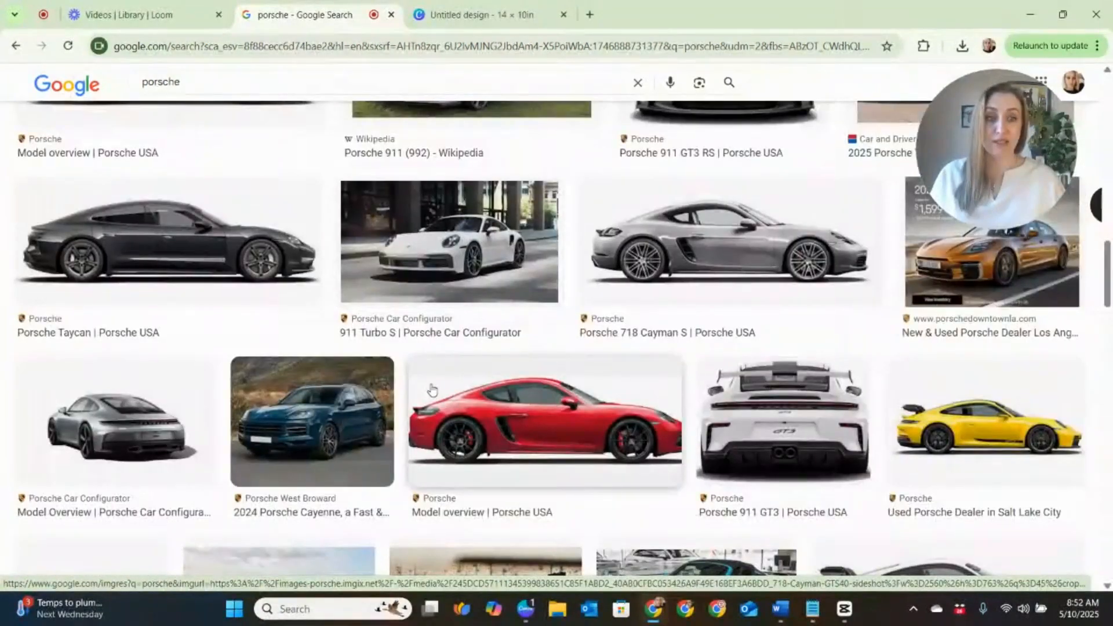
scroll(432, 388, "down", 4)
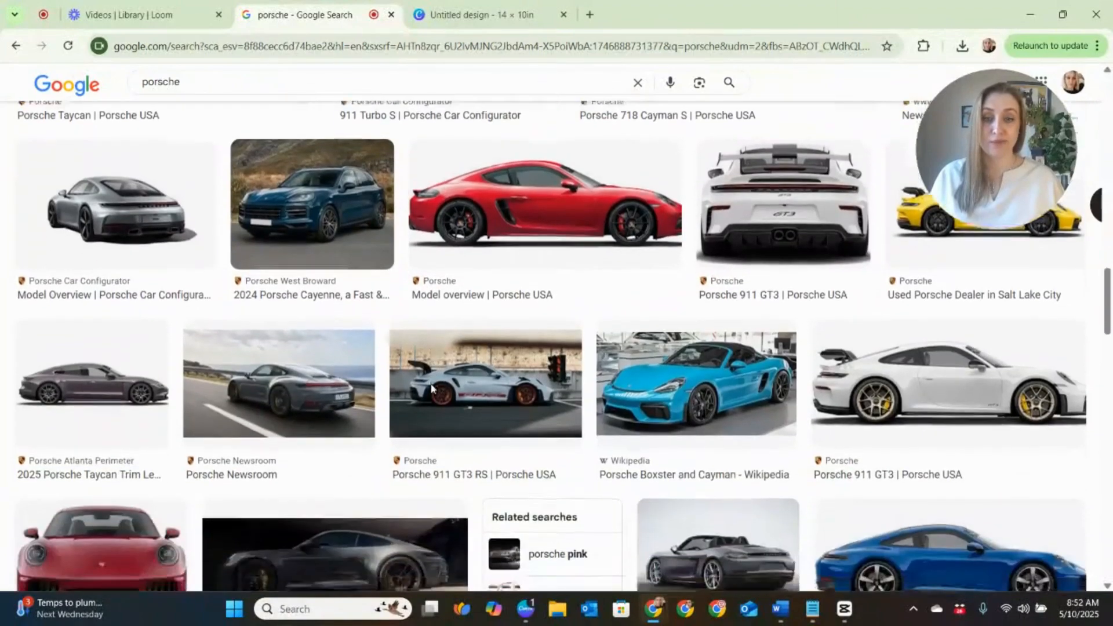
scroll(432, 390, "down", 6)
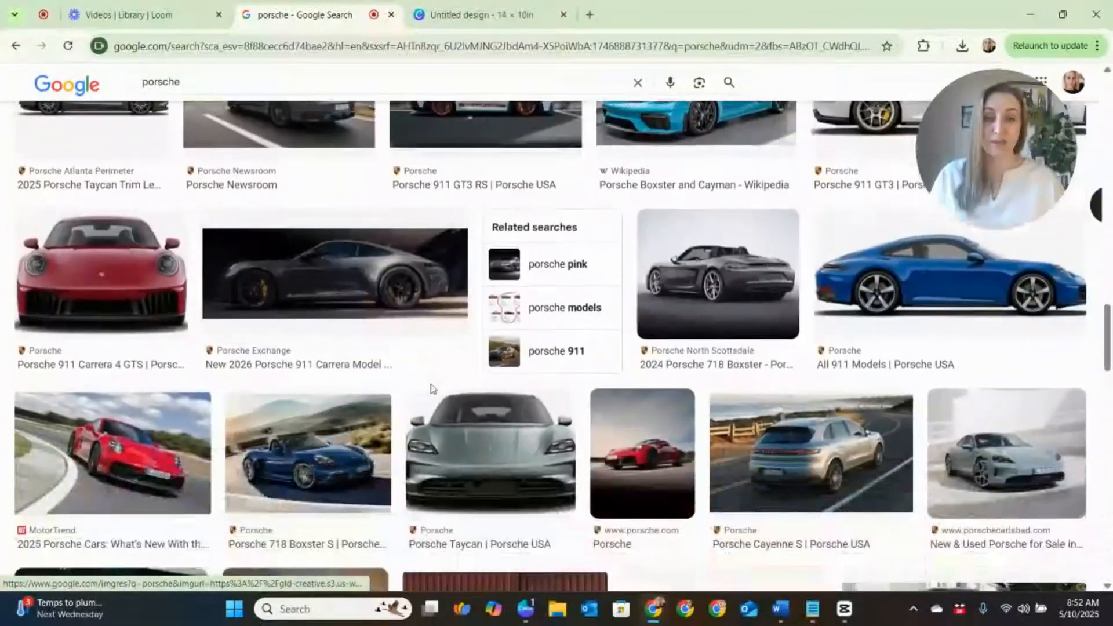
scroll(431, 390, "down", 2)
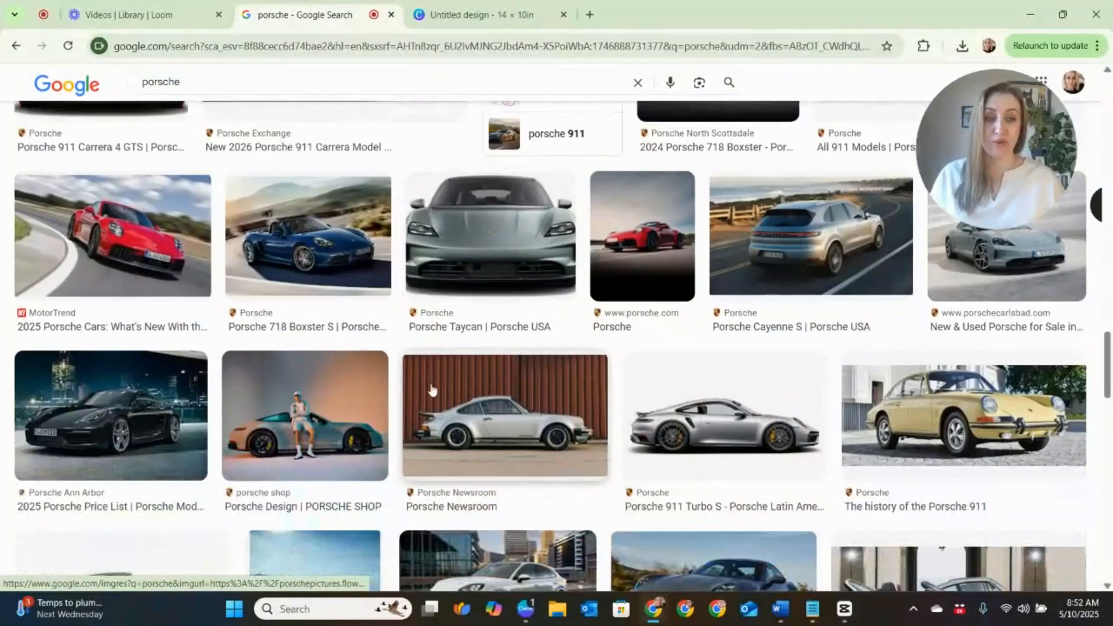
Start saving the yellow car image titled "The history of the Porsche 911", with the Desktop folder Vision Boards as destination.
left_click(952, 429)
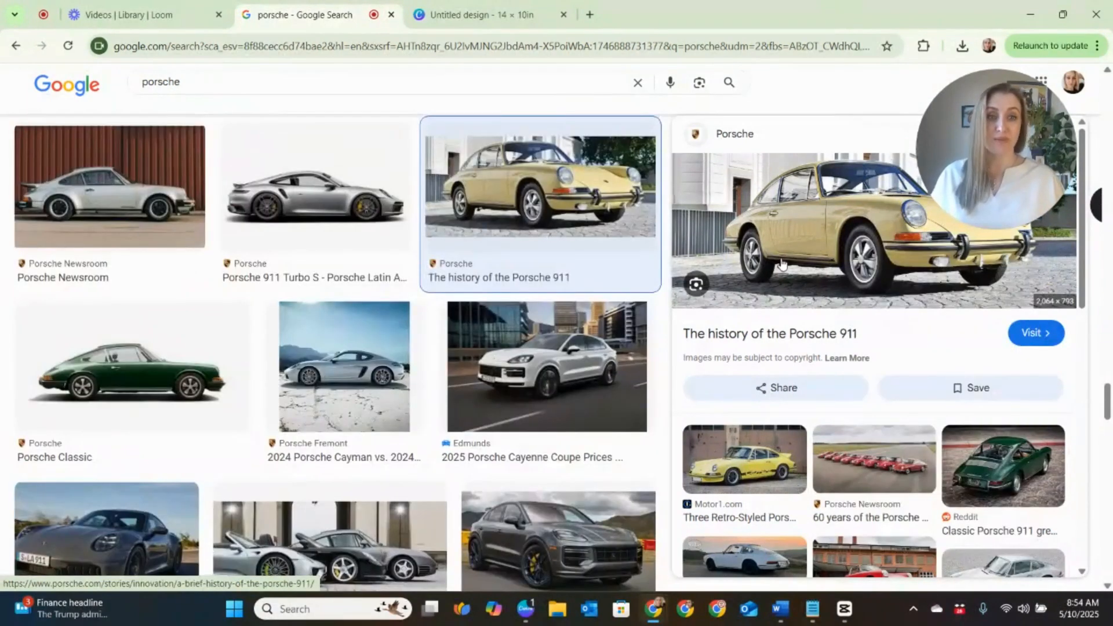
right_click(780, 265)
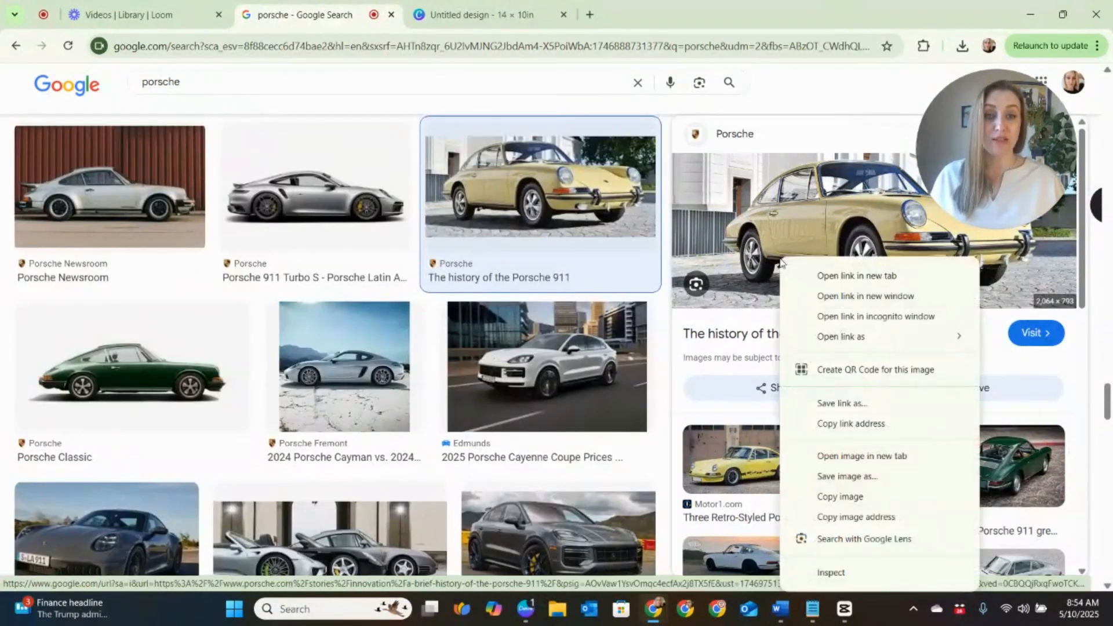
left_click(838, 478)
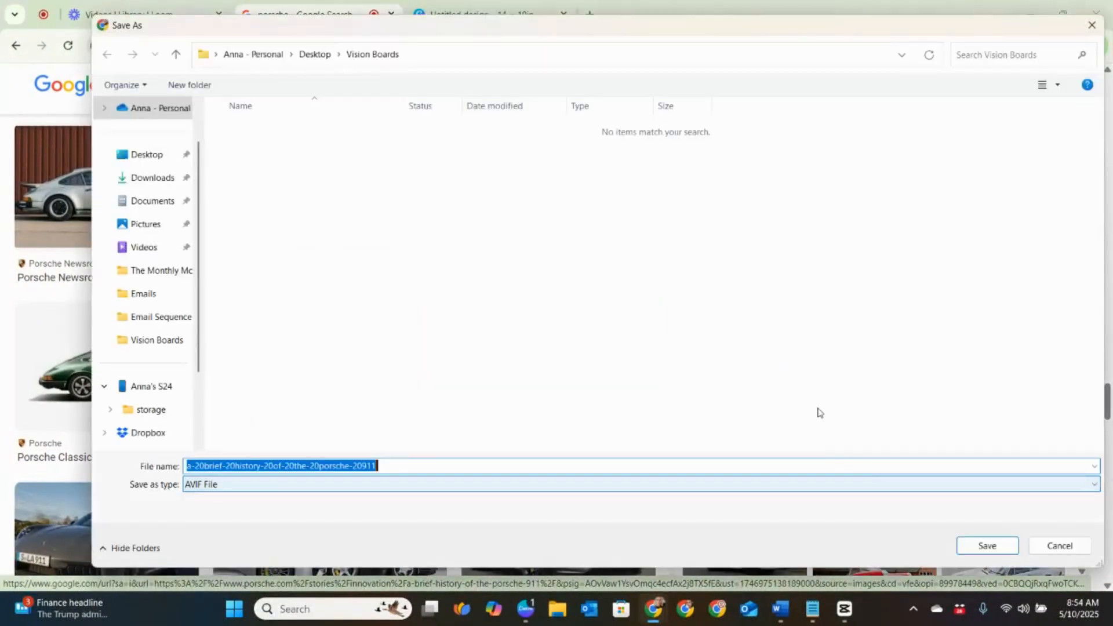
left_click(316, 58)
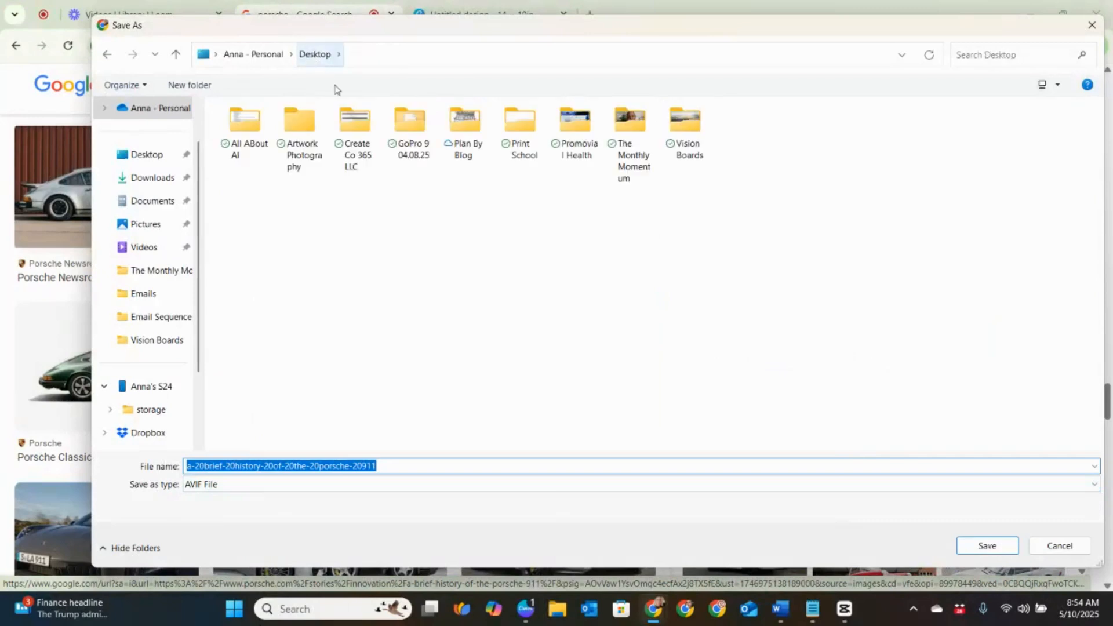
double_click(687, 152)
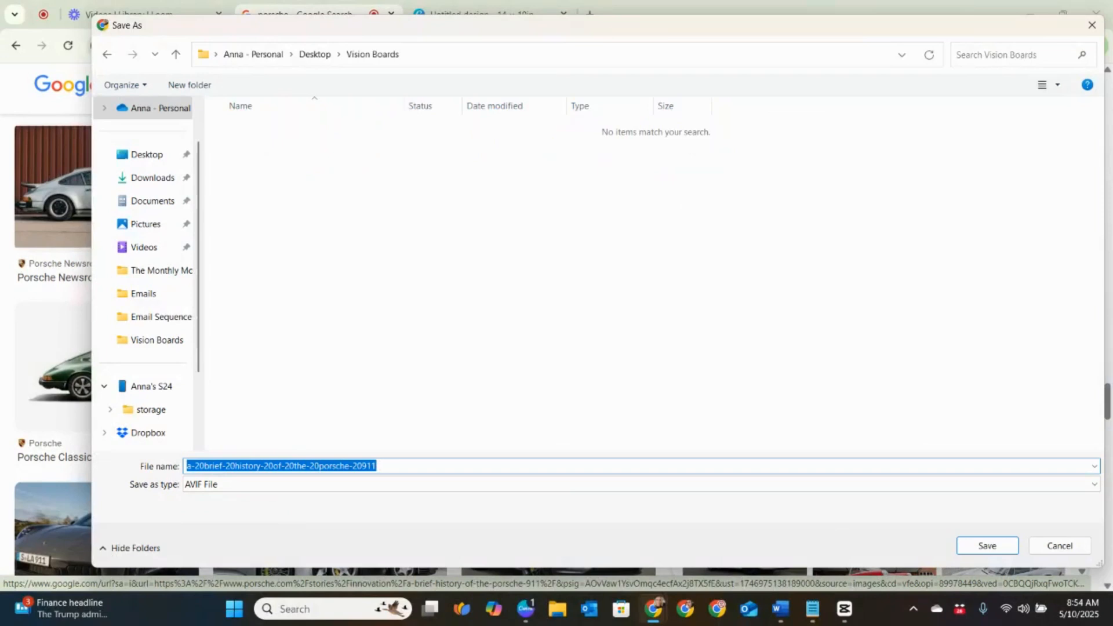
Name the image file Porche and save it in the Vision Boards folder.
type("POr")
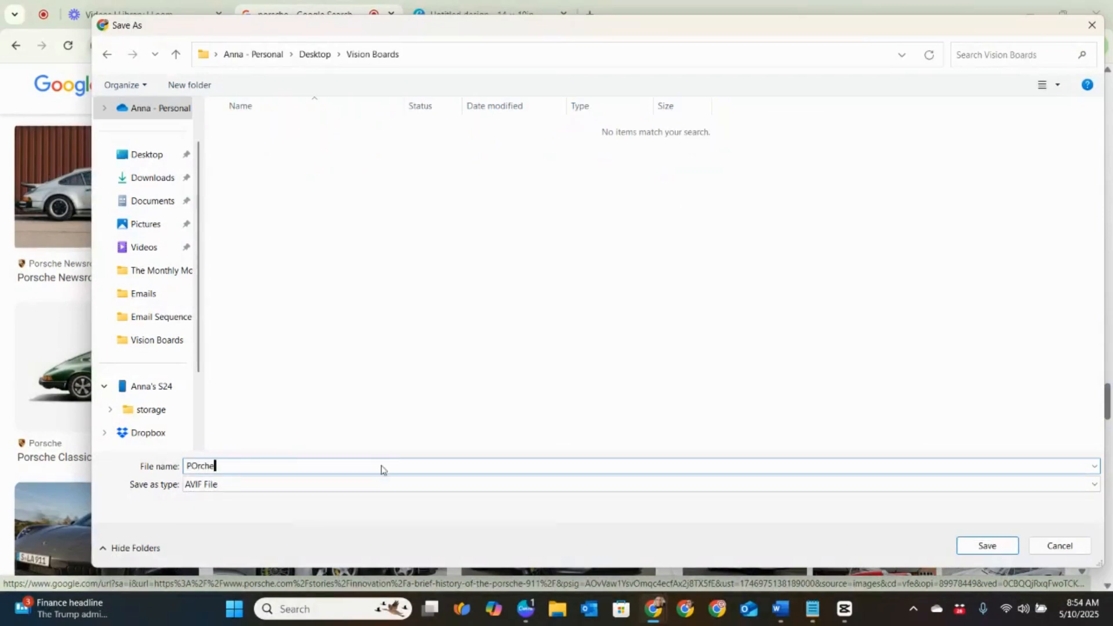
type("che")
key("BackSpace")
key("BackSpace")
key("BackSpace")
key("BackSpace")
key("BackSpace")
key("BackSpace")
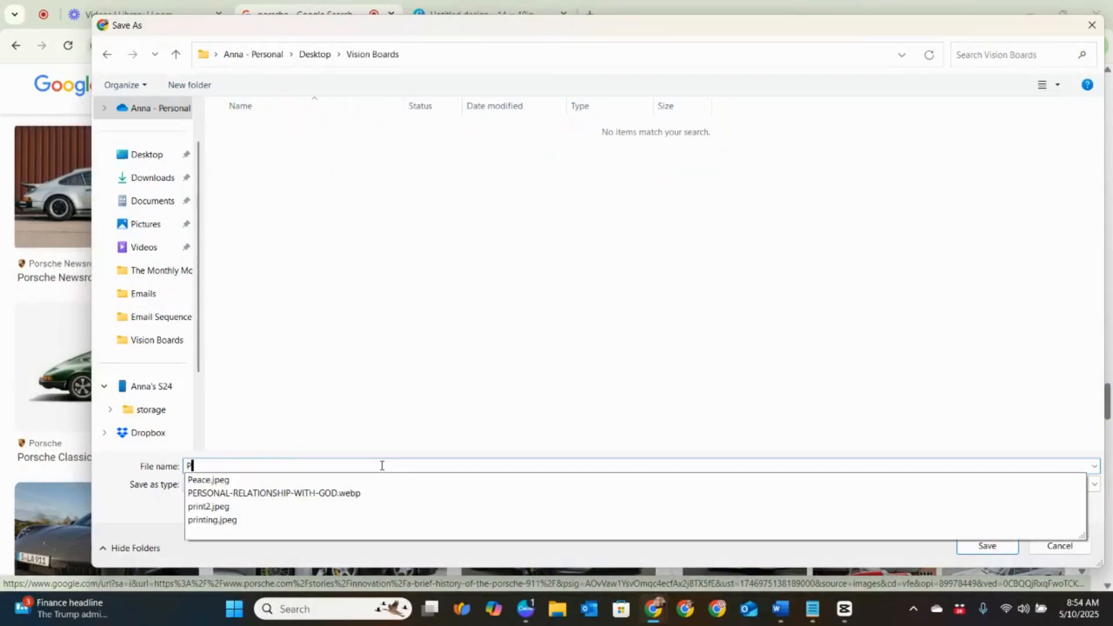
type("Porche")
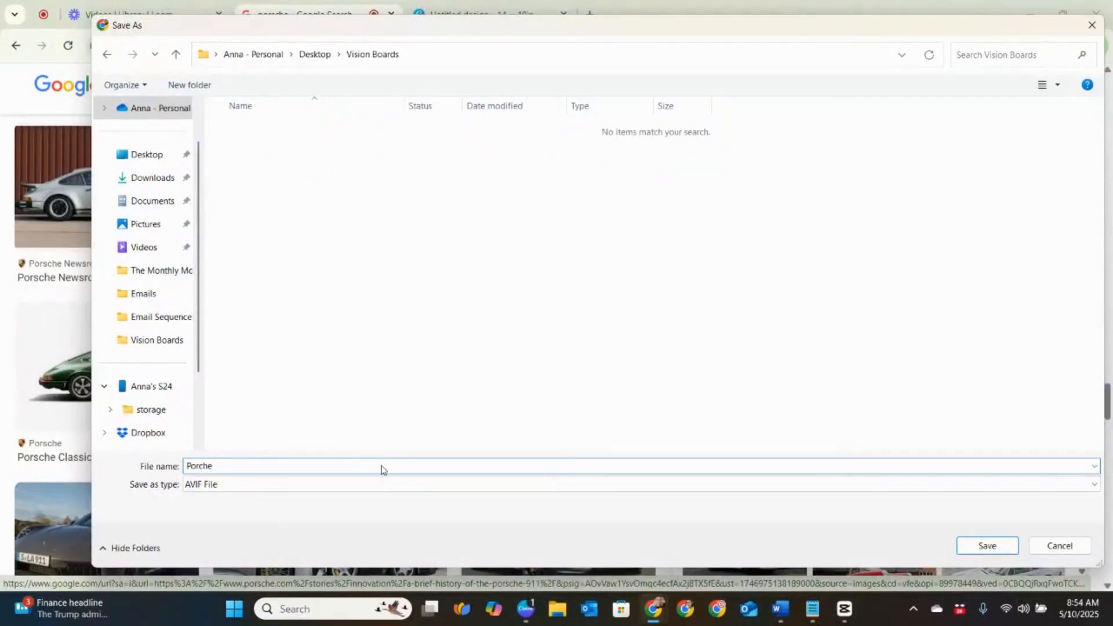
key("Return")
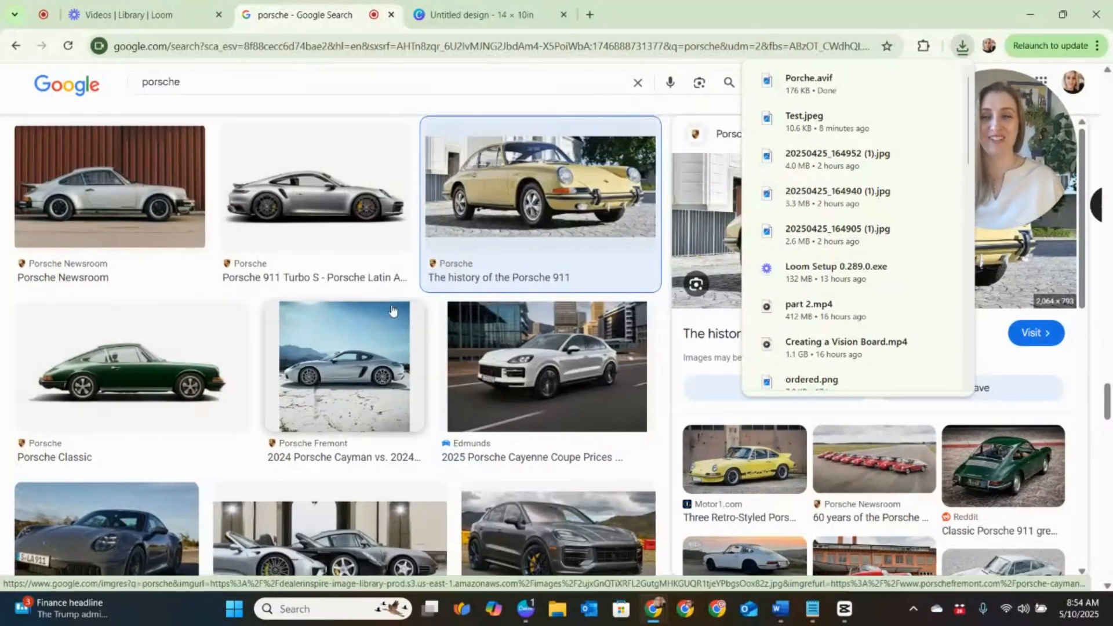
Run an image search for "porsche inside" and browse the first interior pictures.
left_click(229, 82)
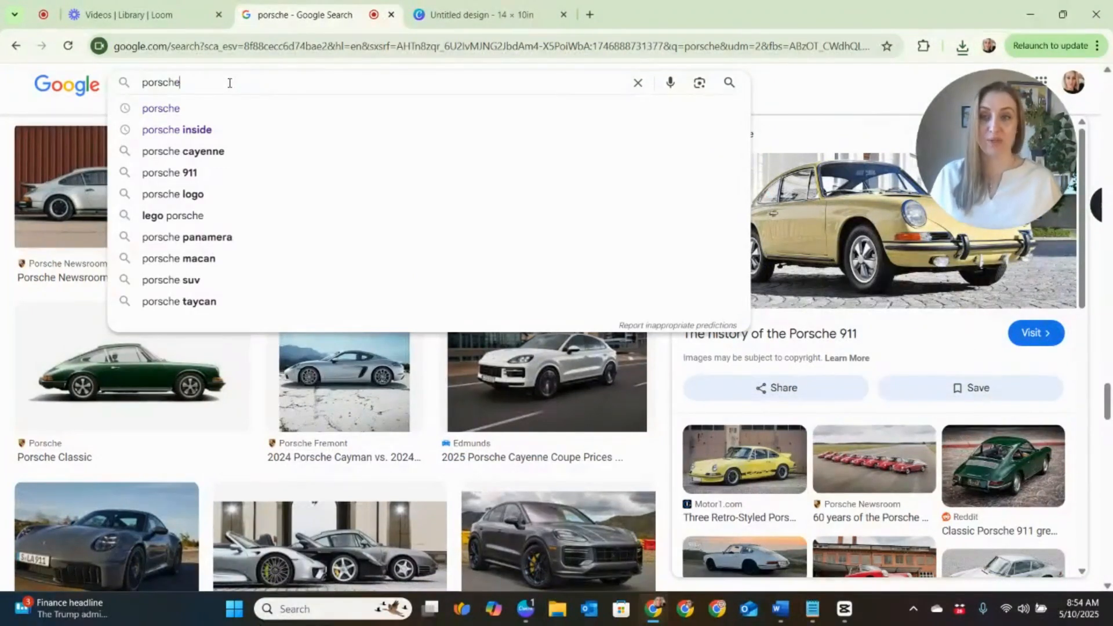
left_click(228, 131)
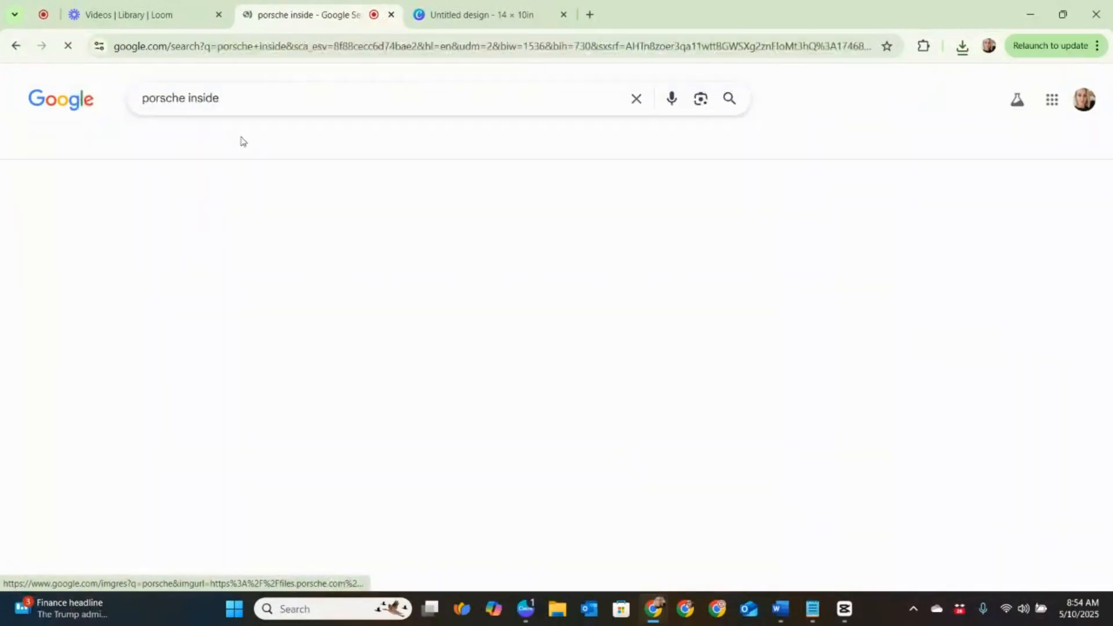
scroll(429, 296, "down", 2)
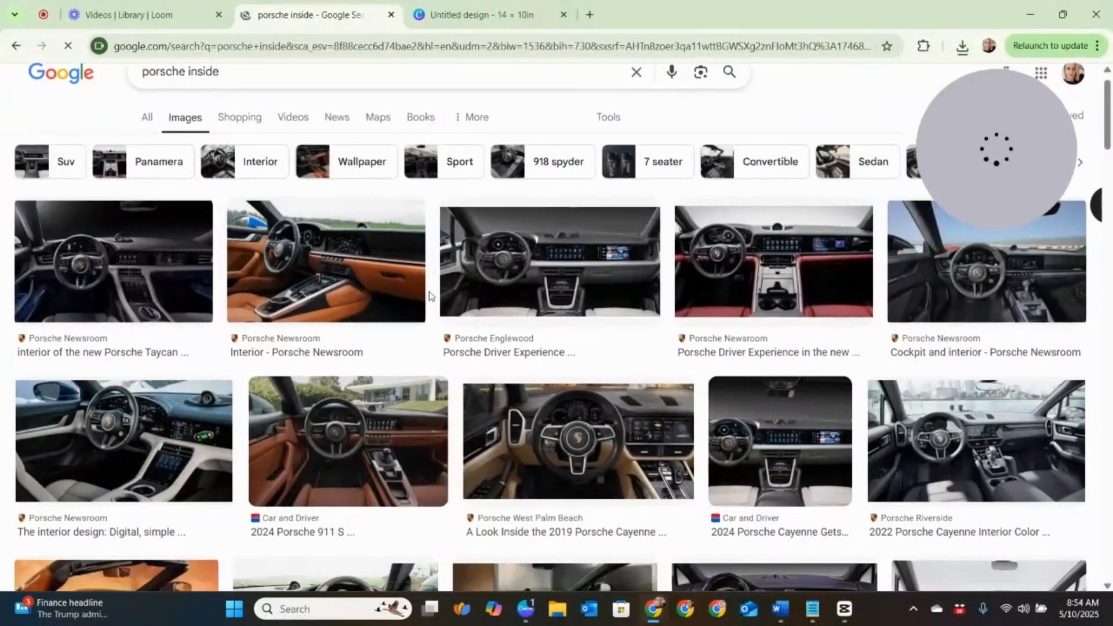
scroll(429, 295, "down", 2)
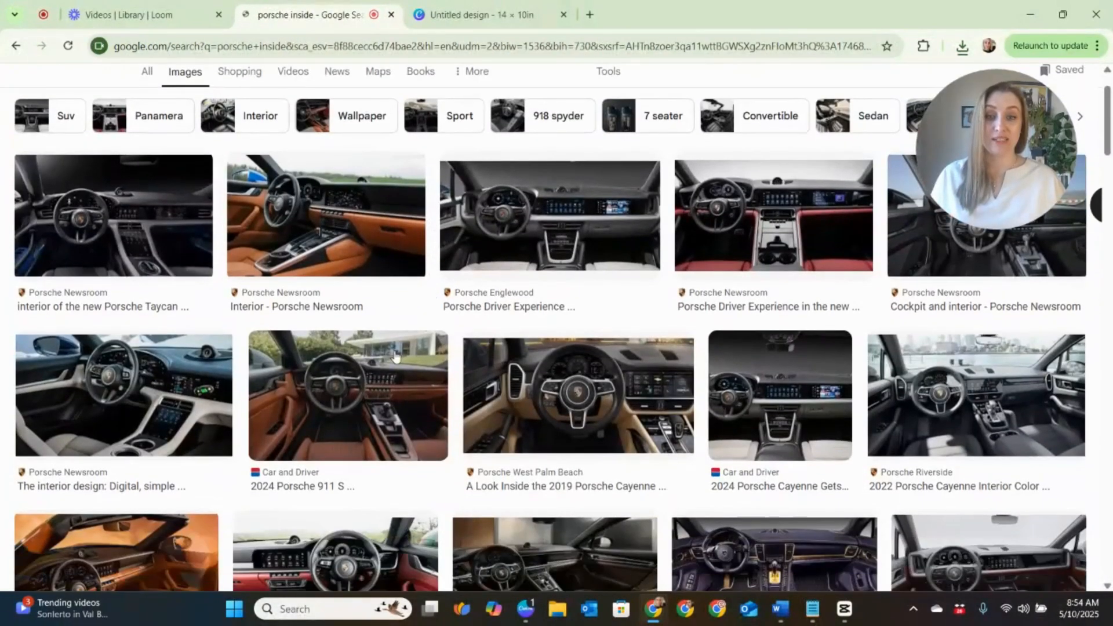
Save the 2019 Porsche Cayenne interior image from Porsche West Palm Beach to the Vision Boards folder as Inside.
left_click(551, 412)
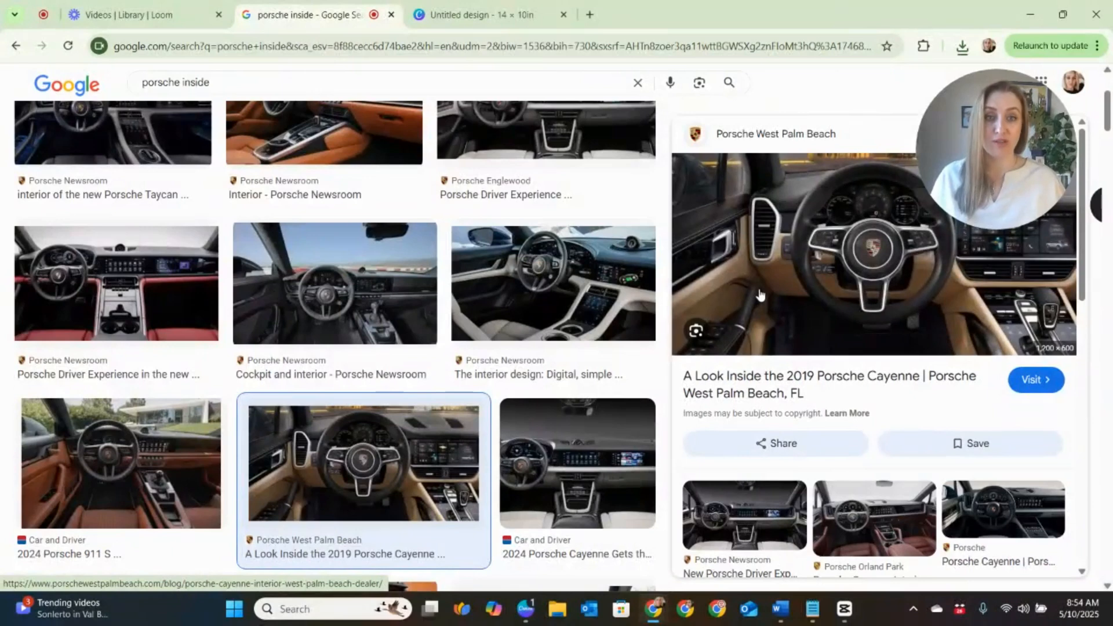
right_click(758, 288)
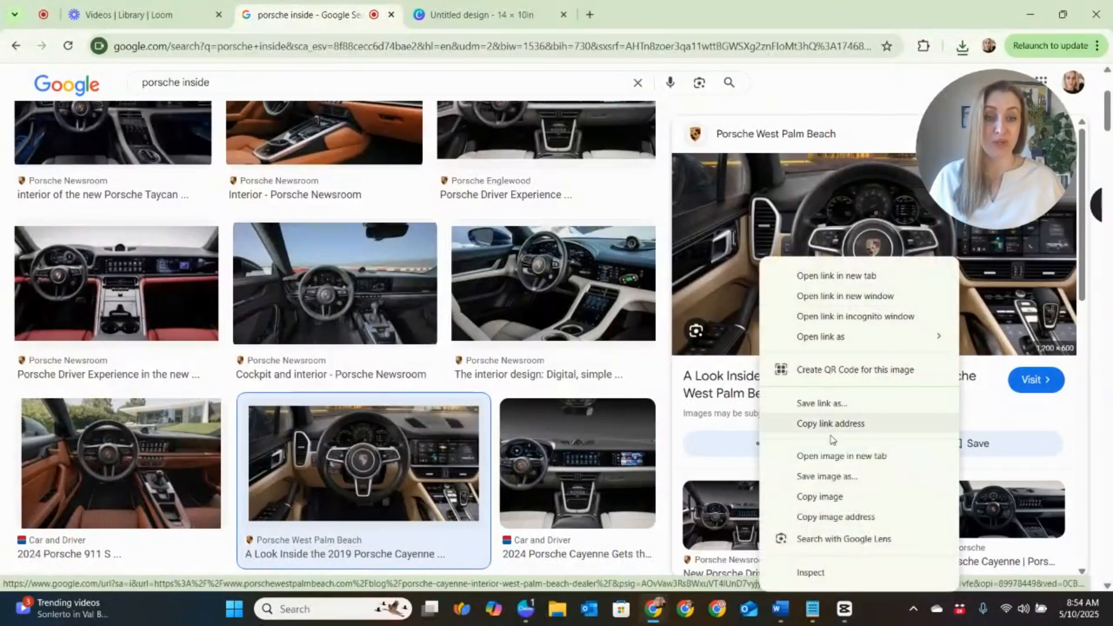
left_click(843, 475)
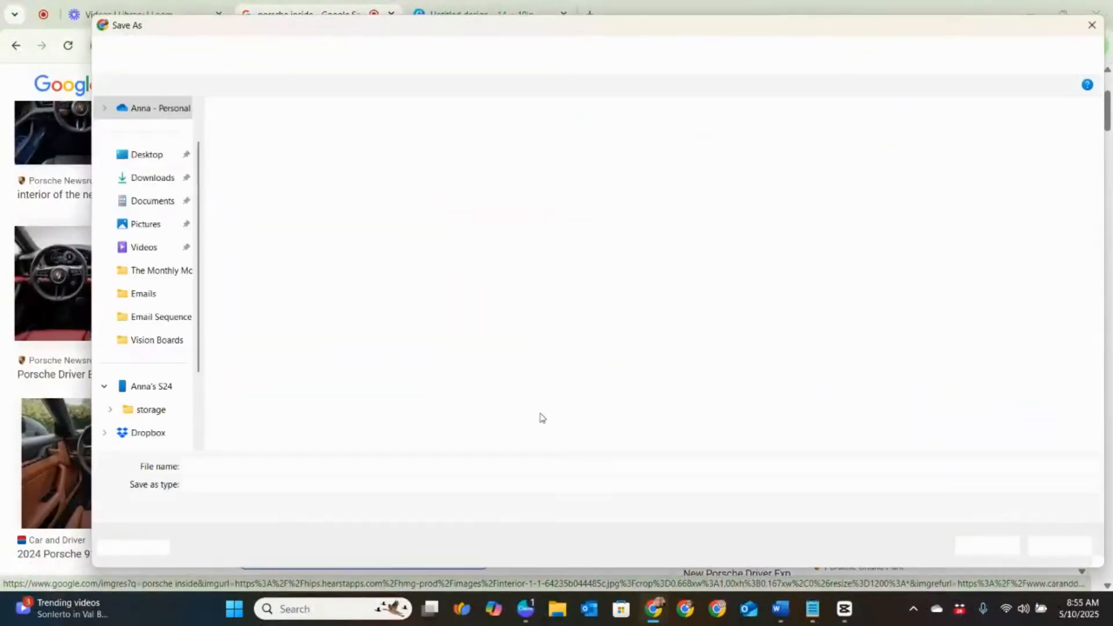
type("I")
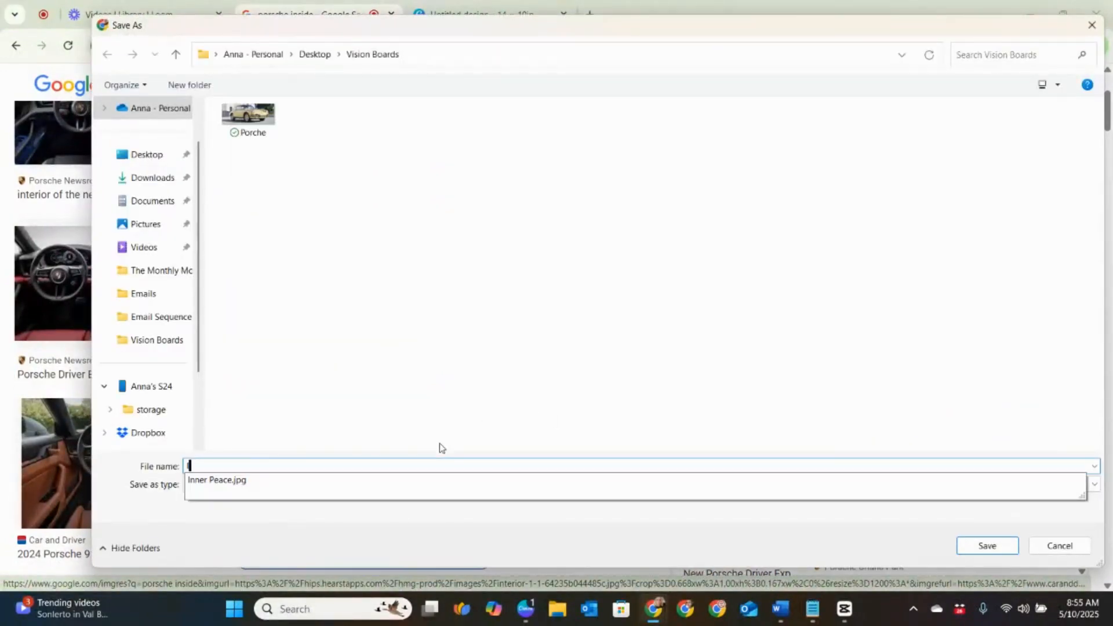
type("nside")
key("Return")
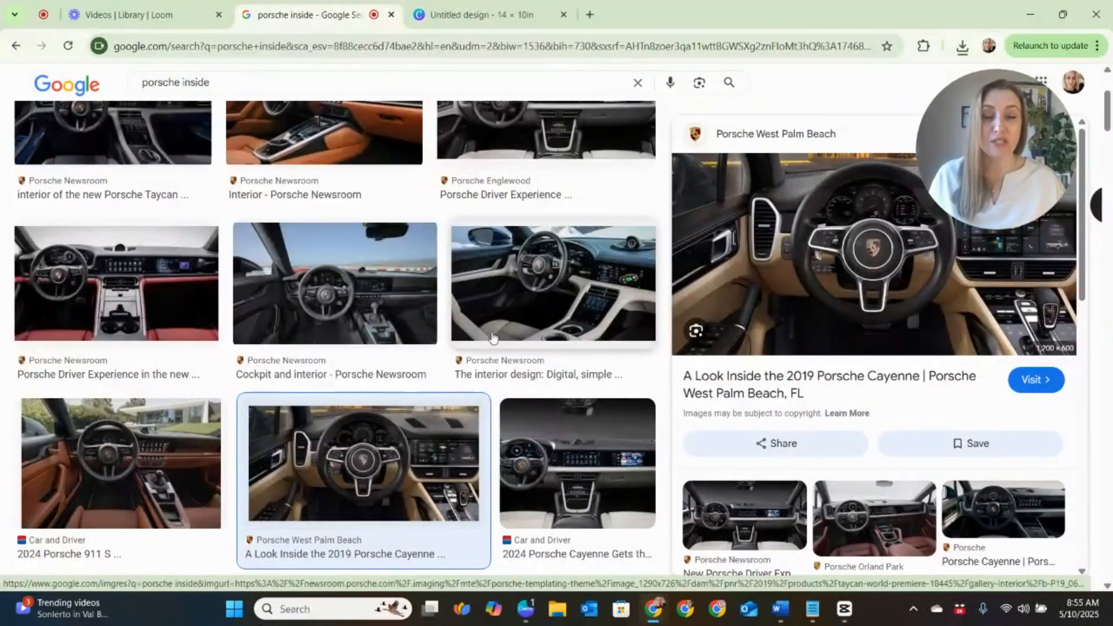
Save The Hog Ring's dark quilted Porsche interior image to the Vision Boards folder as Texture.
scroll(573, 266, "down", 6)
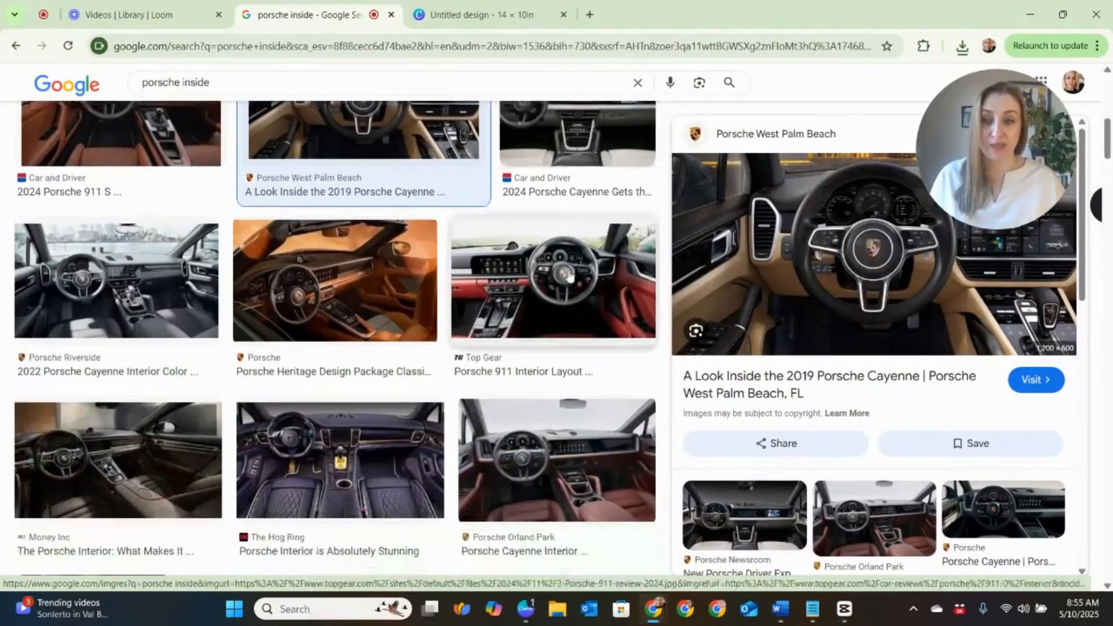
scroll(570, 277, "down", 1)
left_click(383, 402)
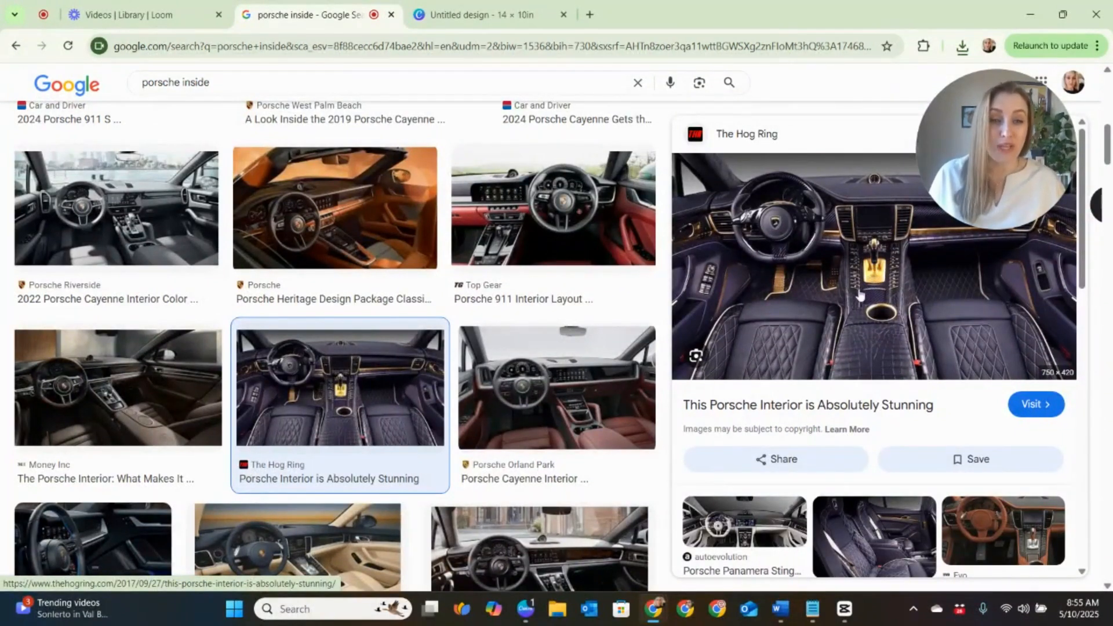
right_click(796, 335)
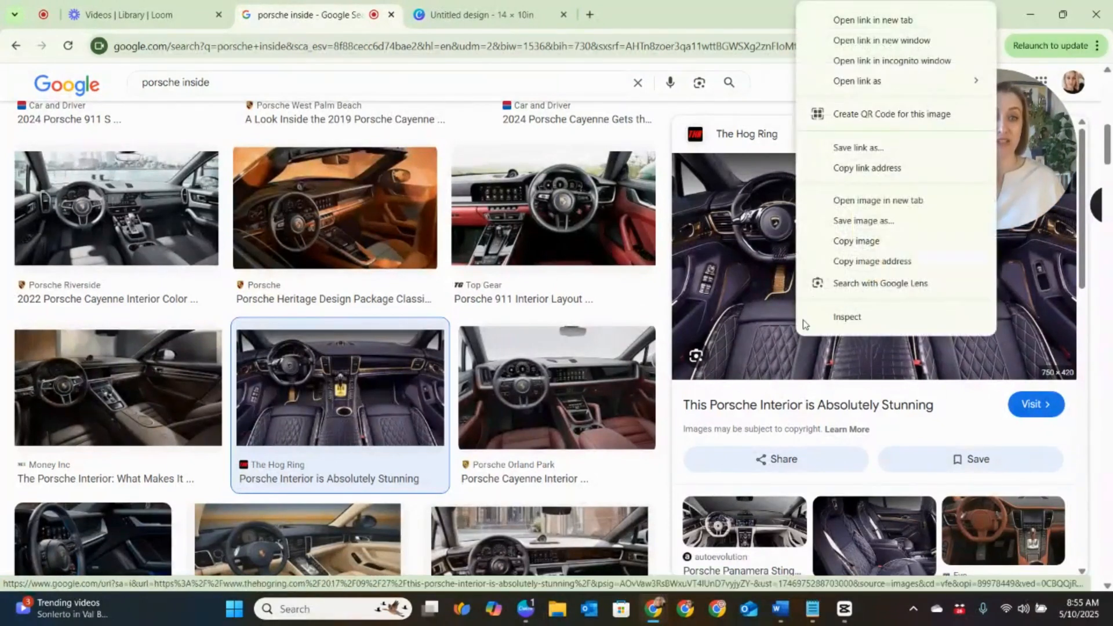
left_click(839, 239)
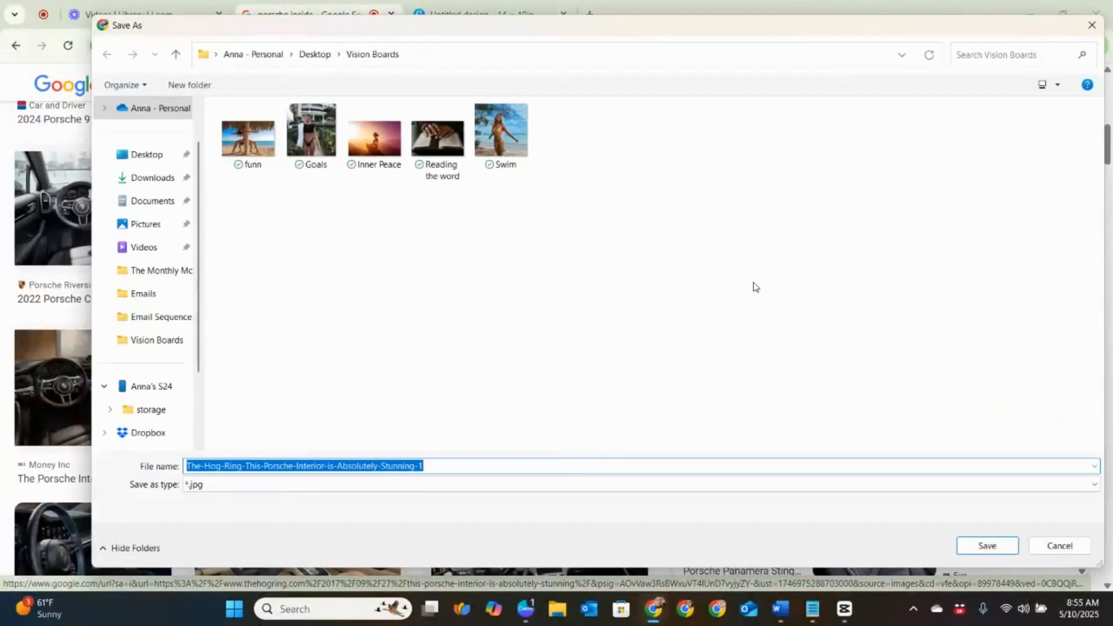
type("Texture")
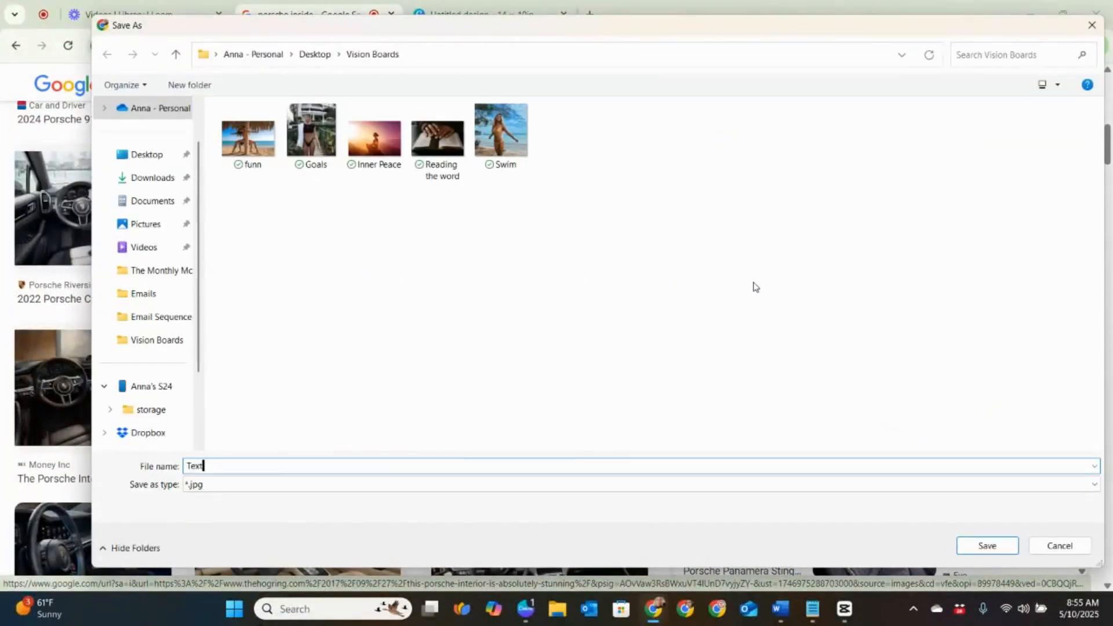
key("Return")
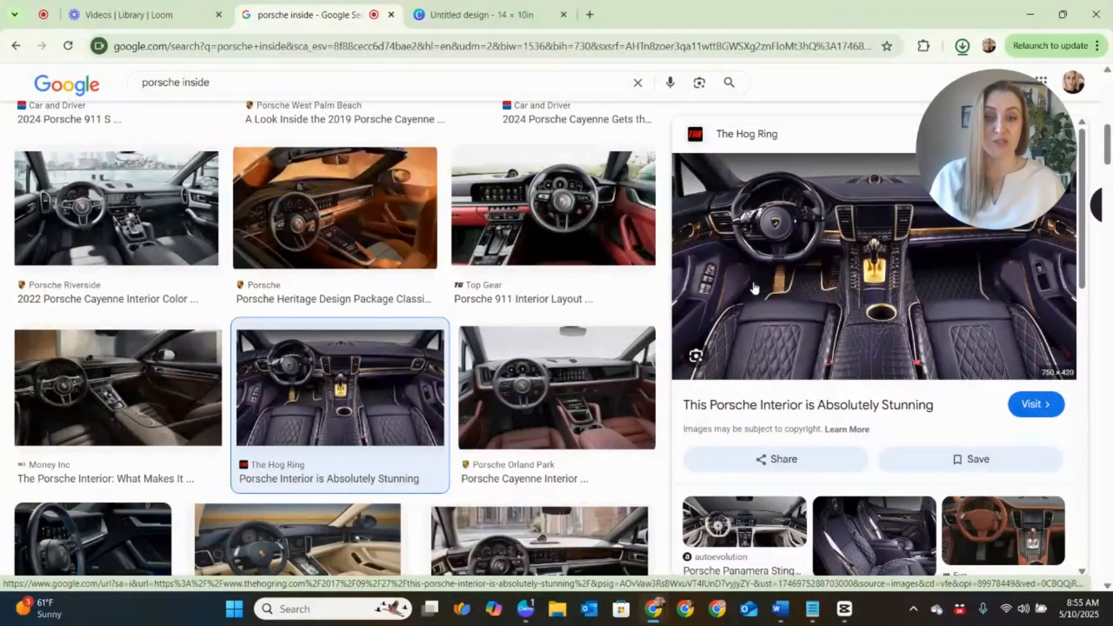
scroll(548, 292, "down", 1)
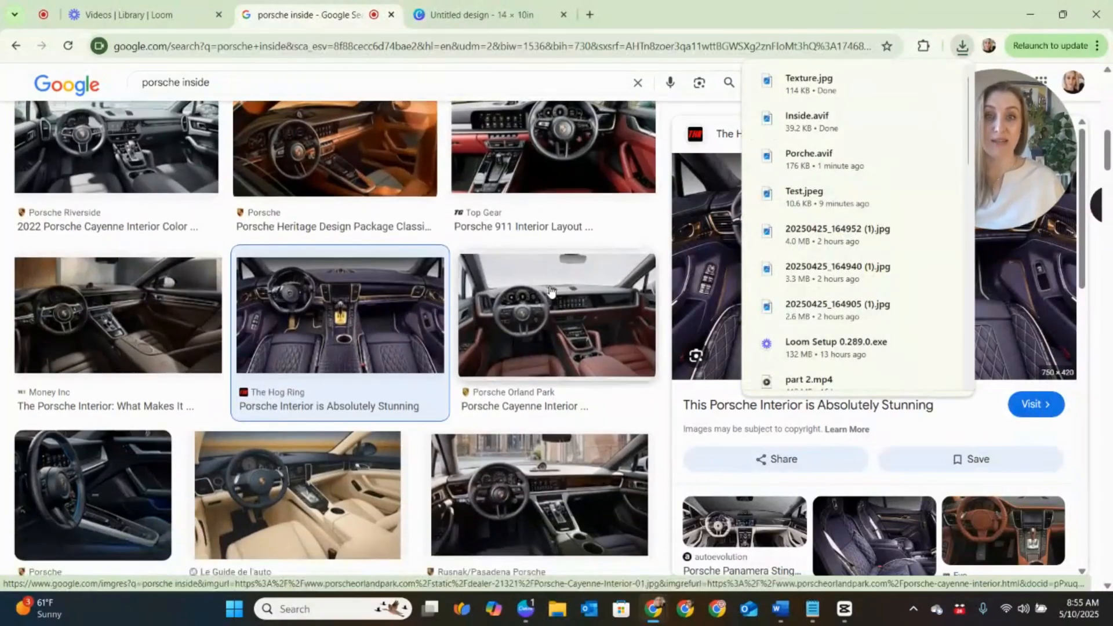
scroll(550, 291, "down", 1)
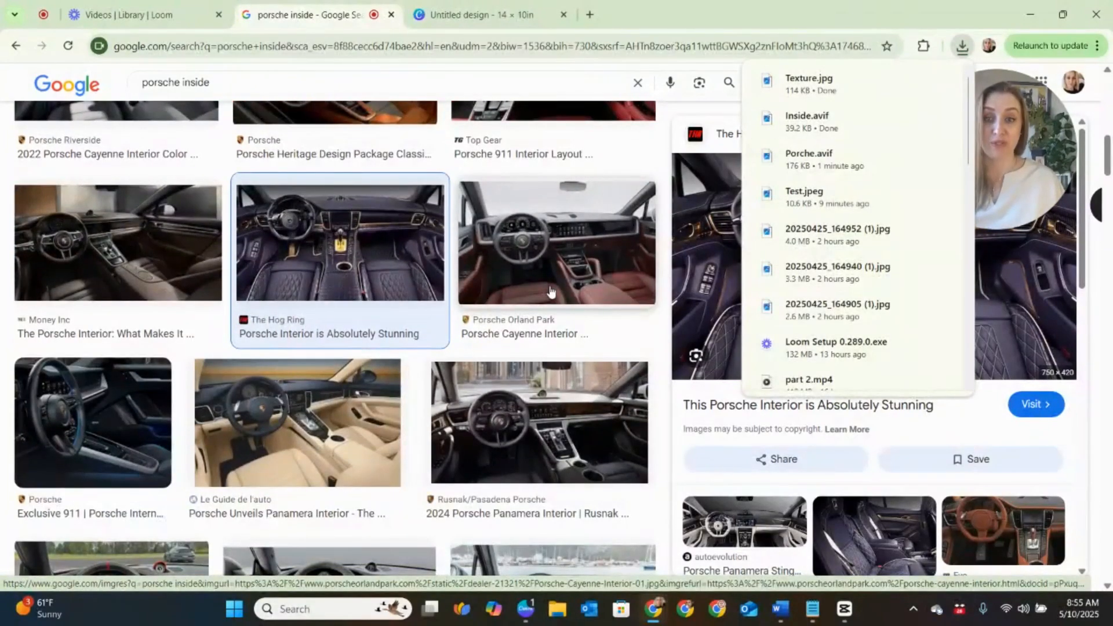
scroll(550, 291, "down", 2)
scroll(550, 291, "down", 2)
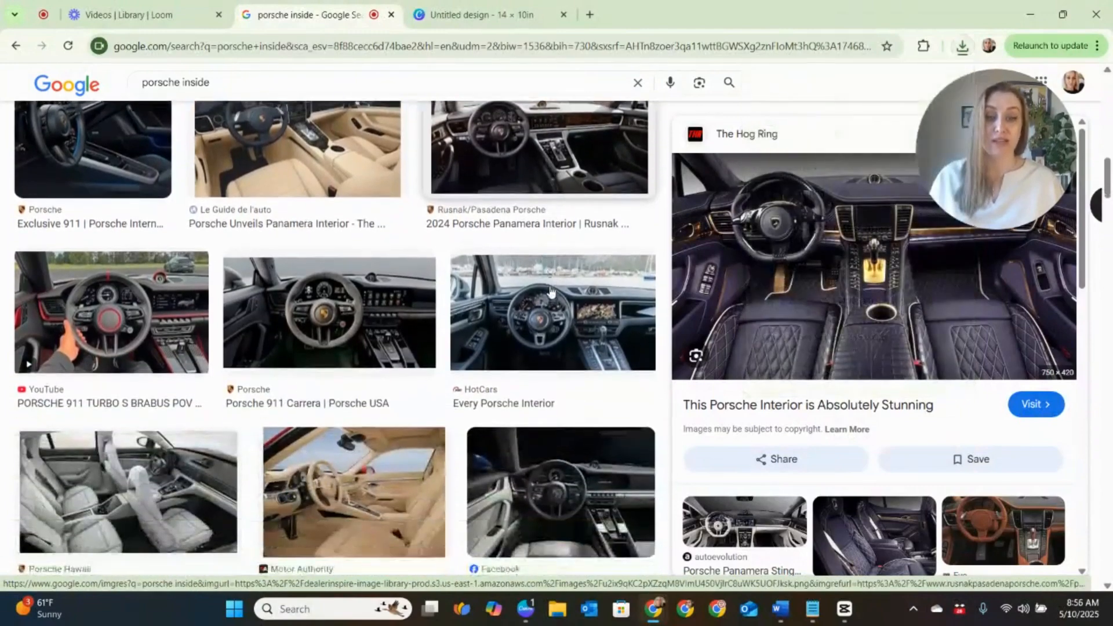
scroll(550, 291, "down", 2)
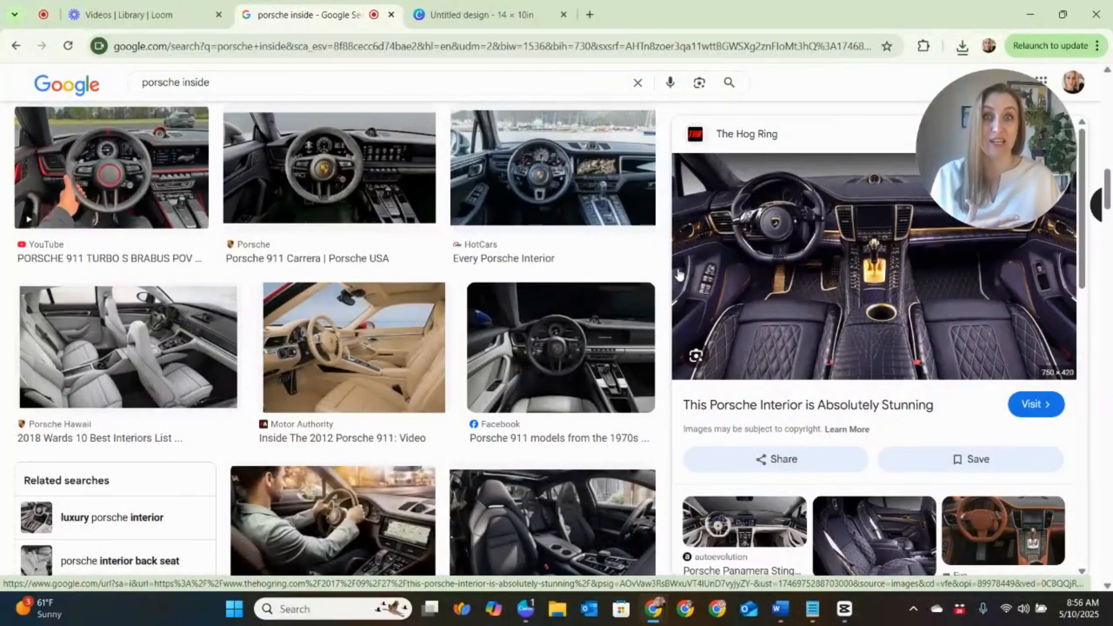
Switch to Canva and start a new custom-size design with inches as the unit.
left_click(465, 23)
left_click(67, 82)
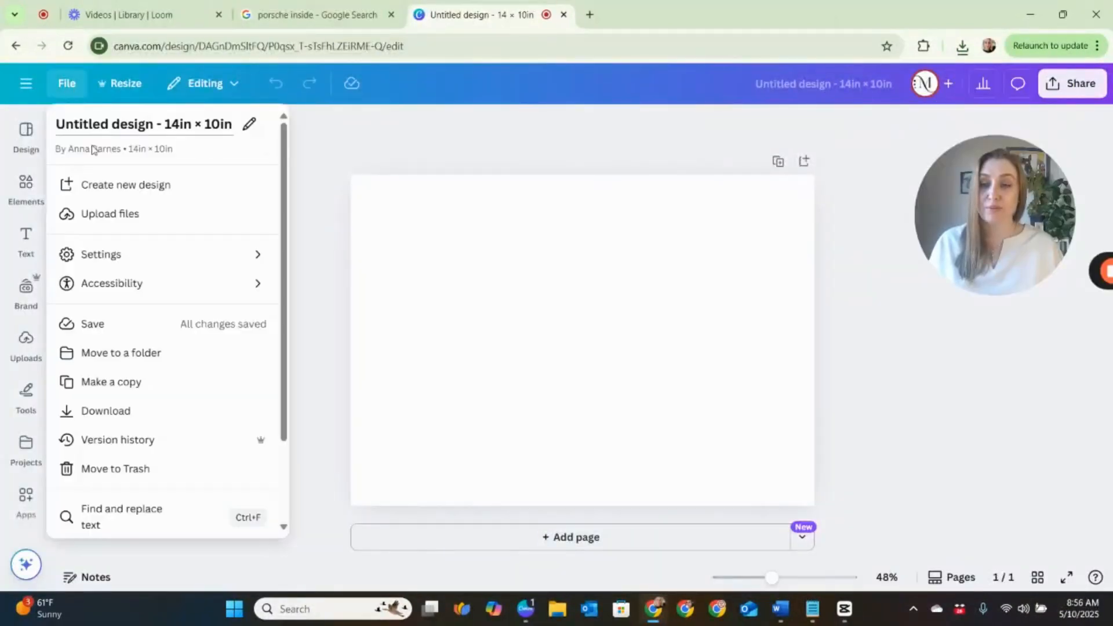
left_click(120, 186)
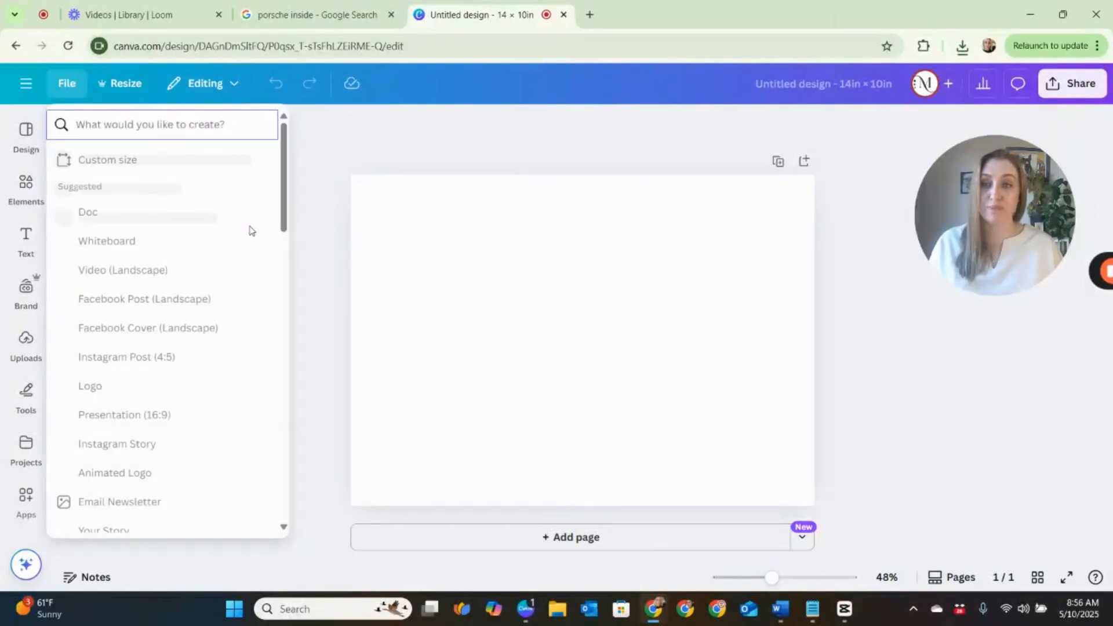
left_click(177, 173)
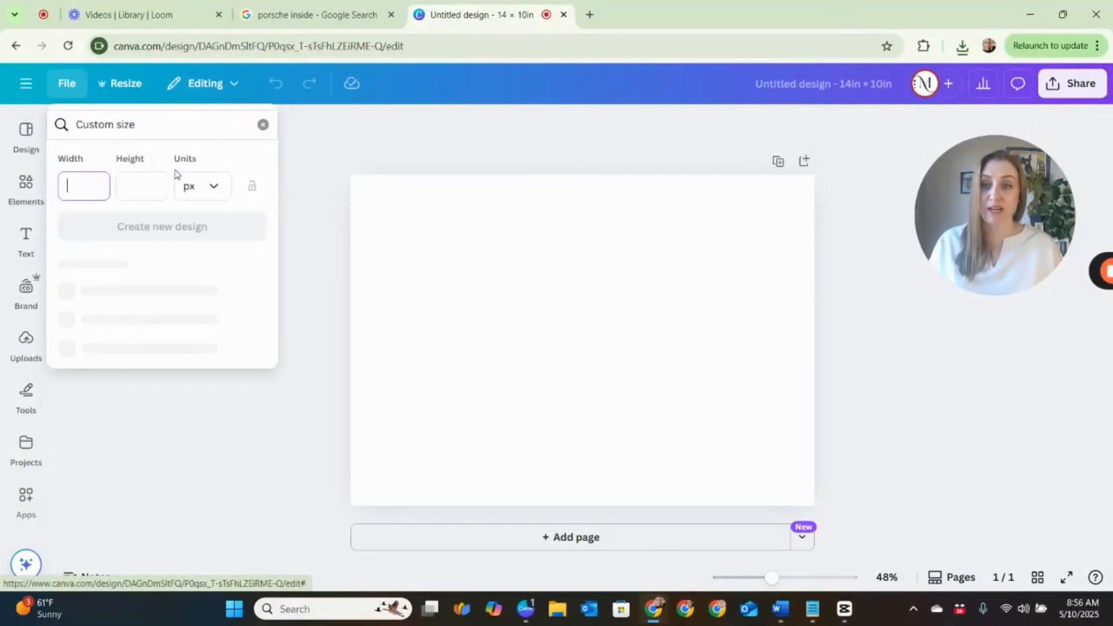
left_click(214, 194)
left_click(219, 261)
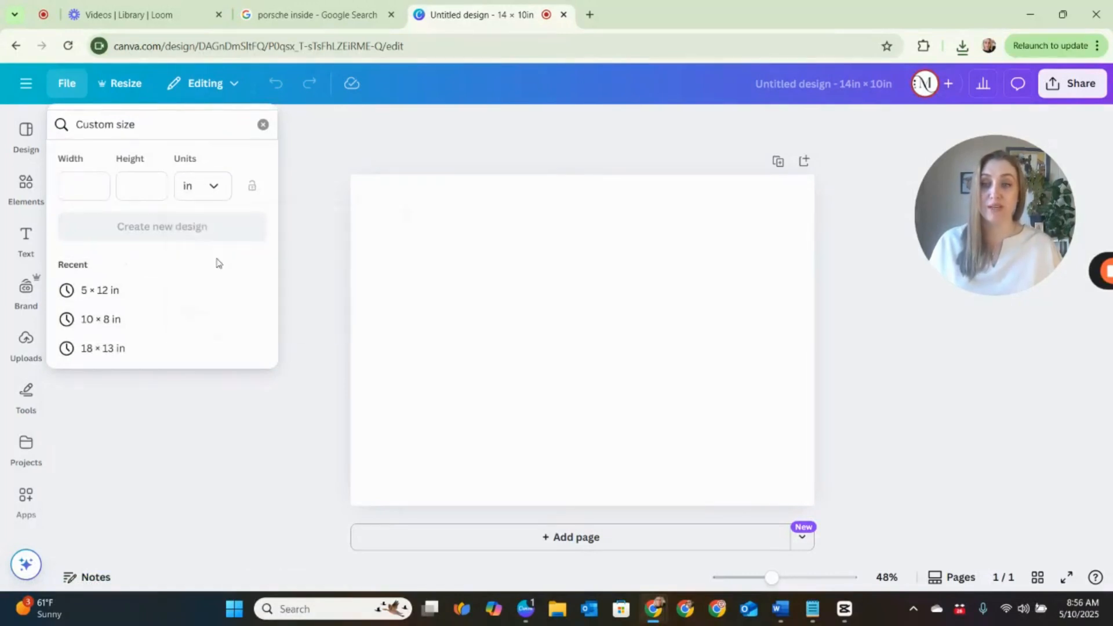
Set the custom size to 14 in wide and 10 in high and create the design.
left_click(89, 194)
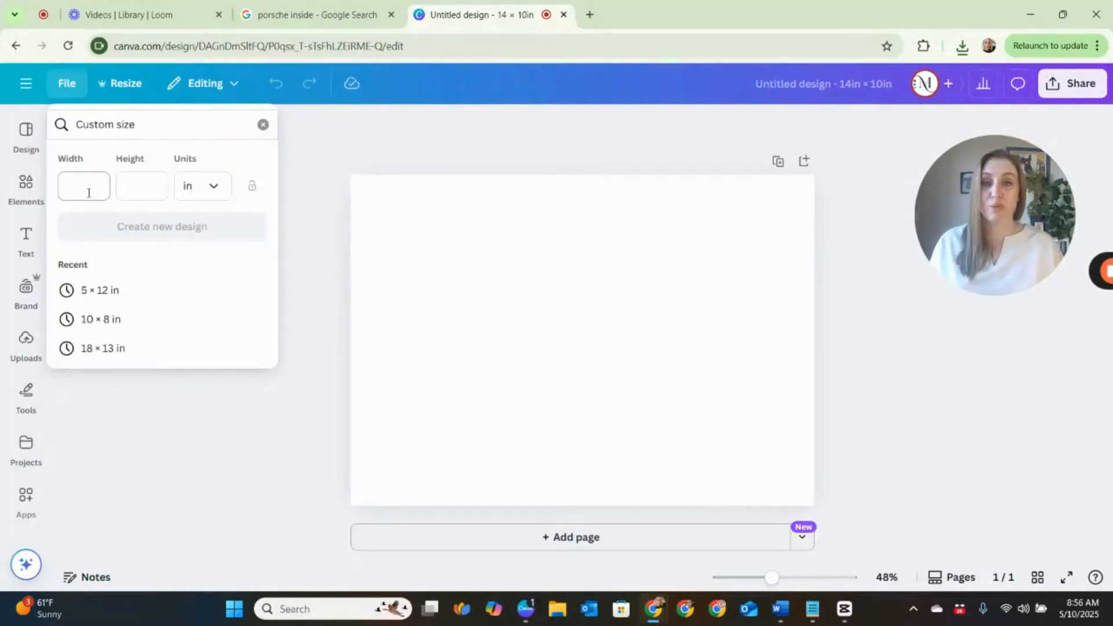
left_click(89, 193)
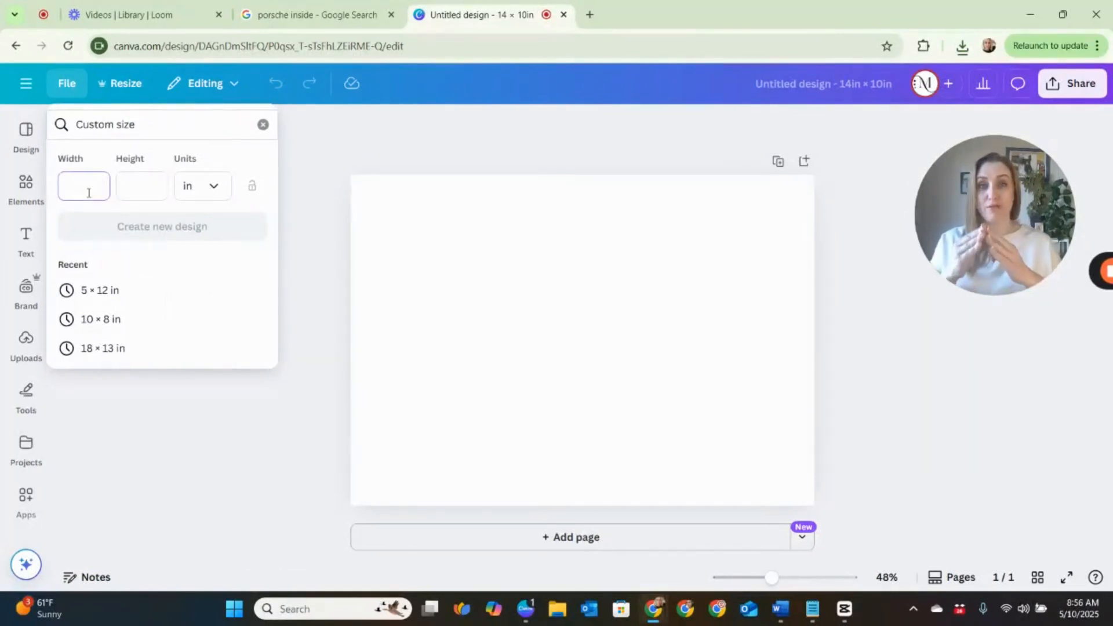
type("14")
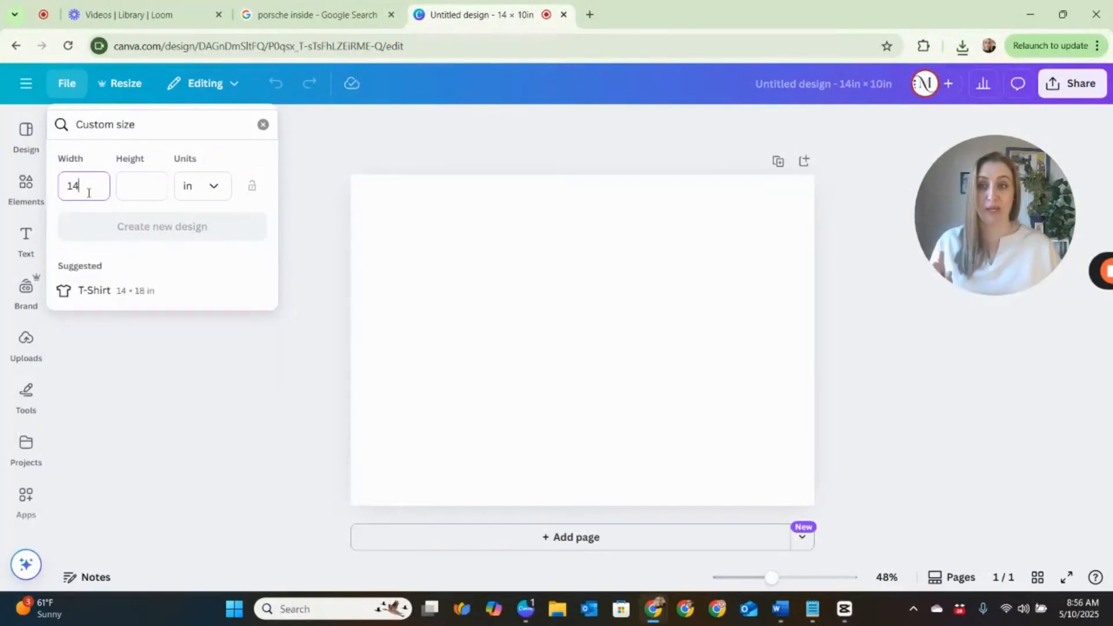
left_click(143, 187)
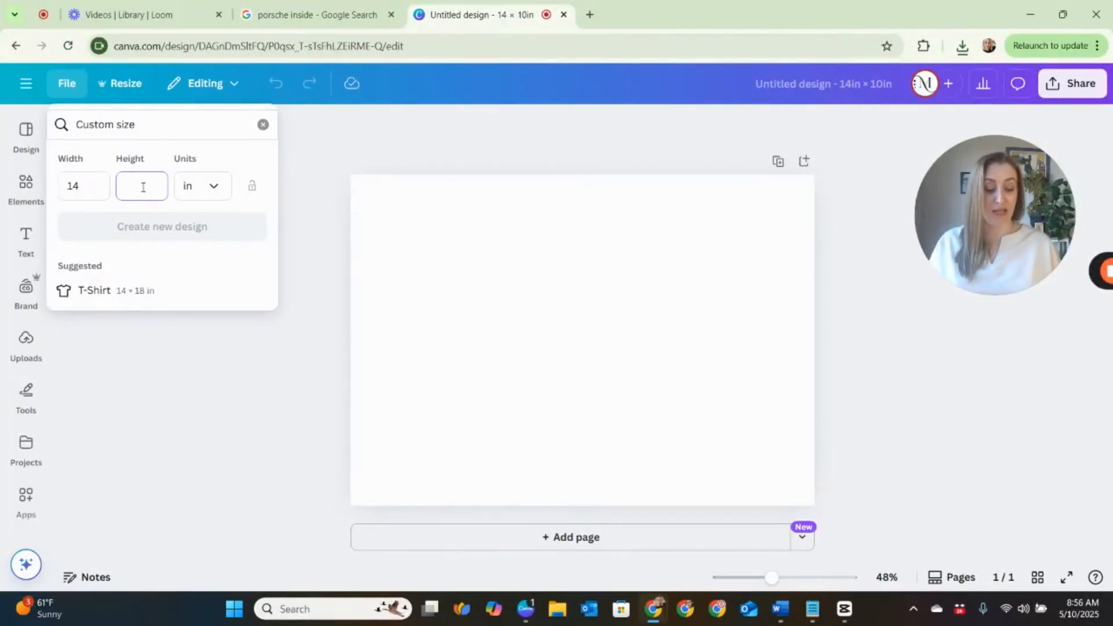
type("10")
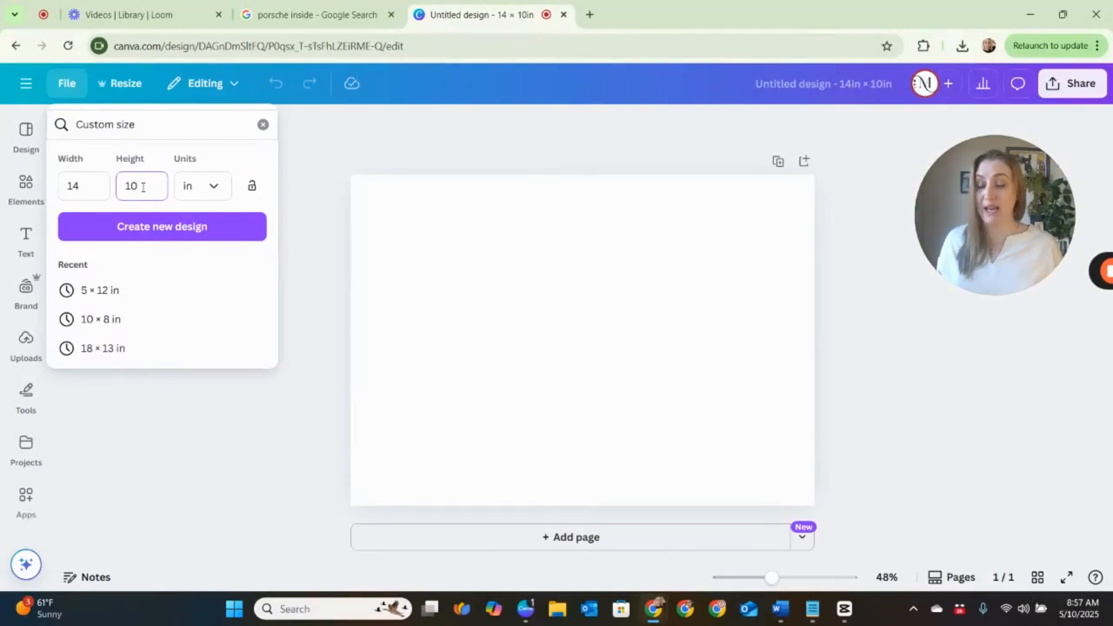
left_click(189, 227)
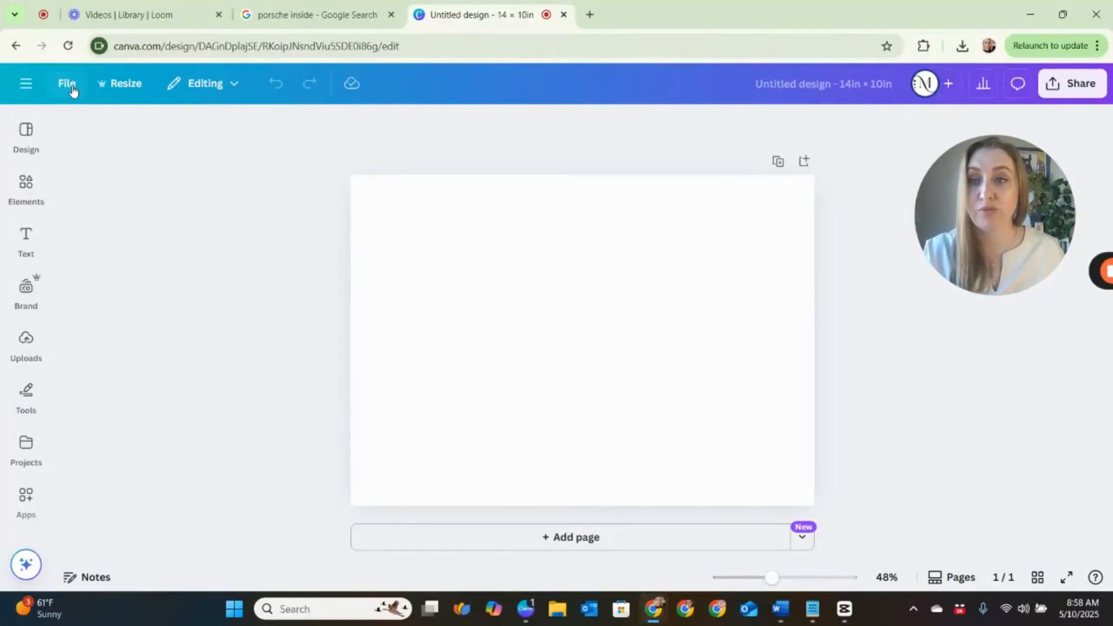
Show rulers and guides and place two vertical guides on the page at about 6.5 in and 7.5 in.
left_click(73, 91)
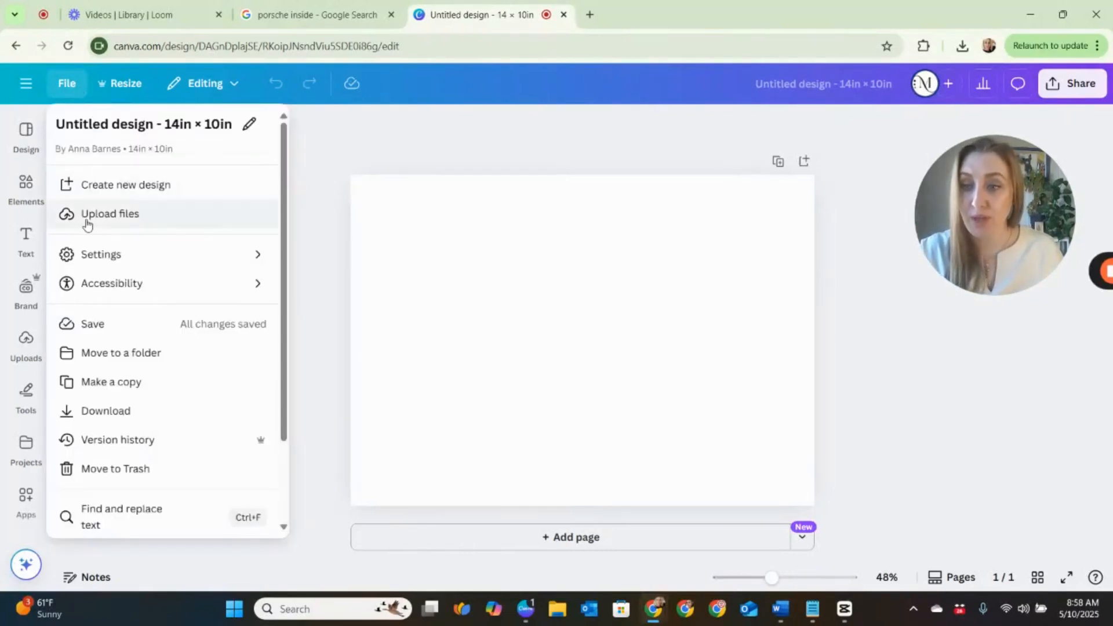
mouse_move(116, 256)
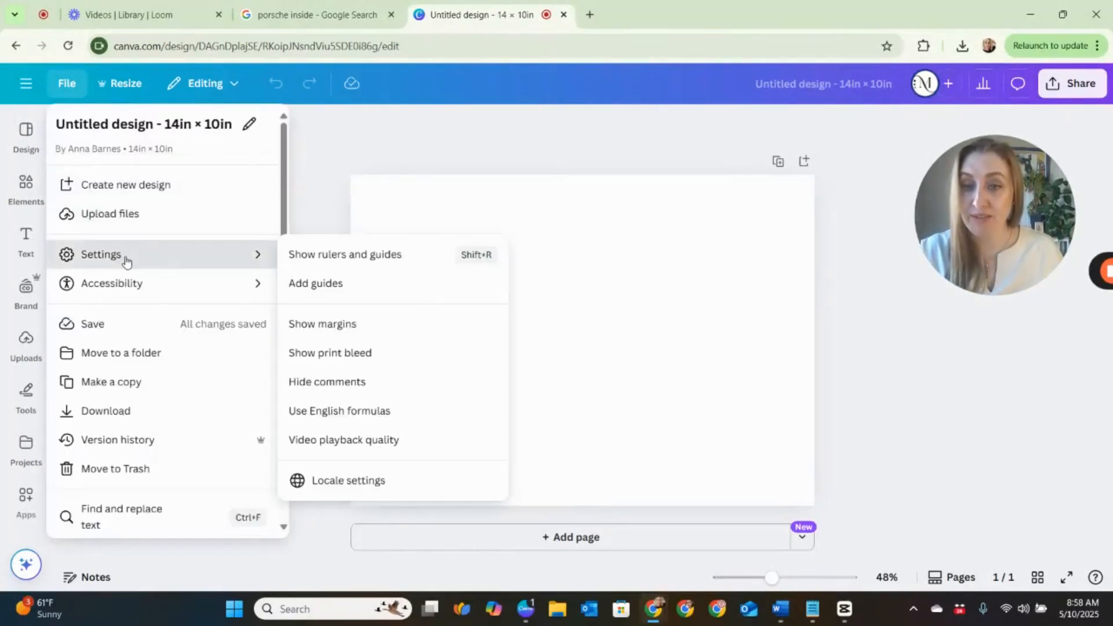
left_click(367, 261)
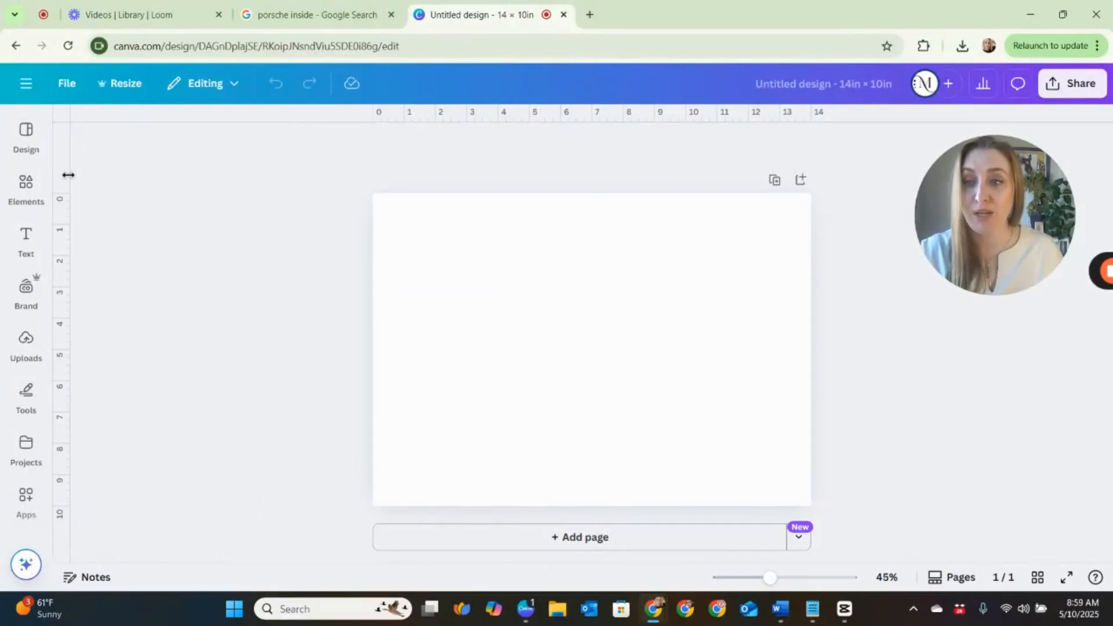
left_click_drag(68, 175, 575, 206)
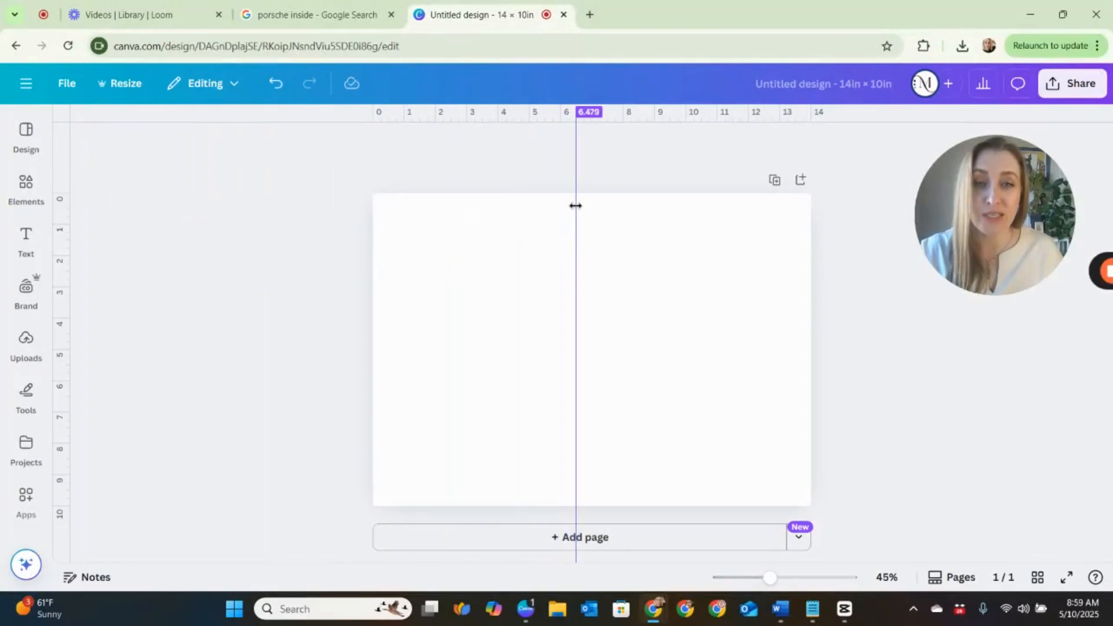
left_click_drag(576, 205, 576, 206)
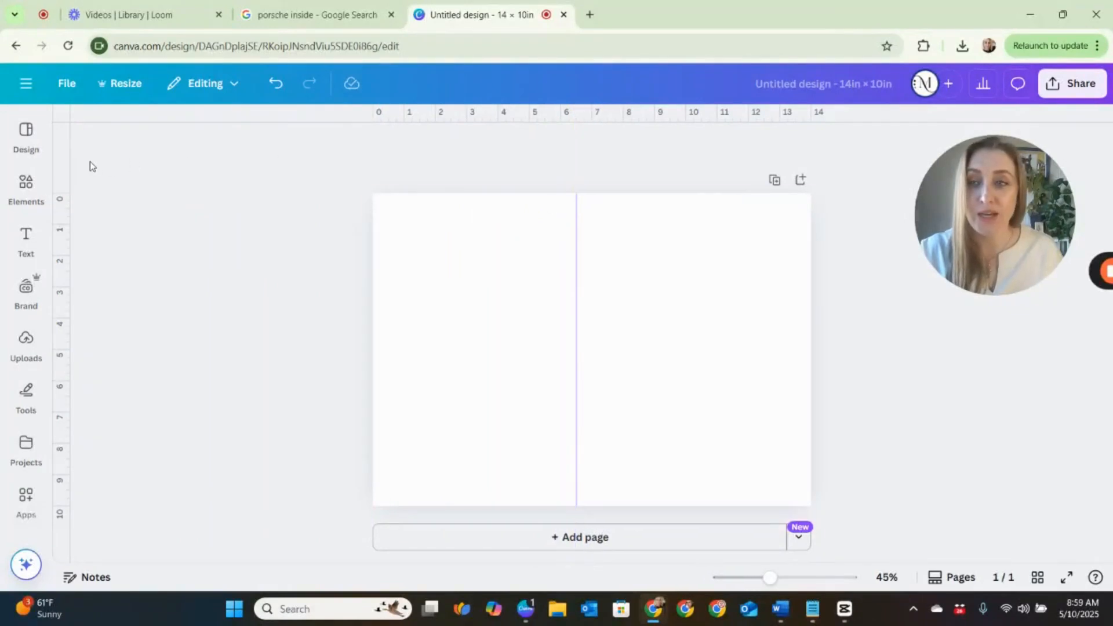
left_click_drag(65, 167, 632, 184)
left_click_drag(619, 181, 608, 180)
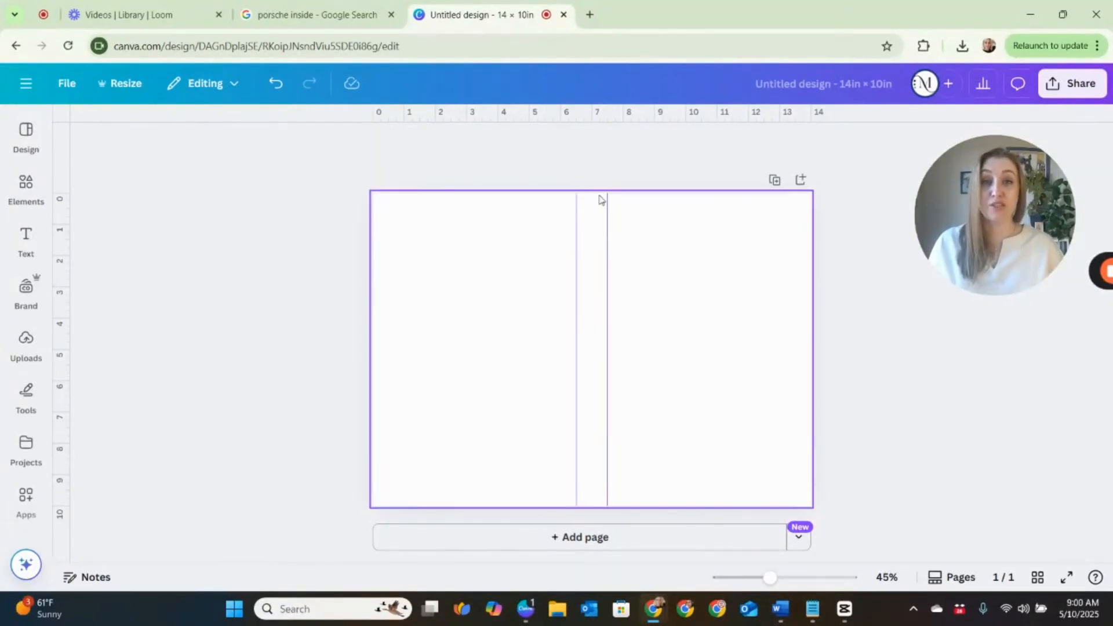
Upload all images in the Vision Boards folder, from baseball through Yumm.
left_click(26, 339)
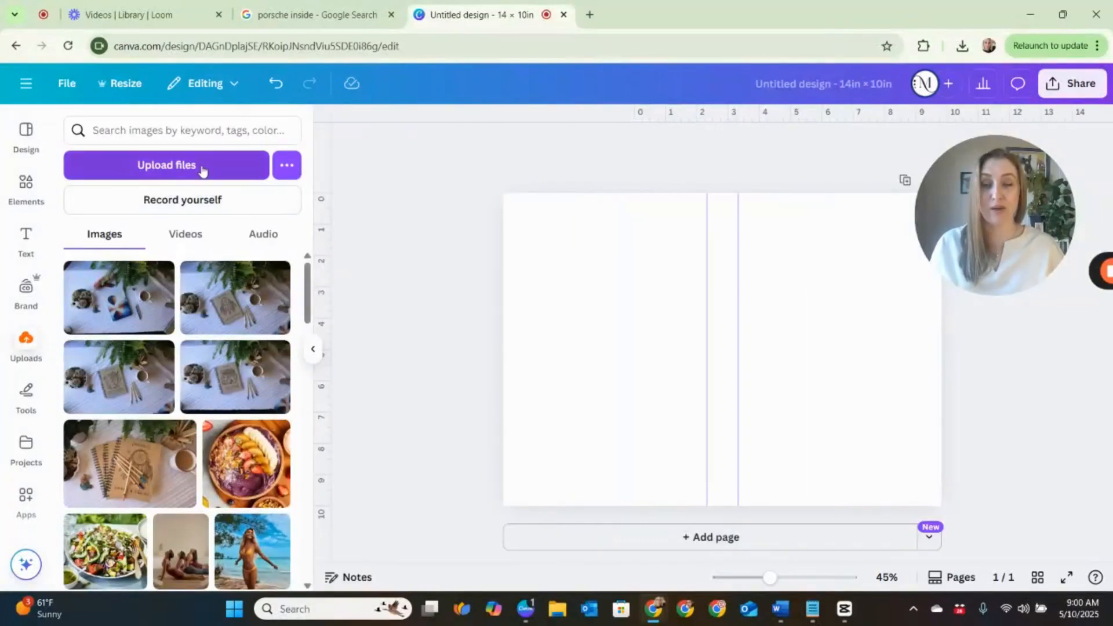
left_click(202, 169)
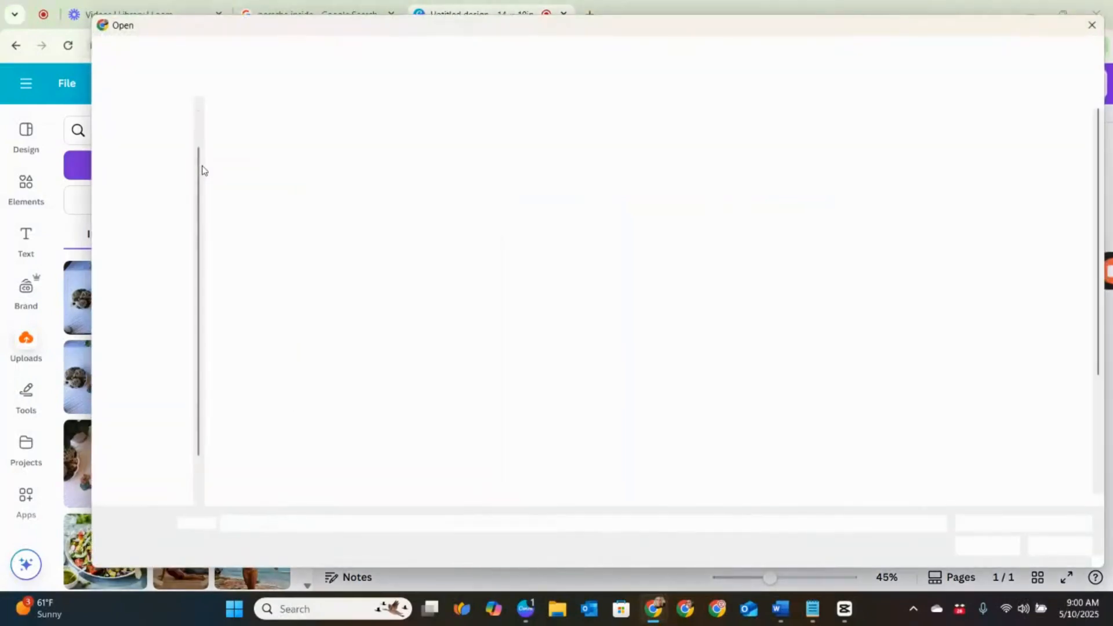
left_click(156, 340)
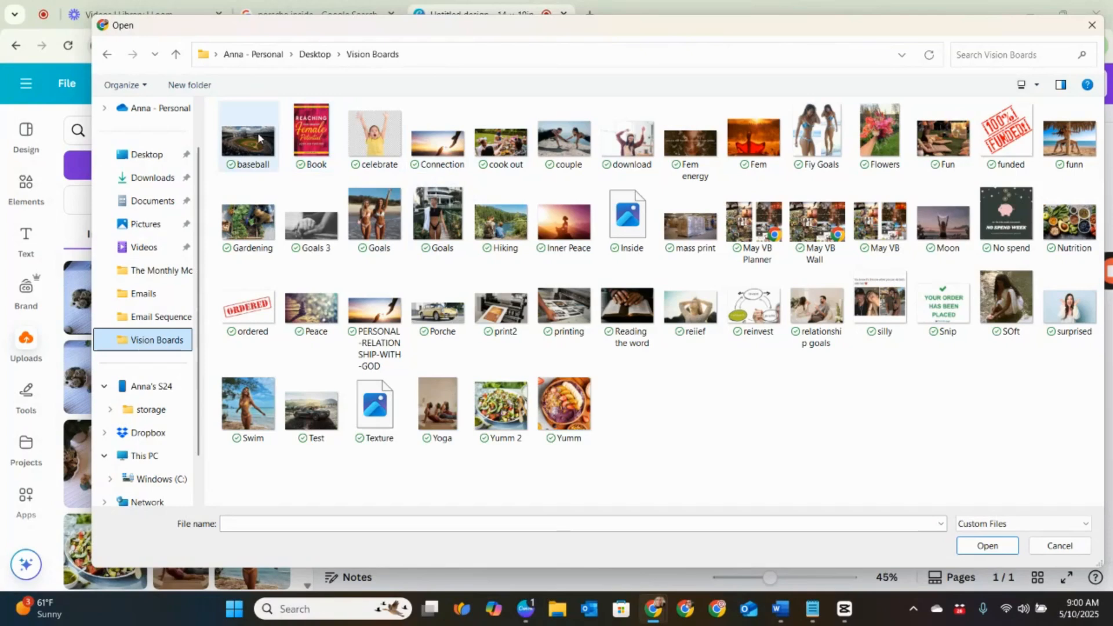
left_click(263, 142)
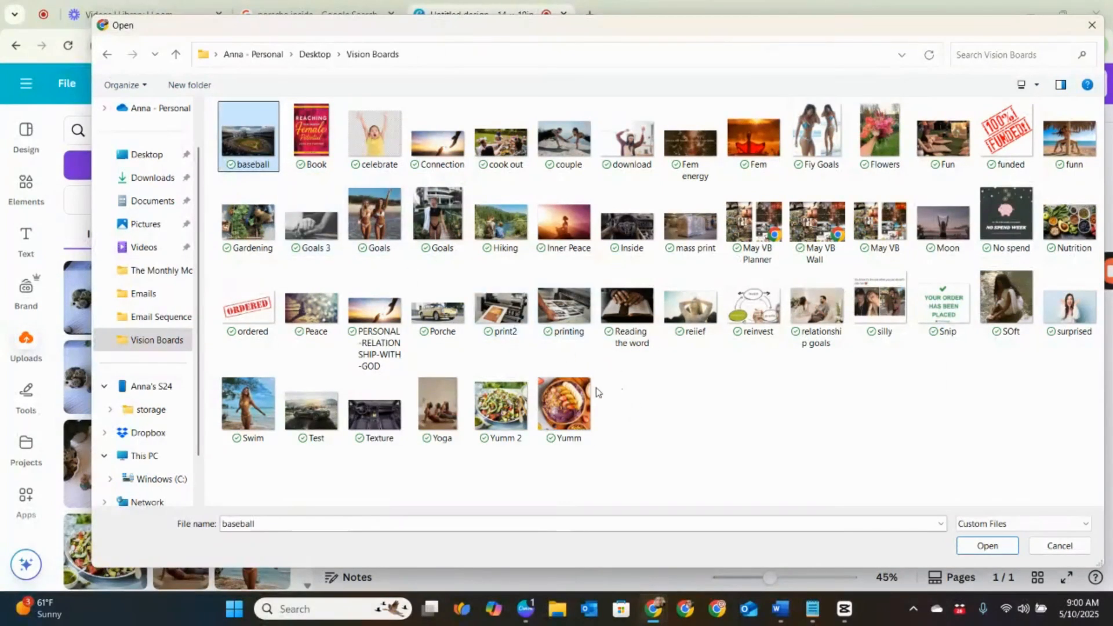
left_click(568, 408, "shift")
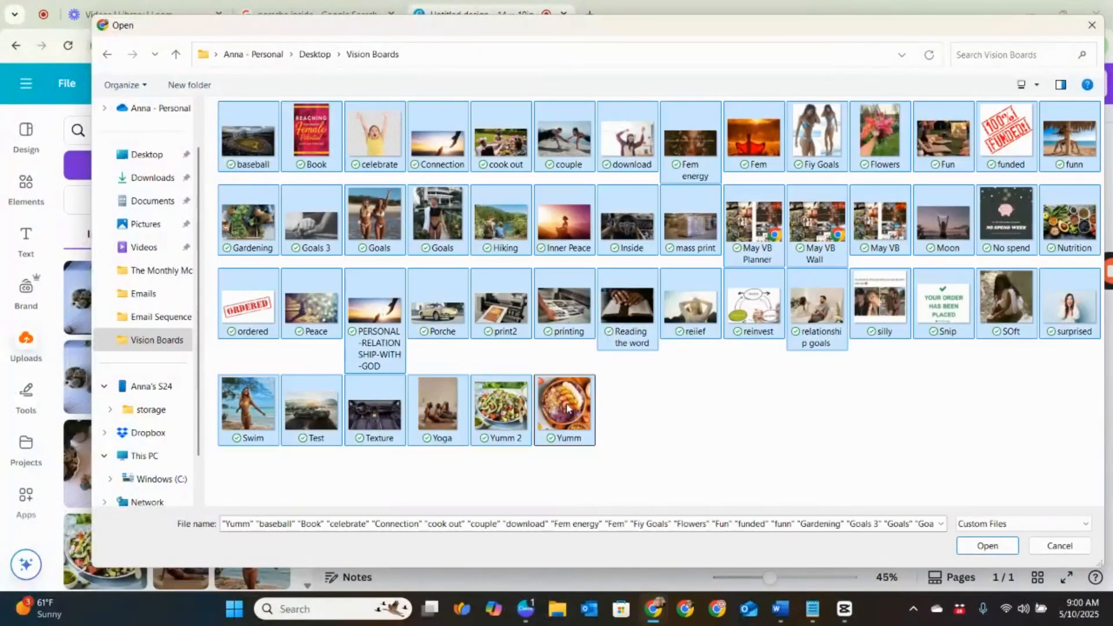
left_click(974, 547)
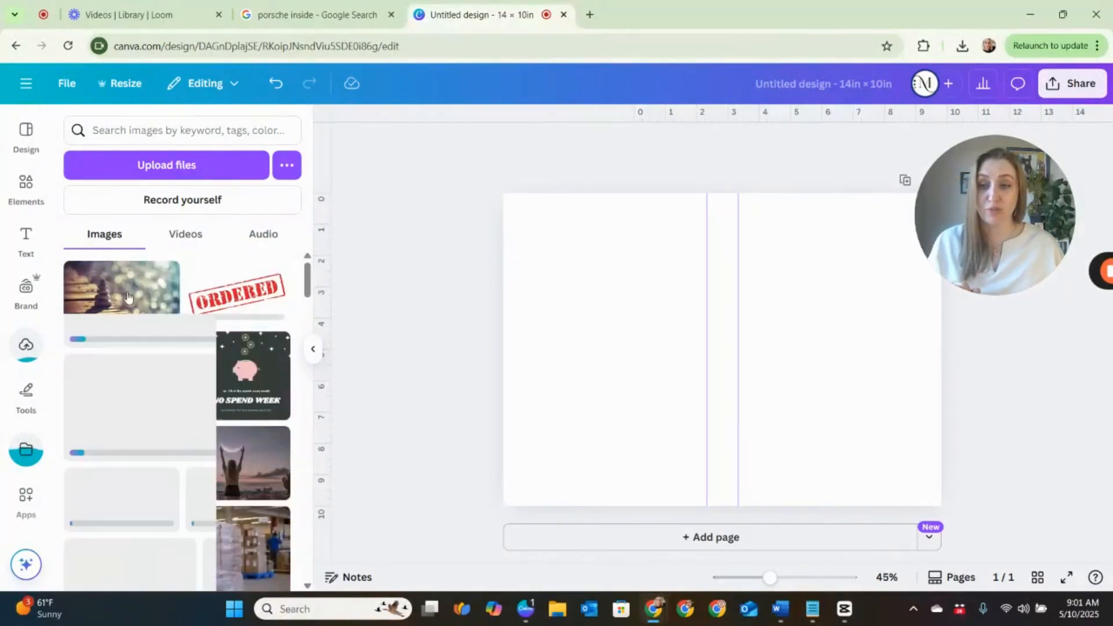
Place the yellow Porsche image on the page, delete it, and browse the uploaded images.
left_click(224, 339)
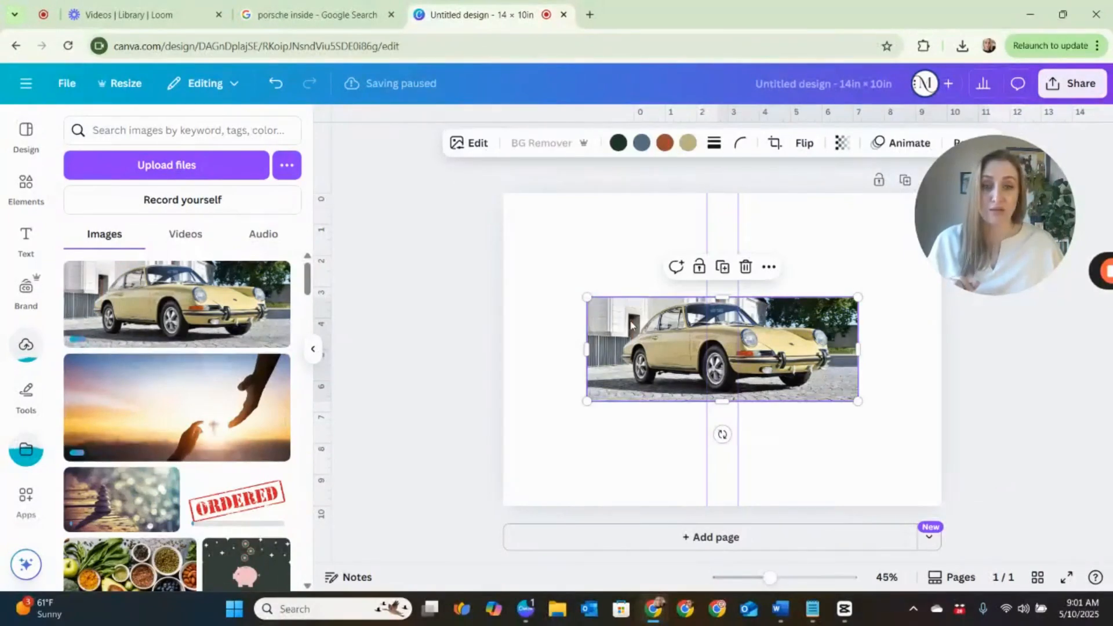
key("Delete")
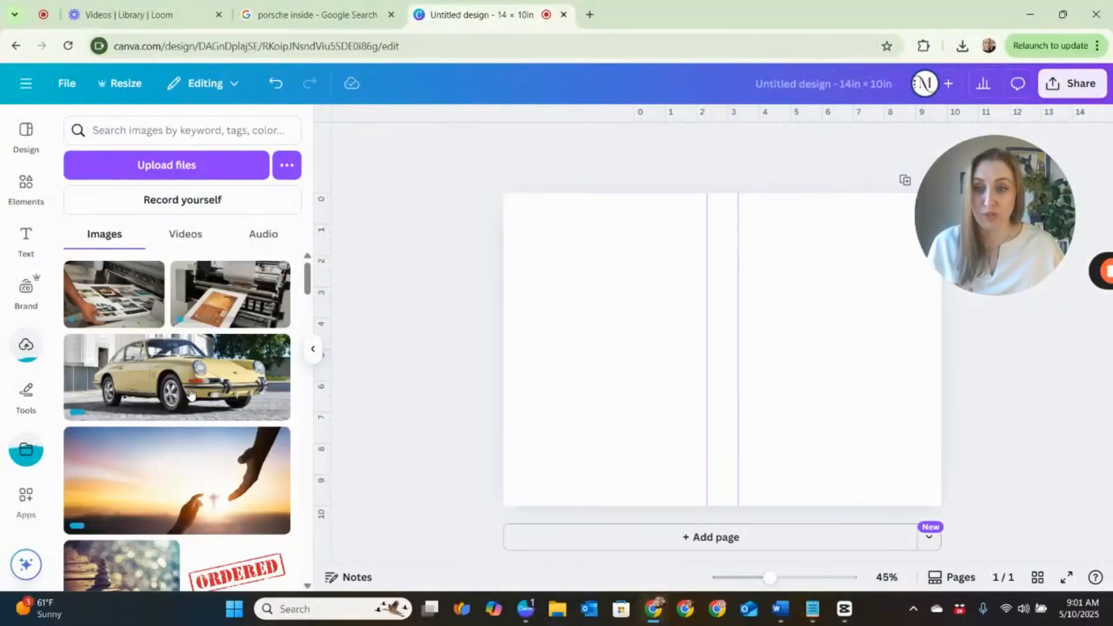
scroll(191, 394, "down", 3)
scroll(191, 392, "down", 1)
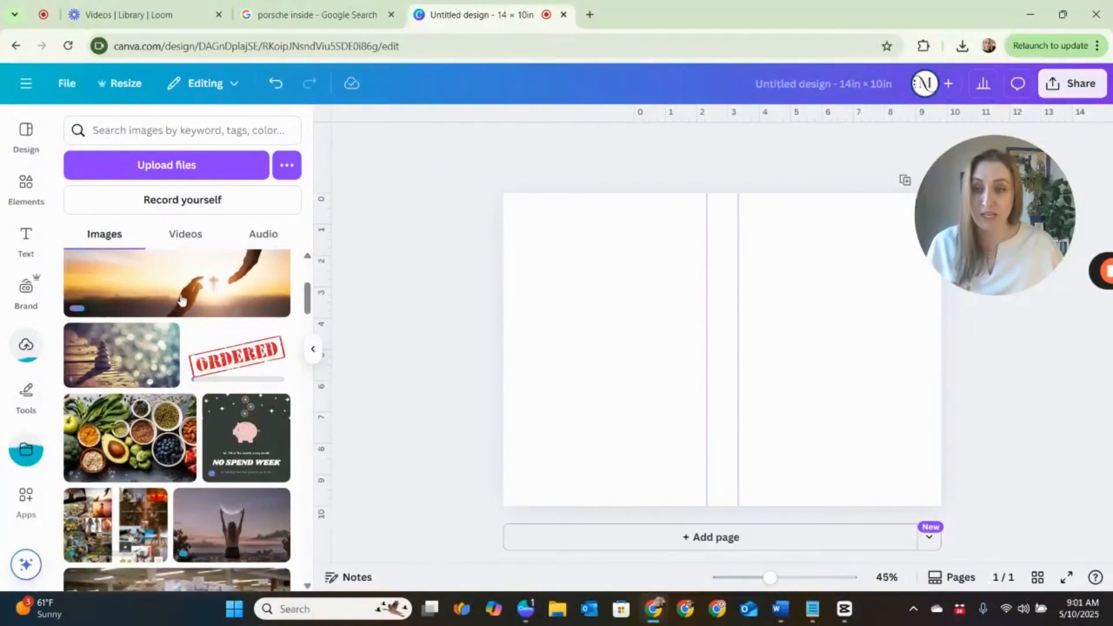
Add the reaching-hands sunset and stacked-stones images to the page and crop the stones image narrower around the stones.
left_click(181, 300)
left_click(144, 380)
left_click_drag(674, 358, 599, 371)
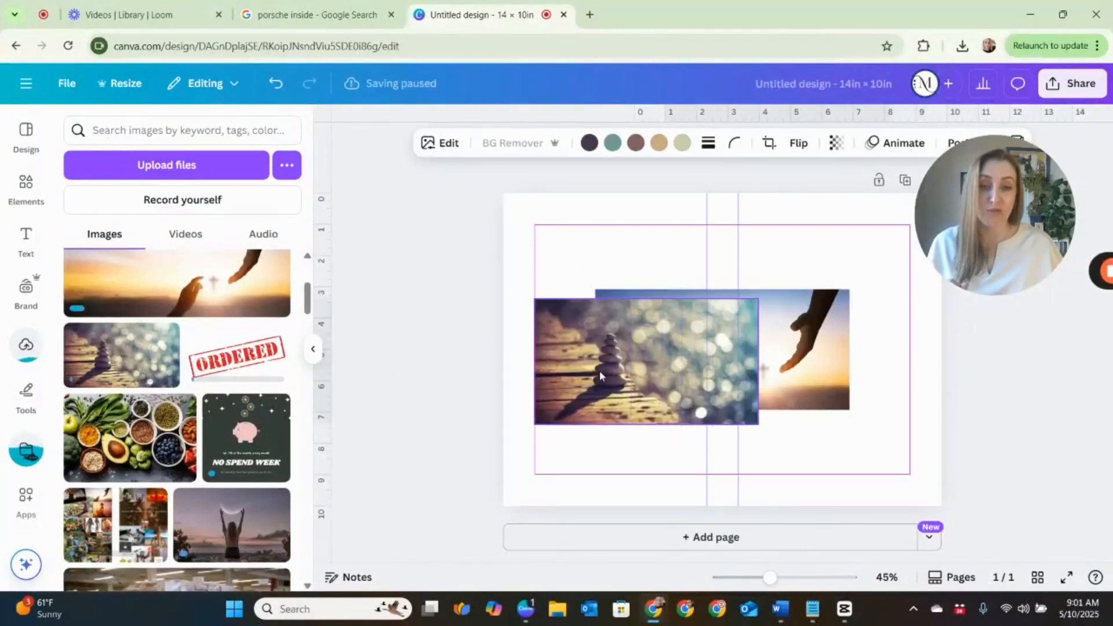
left_click_drag(761, 364, 652, 366)
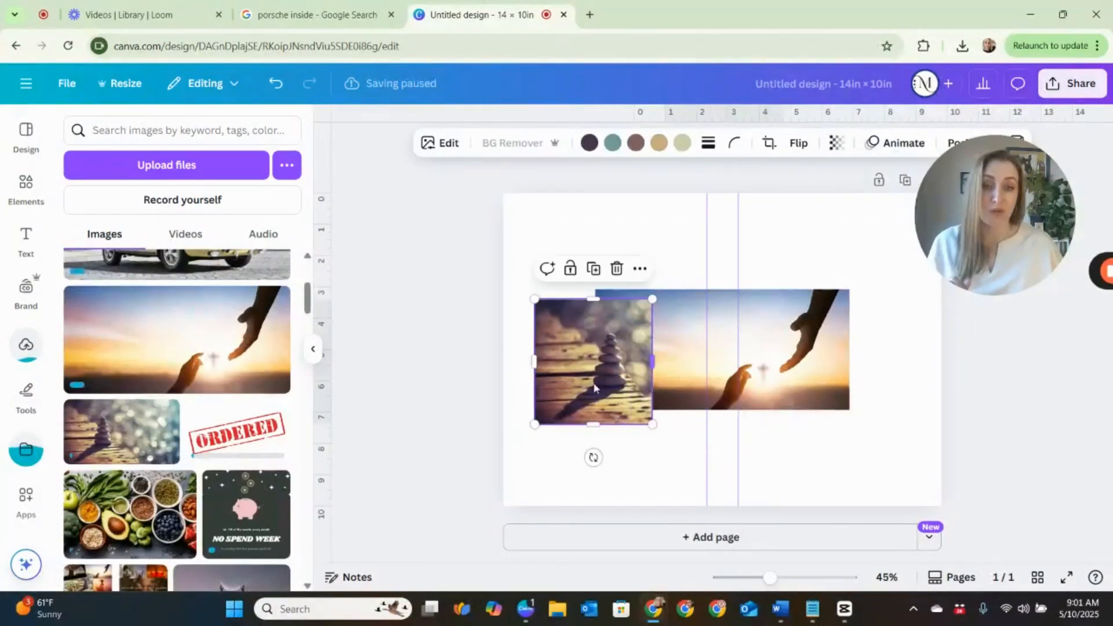
Crop the reaching-hands image from its left side, align it to the page top and first vertical guide, and shrink it.
left_click_drag(535, 366, 667, 355)
left_click(688, 371)
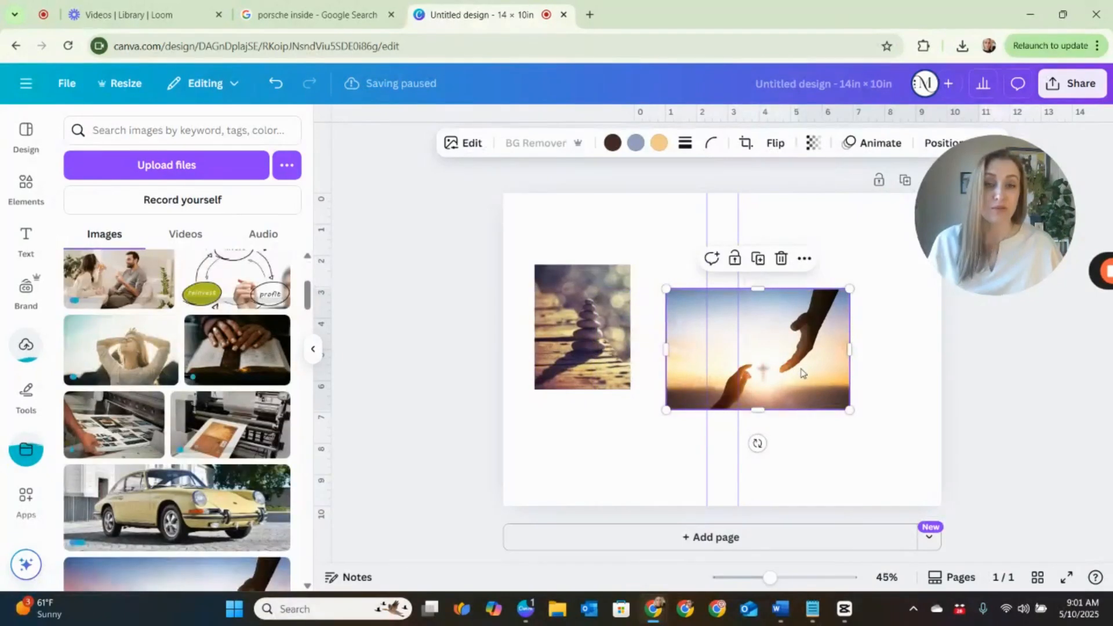
left_click_drag(800, 373, 647, 278)
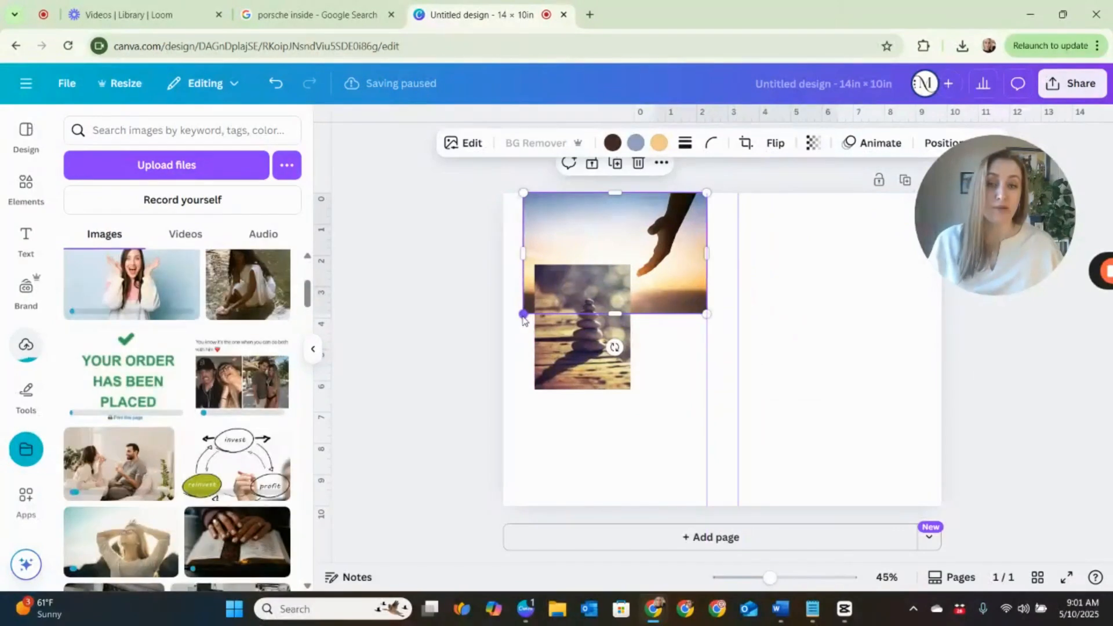
left_click_drag(524, 315, 587, 318)
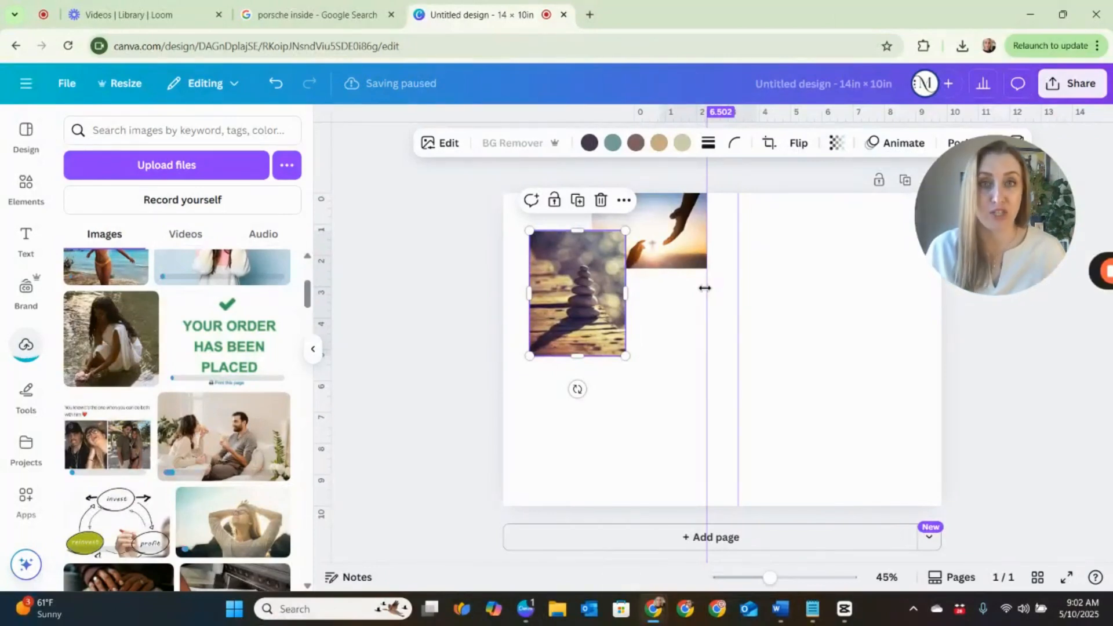
left_click_drag(704, 288, 705, 287)
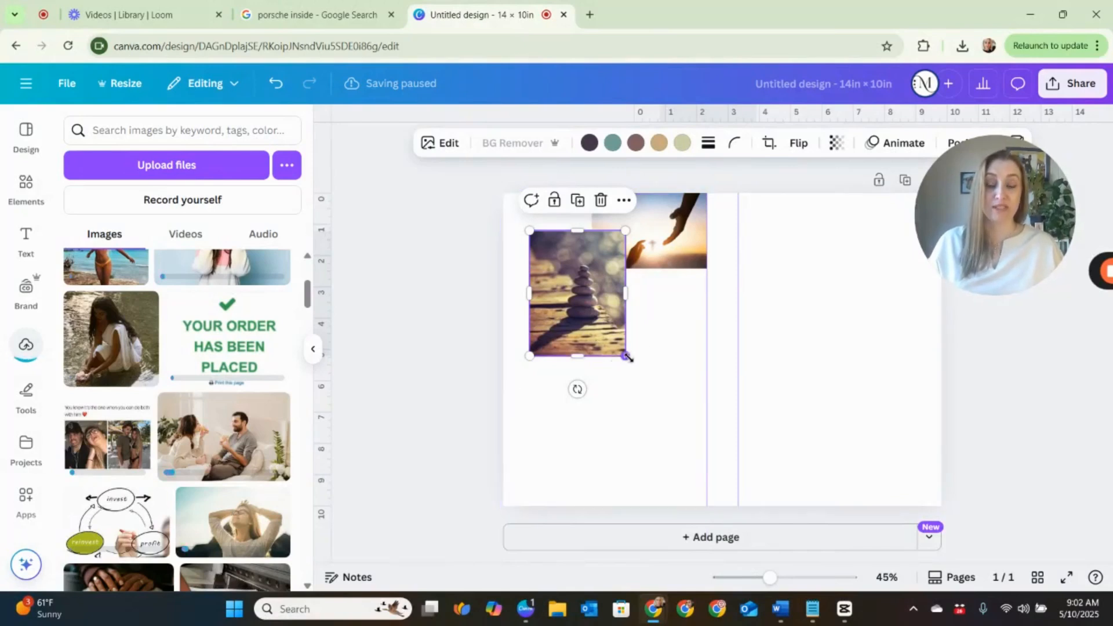
Shrink the reaching-hands image against the page top and first guide, and overlap its lower-left corner with the stones image at about 1.68 × 2.19 in.
left_click_drag(624, 355, 597, 308)
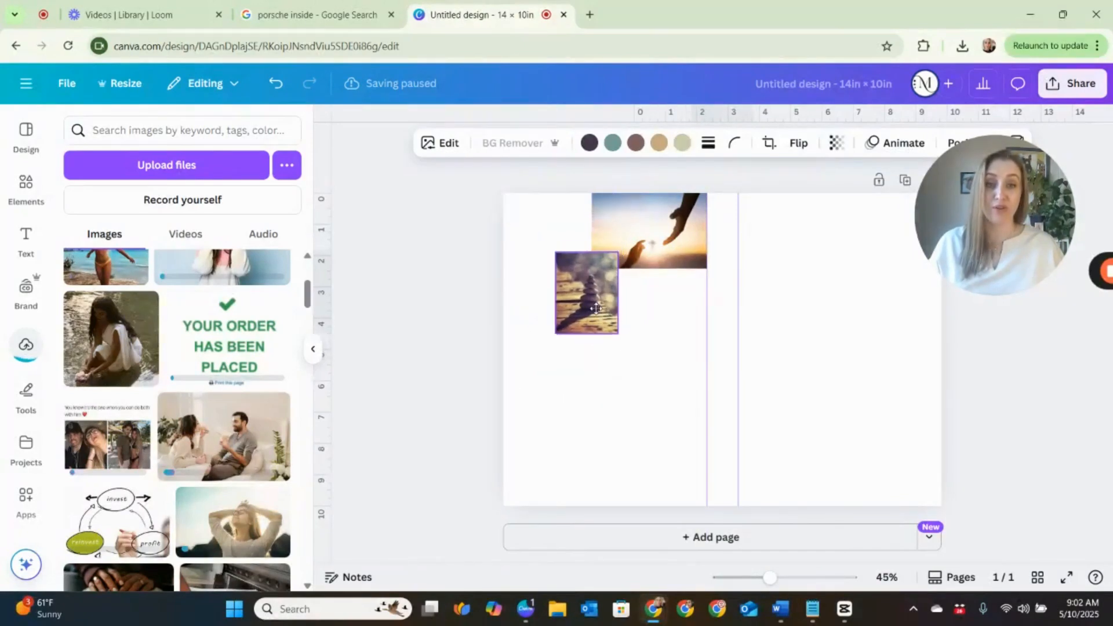
left_click(604, 249)
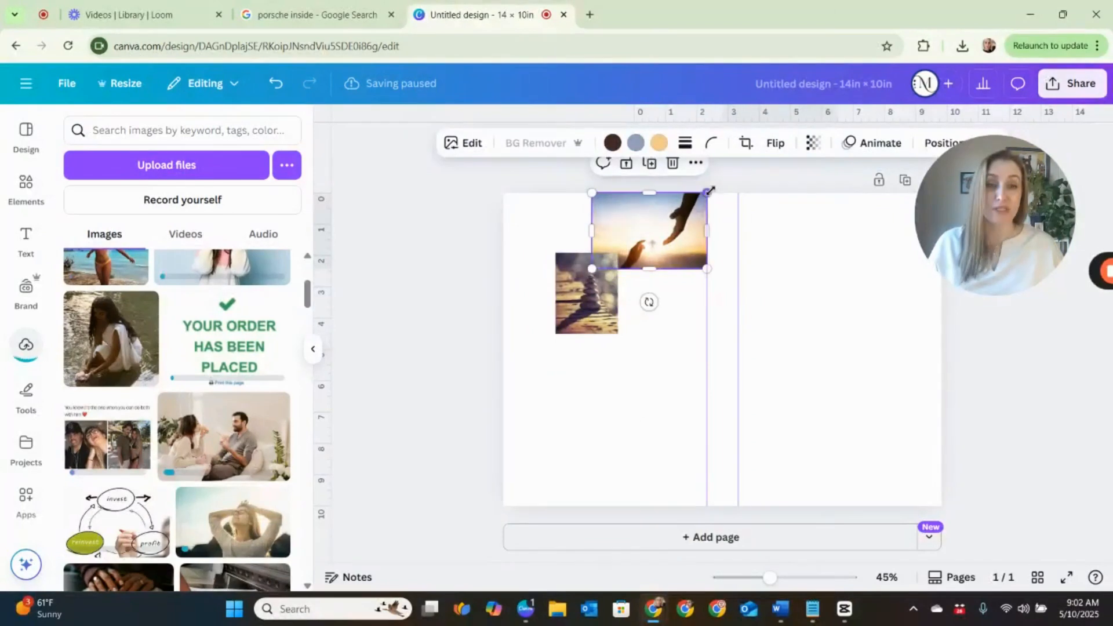
left_click_drag(707, 192, 688, 204)
left_click_drag(661, 242, 682, 232)
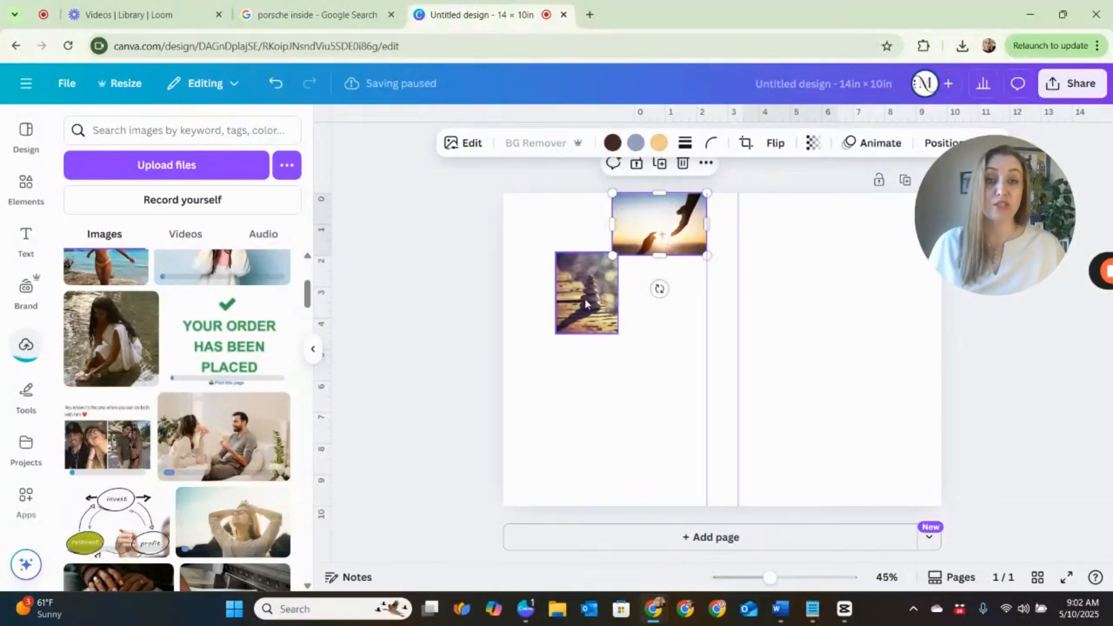
left_click_drag(585, 298, 596, 283)
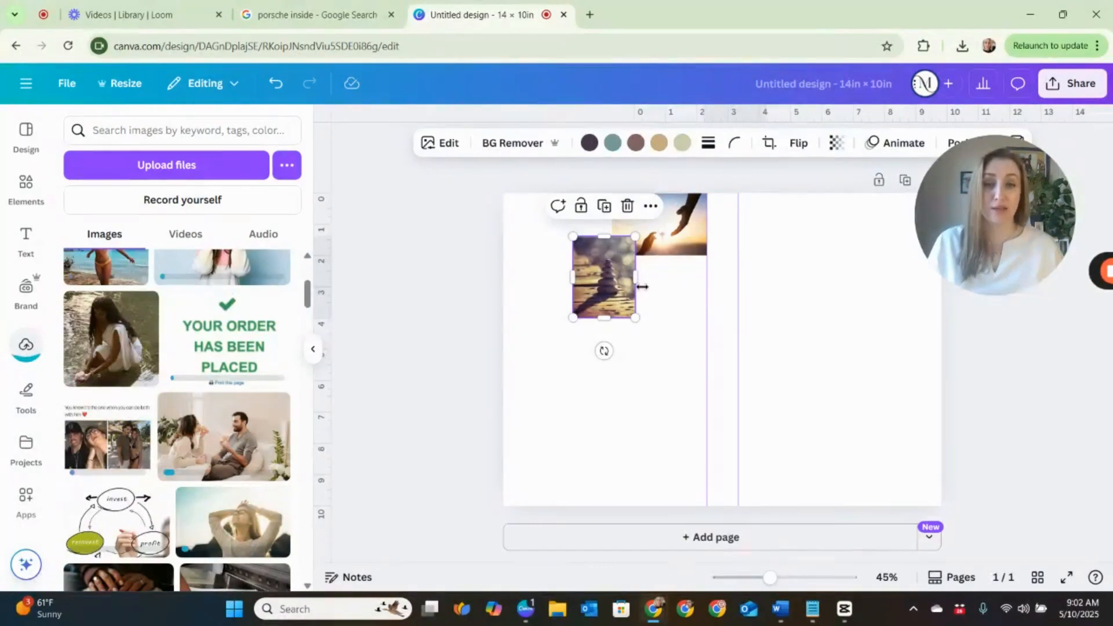
left_click_drag(629, 318, 626, 306)
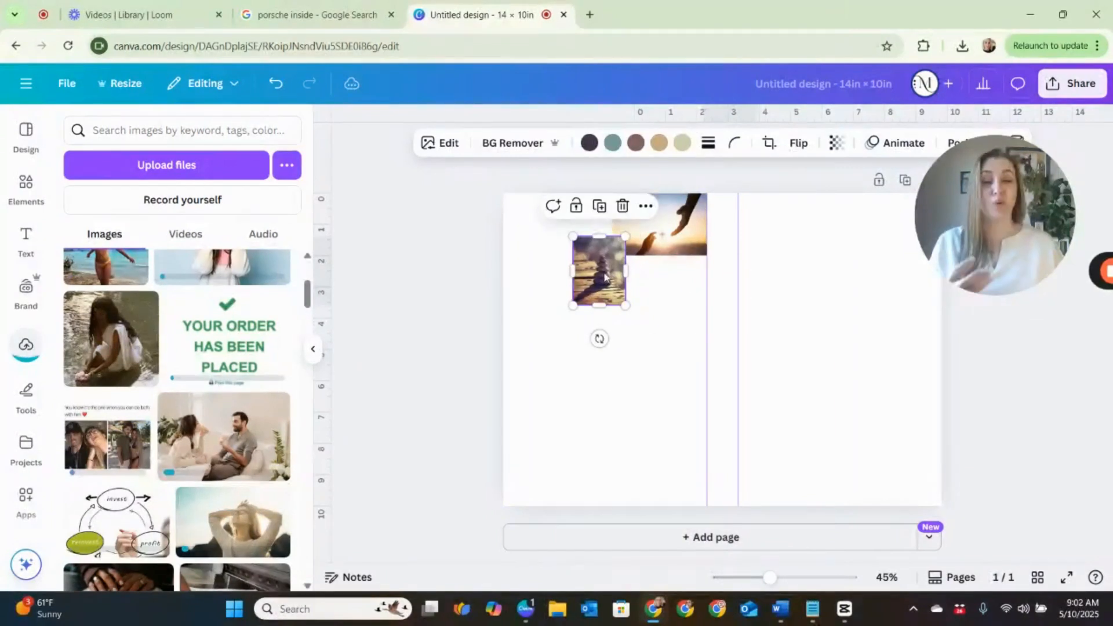
Add the uploaded image of hands on an open Bible, shrink it, and move it to the page's upper-left corner.
scroll(237, 372, "up", 4)
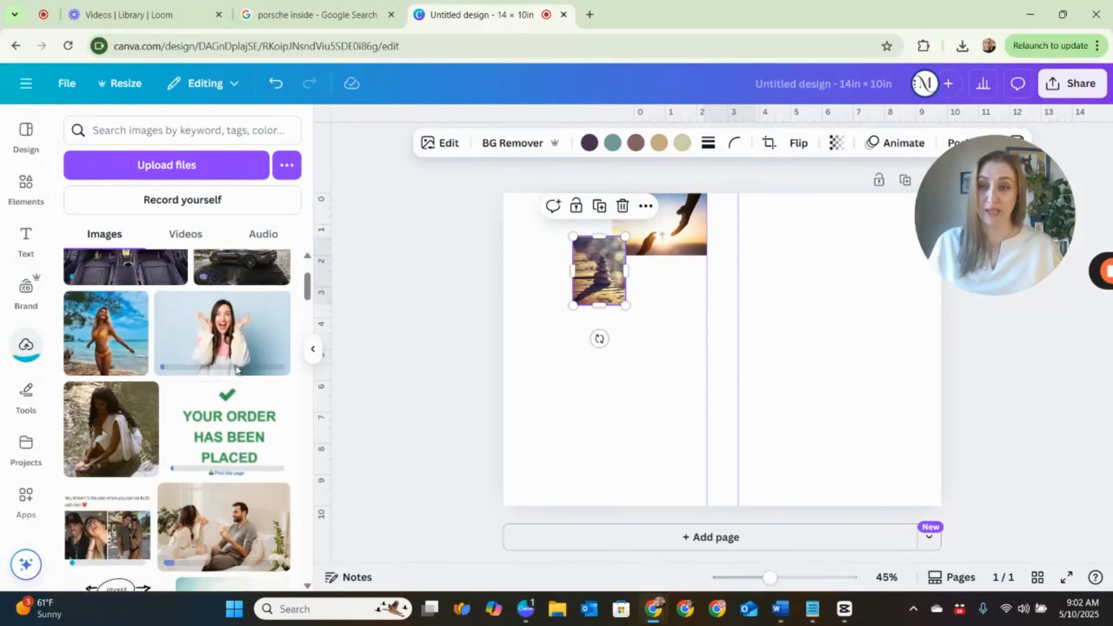
scroll(236, 374, "down", 5)
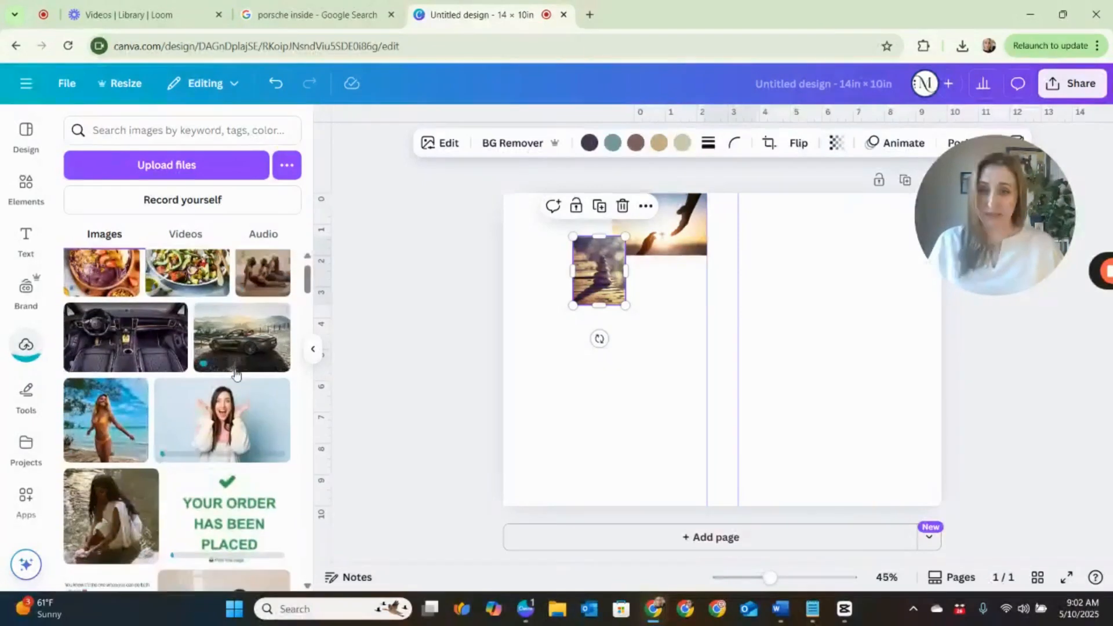
scroll(237, 374, "down", 1)
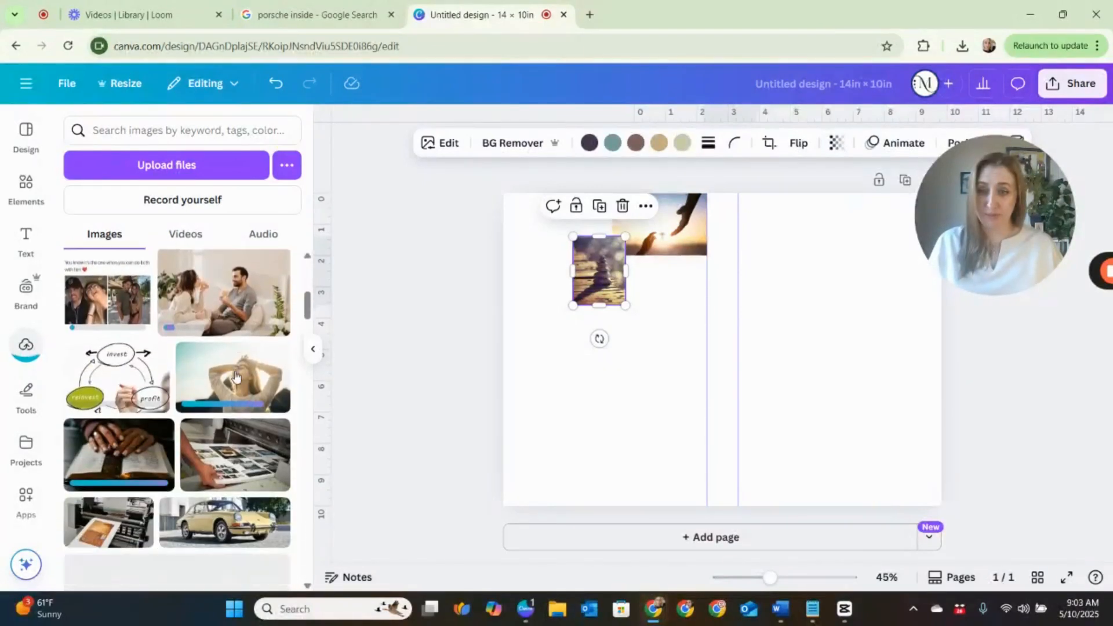
left_click(119, 452)
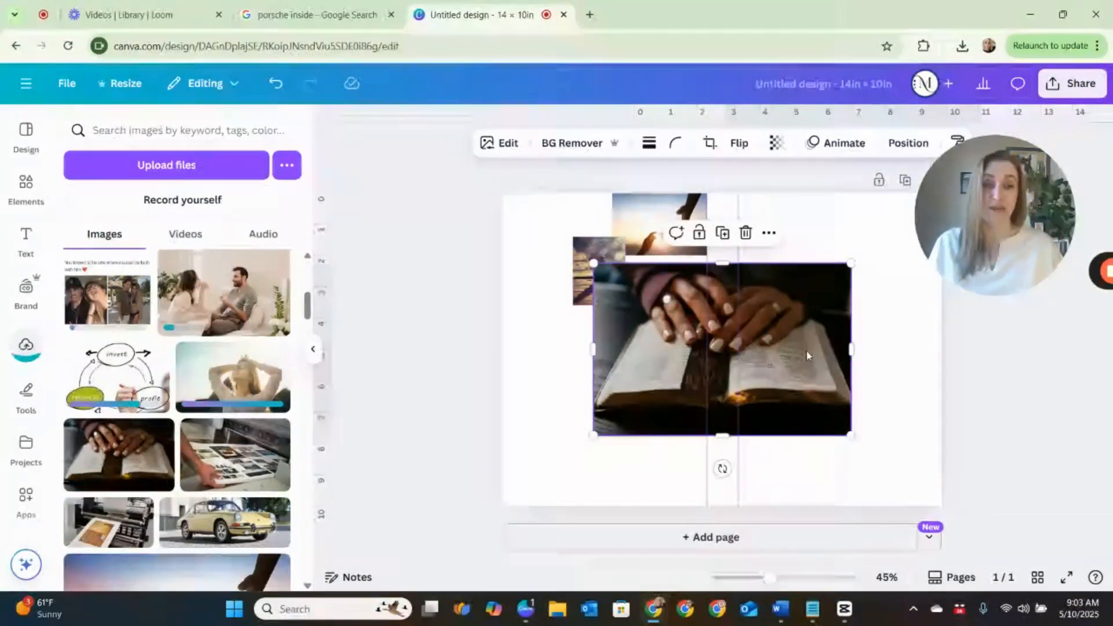
left_click_drag(851, 264, 730, 332)
left_click_drag(640, 382, 523, 225)
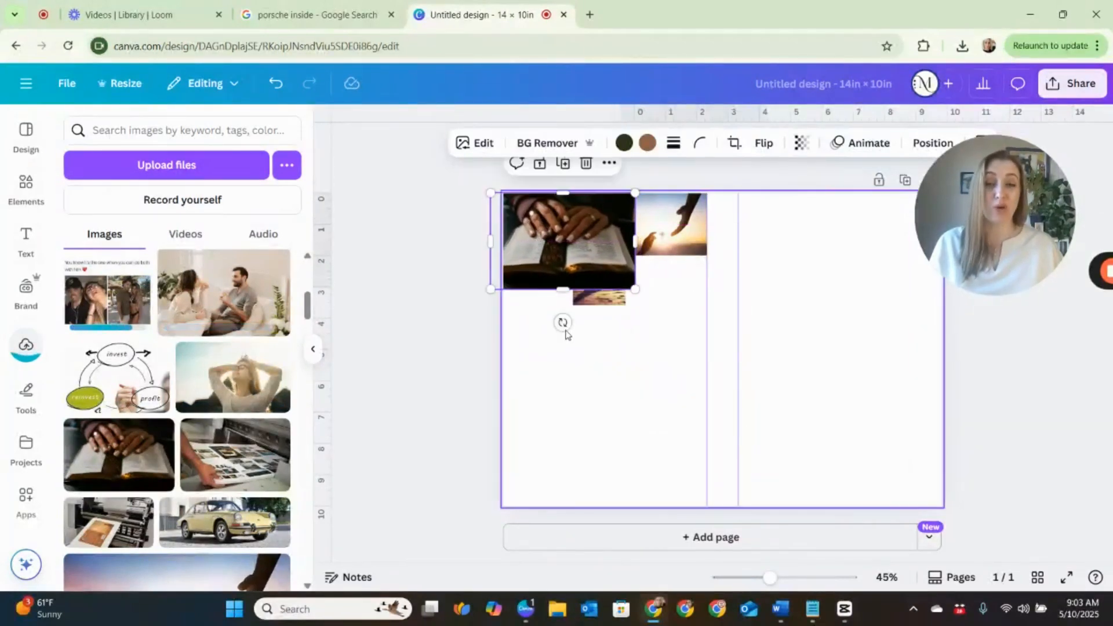
Tilt the open Bible image slightly counter-clockwise and adjust its size and placement so it covers the page's upper-left corner.
left_click_drag(563, 323, 586, 314)
left_click_drag(561, 247, 543, 224)
left_click_drag(476, 205, 496, 216)
left_click_drag(606, 251, 585, 249)
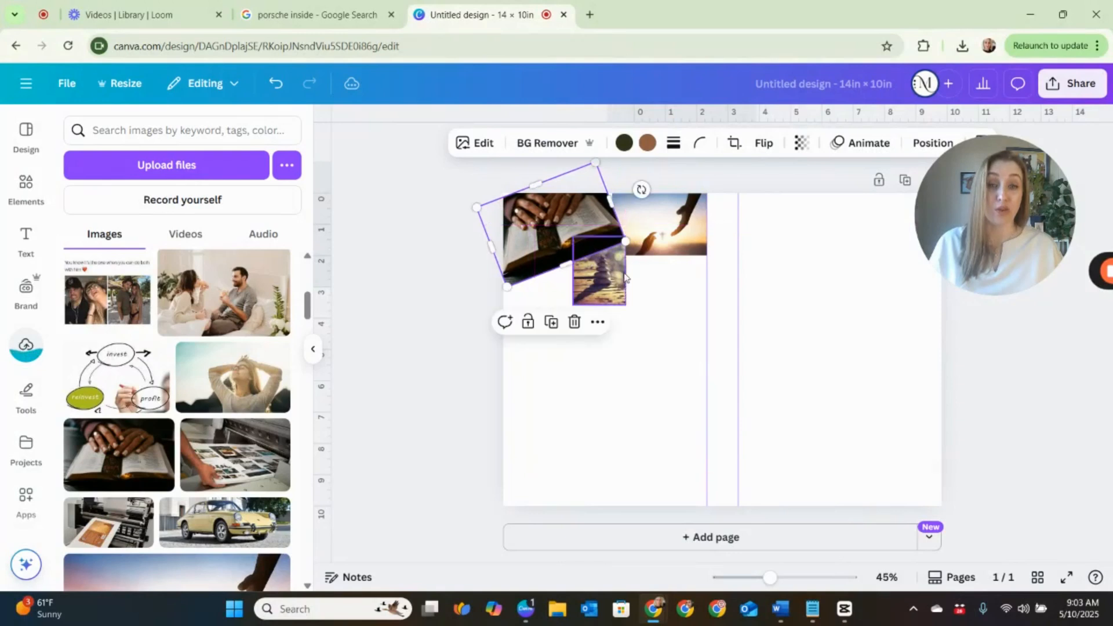
left_click_drag(641, 190, 583, 221)
Bring the stacked-stones image forward, in front of the open Bible image.
left_click(599, 284)
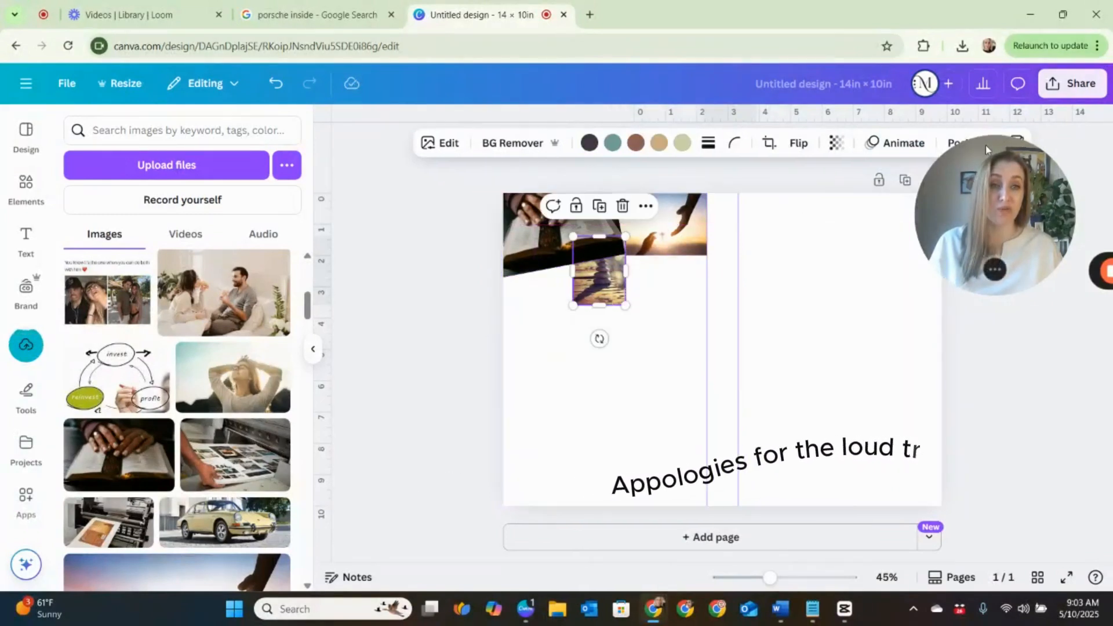
left_click(966, 143)
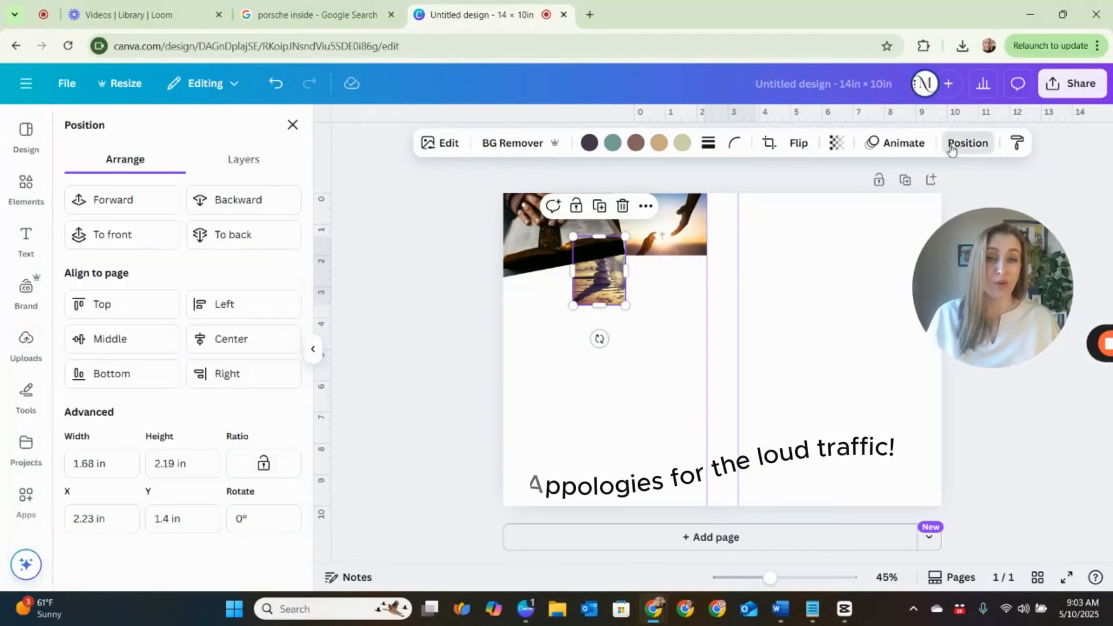
left_click(152, 201)
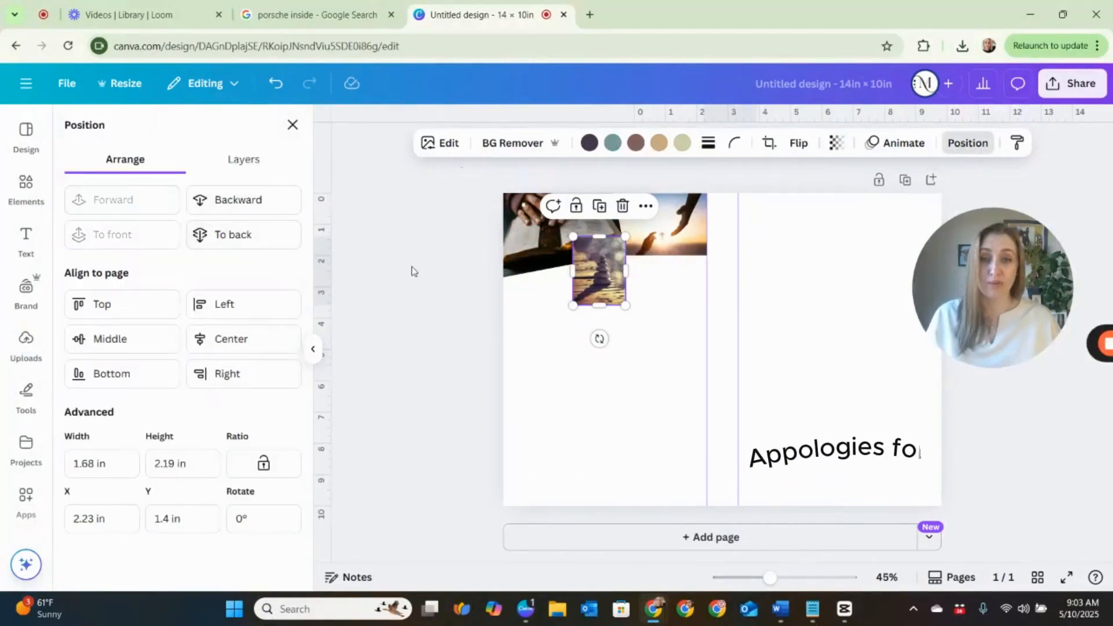
left_click(293, 124)
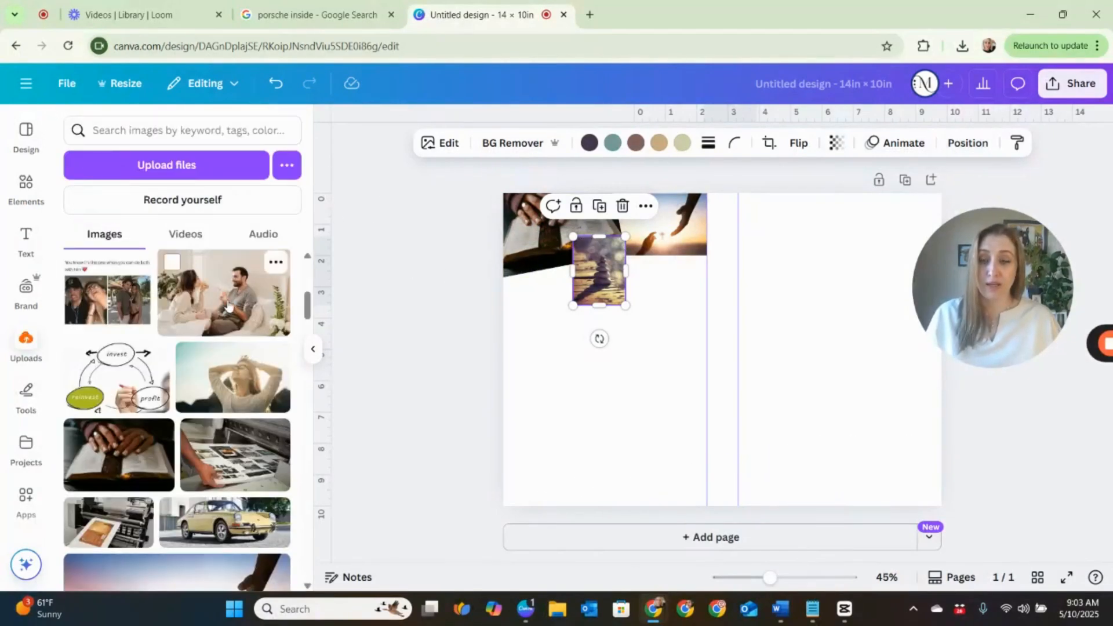
Place the sunset meditation image at 3.02 × 2.01 in below the reaching-hands image along the first guide, and send it to the back.
scroll(202, 337, "down", 2)
scroll(201, 337, "down", 2)
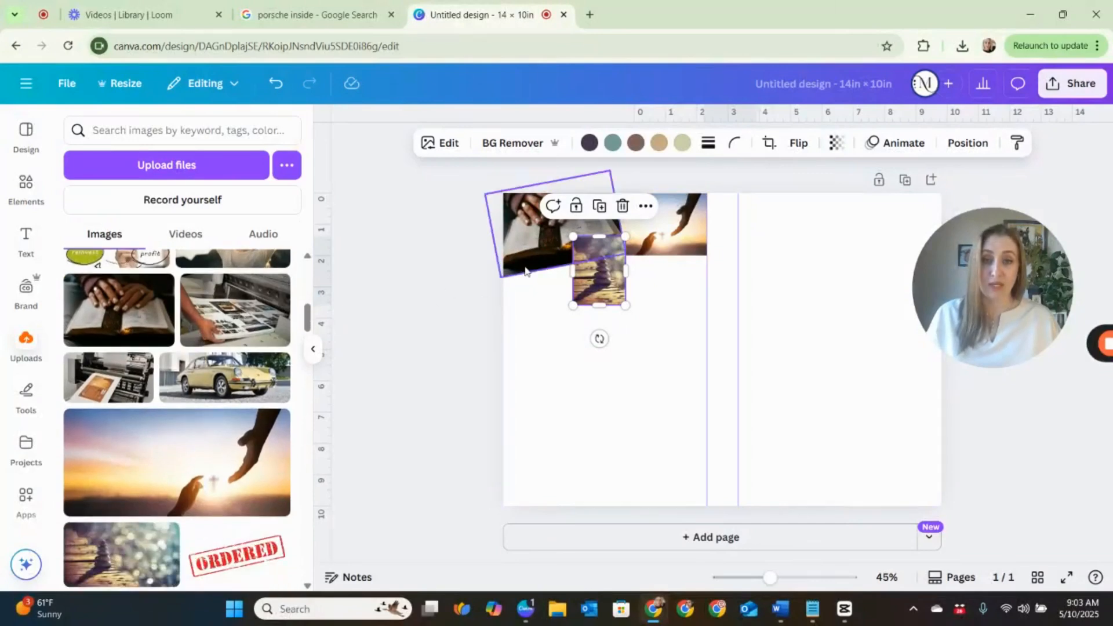
scroll(197, 432, "down", 5)
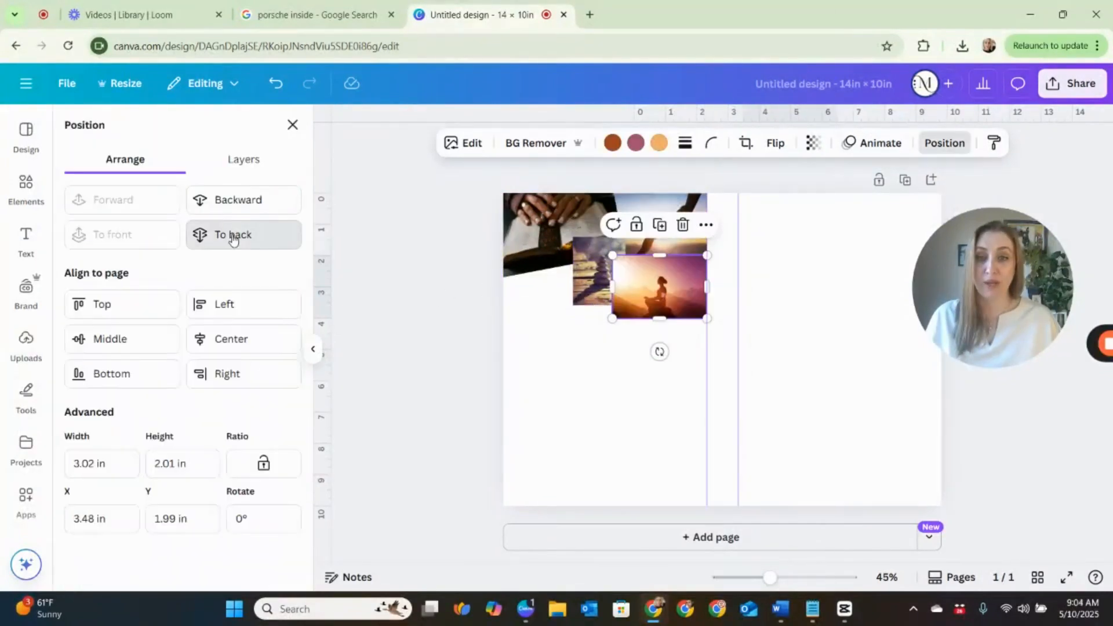
left_click(232, 238)
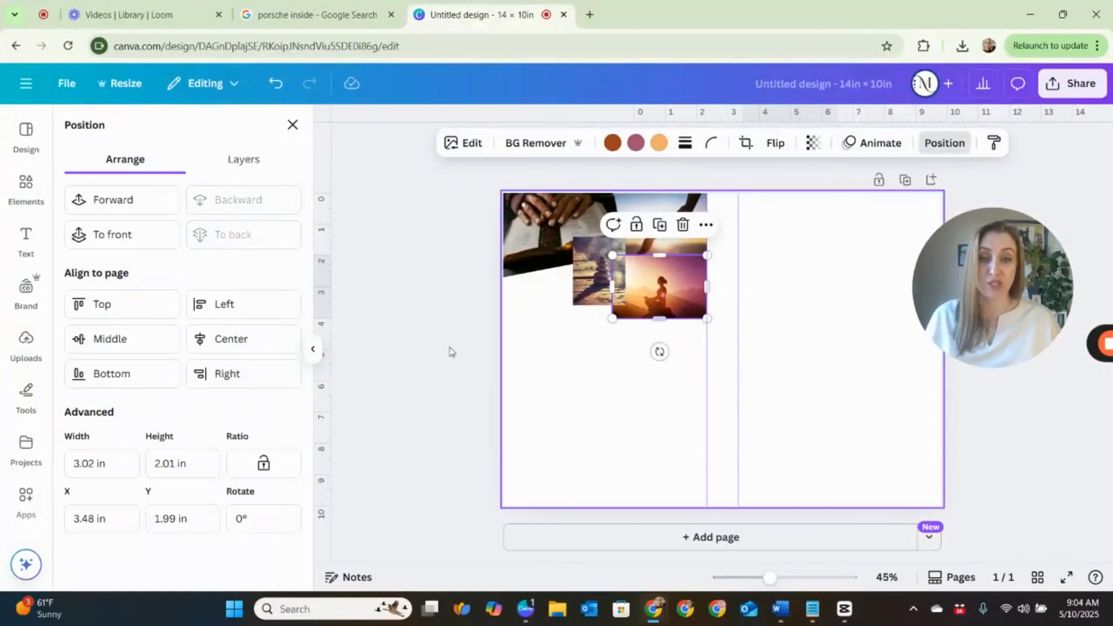
left_click(293, 125)
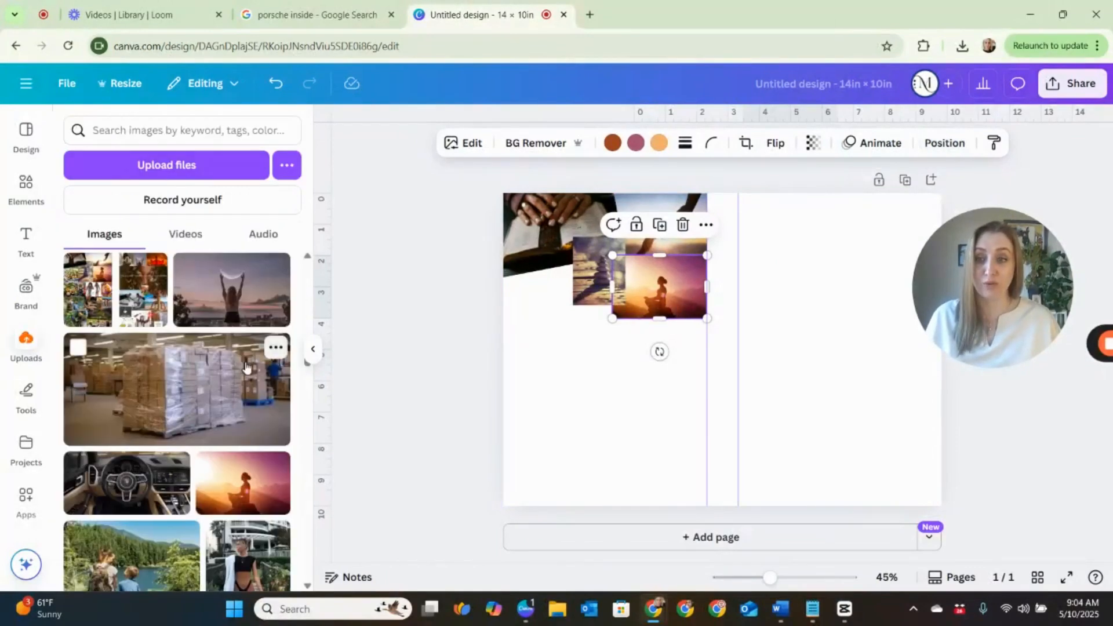
Add the uploaded image of two women in blue bikinis, shrink it, and place it just below the stacked-stones image.
scroll(236, 377, "down", 2)
scroll(236, 375, "down", 2)
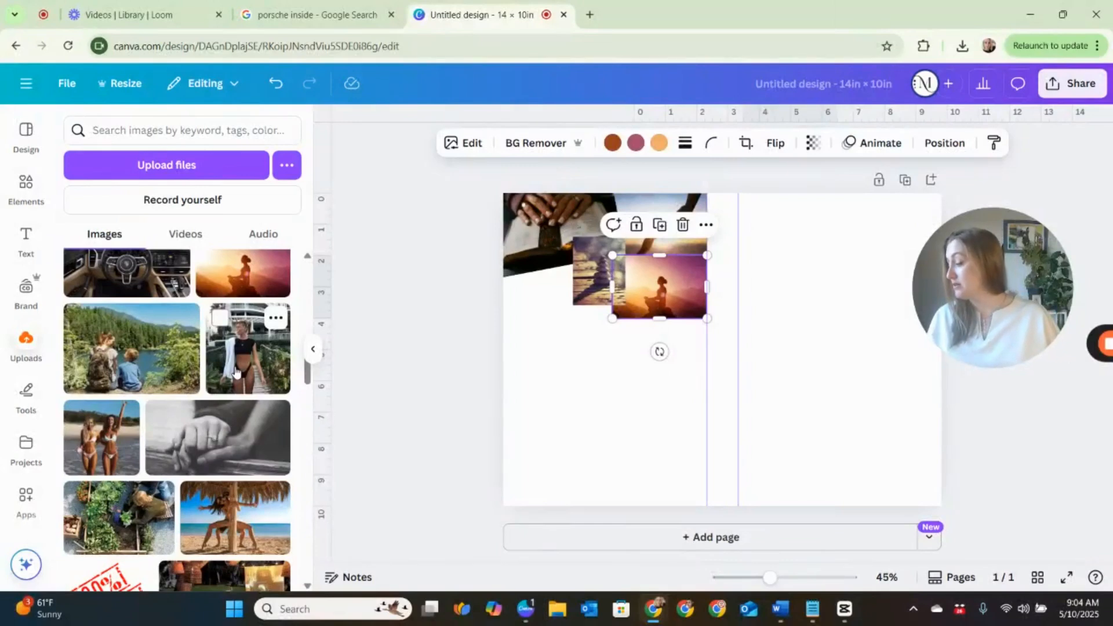
scroll(237, 374, "down", 5)
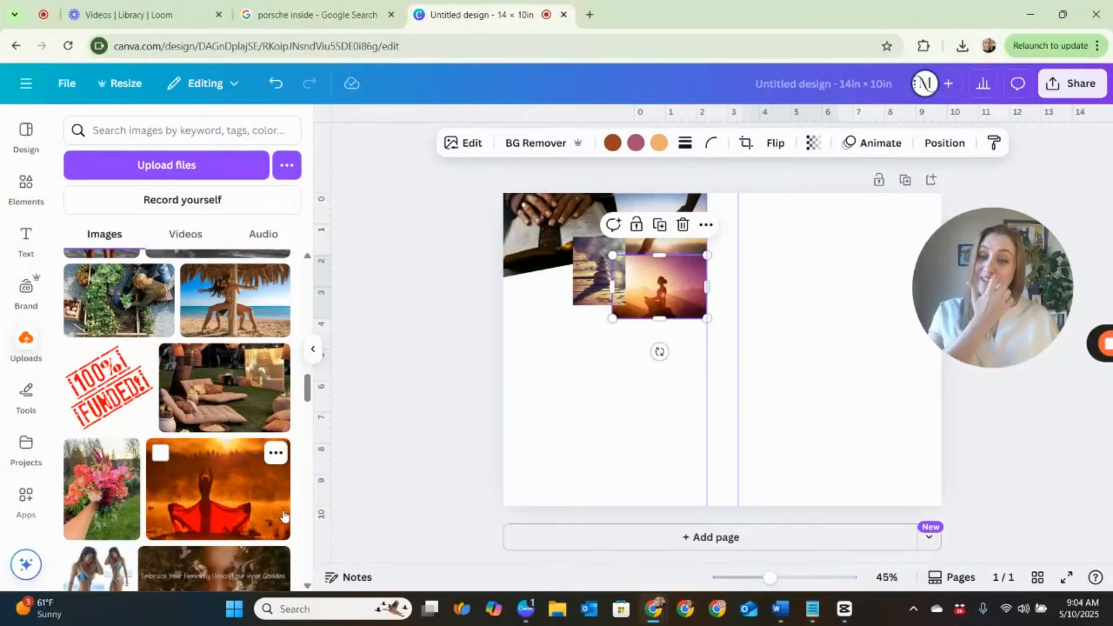
scroll(91, 452, "down", 3)
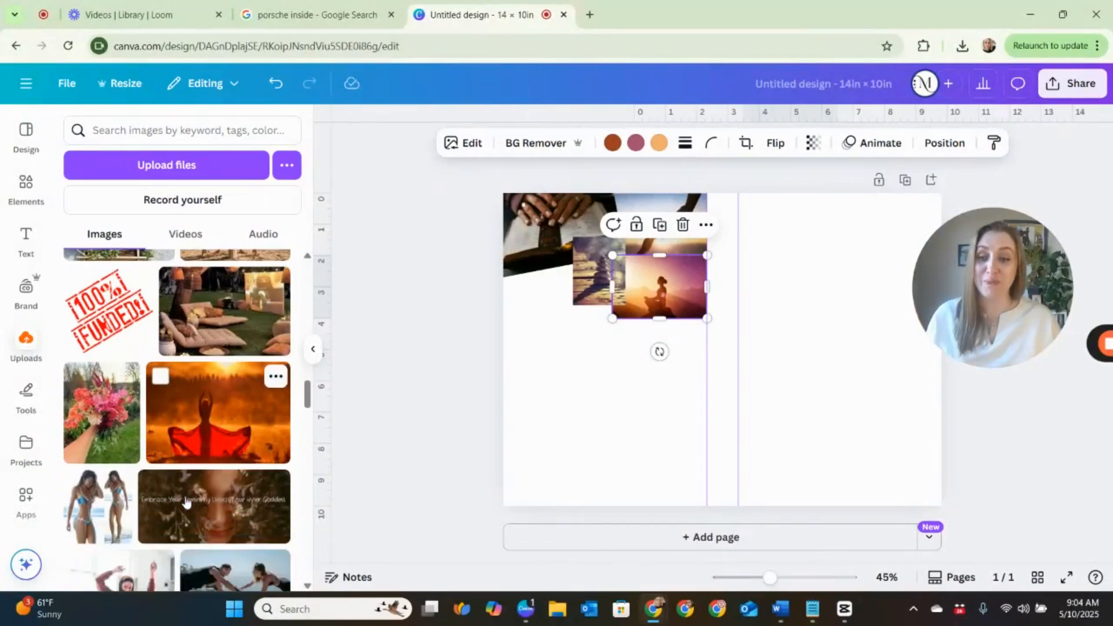
left_click(91, 451)
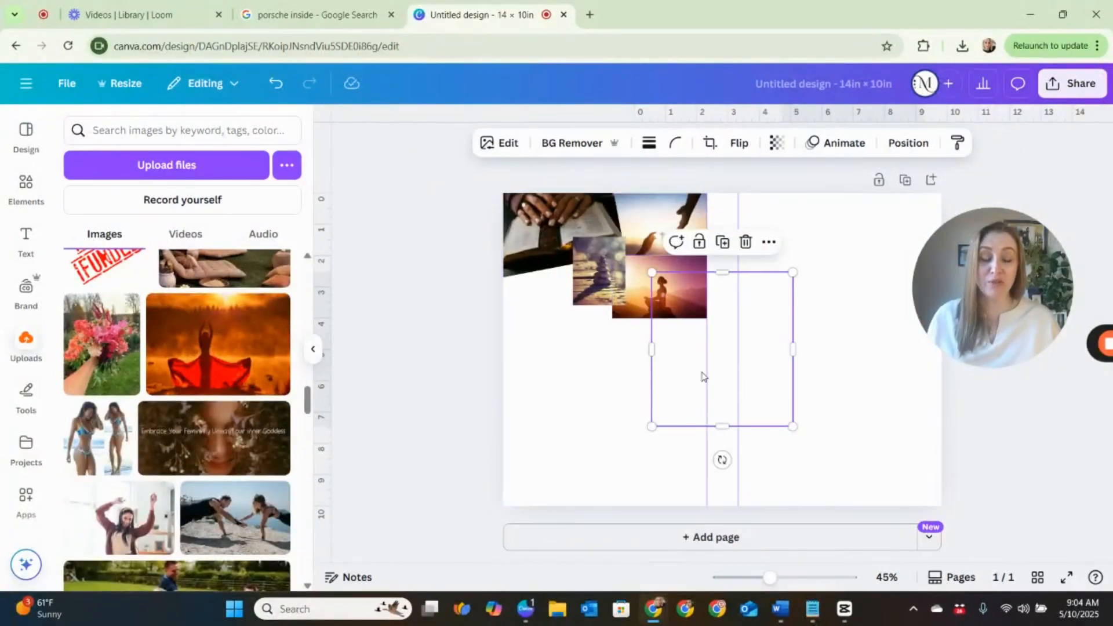
left_click_drag(794, 272, 729, 342)
left_click_drag(675, 403, 571, 381)
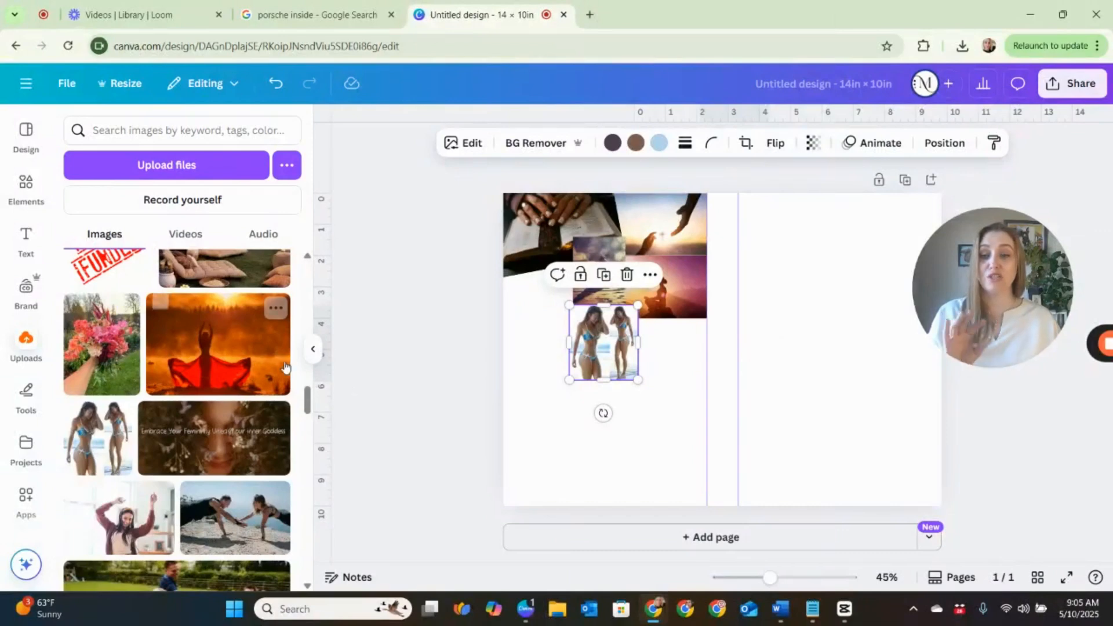
Find the uploaded image of vegetables, avocado and bowls of berries and grains, and add it to the page.
scroll(253, 380, "down", 1)
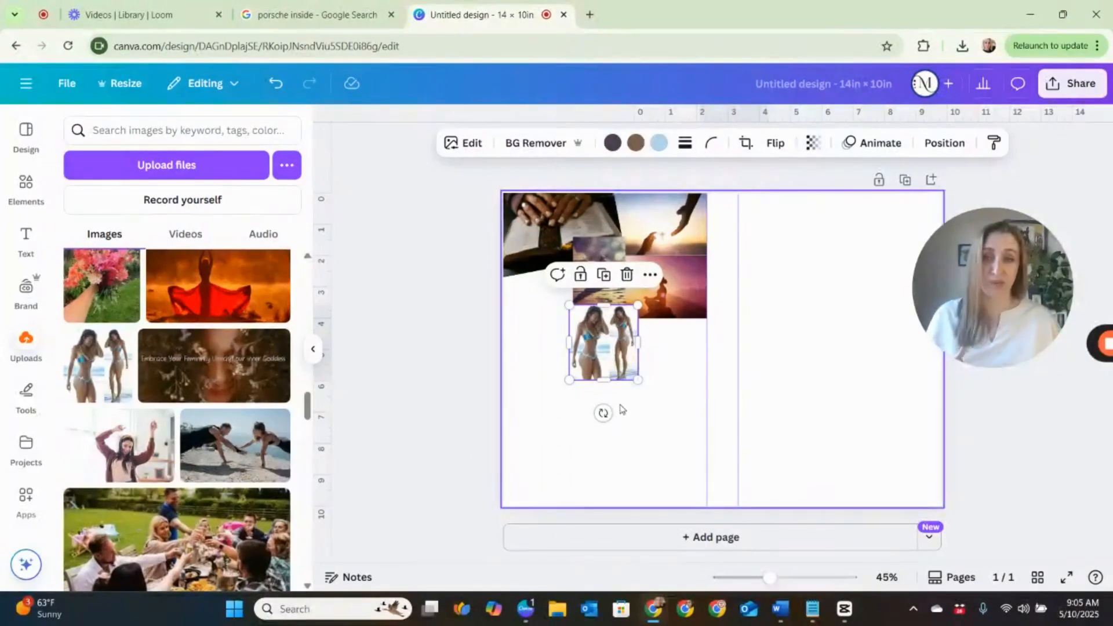
scroll(272, 408, "down", 2)
scroll(244, 418, "up", 6)
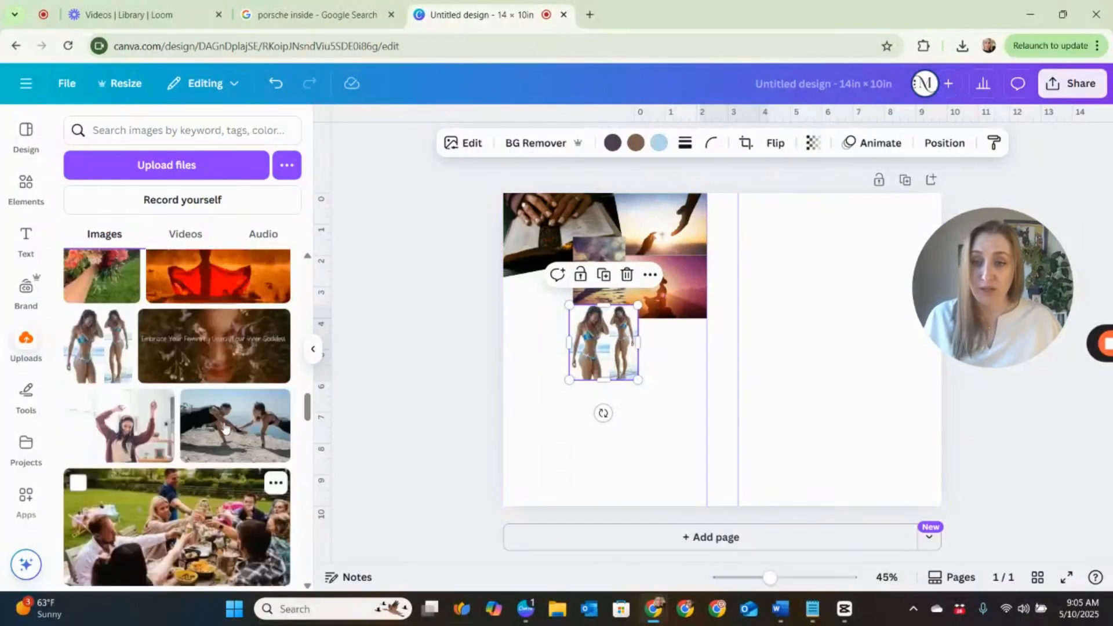
scroll(225, 429, "up", 3)
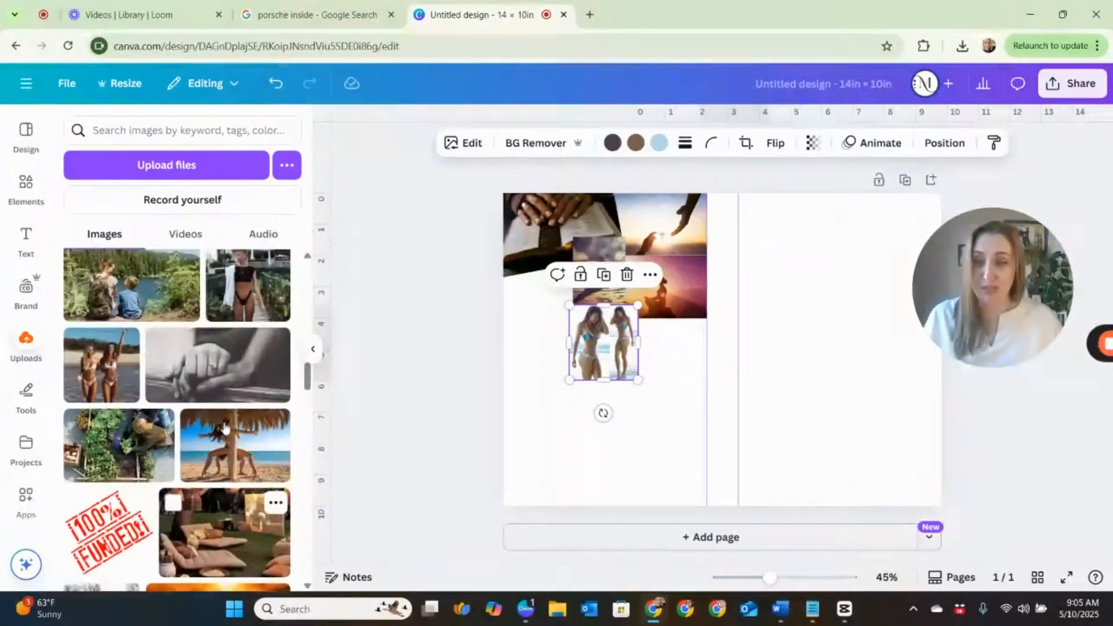
scroll(225, 432, "up", 2)
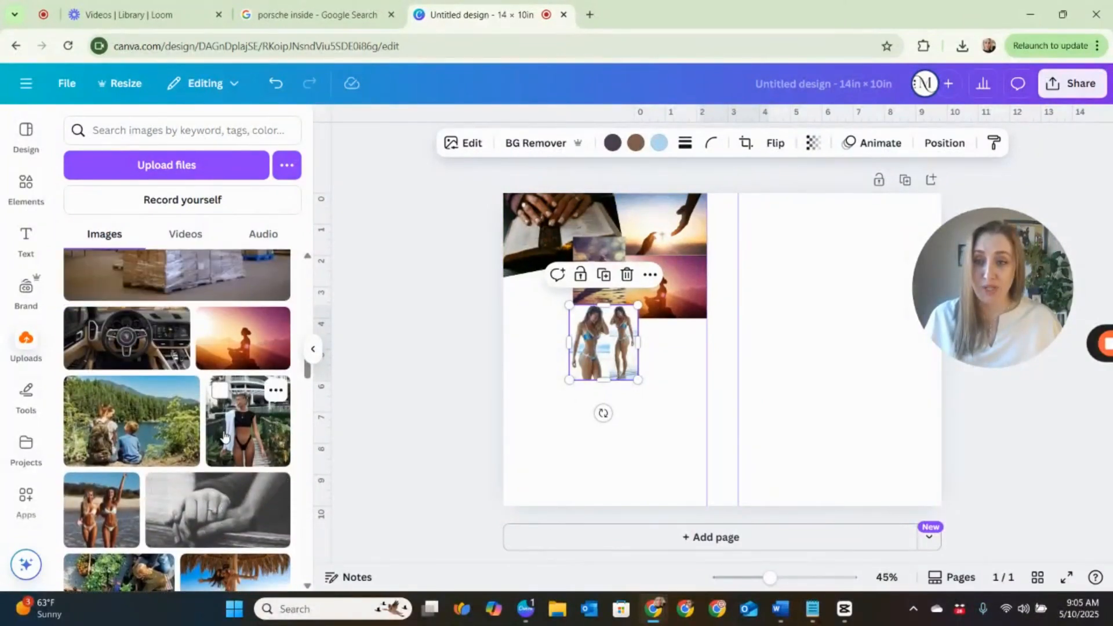
scroll(225, 436, "up", 5)
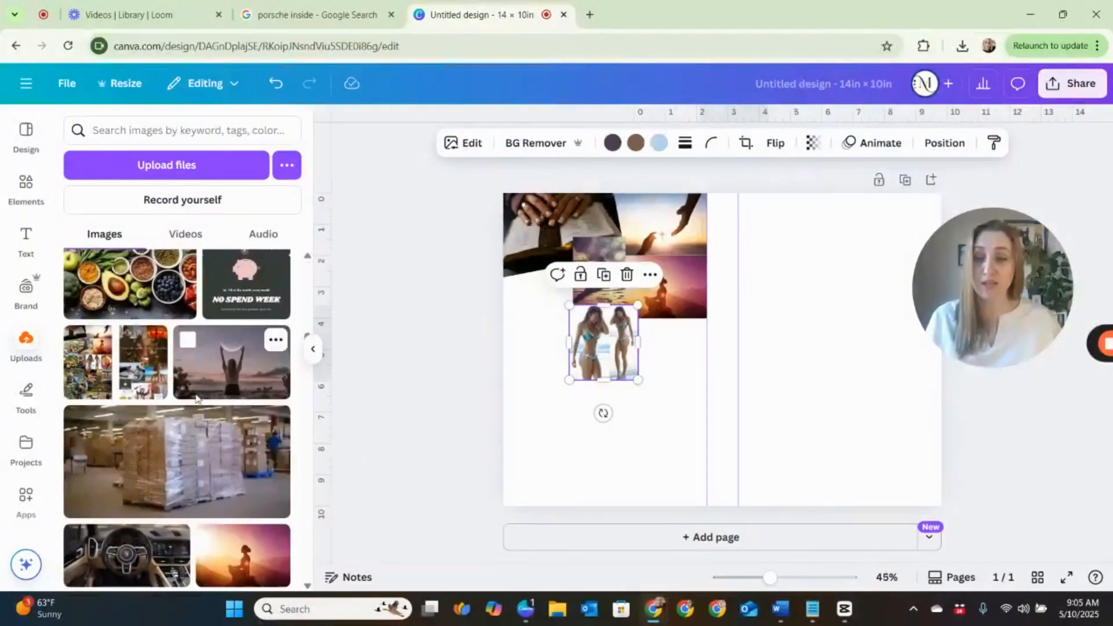
scroll(197, 398, "up", 2)
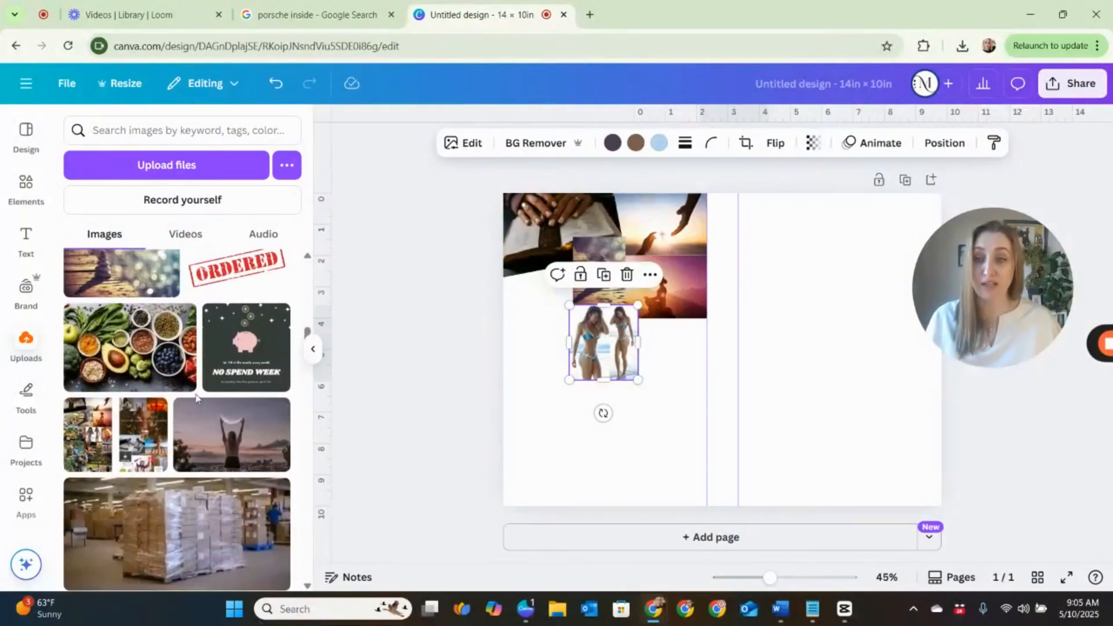
left_click(157, 358)
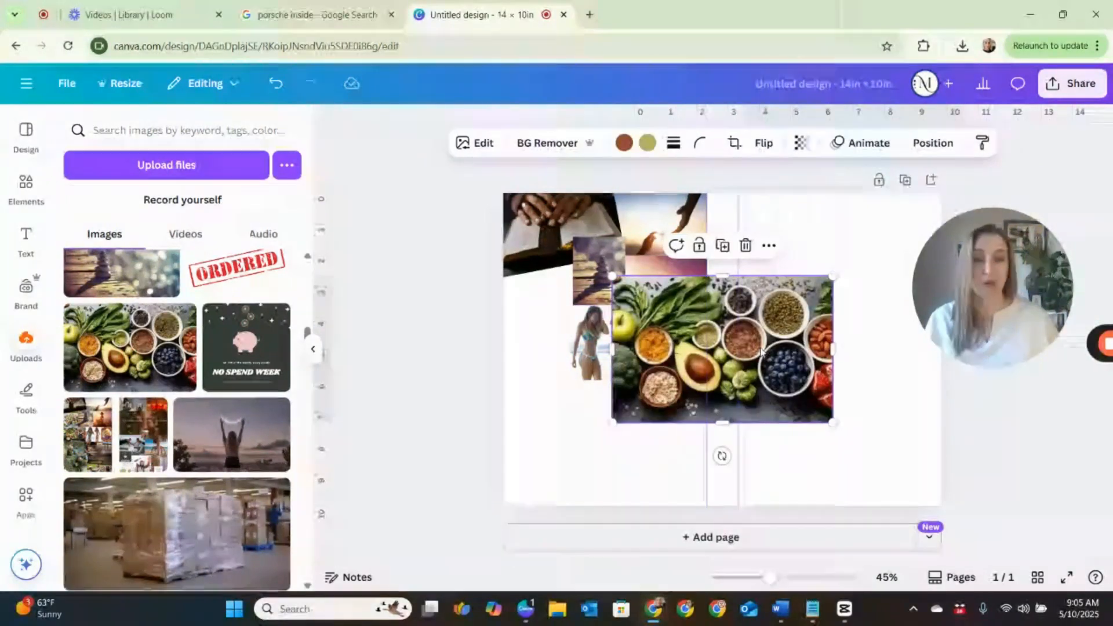
Shrink the vegetables image and place it against the page's left edge, below the open Bible and beside the stacked stones.
left_click_drag(797, 357, 653, 337)
left_click_drag(468, 254, 503, 278)
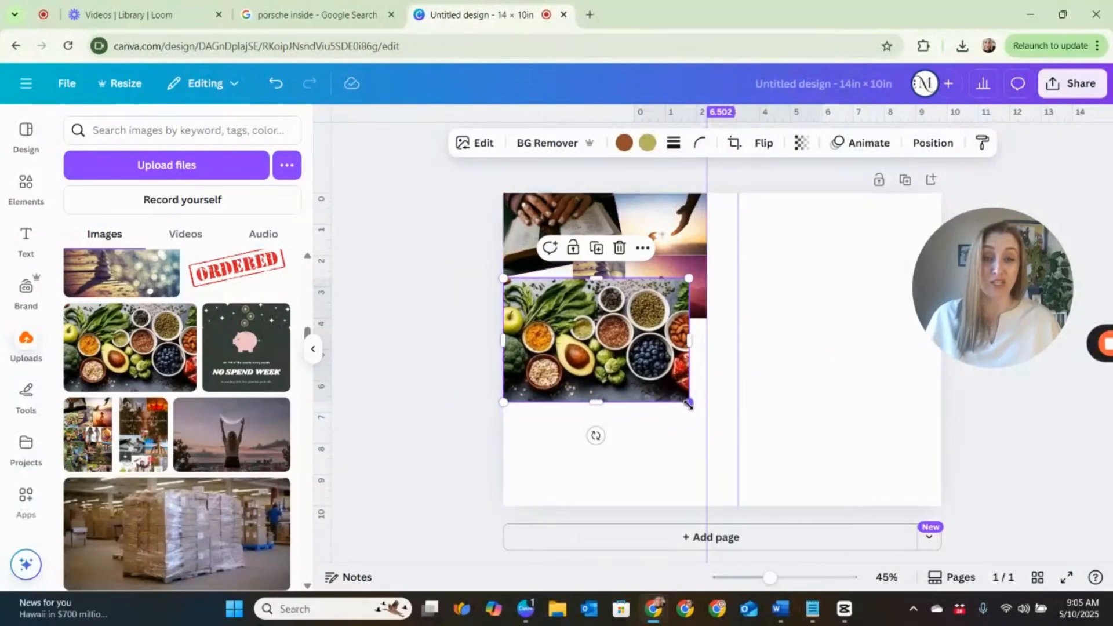
left_click_drag(687, 400, 624, 378)
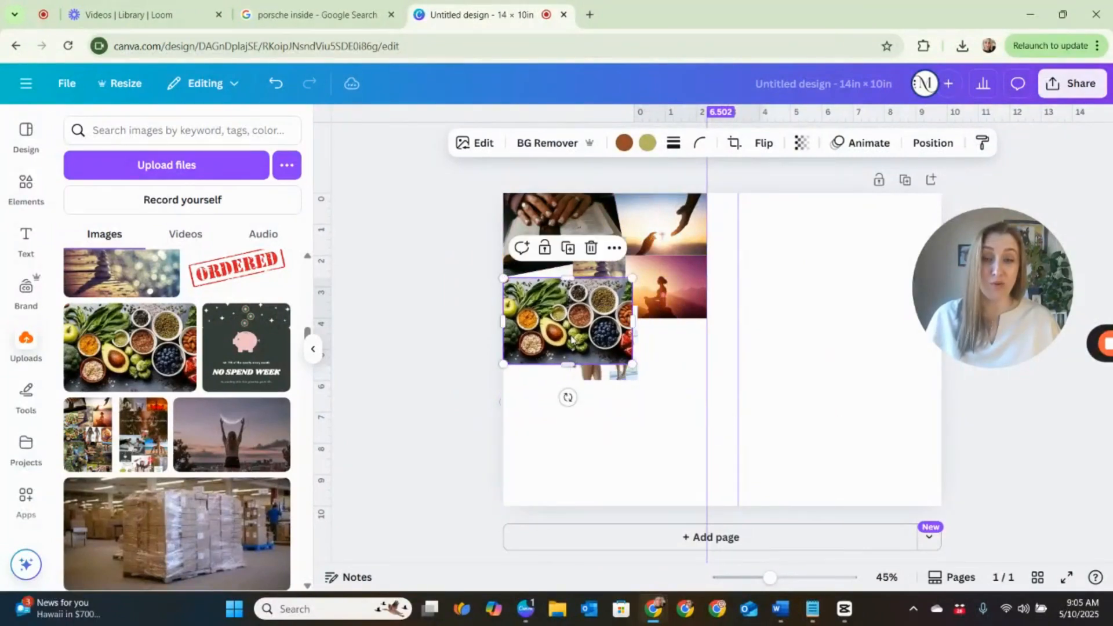
left_click_drag(552, 323, 552, 308)
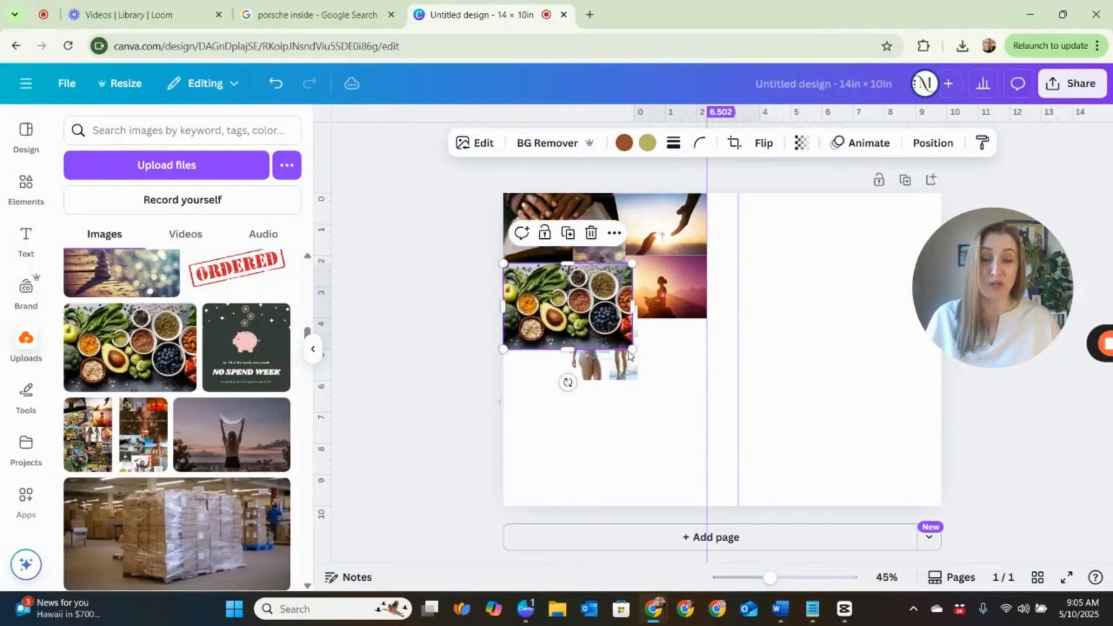
left_click_drag(633, 350, 562, 325)
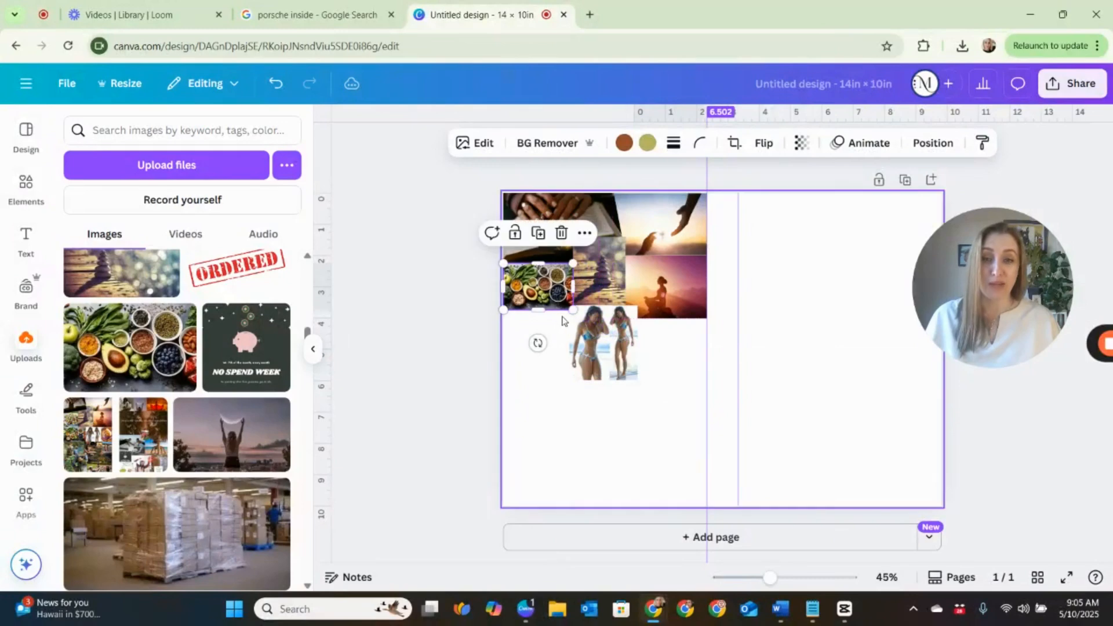
Move the vegetables image down beside the two women in bikinis, enlarge it to 3.31 × 2.2 in, and send it to the back.
scroll(173, 427, "up", 6)
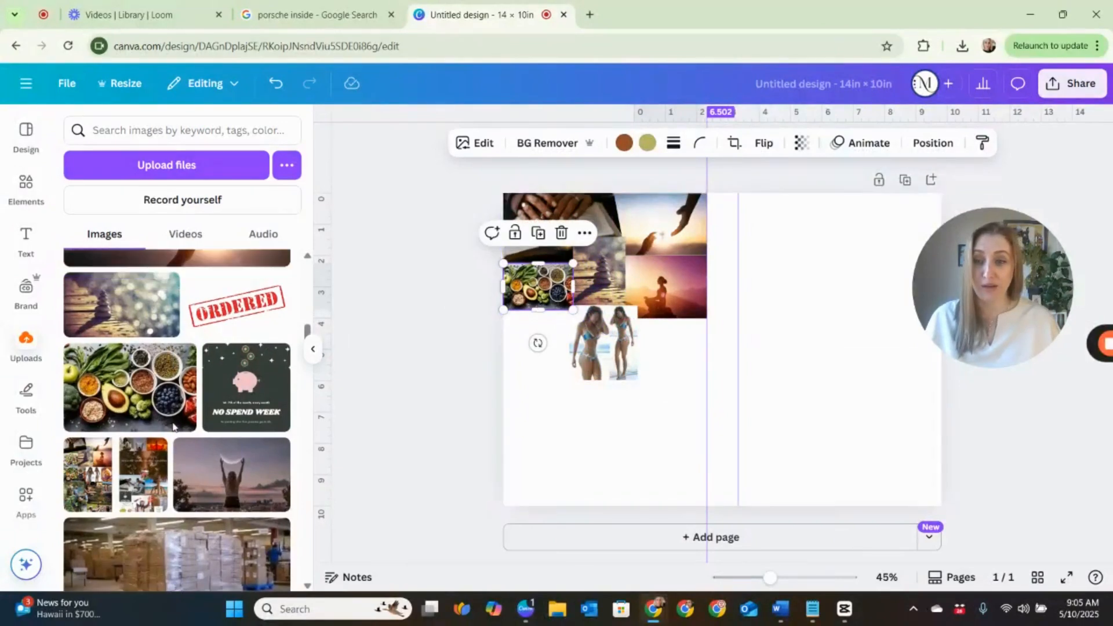
scroll(173, 428, "up", 8)
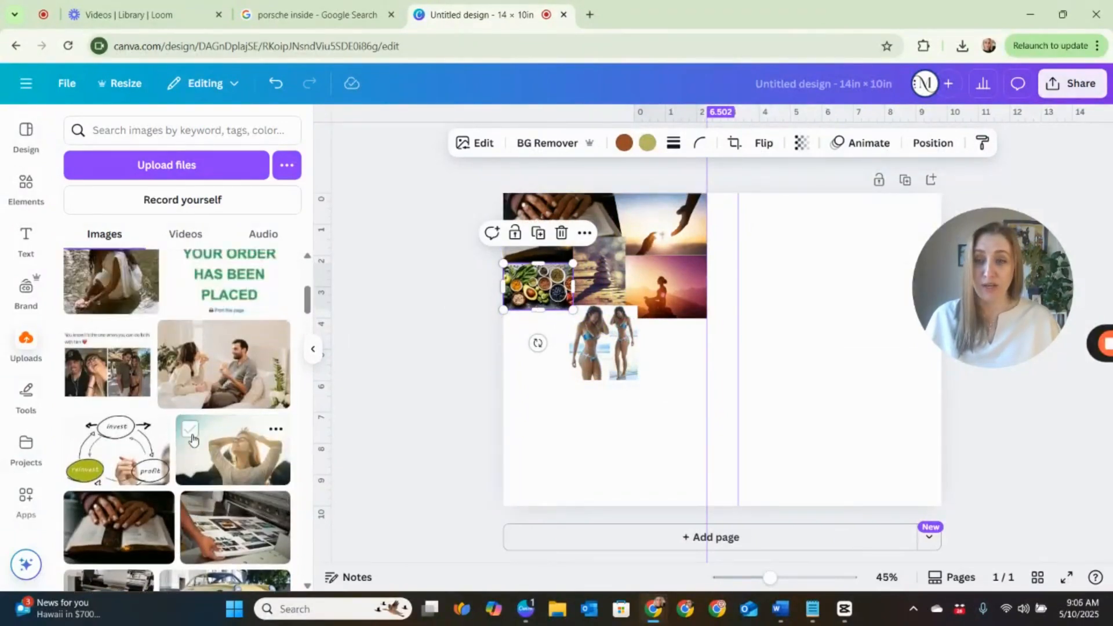
scroll(195, 442, "up", 2)
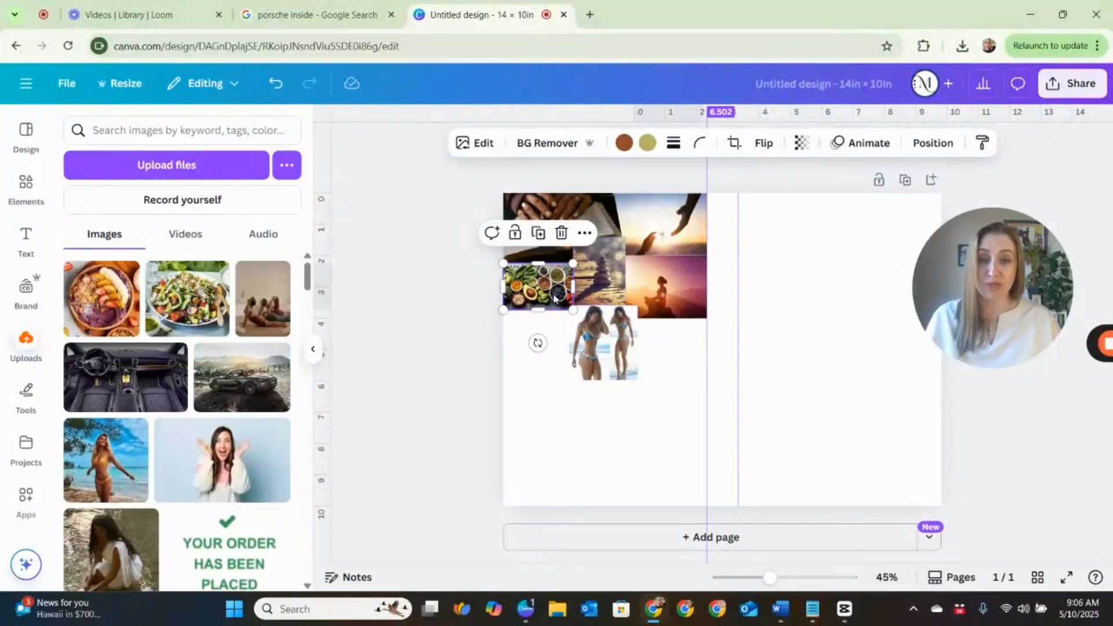
left_click_drag(557, 293, 548, 371)
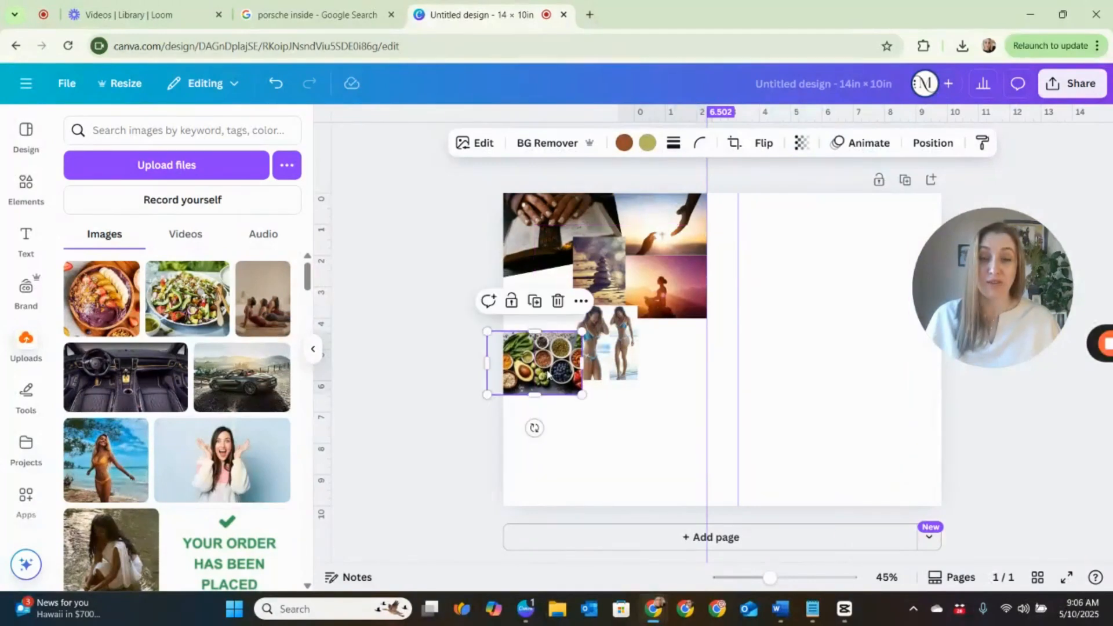
left_click_drag(583, 332, 590, 326)
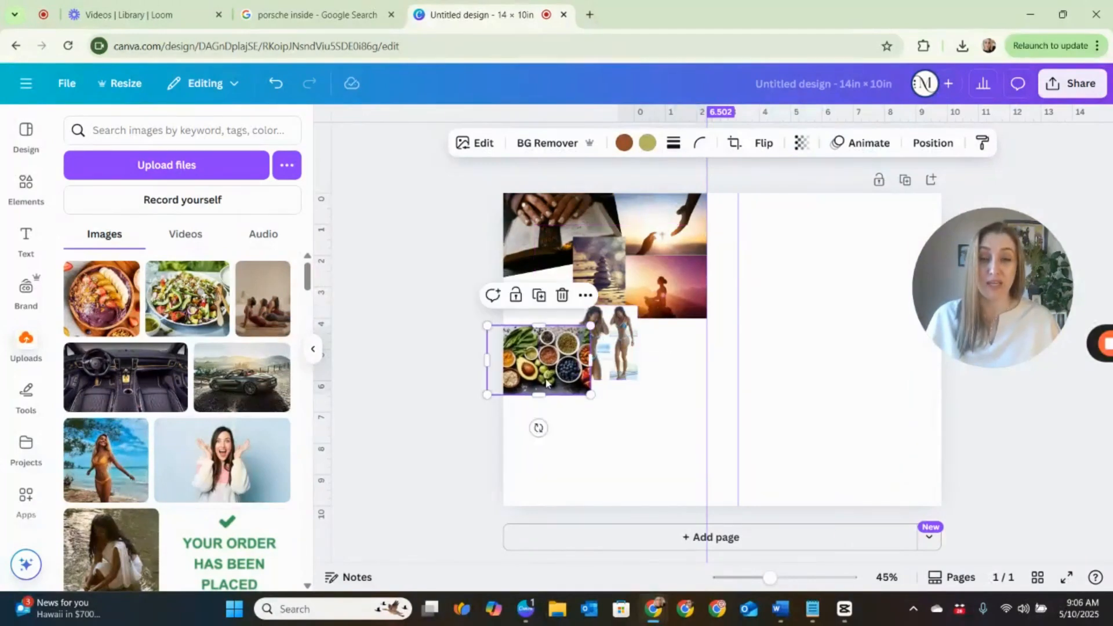
left_click_drag(540, 380, 536, 378)
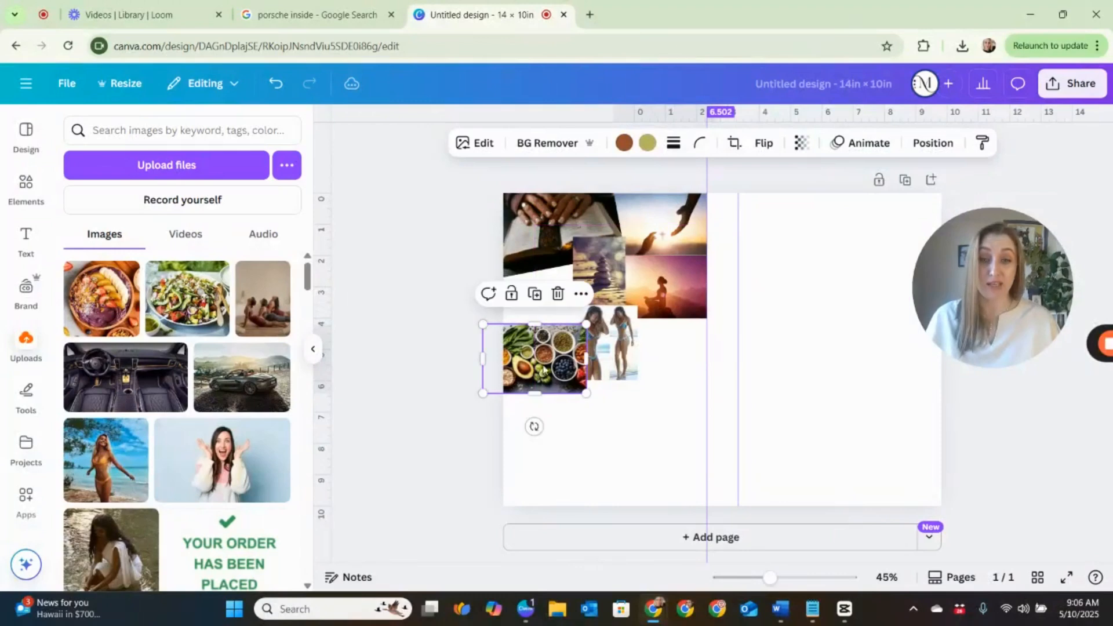
left_click(932, 142)
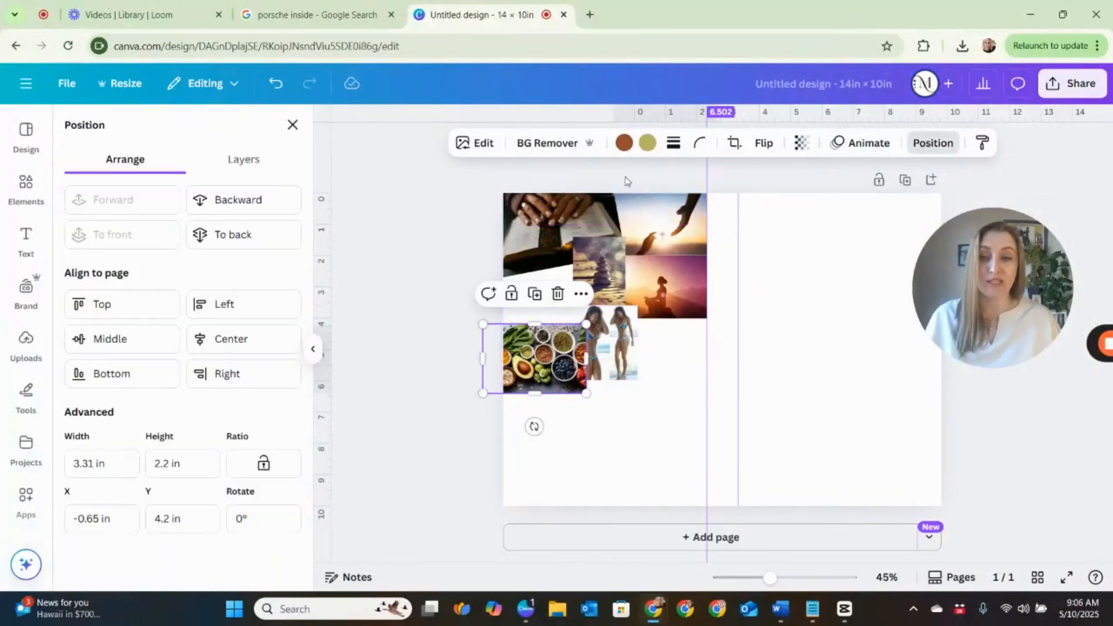
left_click(255, 244)
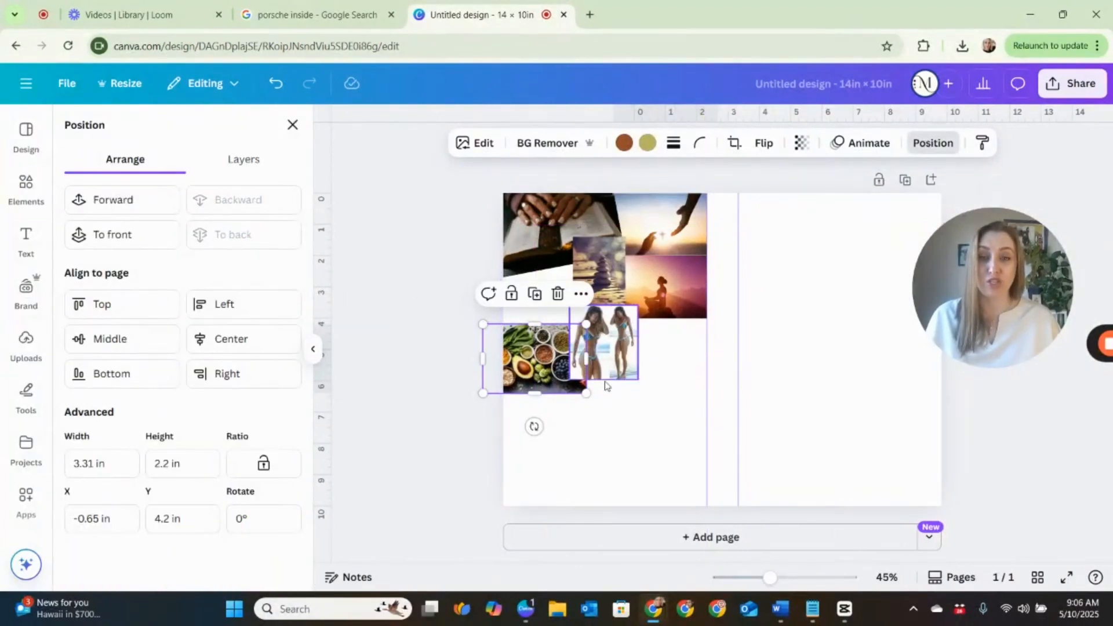
left_click(293, 125)
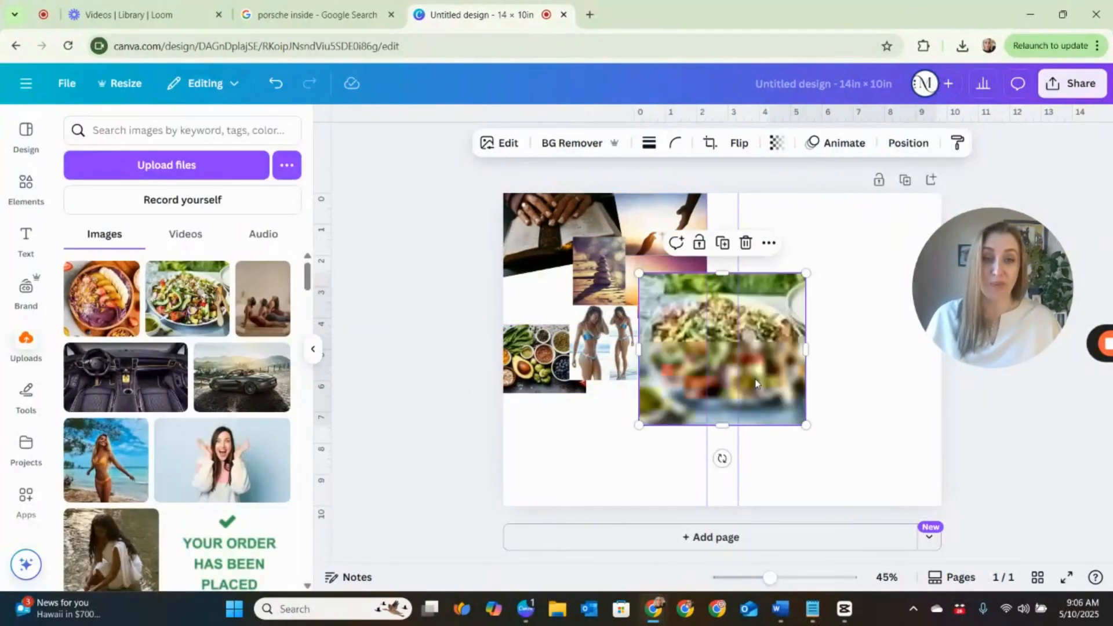
Add the uploaded salad image, fit it at 2.23 × 2.03 in between the open Bible and the vegetables image, and send it to the back.
left_click_drag(804, 425, 676, 345)
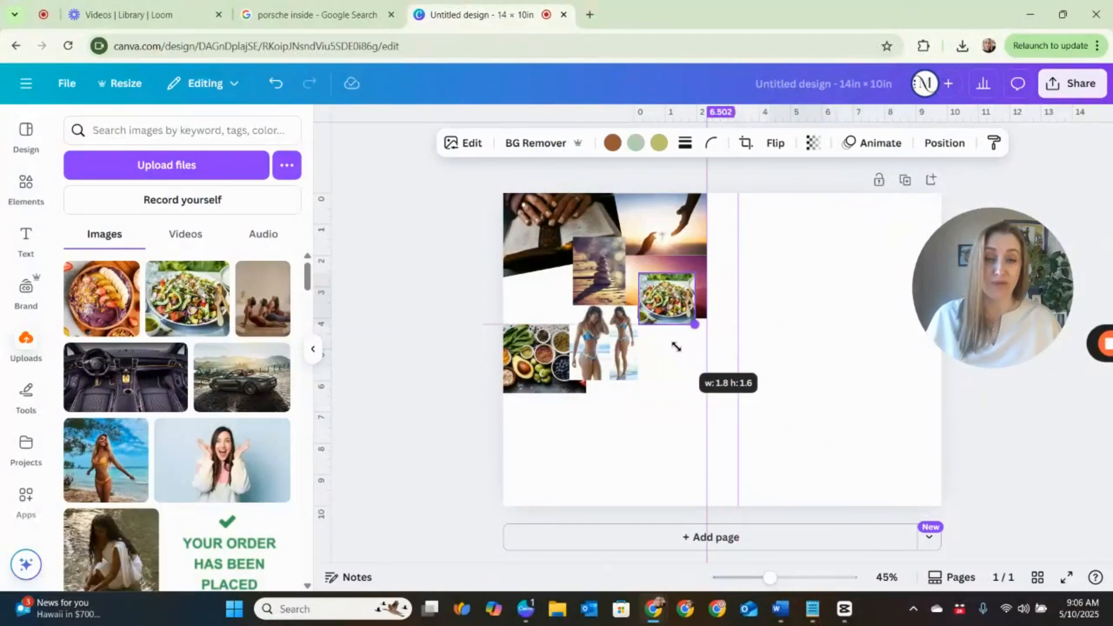
left_click_drag(672, 307, 574, 261)
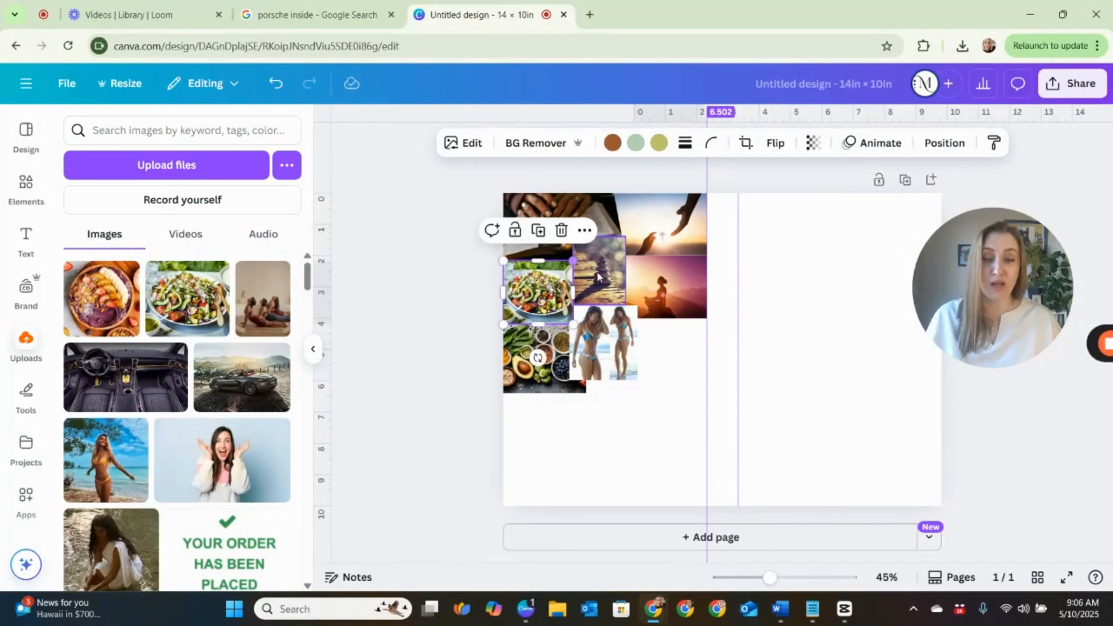
left_click(960, 148)
left_click(232, 234)
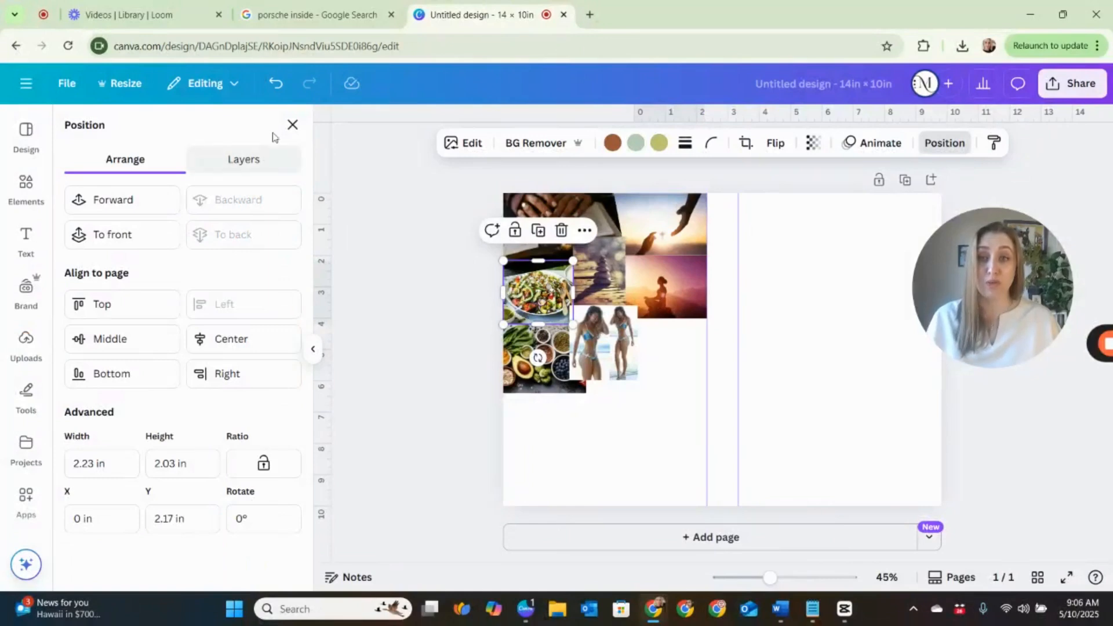
left_click(293, 125)
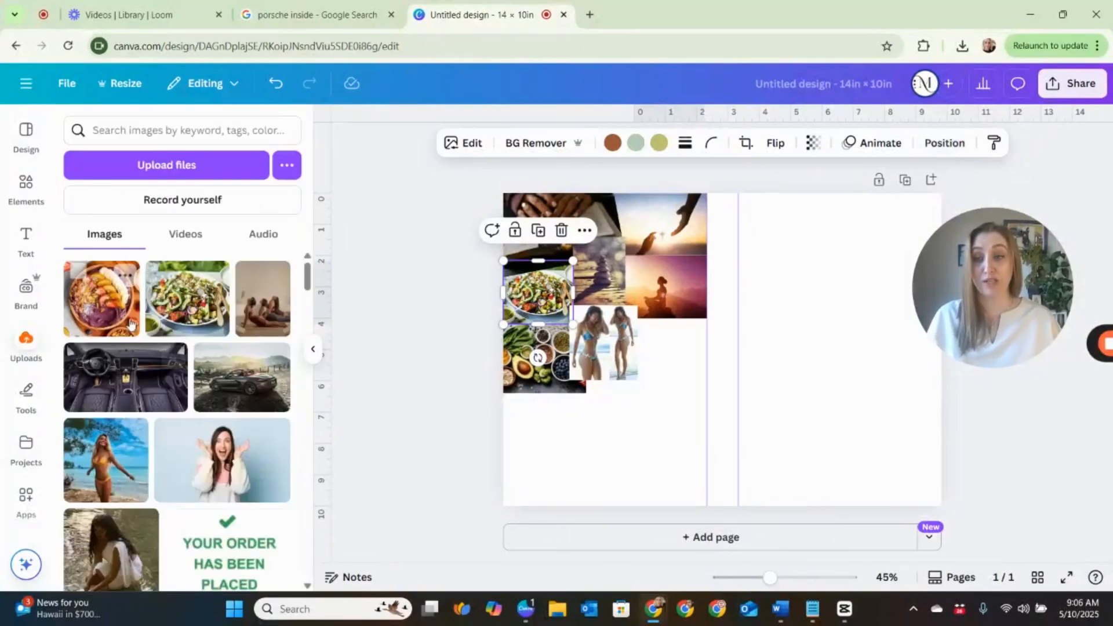
Try the uploaded fruit bowl image at 2.31 × 2.31 in behind the collage, between the bikini image and the first guide, and delete it.
left_click(718, 368)
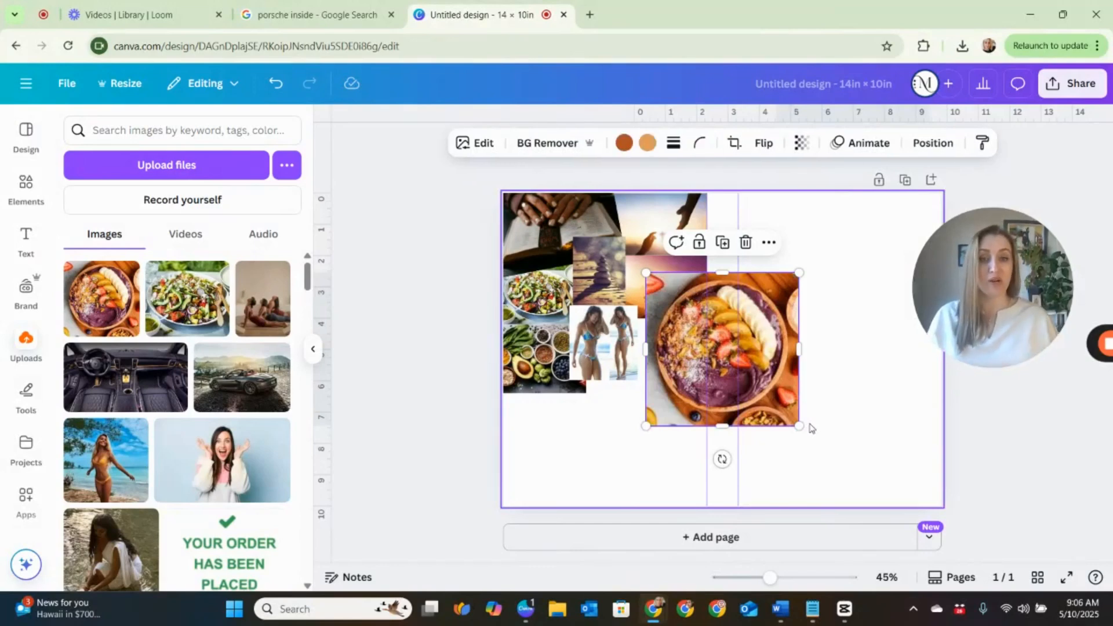
left_click_drag(799, 425, 745, 370)
left_click_drag(680, 327, 667, 345)
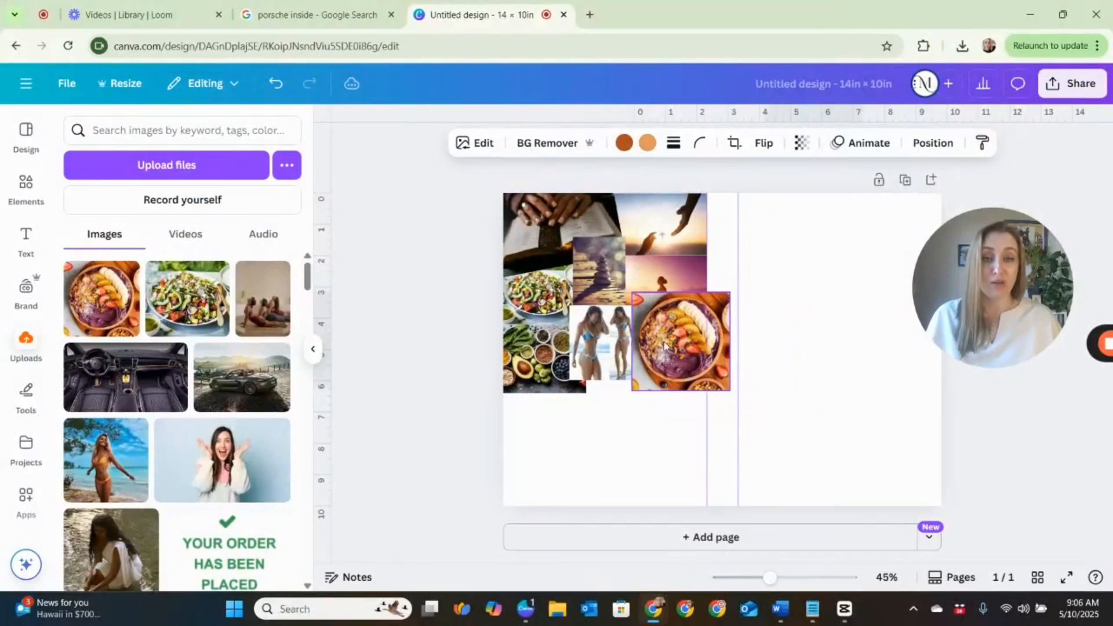
left_click_drag(726, 291, 690, 311)
left_click_drag(666, 365, 667, 355)
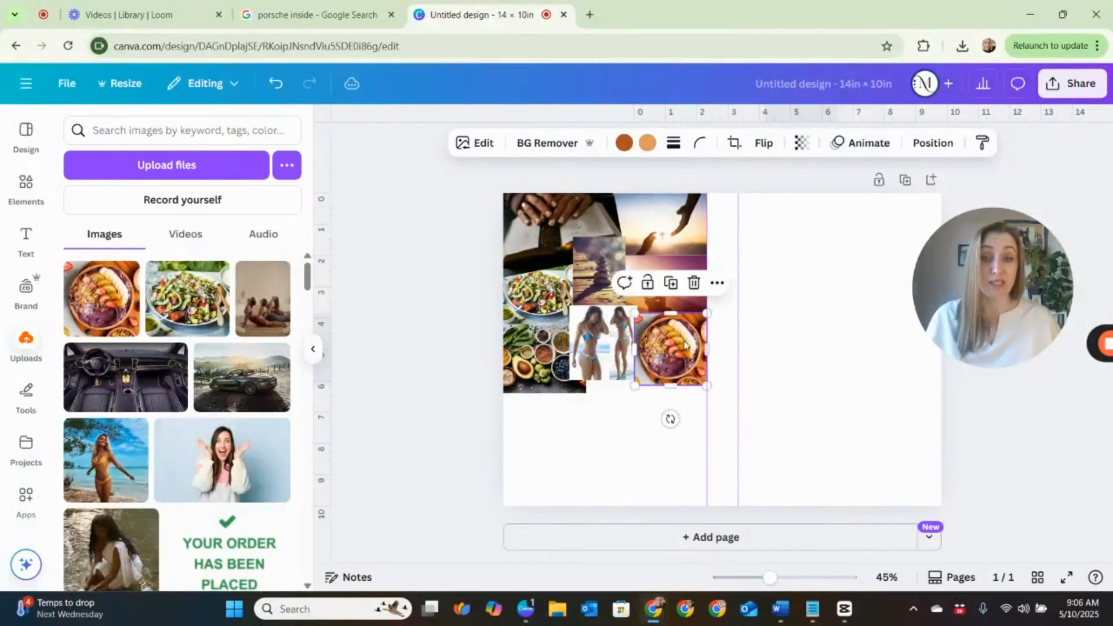
left_click(1070, 83)
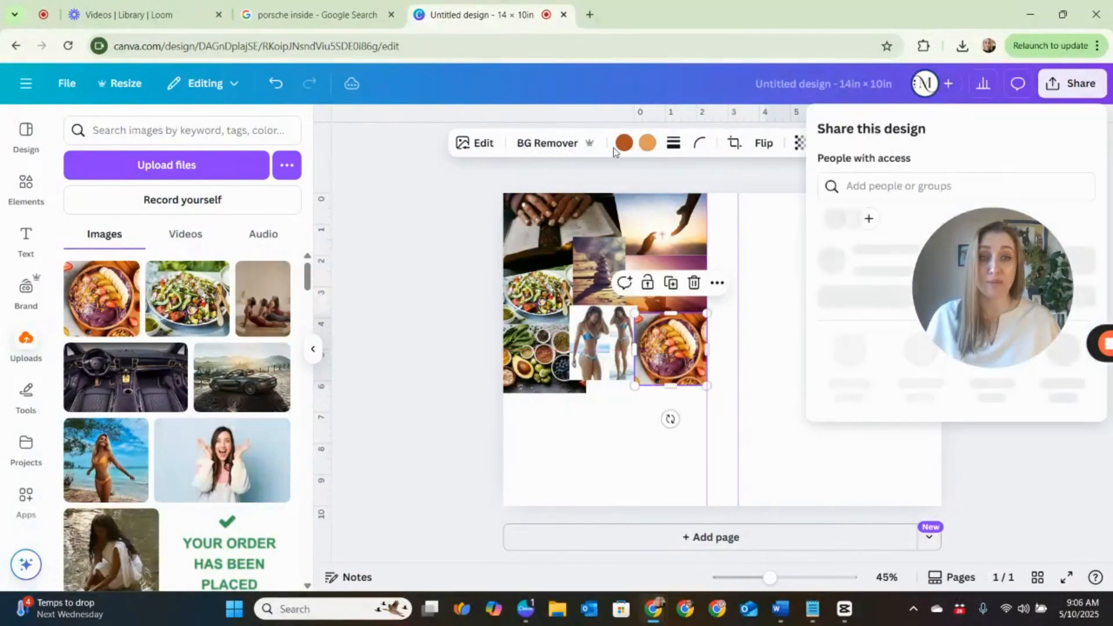
left_click(390, 201)
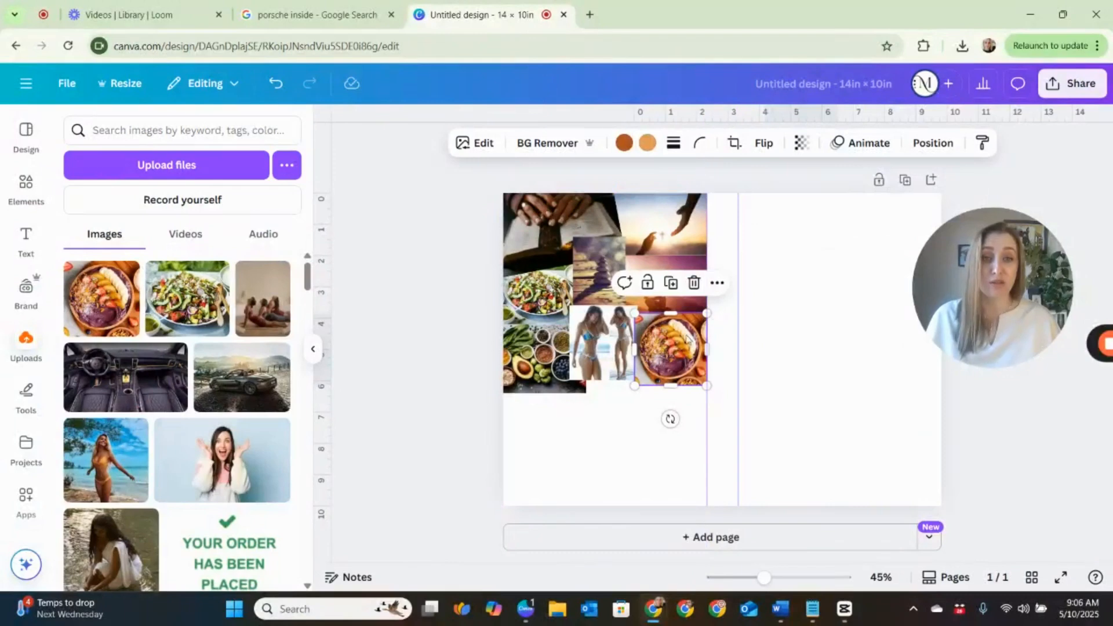
left_click(933, 142)
left_click(239, 235)
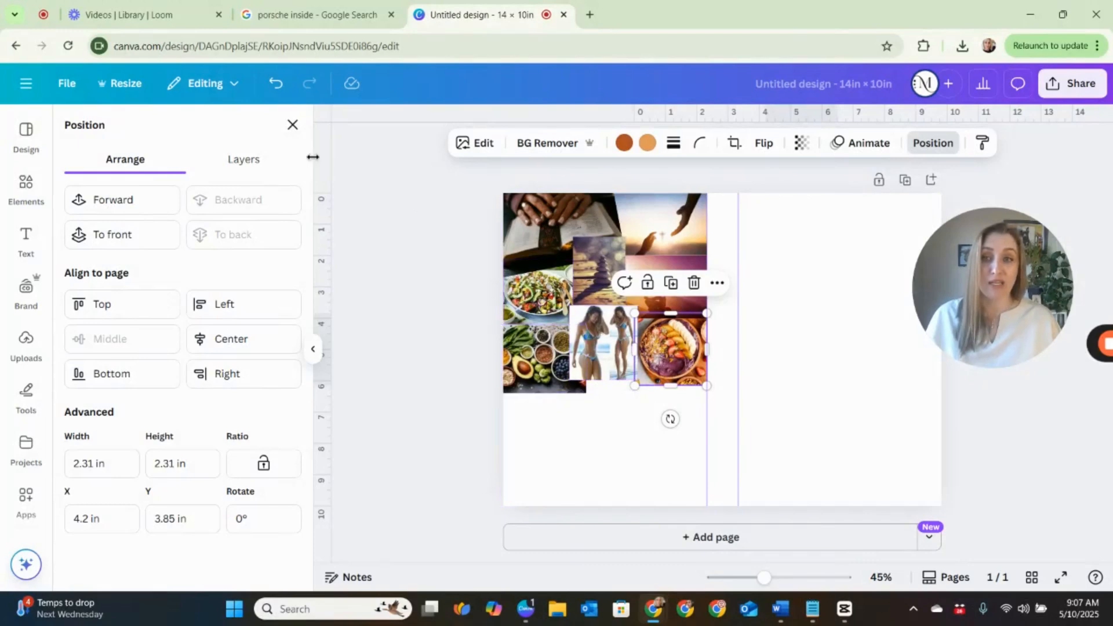
left_click(293, 125)
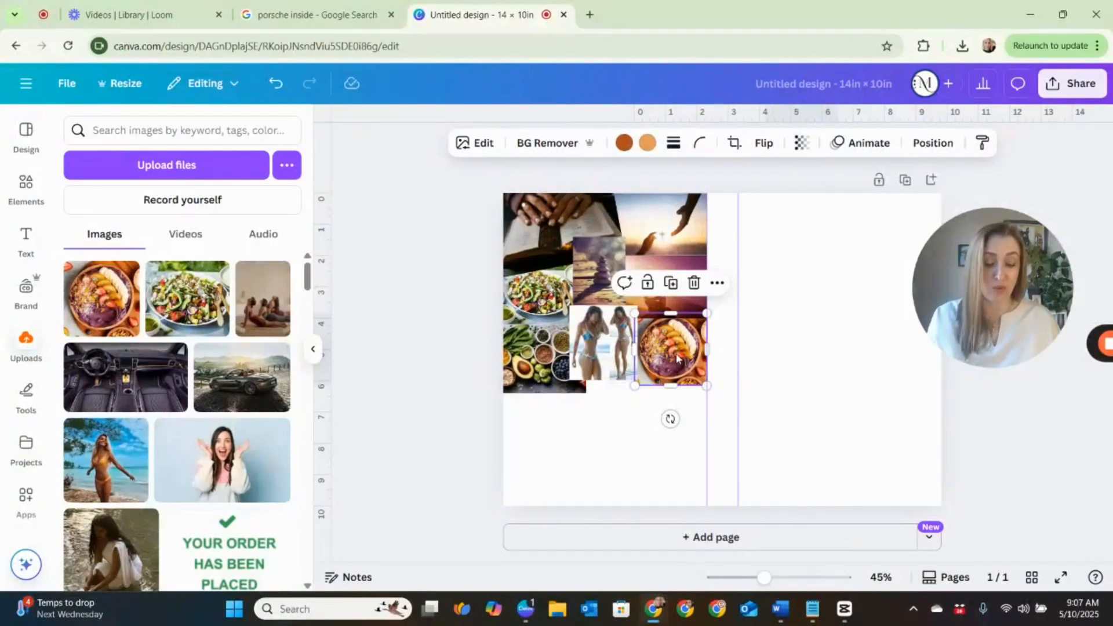
key("Delete")
Add the uploaded group yoga image at 2.52 × 3.47 in along the first guide, below the sunset meditation image, and send it to the back.
left_click(653, 312)
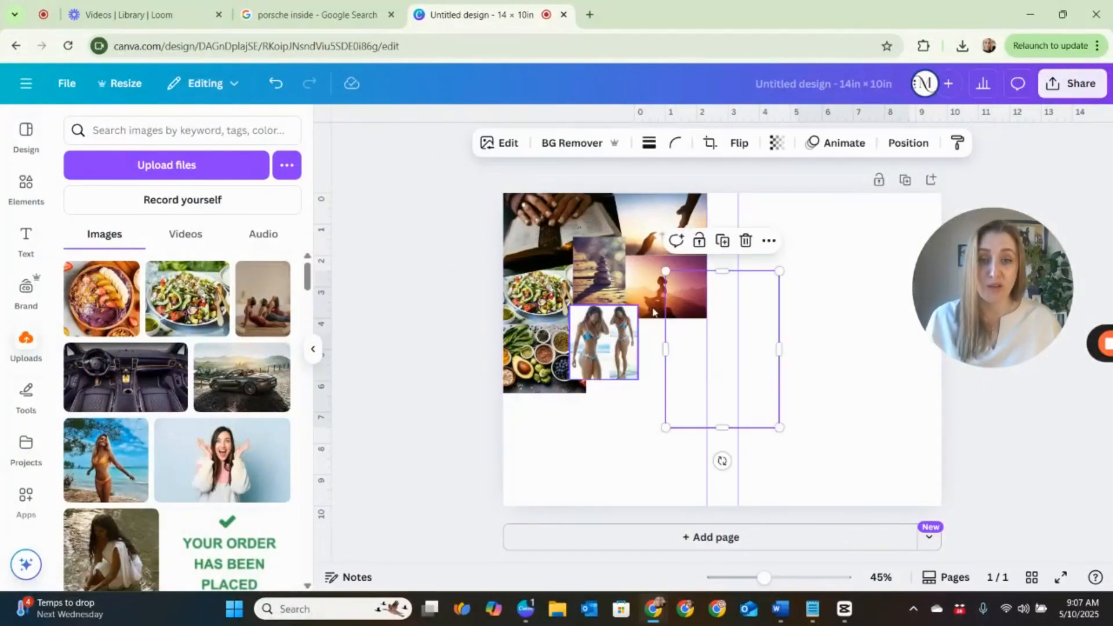
left_click_drag(779, 428, 737, 392)
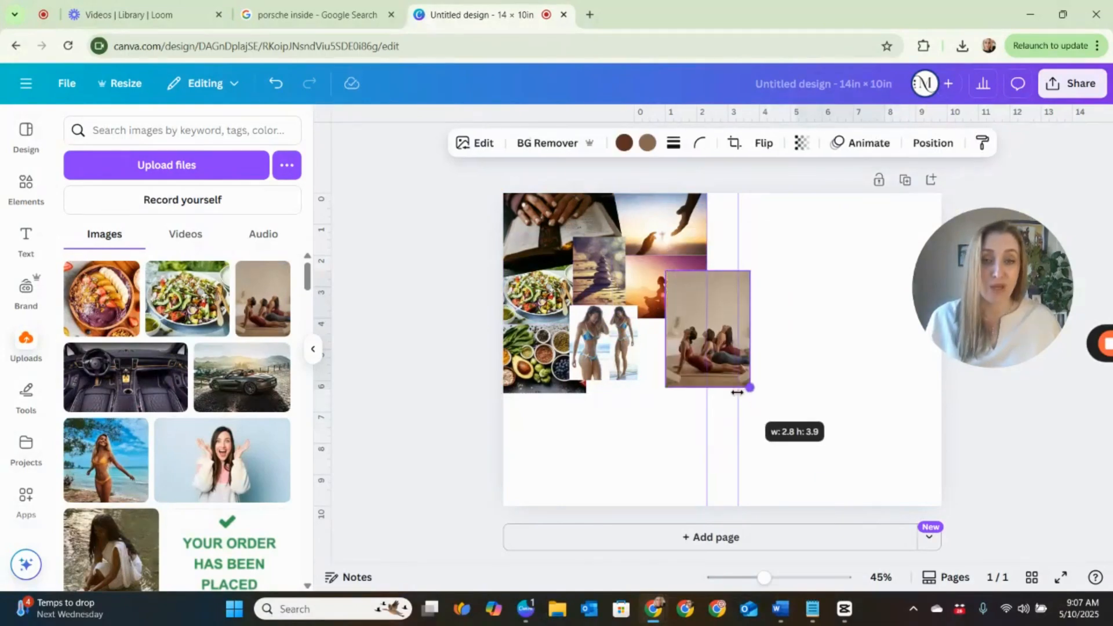
mouse_move(690, 345)
left_mouse_down()
mouse_move(674, 360)
mouse_move(651, 347)
mouse_move(652, 358)
left_mouse_up()
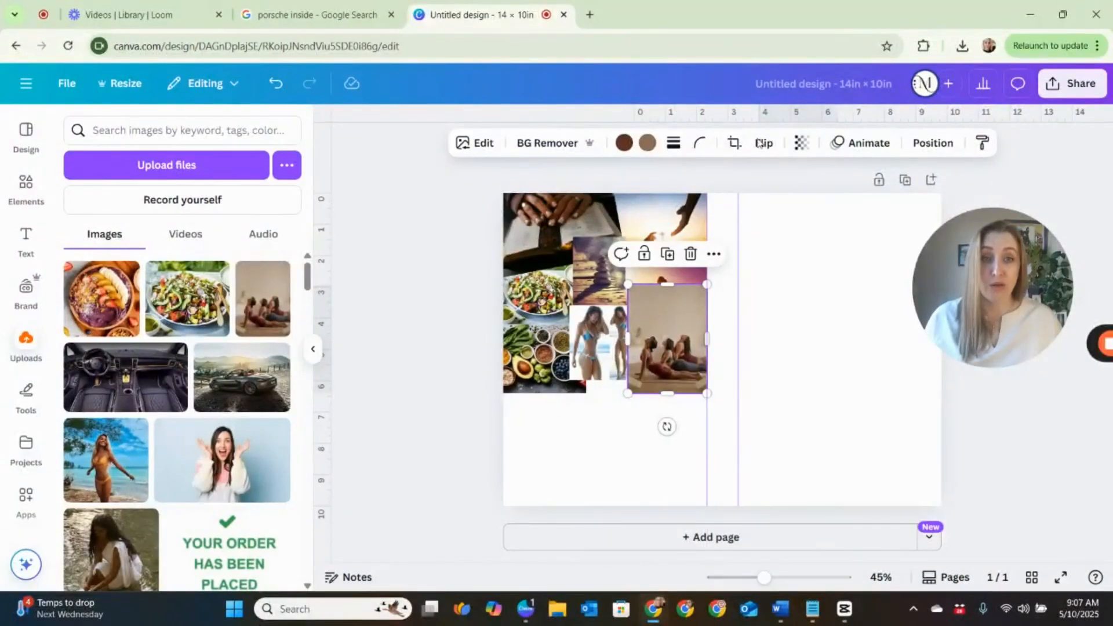
left_click(919, 140)
left_click(226, 234)
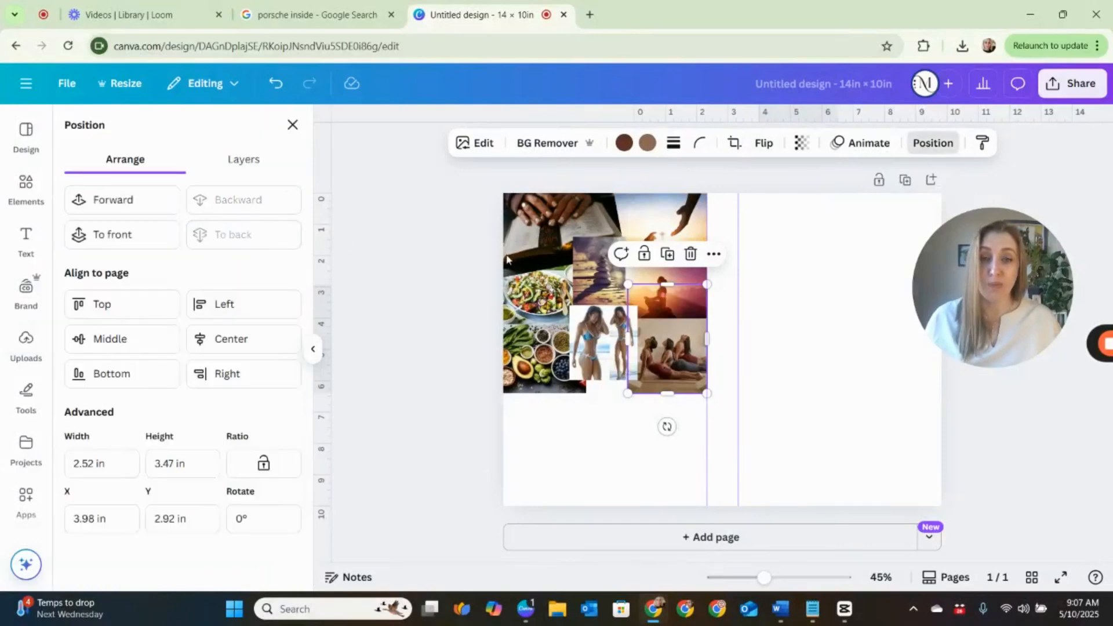
Nudge the vegetables image up slightly so it sits closer under the salad image.
left_click(292, 125)
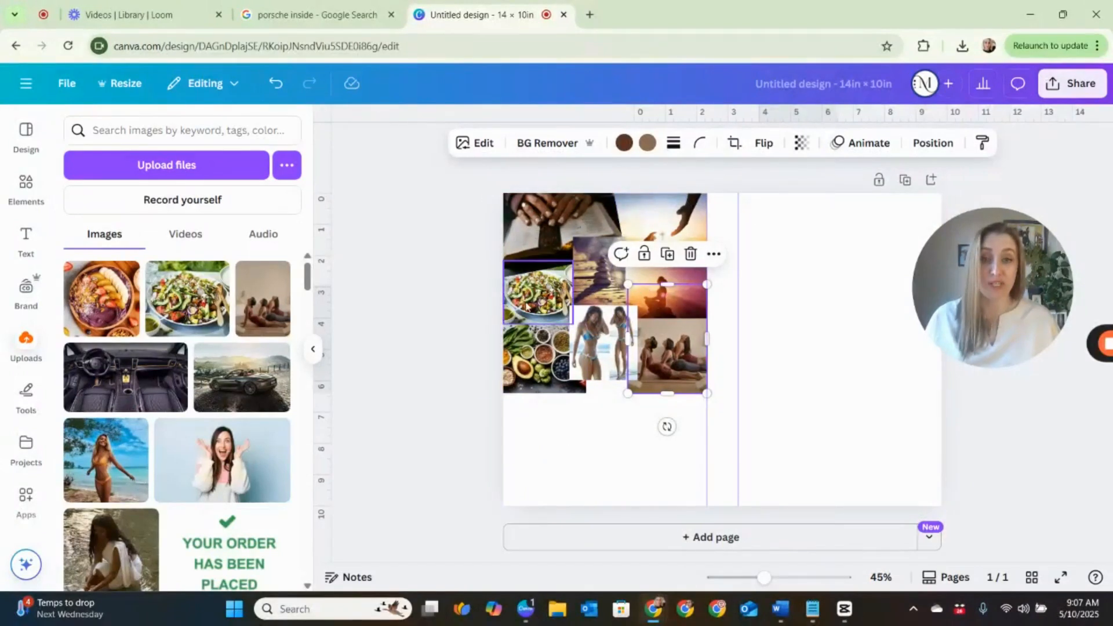
left_click(456, 303)
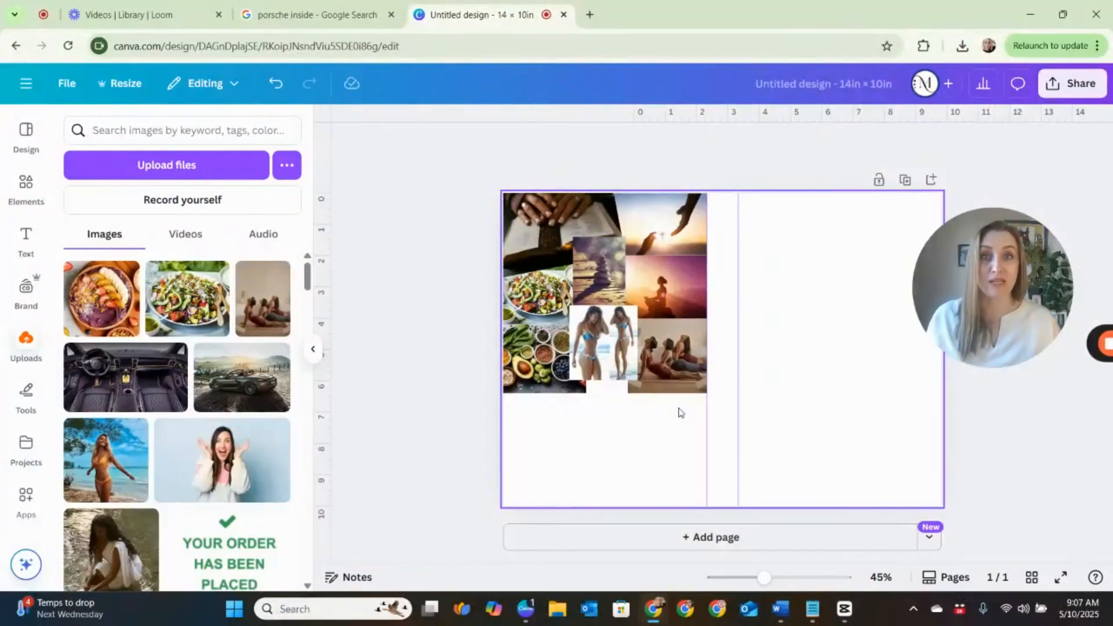
left_click(537, 383)
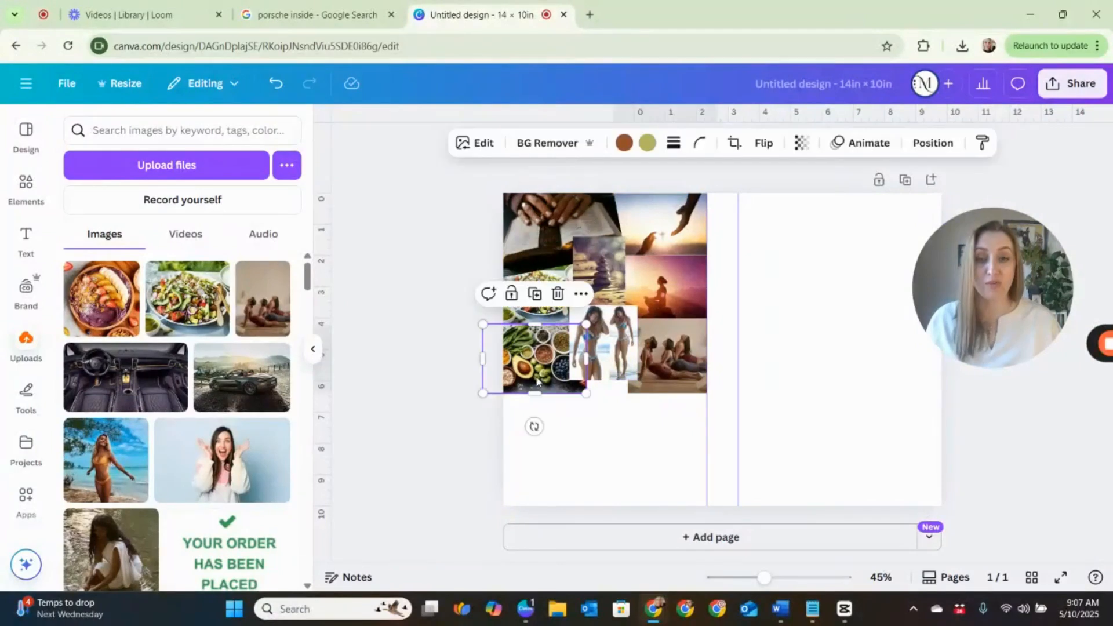
left_click_drag(537, 381, 537, 375)
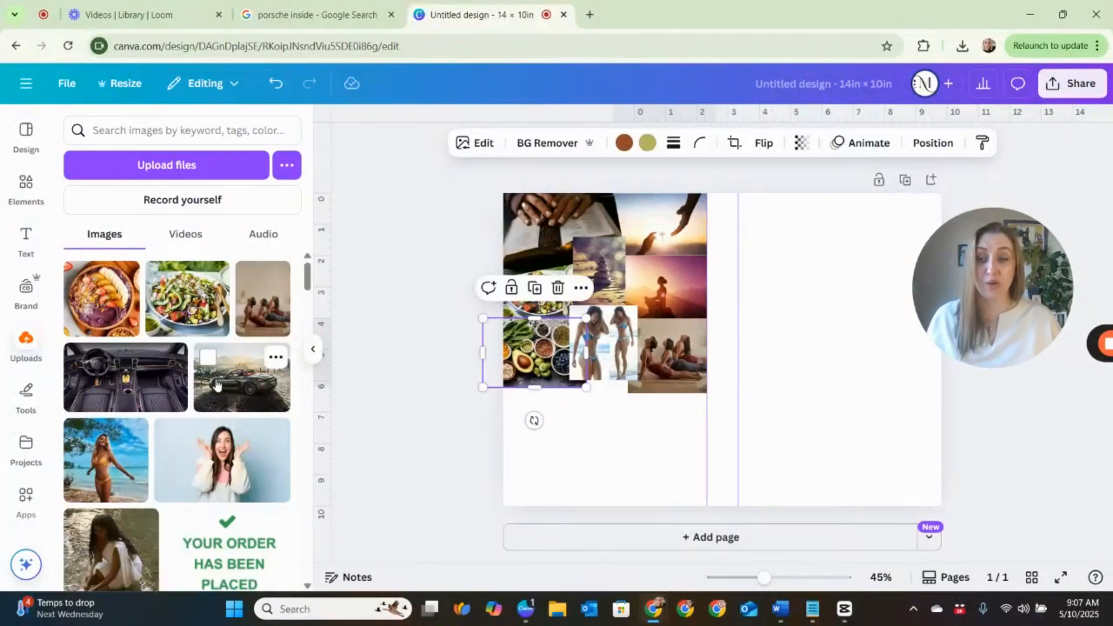
Add the uploaded image of an adult and child by a lake, and shrink it to 4.02 × 2.68 in over the vegetables image's lower area.
scroll(216, 385, "down", 5)
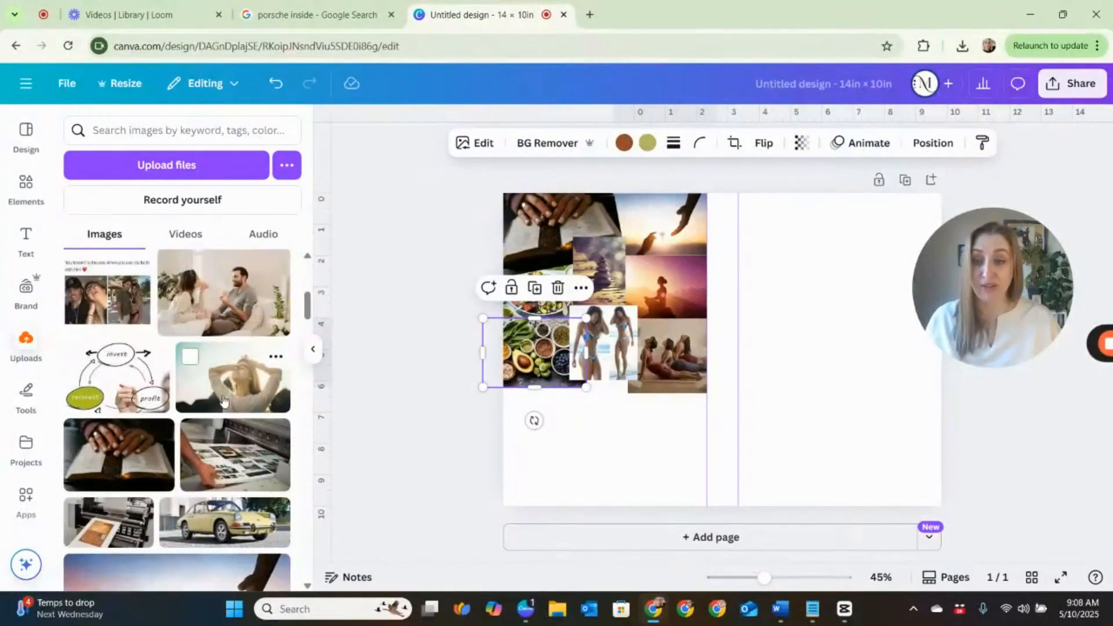
scroll(224, 400, "down", 5)
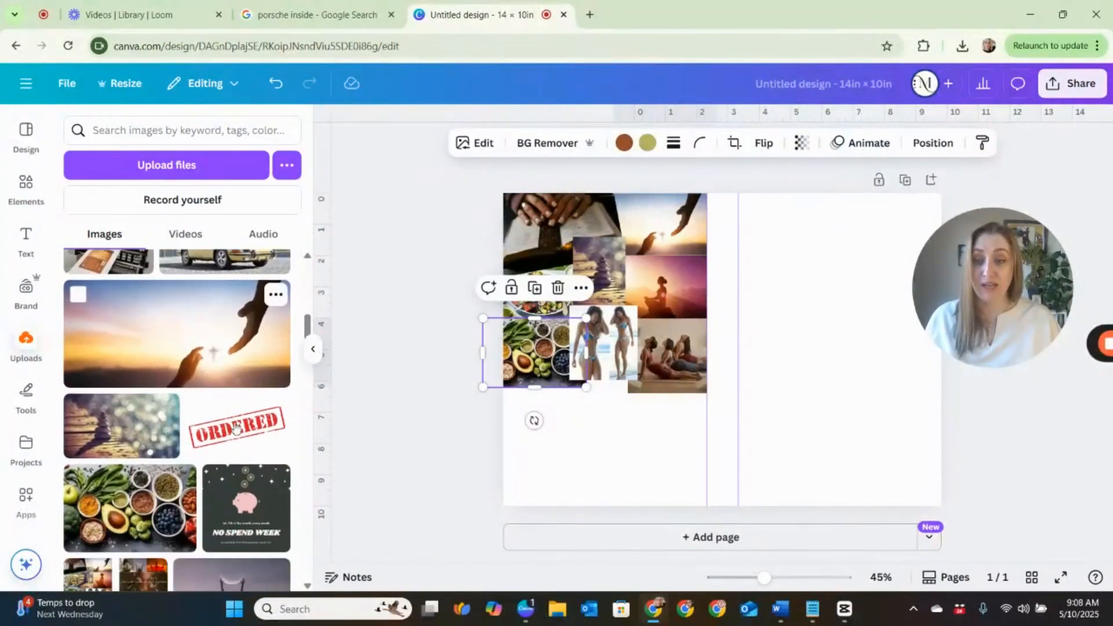
scroll(234, 429, "down", 4)
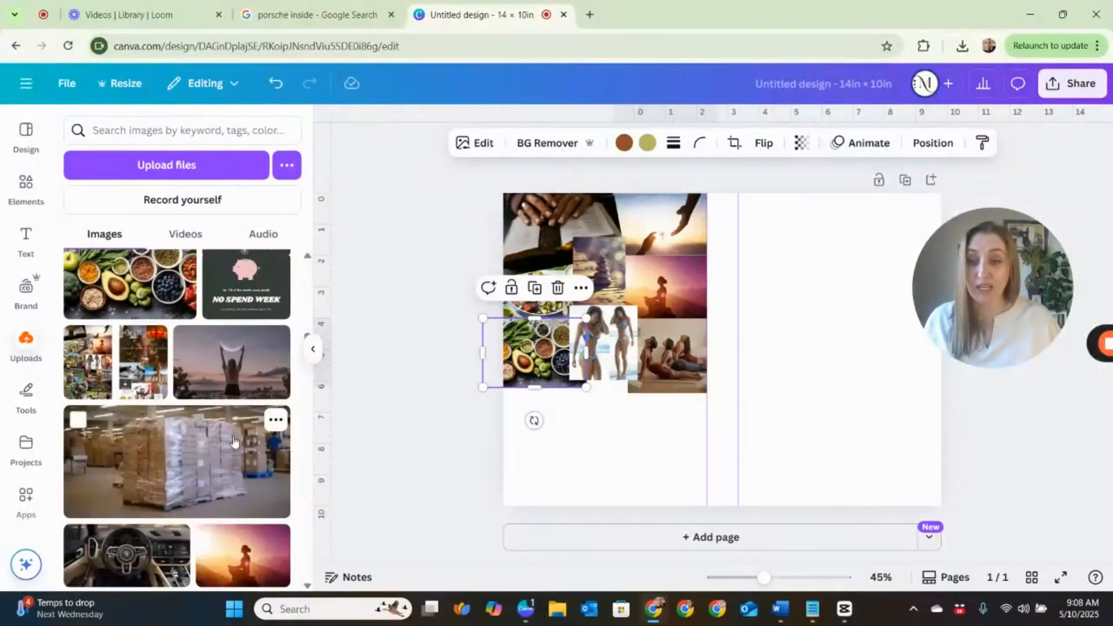
scroll(234, 442, "down", 4)
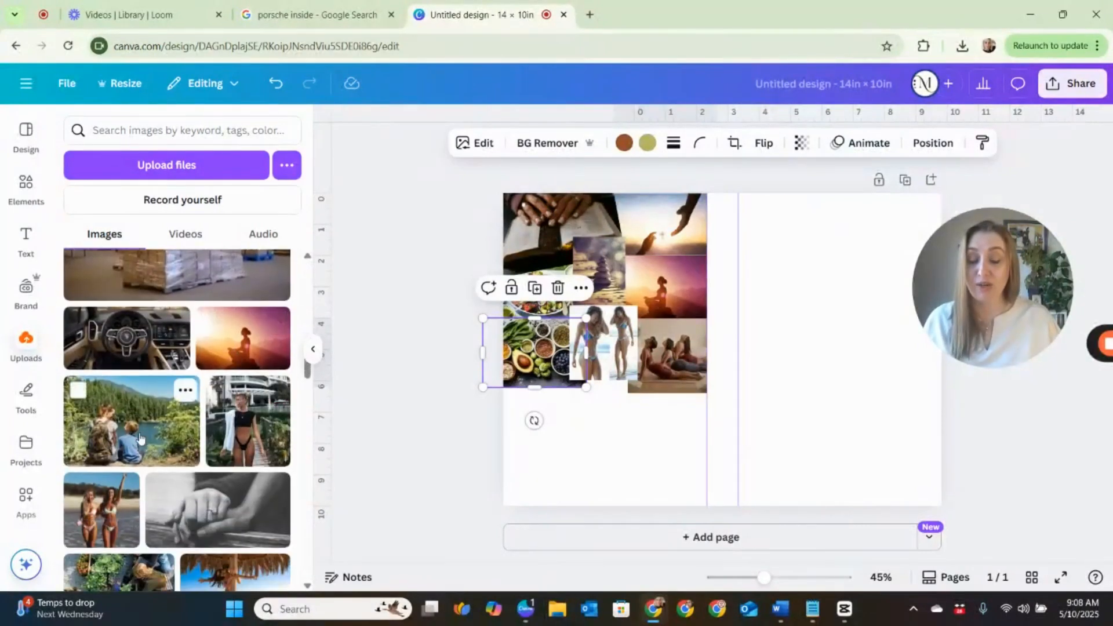
left_click_drag(140, 439, 659, 462)
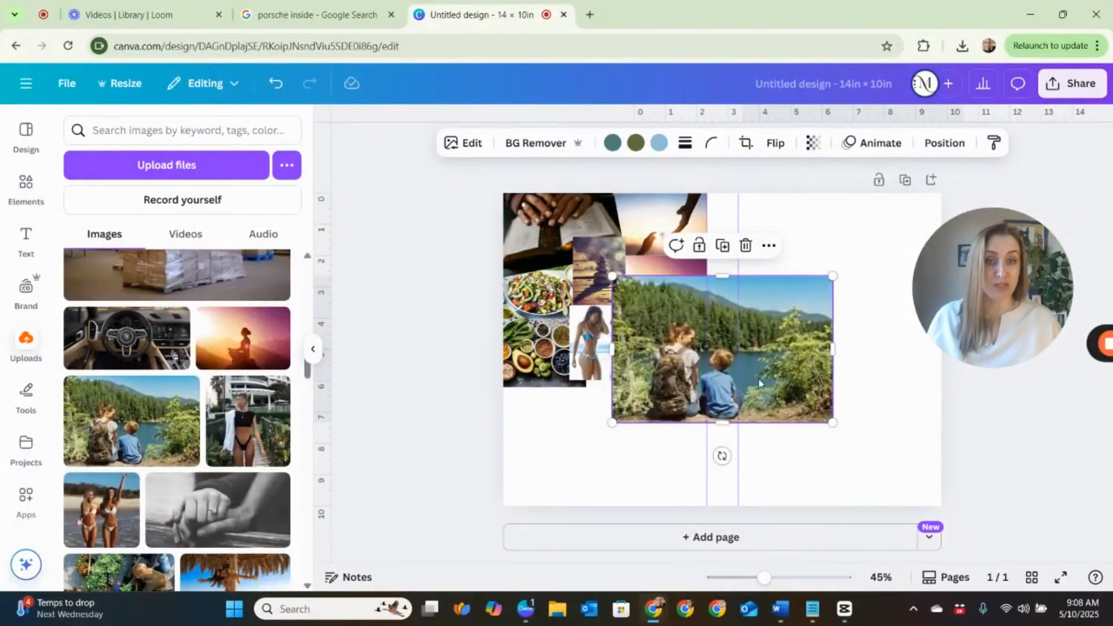
left_click_drag(811, 372, 690, 398)
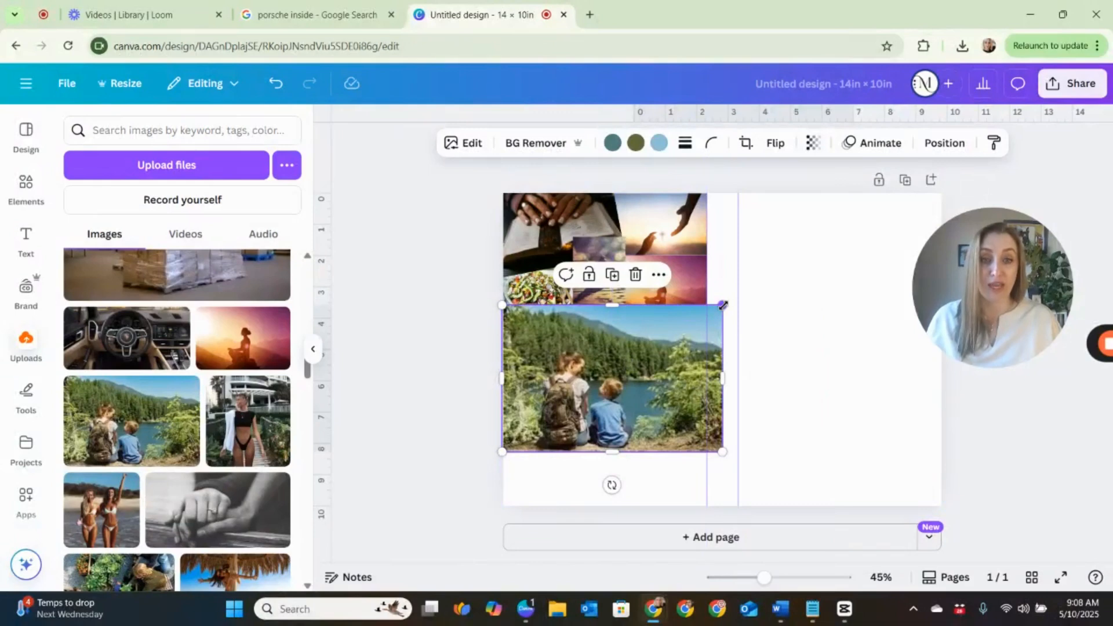
left_click_drag(722, 305, 628, 368)
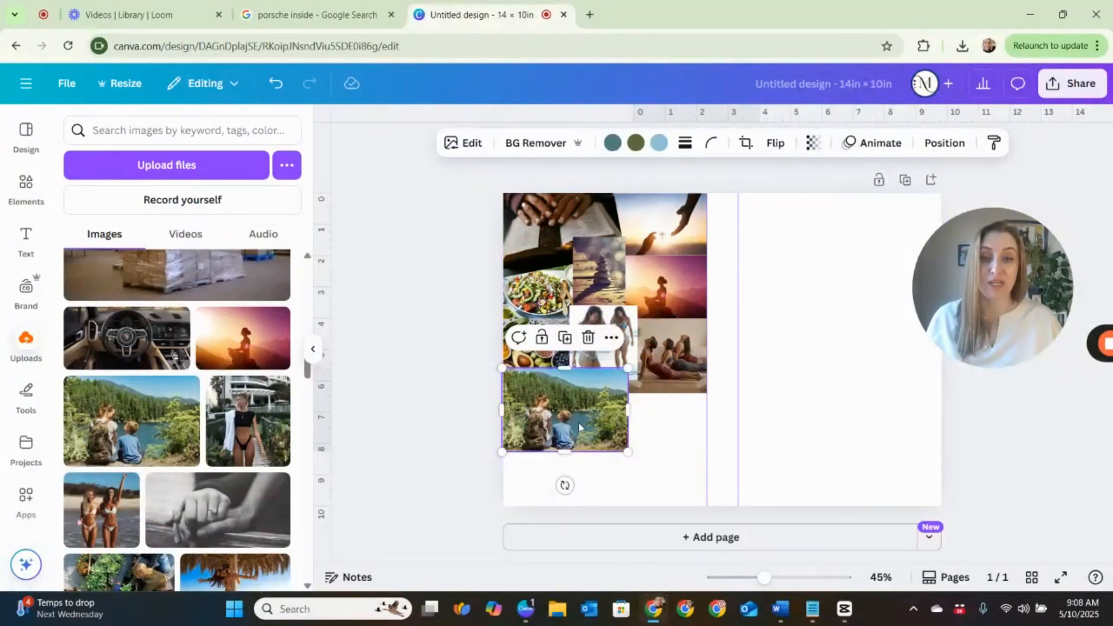
Send the lakeside image to the back and place it below the vegetables at X 0 in, Y 5.54 in.
left_click_drag(579, 428, 579, 400)
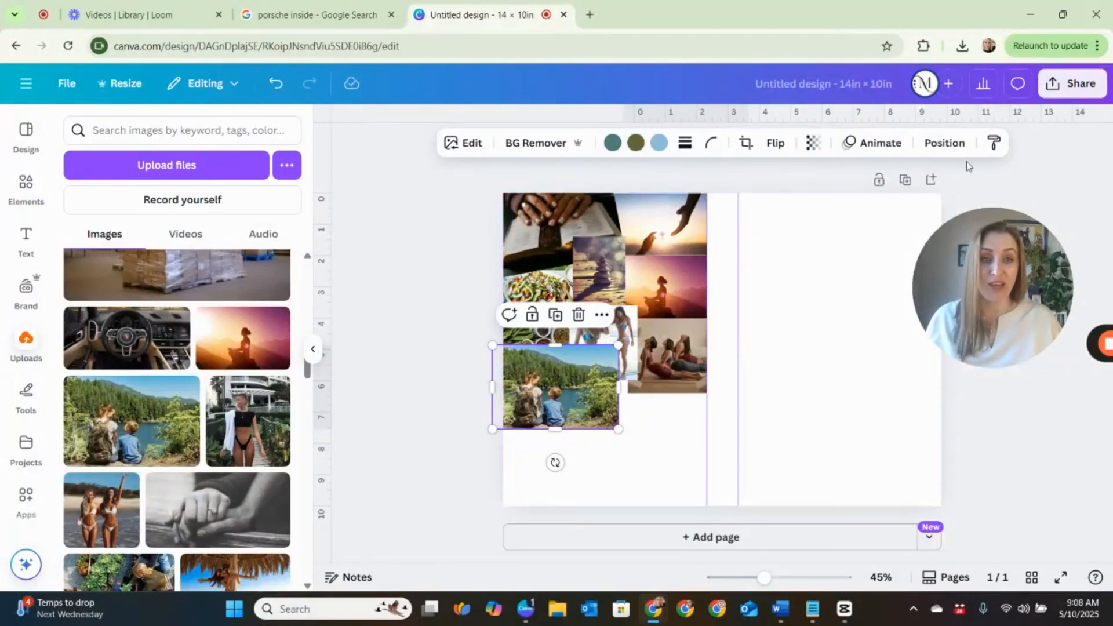
left_click(945, 143)
left_click(235, 234)
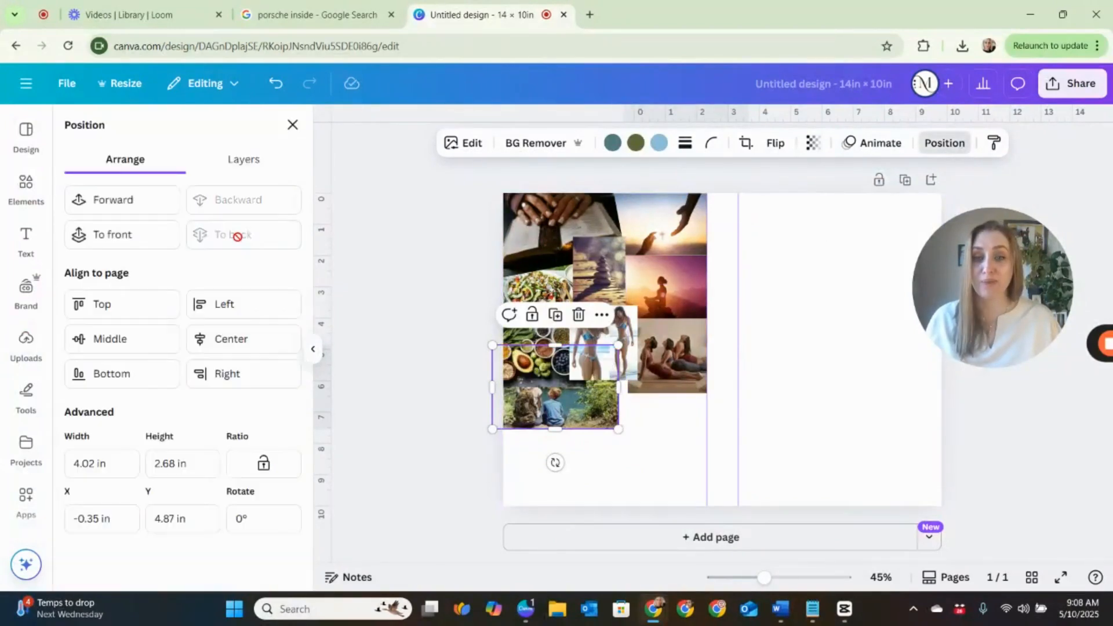
left_click_drag(585, 414, 596, 429)
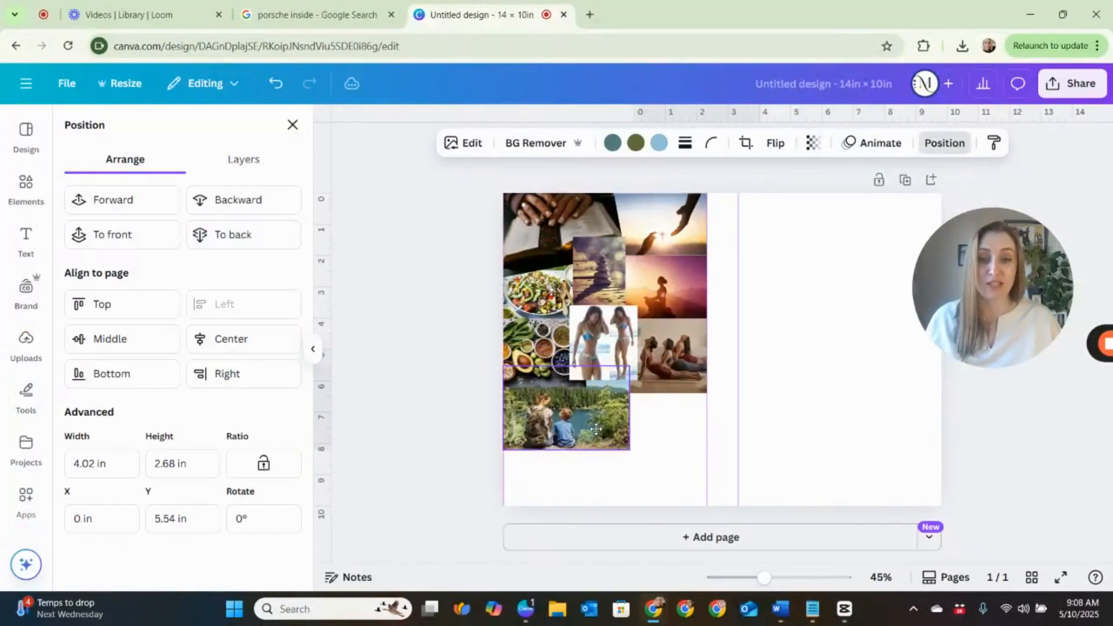
left_click(293, 124)
Add the uploaded vegetable garden image, shrink it to 4.03 × 2.68 in, and move it to the page's bottom-left corner below the lakeside image.
scroll(246, 428, "down", 1)
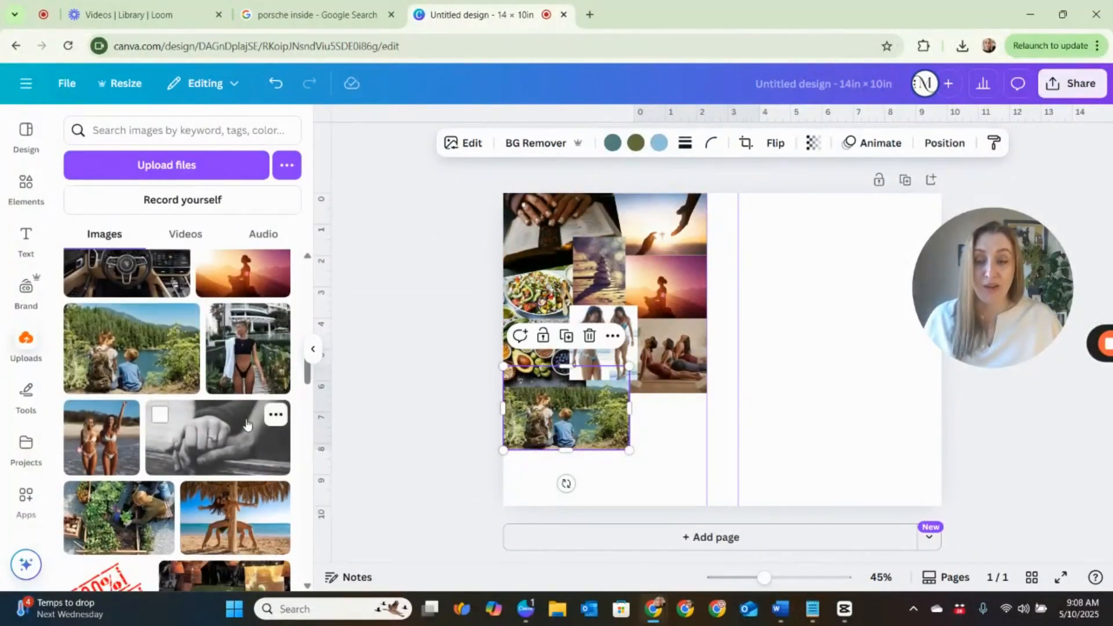
scroll(245, 428, "down", 2)
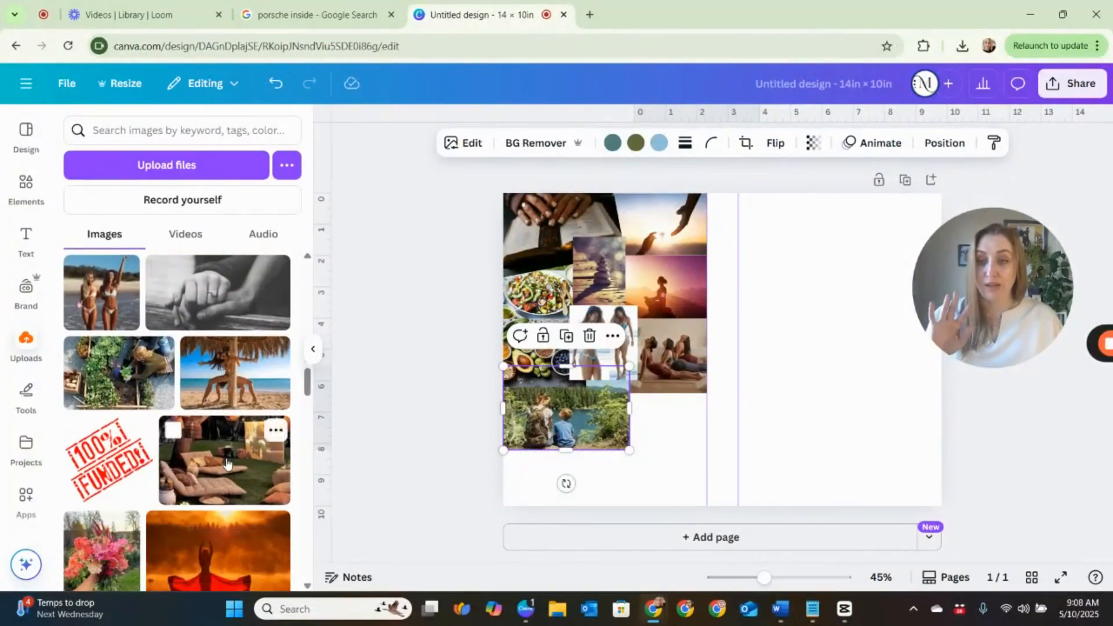
left_click(119, 389)
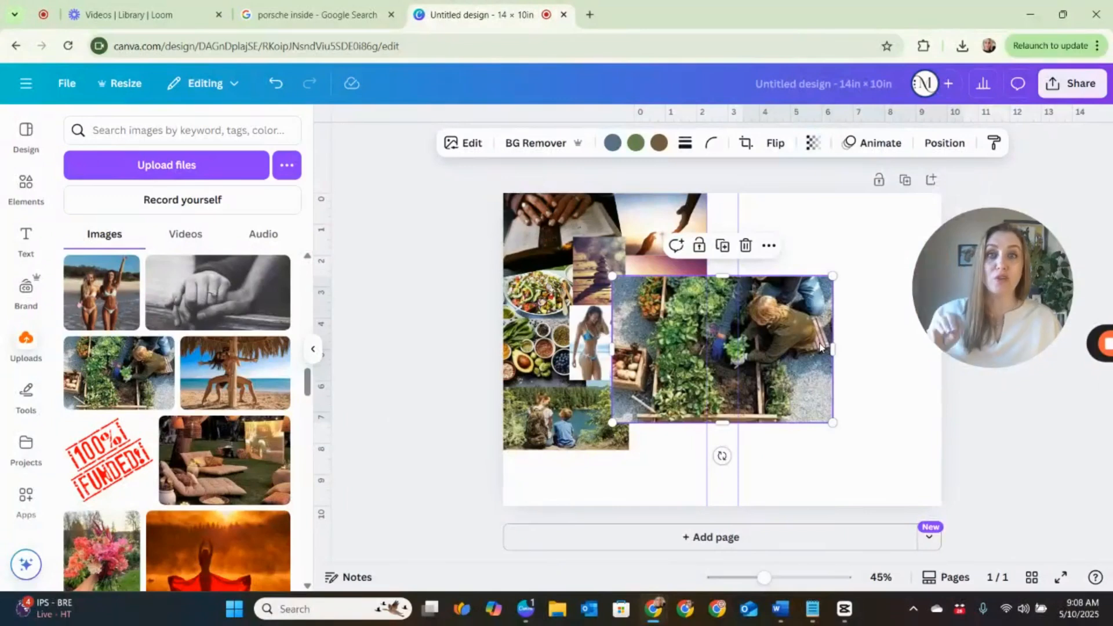
left_click_drag(833, 276, 737, 335)
left_click_drag(677, 372, 556, 467)
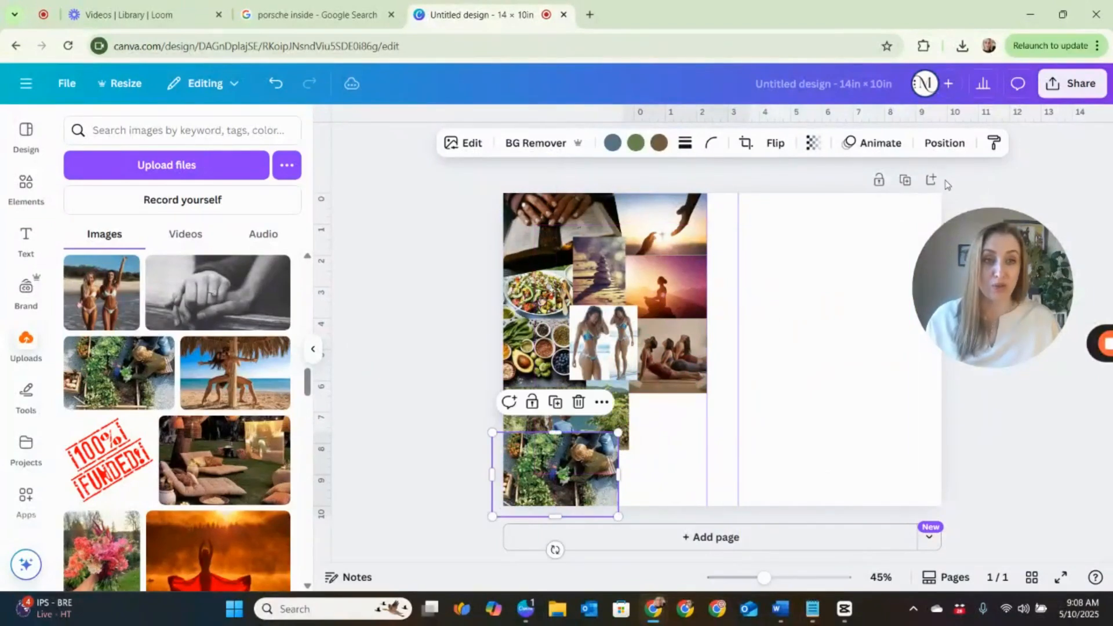
Send the garden image to the back and resize it to 3.68 × 2.45 in at X 0 in, Y 7.78 in.
left_click(944, 143)
left_click(238, 235)
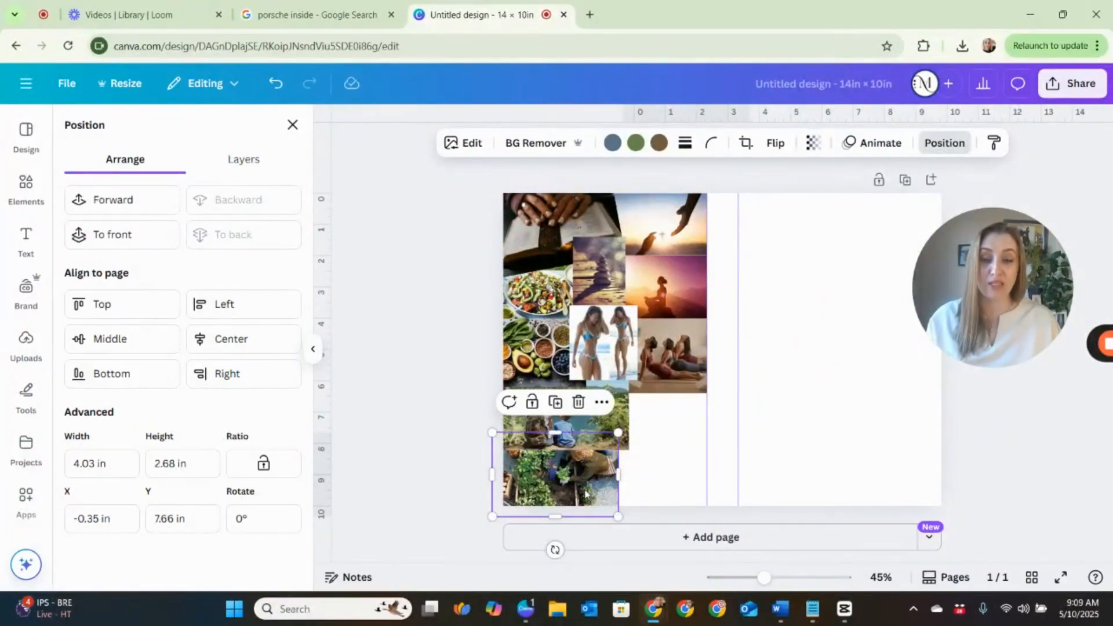
left_click_drag(498, 513, 503, 510)
left_click_drag(572, 492, 573, 494)
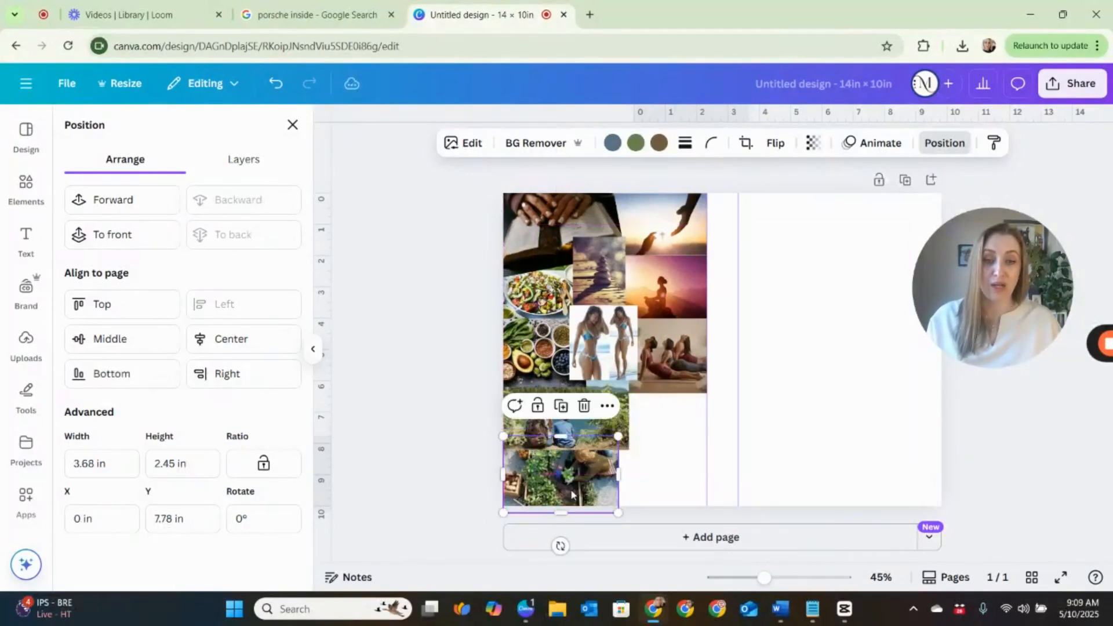
left_click(293, 124)
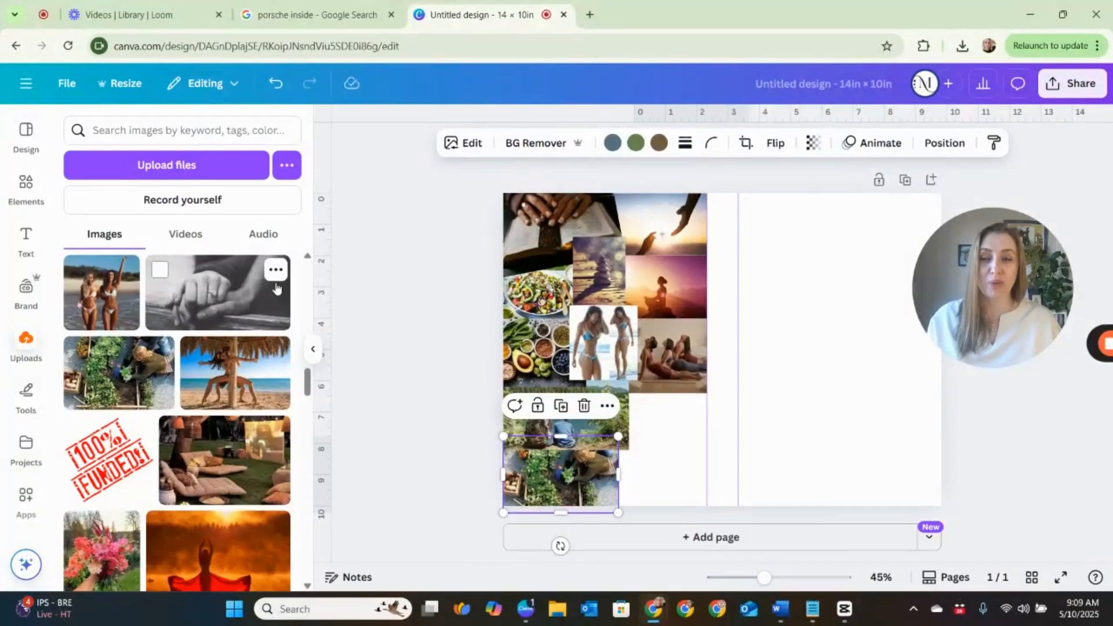
Add the uploaded outdoor cinema image at a reduced size beside the lakeside image, and shrink the lakeside image to uncover more of the garden image.
scroll(236, 409, "down", 1)
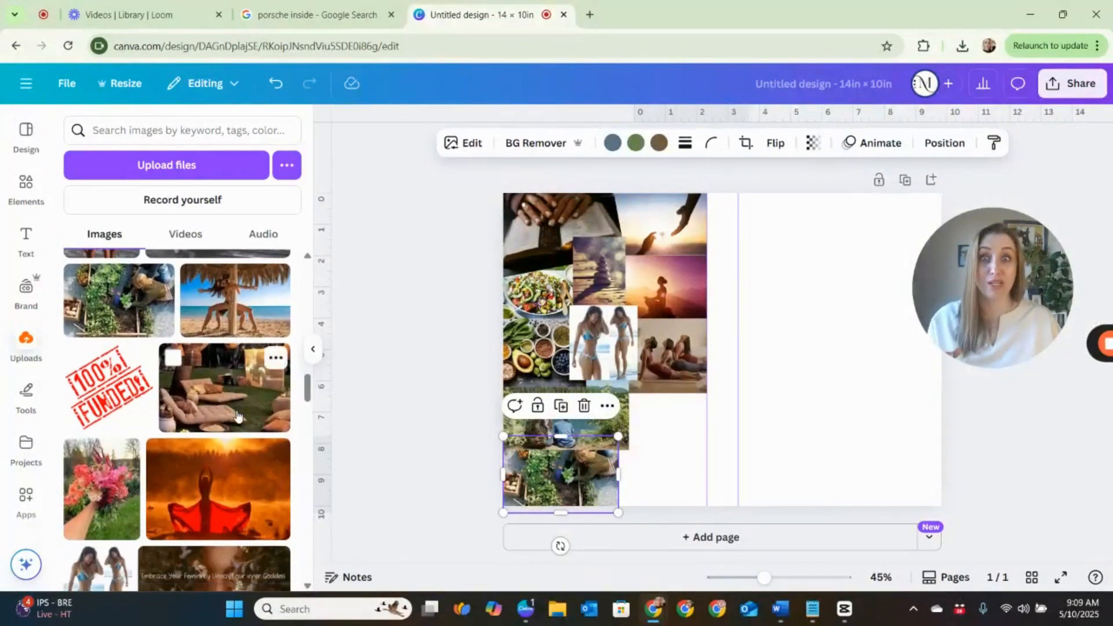
left_click(223, 401)
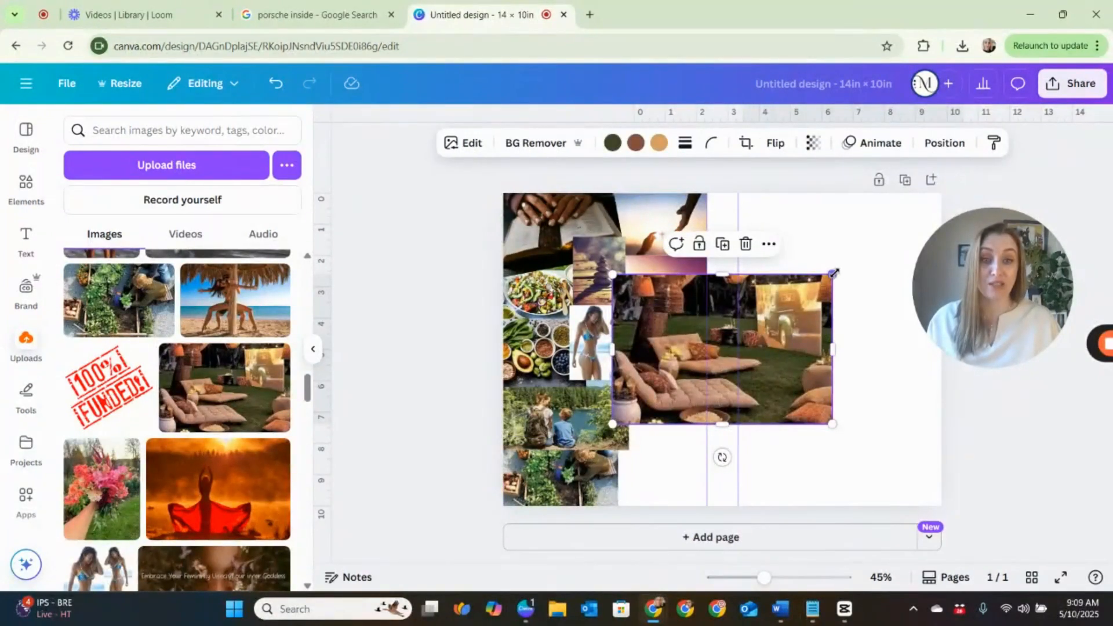
mouse_move(834, 272)
left_mouse_down()
mouse_move(707, 359)
mouse_move(681, 420)
mouse_move(656, 412)
left_mouse_up()
left_click(610, 447)
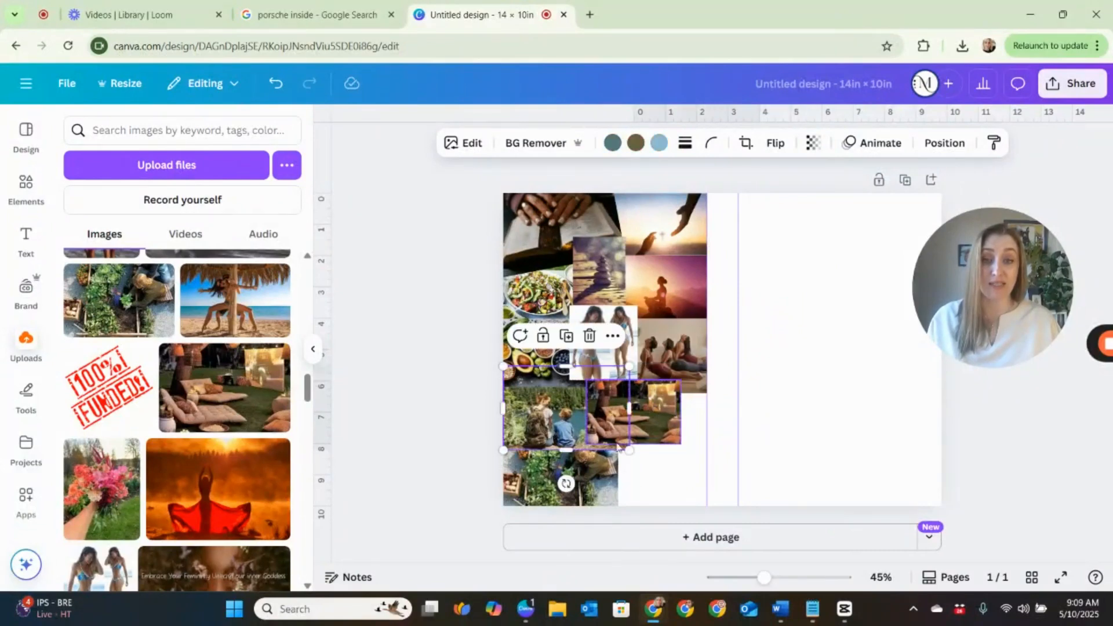
left_click_drag(629, 450, 612, 440)
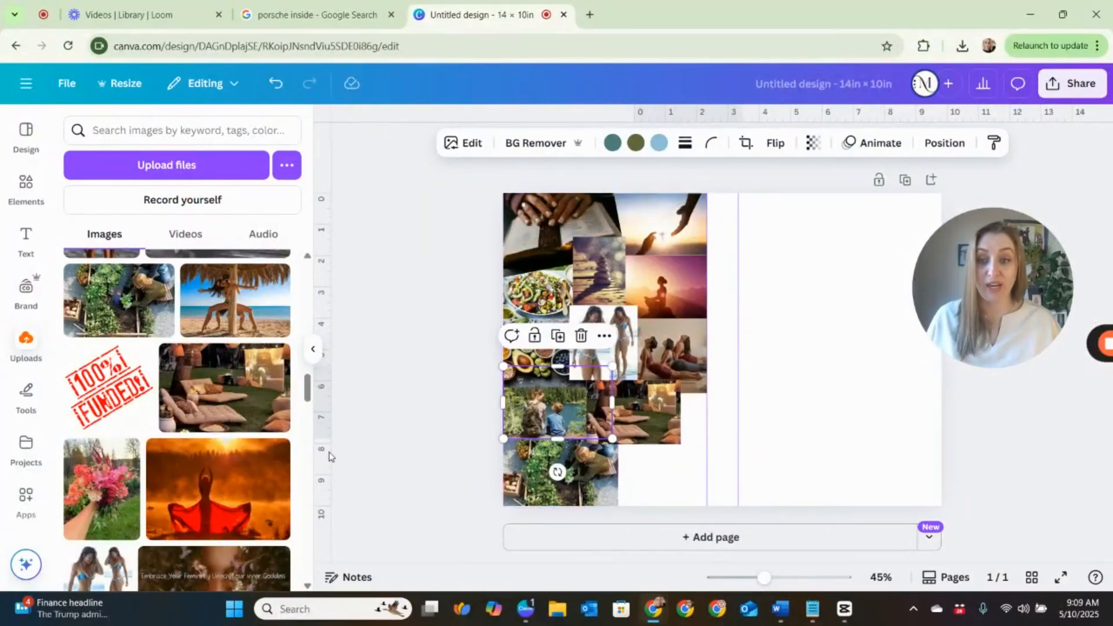
Add the uploaded outdoor group meal image and shrink it into the page's lower area between the garden image and the first guide.
scroll(274, 459, "down", 3)
scroll(275, 460, "down", 2)
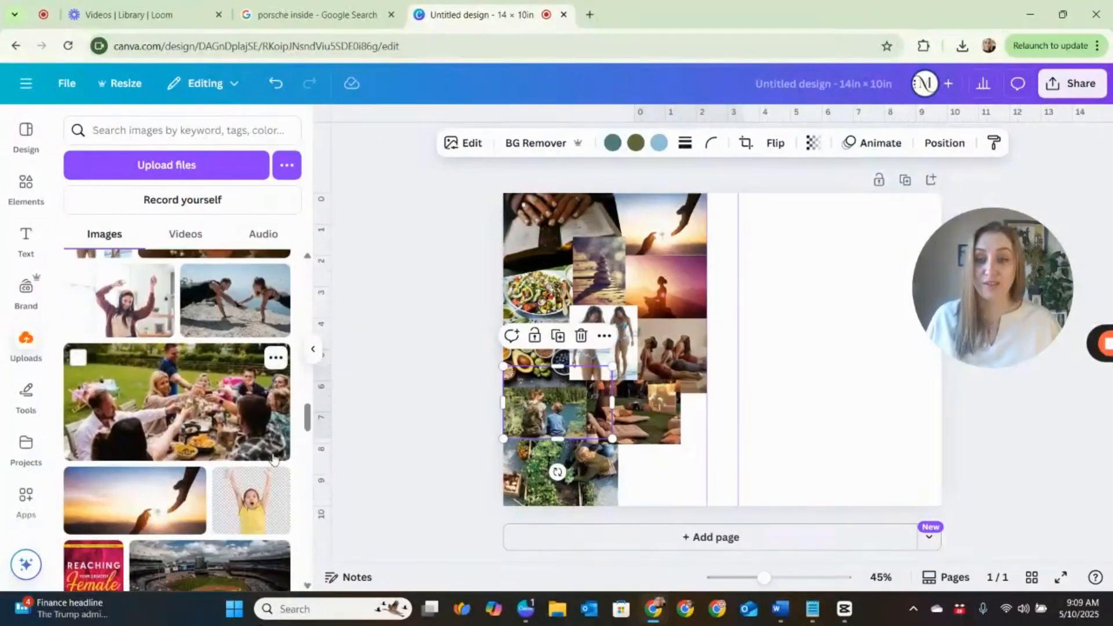
left_click(211, 420)
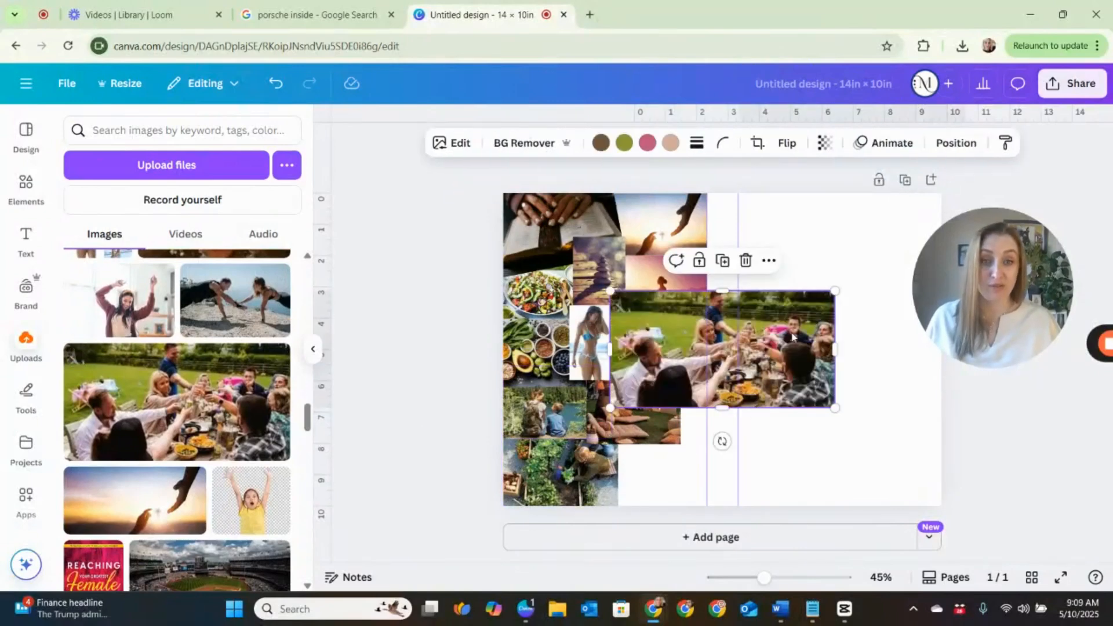
mouse_move(787, 367)
left_mouse_down()
mouse_move(698, 481)
mouse_move(683, 458)
mouse_move(644, 453)
mouse_move(654, 454)
left_mouse_up()
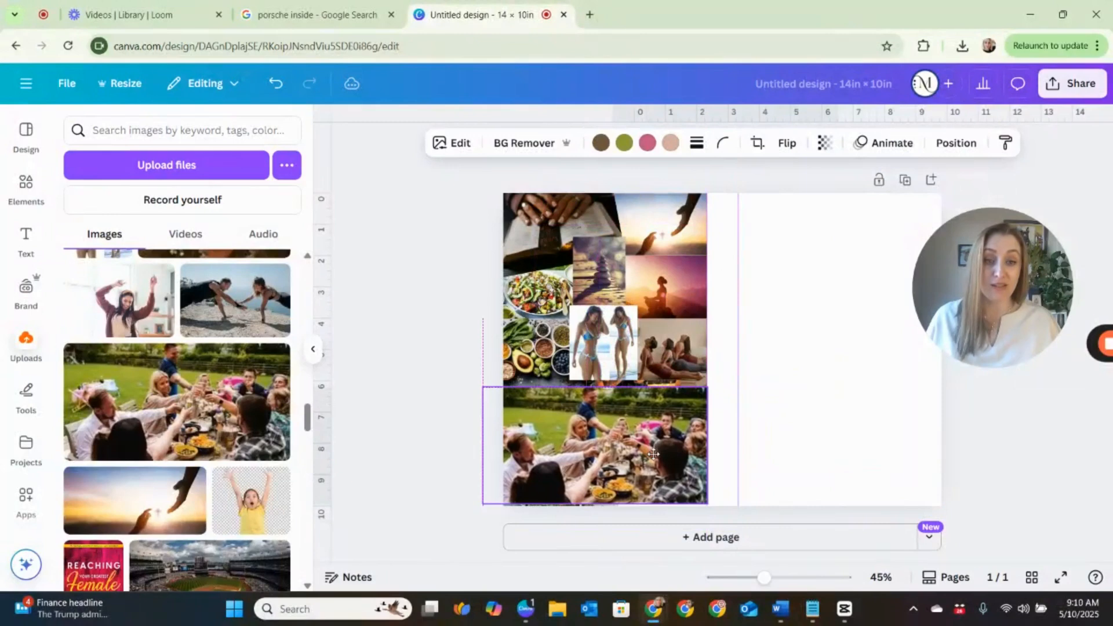
left_click_drag(483, 387, 586, 446)
Shrink the outdoor cinema image and fit it beside the lakeside image, directly above the group meal image.
left_click(665, 440)
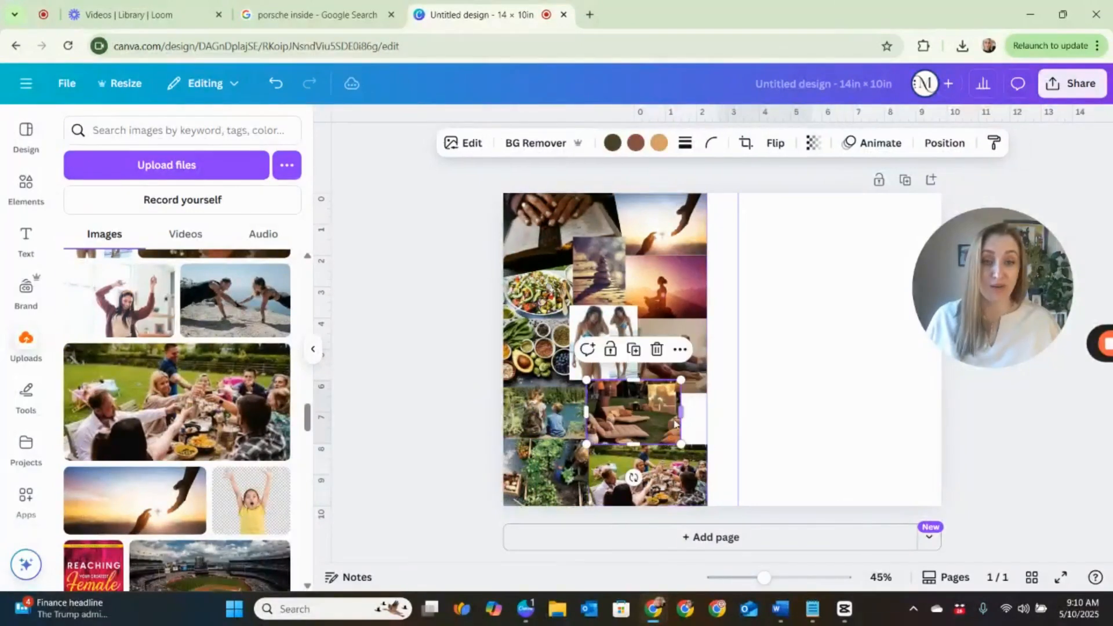
left_click_drag(681, 444, 667, 434)
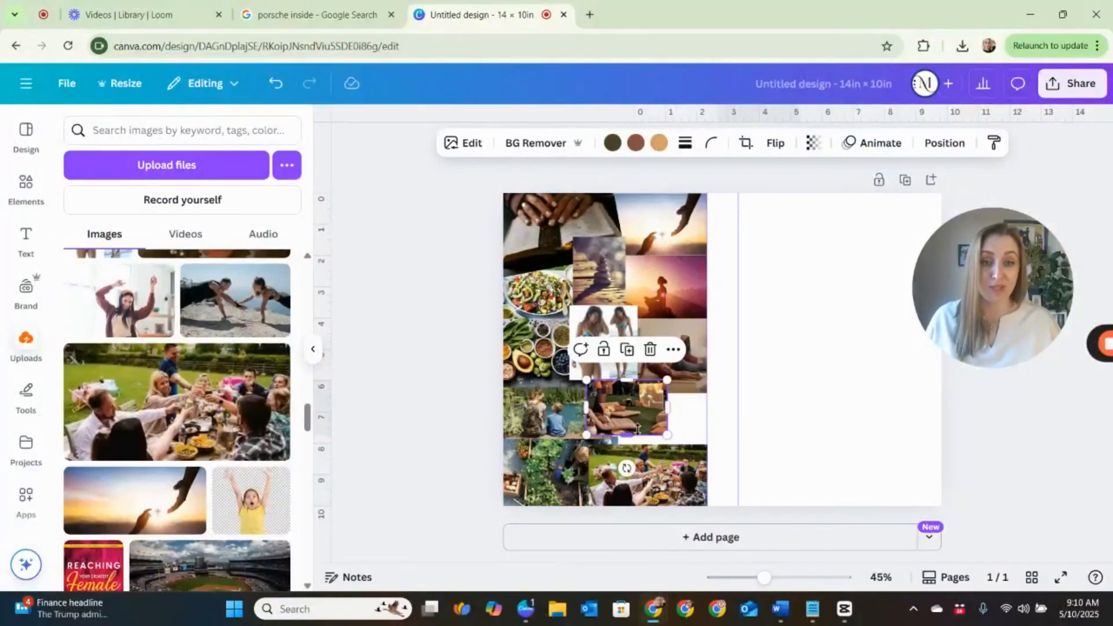
left_click_drag(607, 417, 606, 422)
left_click_drag(603, 424, 617, 444)
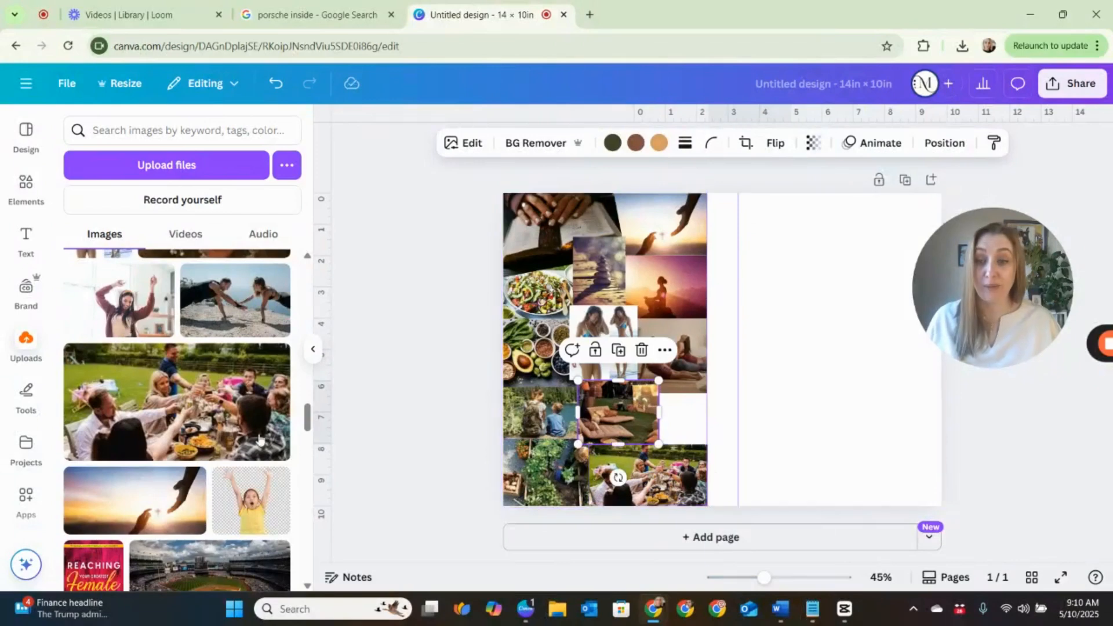
Add the uploaded baseball stadium image, crop both its sides, and shrink it into the gap between the outdoor cinema image and the first guide.
scroll(180, 435, "down", 3)
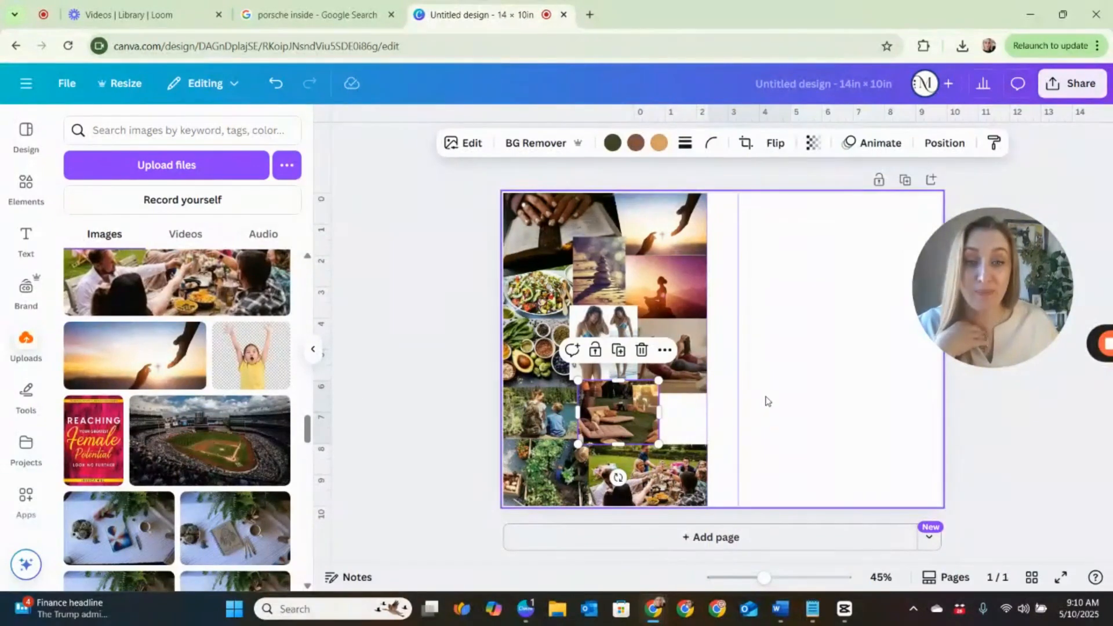
left_click(222, 454)
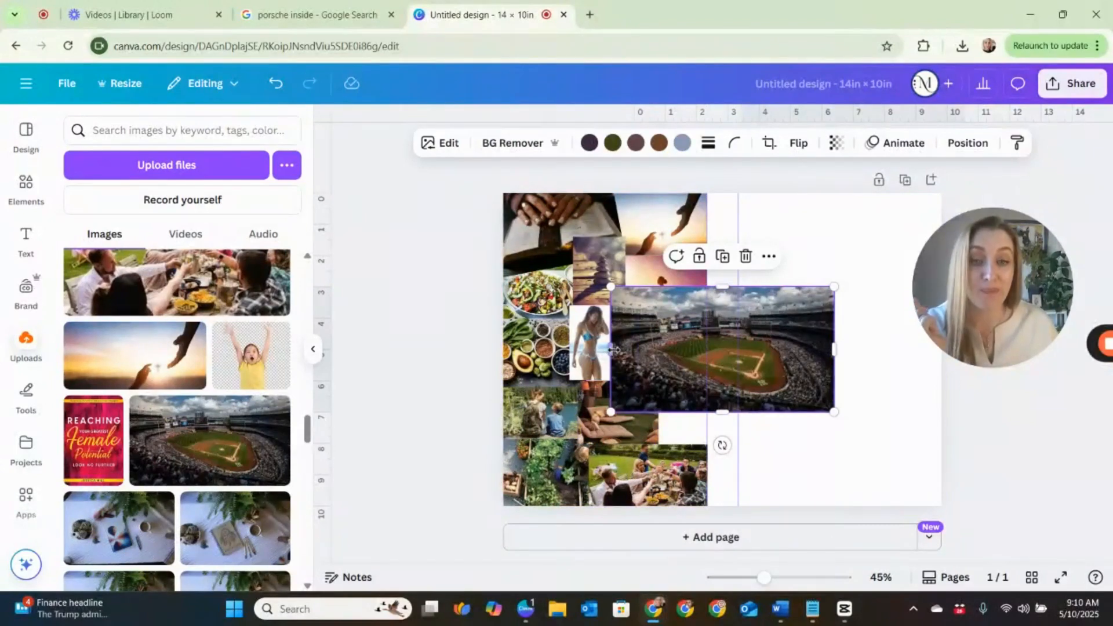
left_click_drag(611, 349, 644, 352)
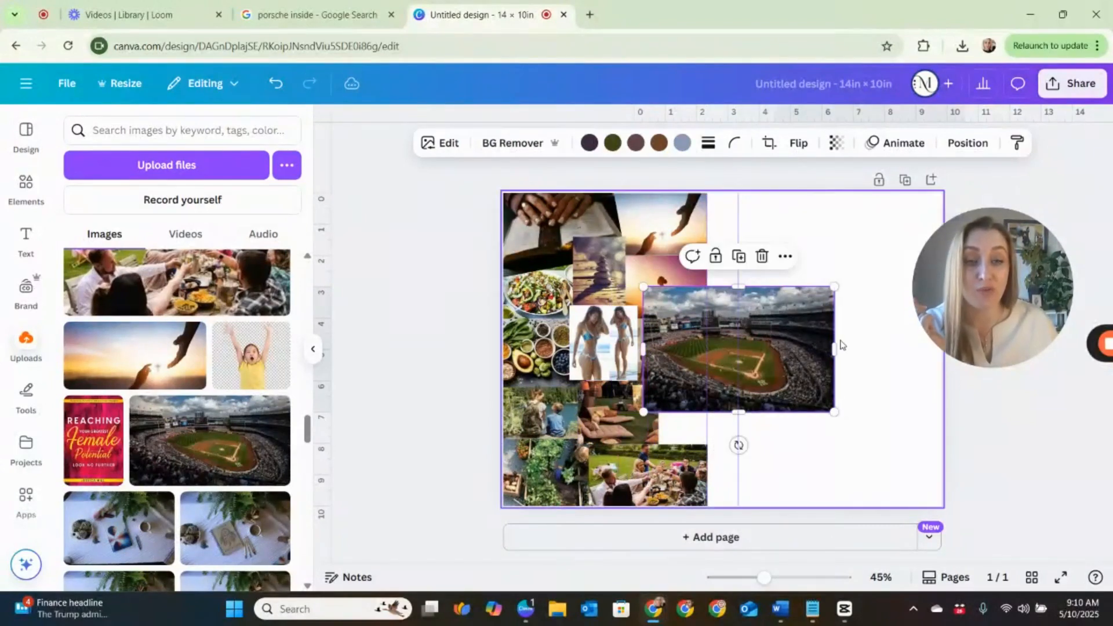
left_click_drag(836, 349, 806, 350)
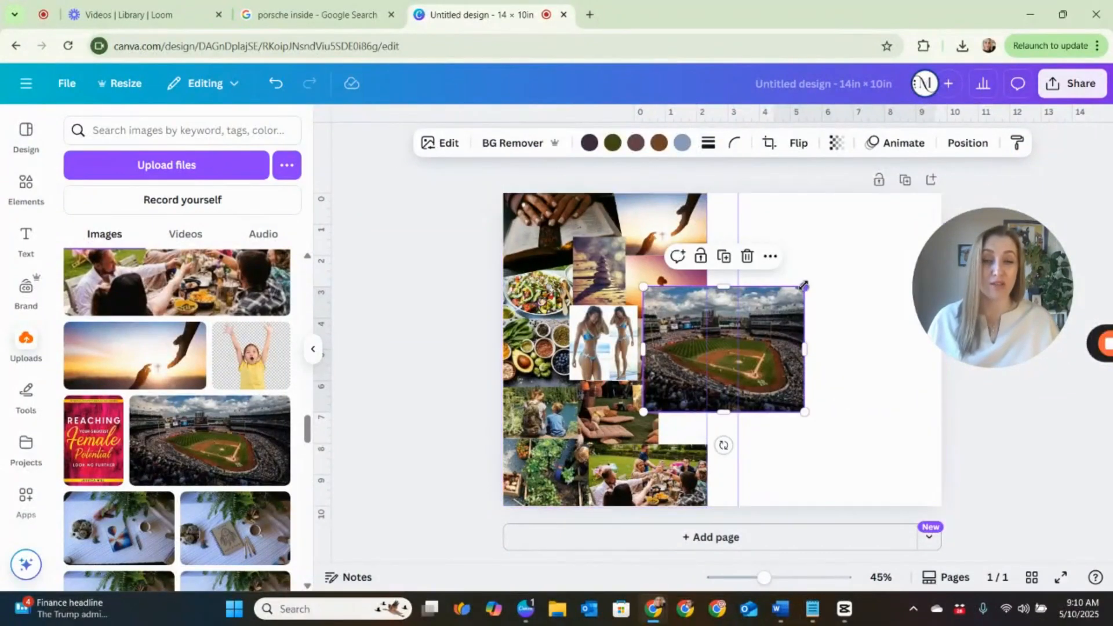
left_click_drag(800, 294, 675, 428)
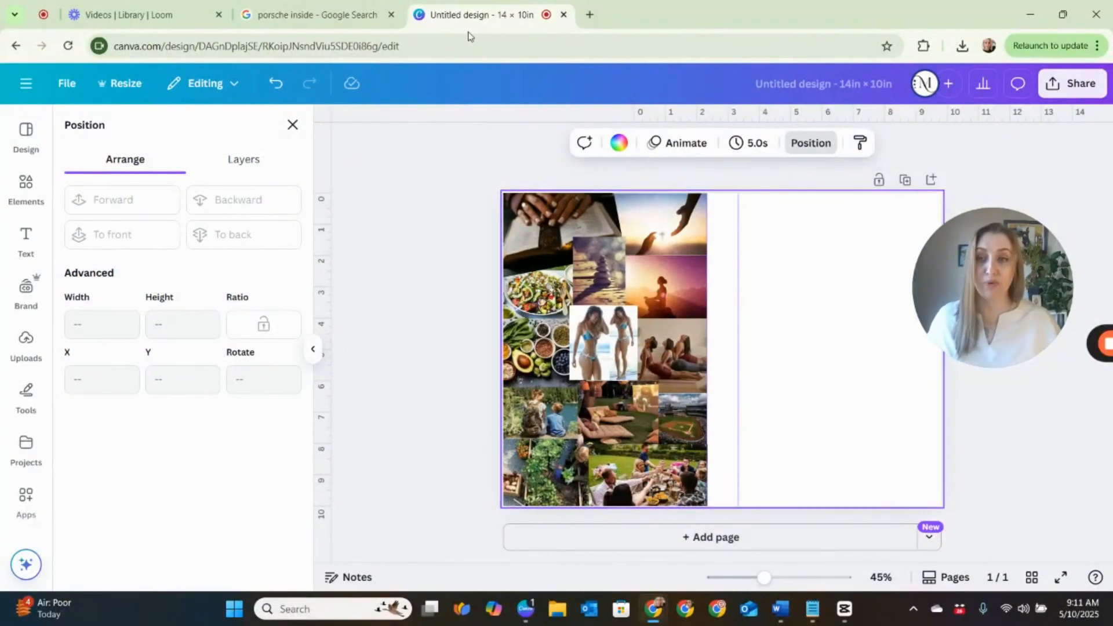
left_click(293, 125)
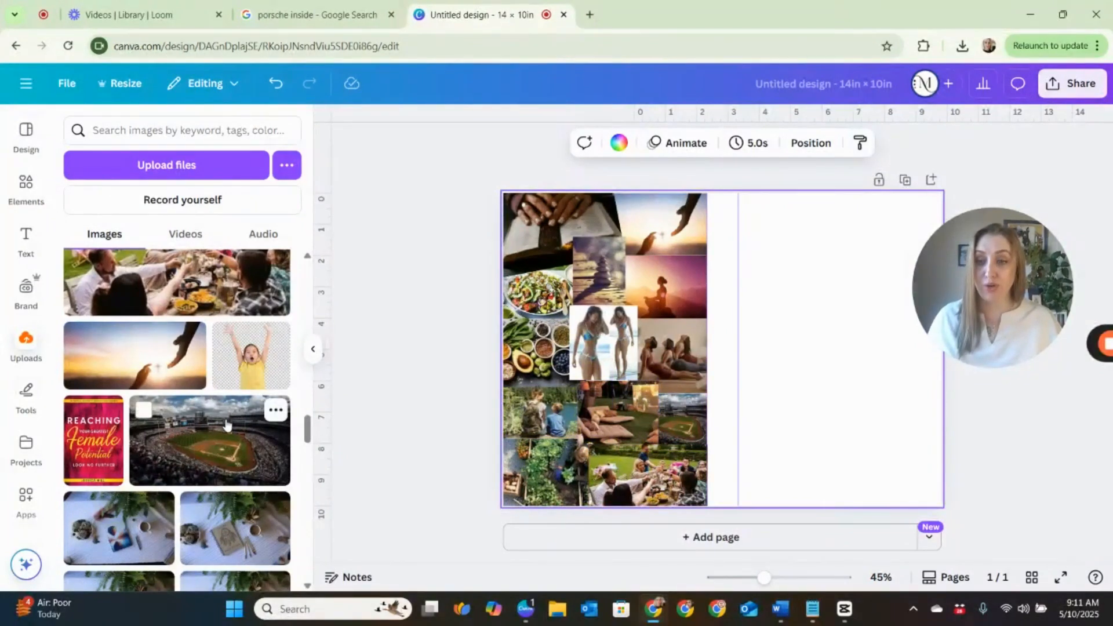
Add the uploaded "Embrace Your Femininity" image and fit it between the second guide and the page's right edge, leaving space above it.
scroll(229, 410, "up", 4)
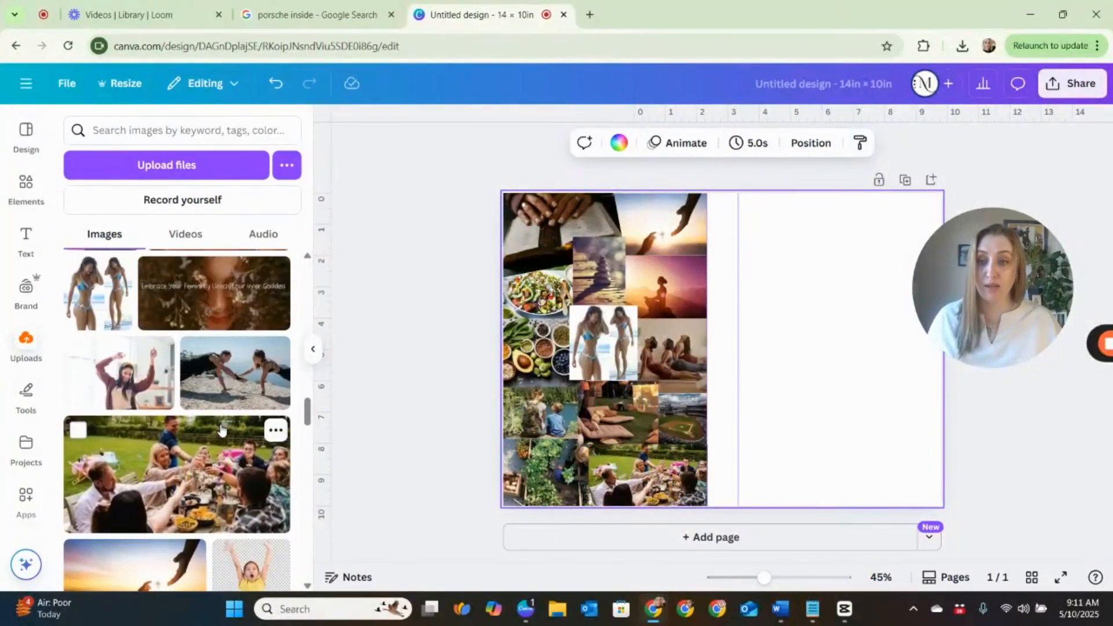
scroll(222, 431, "up", 2)
left_click(817, 330)
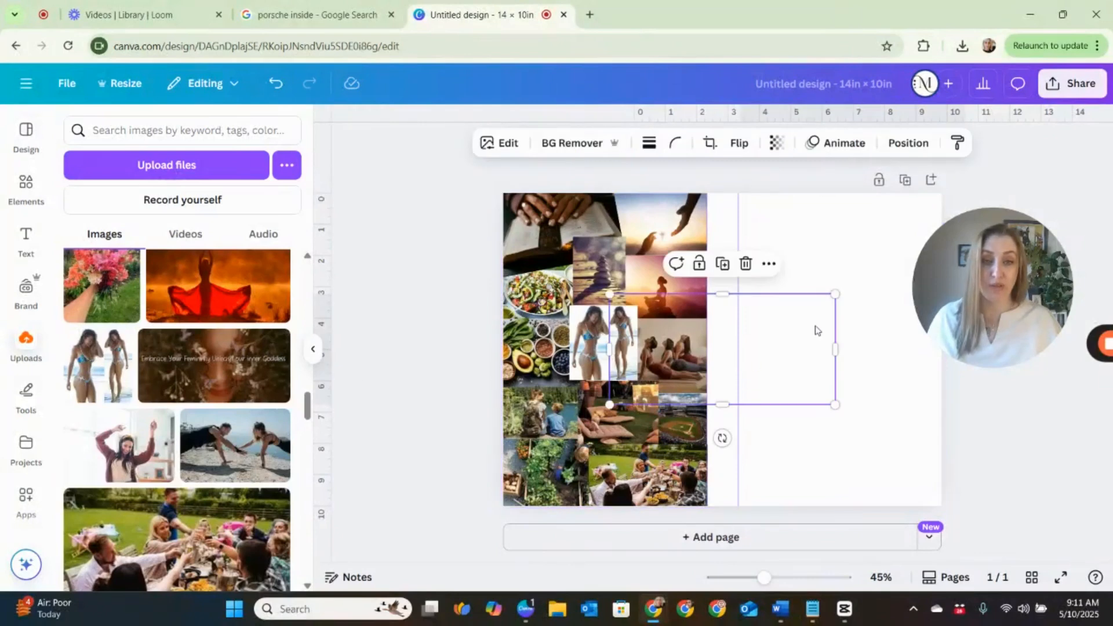
left_click_drag(990, 284, 396, 146)
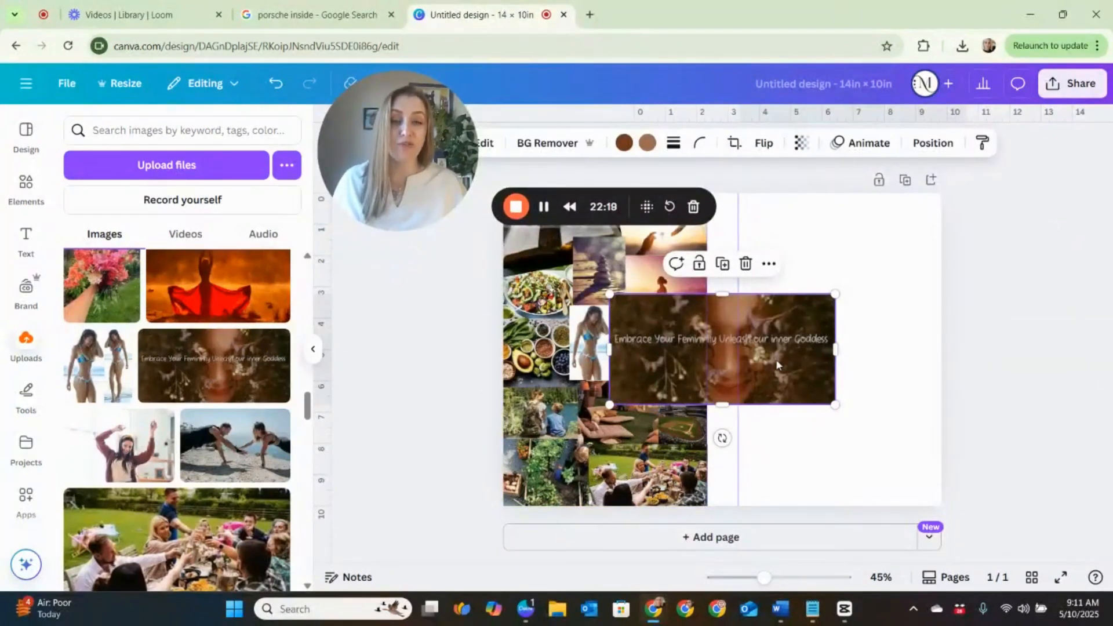
left_click_drag(777, 364, 906, 320)
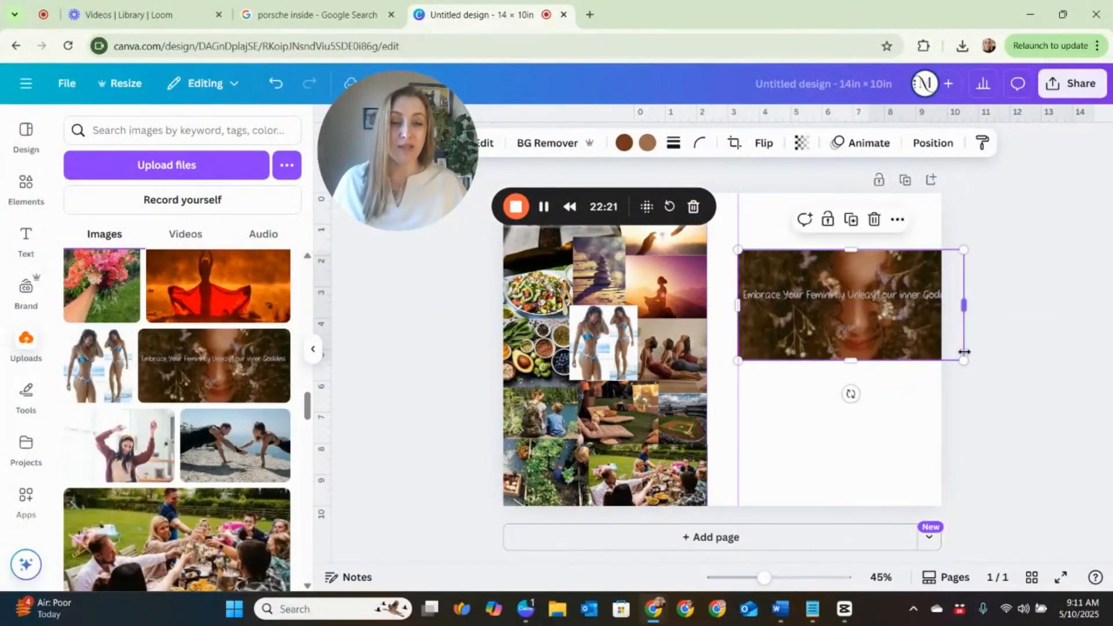
left_click_drag(965, 352, 941, 350)
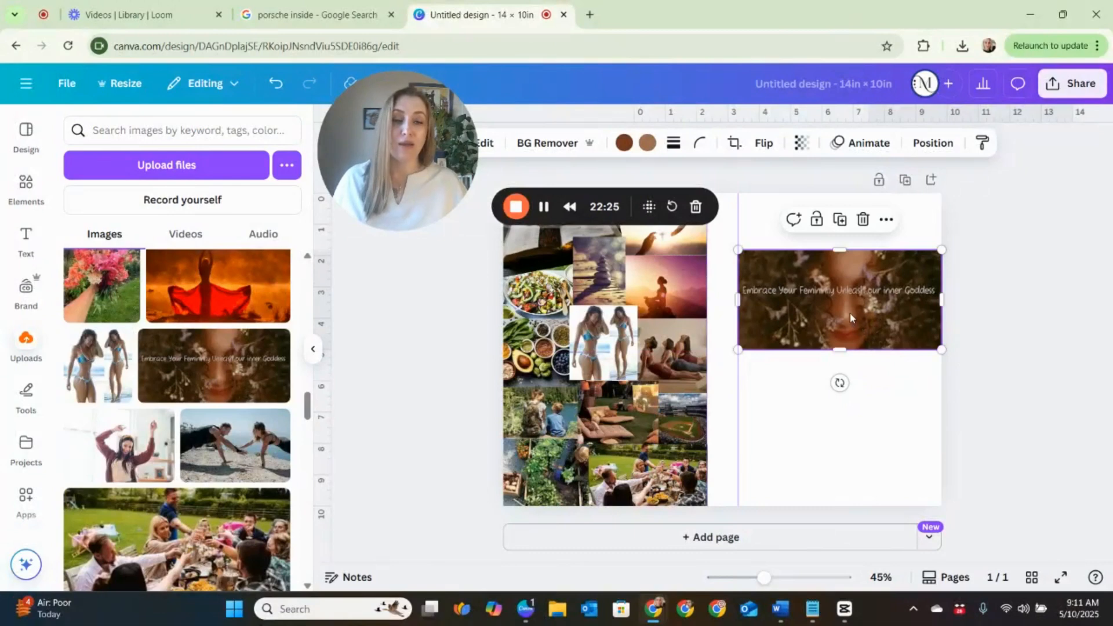
left_click_drag(851, 317, 850, 318)
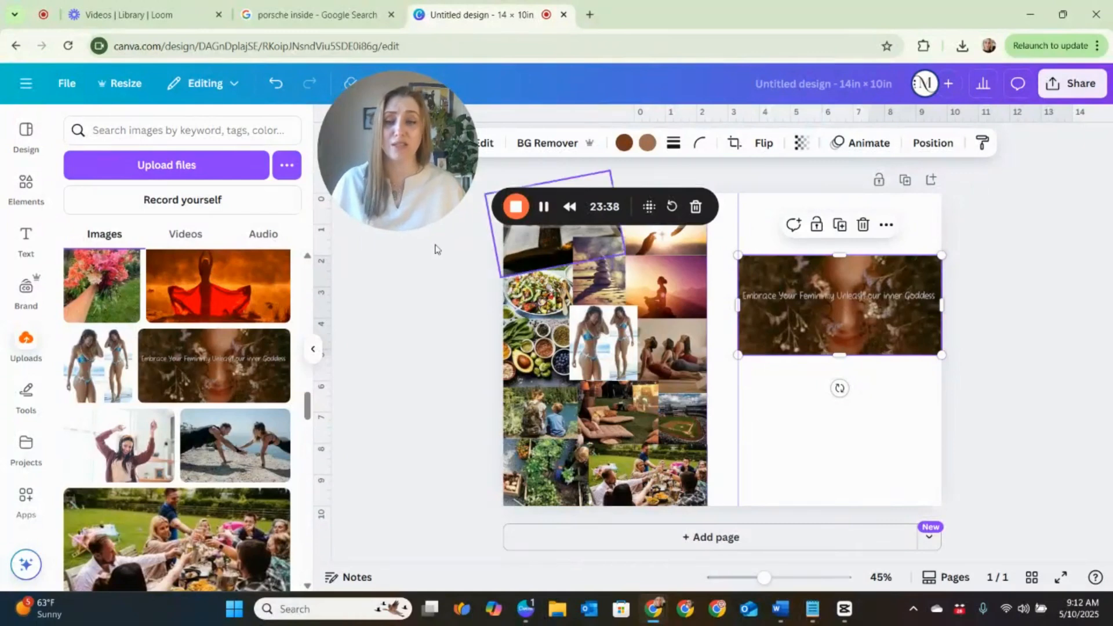
Add the uploaded sunset image of the figure in red, shrink it, and fit it above the quote image in the page's upper-right corner.
left_click(227, 275)
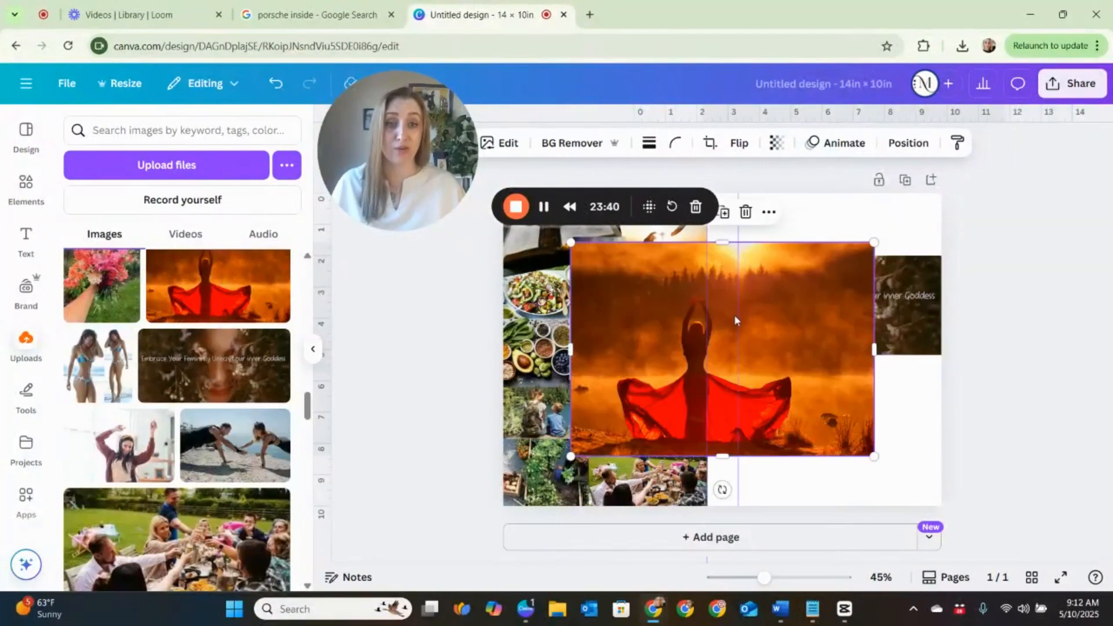
left_click_drag(873, 455, 688, 339)
left_click_drag(622, 284, 890, 213)
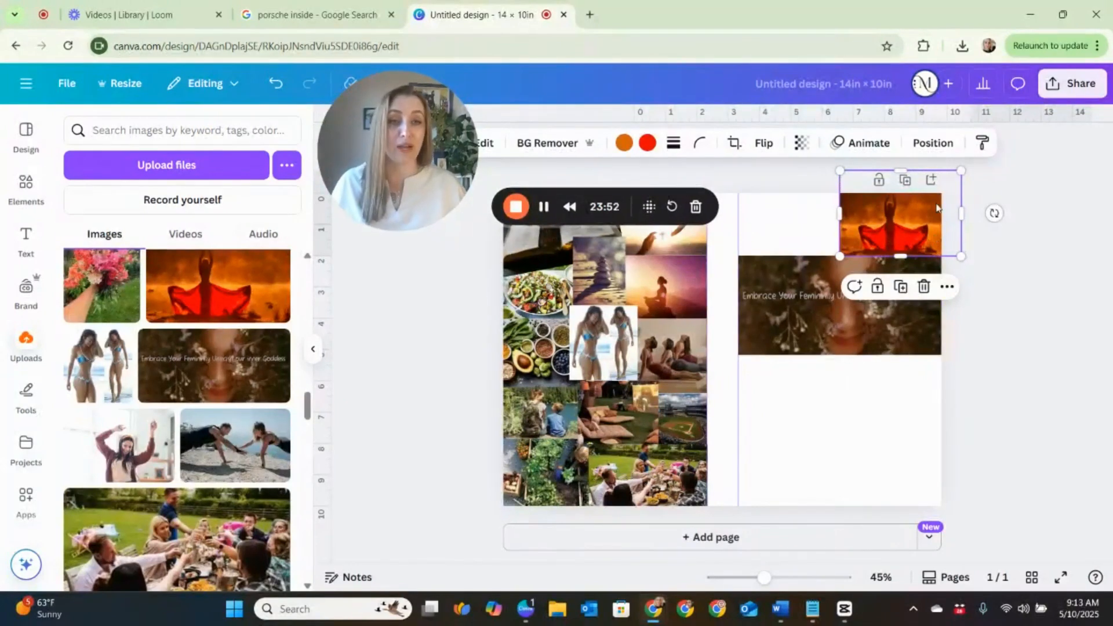
left_click_drag(962, 171, 940, 187)
left_click_drag(914, 222, 932, 221)
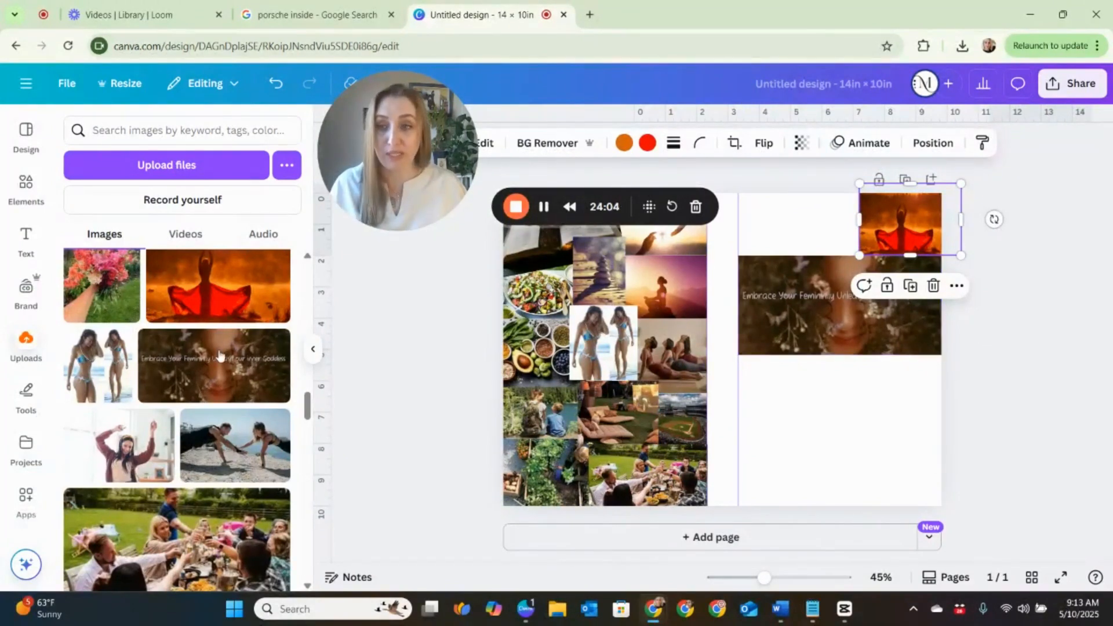
Add the uploaded image of the woman sitting by the water and shrink it into the space above the quote image, against the second guide.
scroll(168, 354, "up", 1)
scroll(195, 371, "down", 2)
scroll(194, 372, "down", 4)
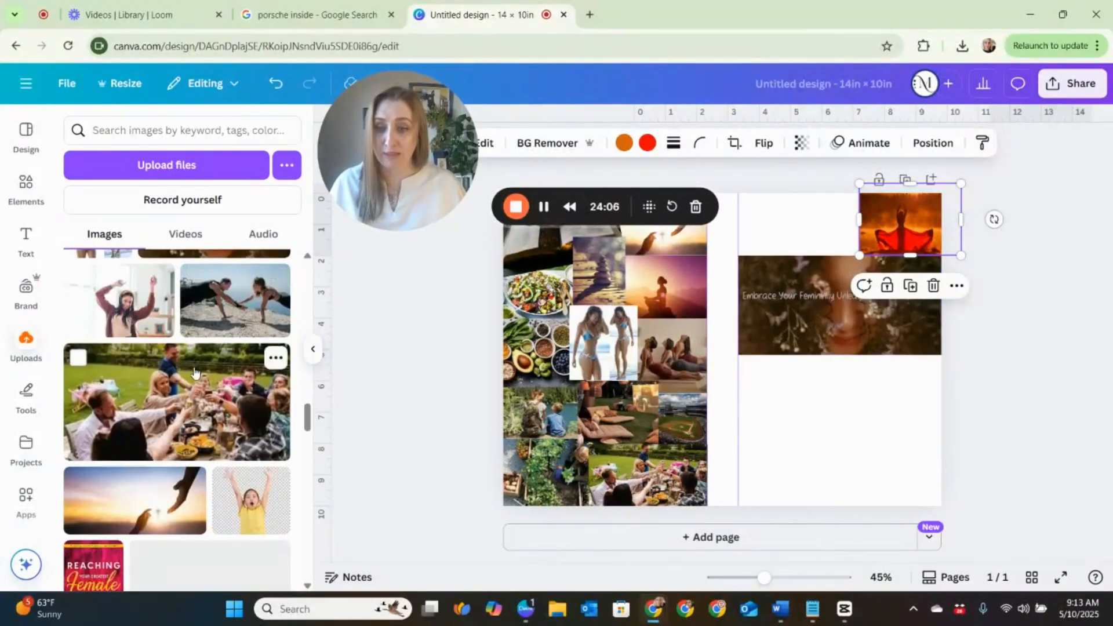
scroll(194, 373, "up", 4)
scroll(196, 379, "up", 5)
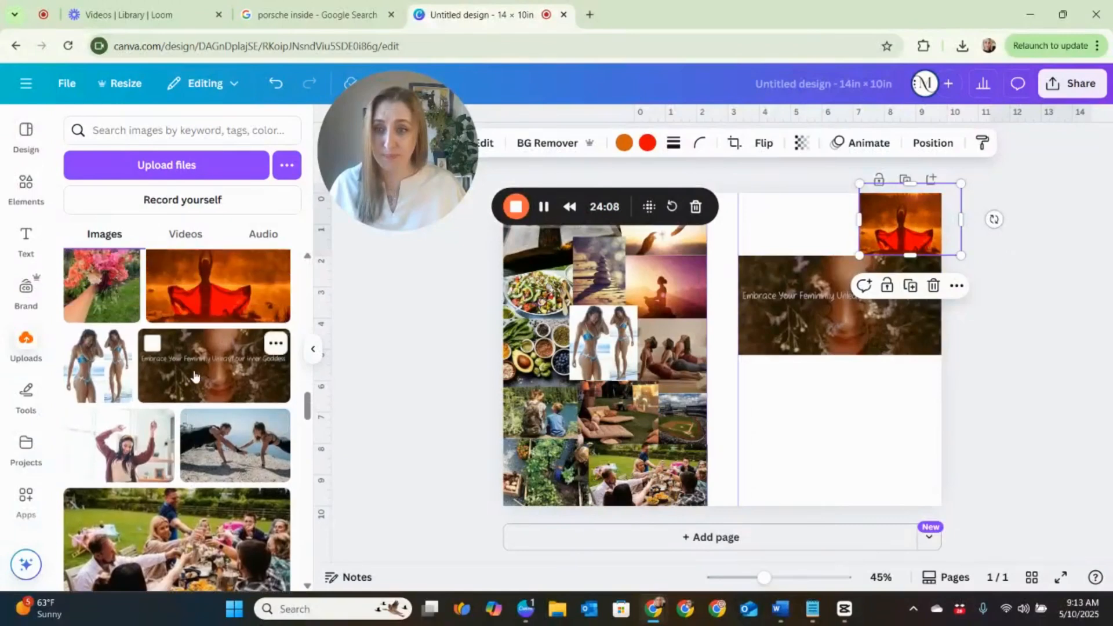
scroll(200, 397, "up", 3)
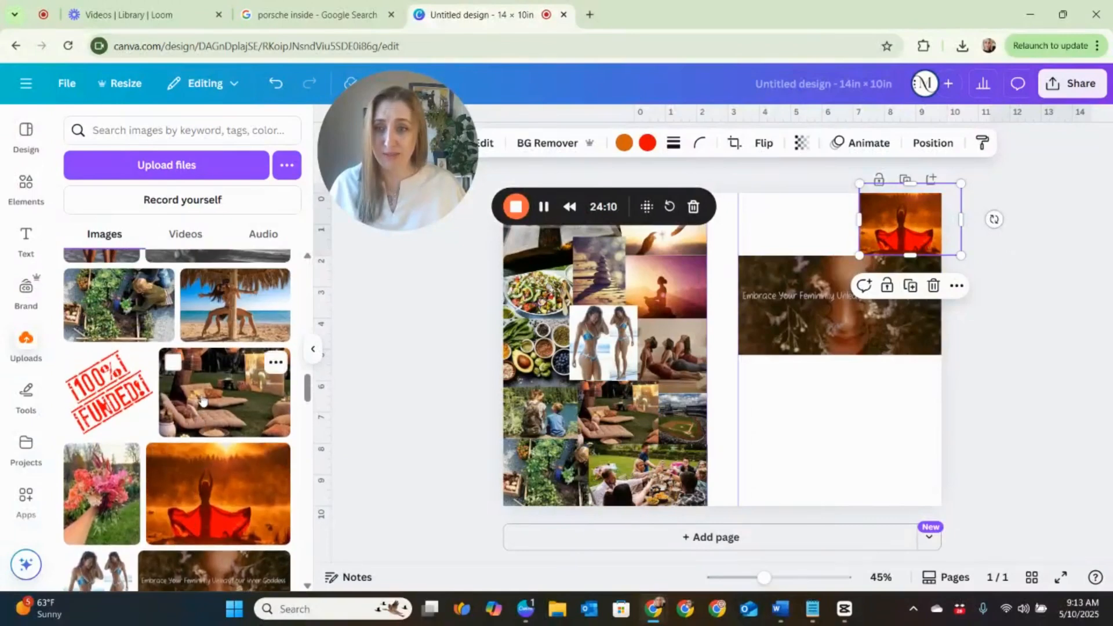
scroll(205, 412, "up", 4)
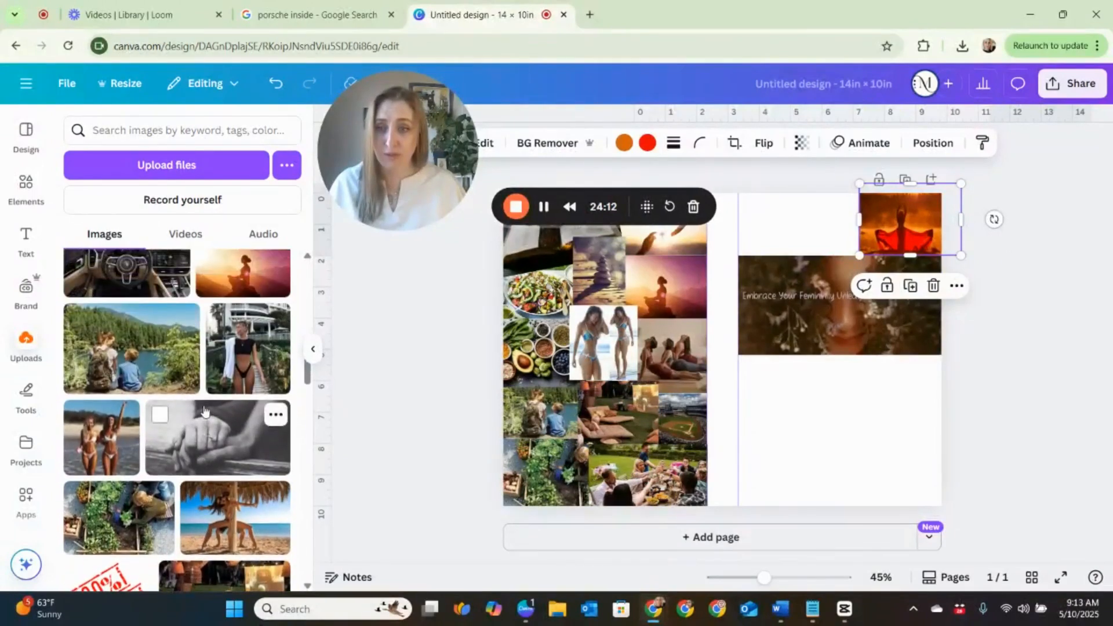
scroll(204, 418, "up", 3)
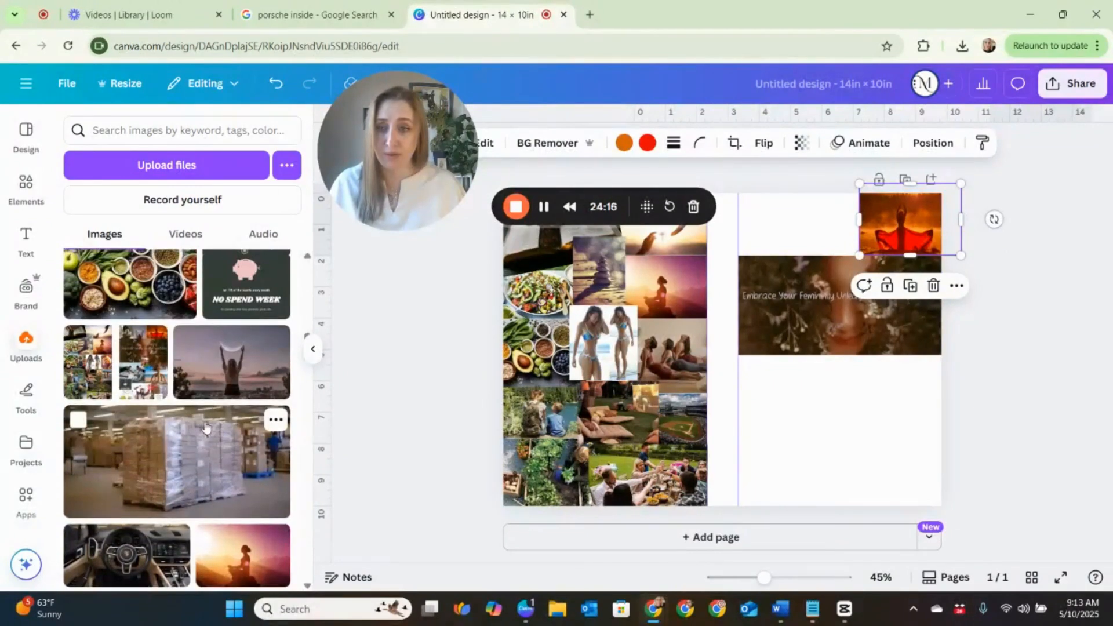
scroll(206, 429, "up", 2)
scroll(205, 428, "up", 8)
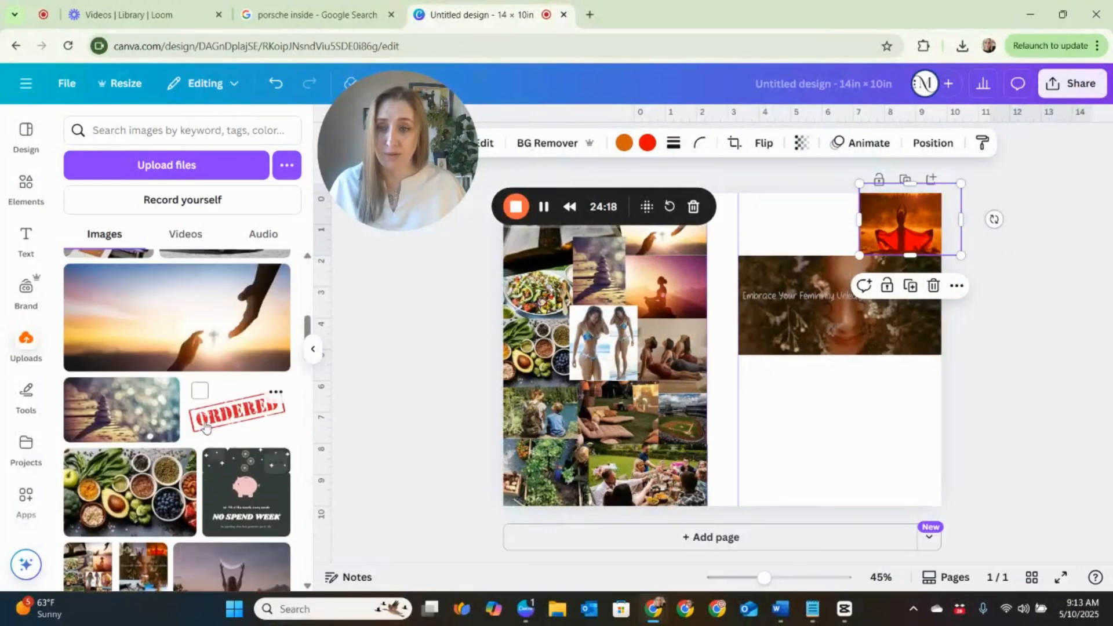
scroll(205, 429, "up", 4)
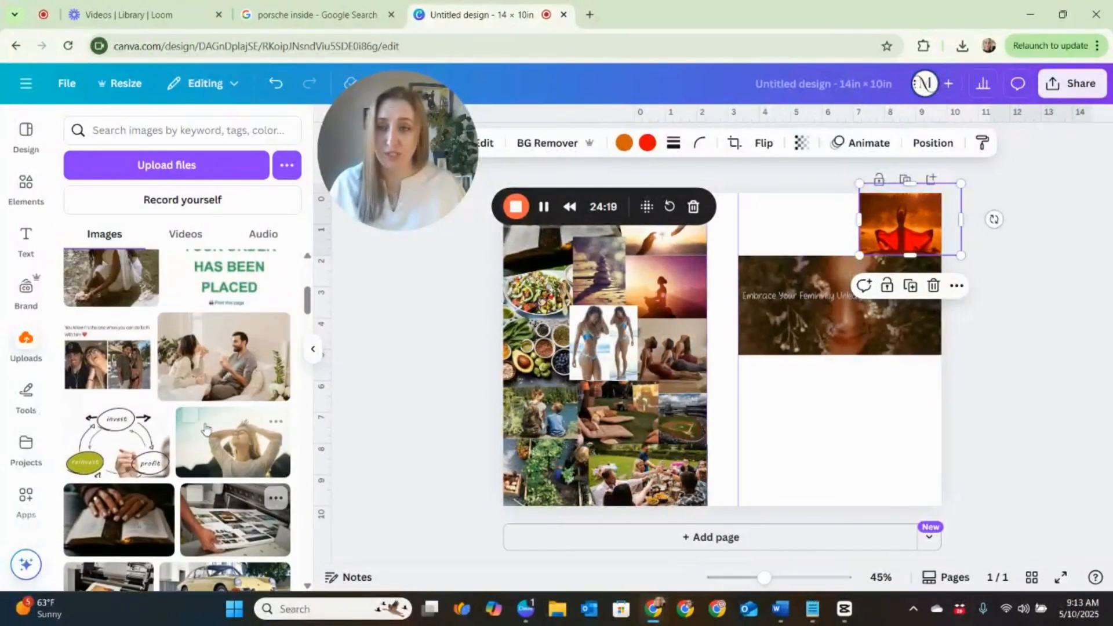
left_click(131, 415)
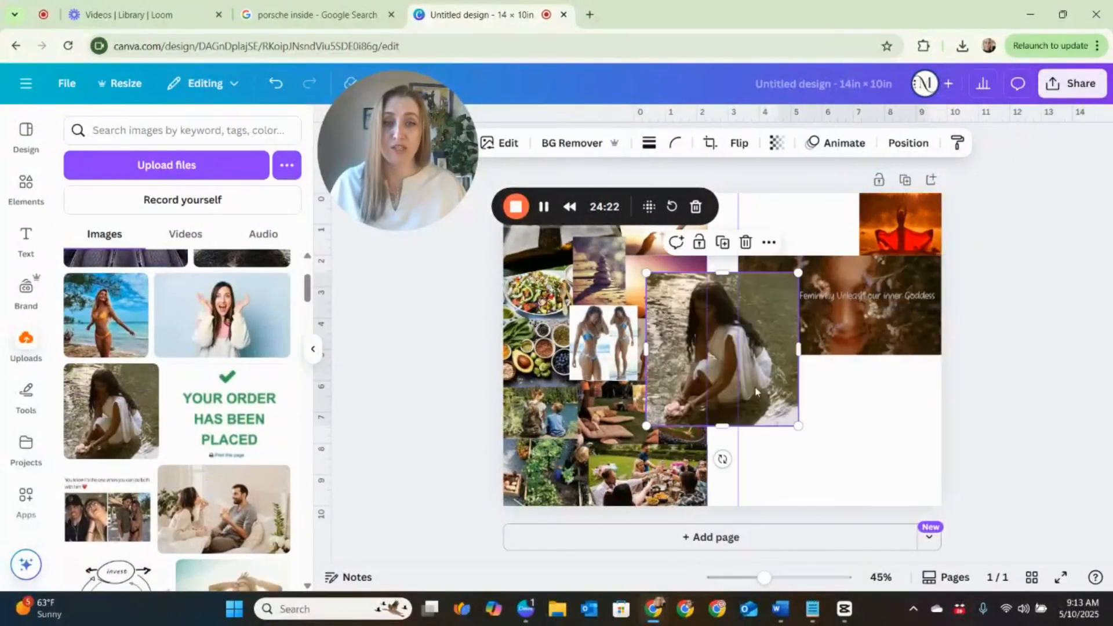
left_click_drag(798, 427, 721, 348)
left_click_drag(685, 307, 799, 193)
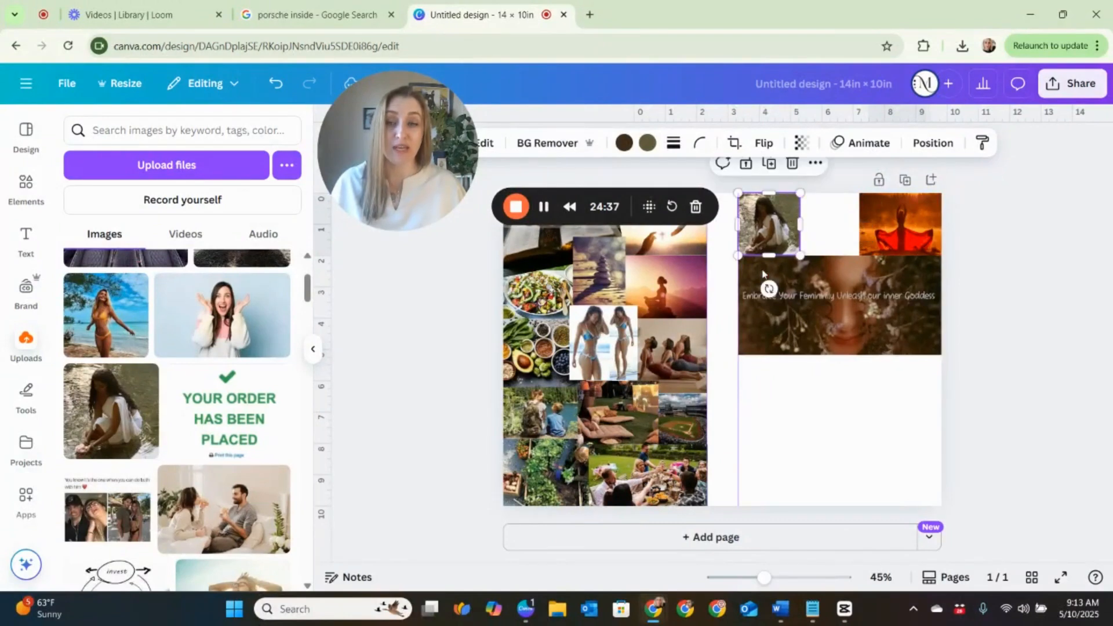
Add the uploaded image of the woman holding the moon, crop its sides, and shrink it into the gap between the two images above the quote.
scroll(201, 428, "up", 3)
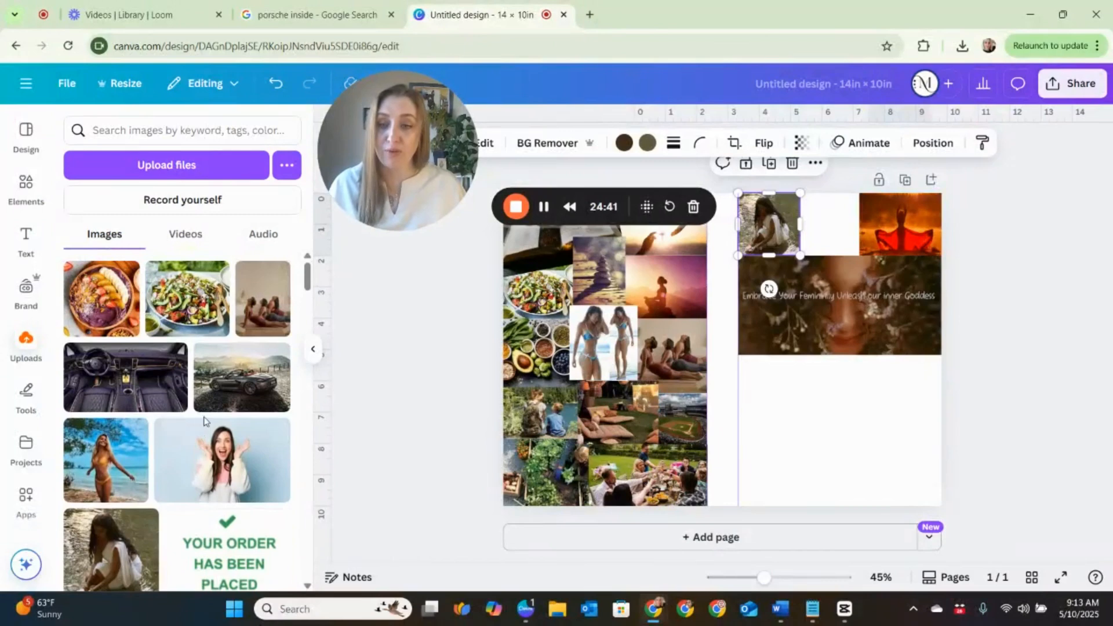
scroll(202, 426, "down", 10)
scroll(204, 422, "down", 6)
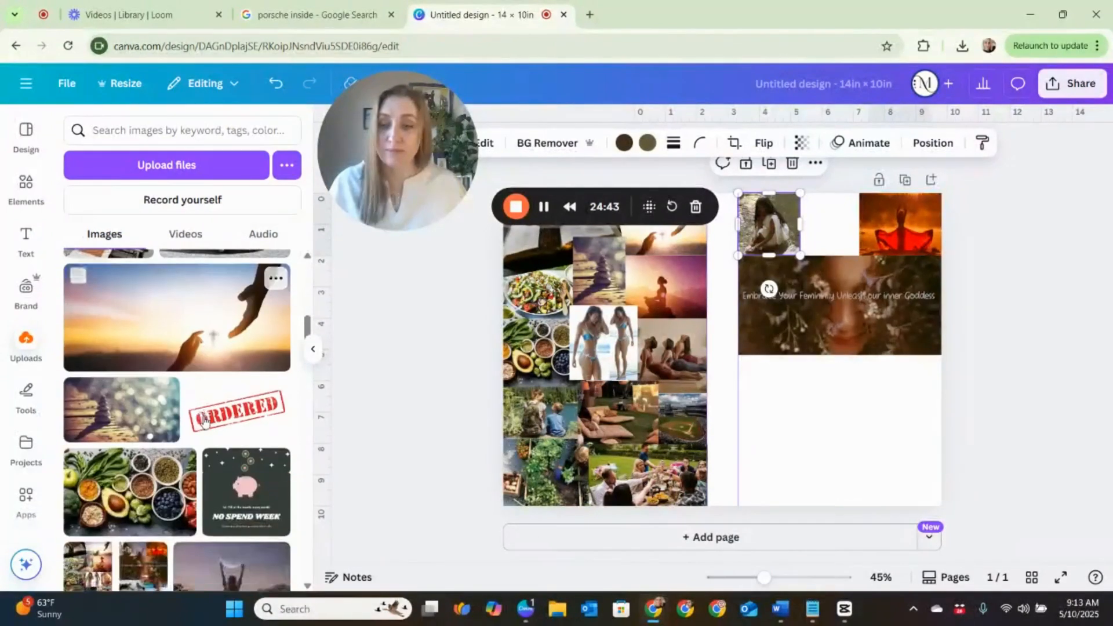
left_click(218, 433)
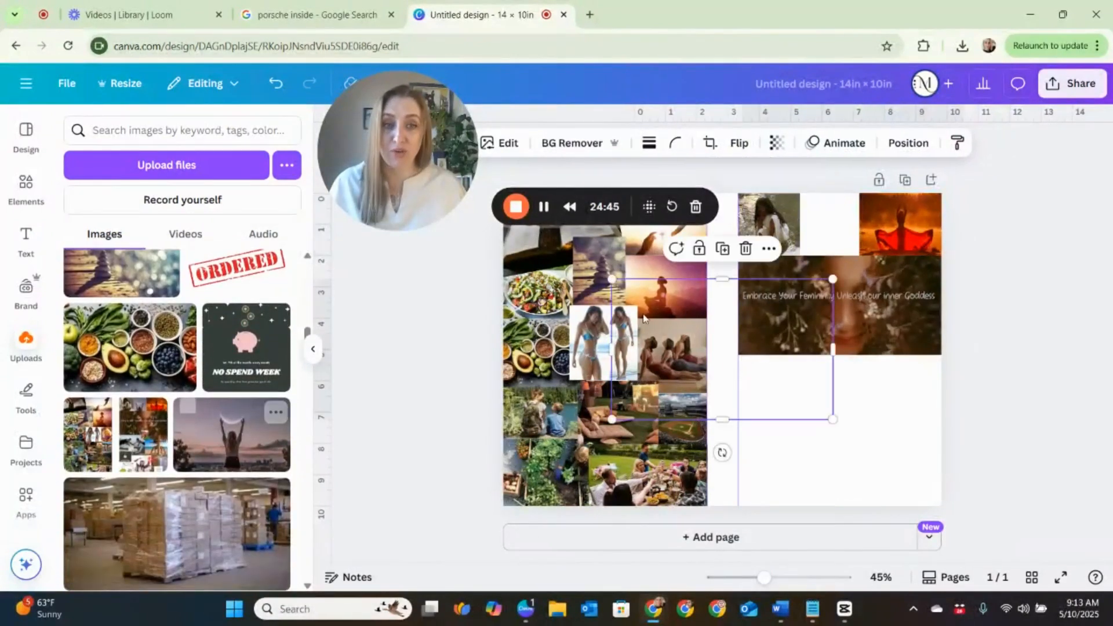
left_click_drag(807, 348, 768, 348)
left_click_drag(613, 348, 824, 248)
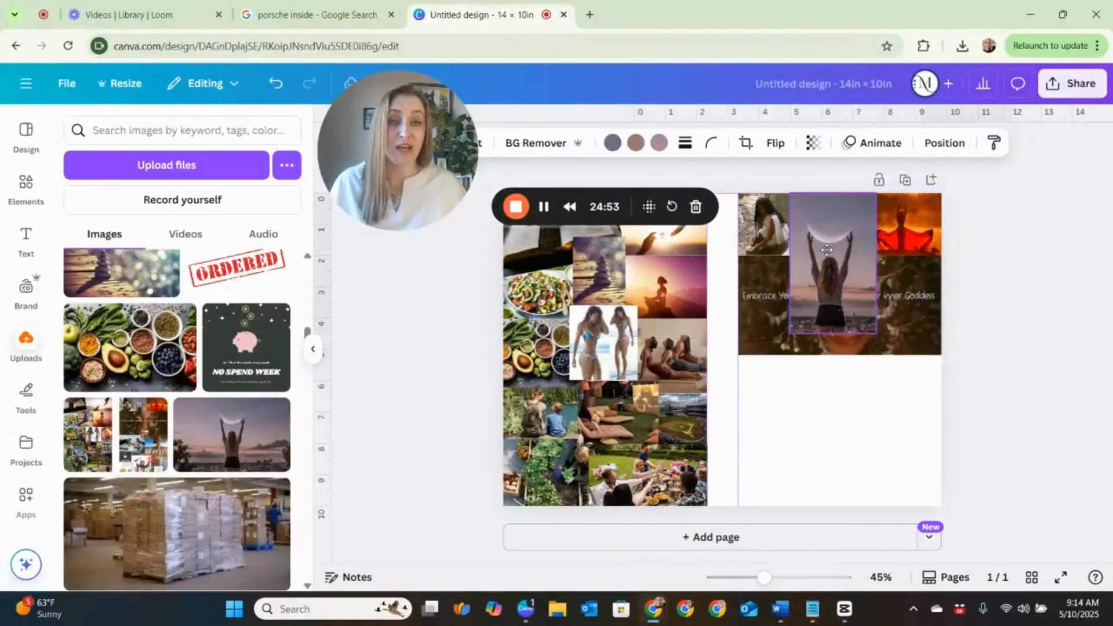
left_click_drag(874, 332, 859, 304)
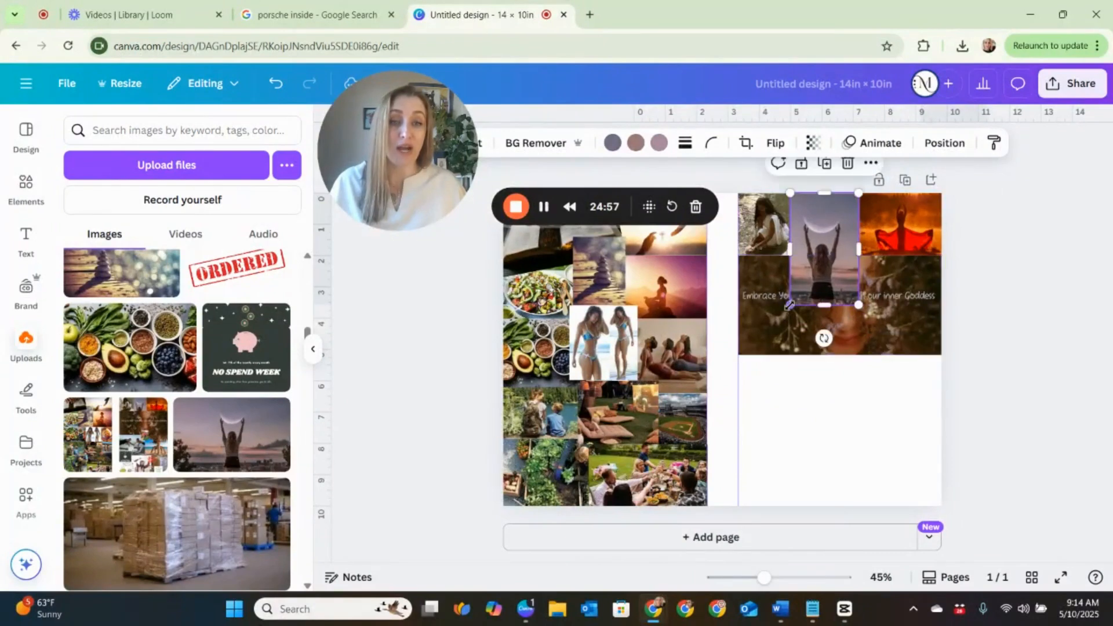
mouse_move(791, 304)
left_mouse_down()
mouse_move(813, 285)
mouse_move(806, 296)
left_mouse_up()
Send the moon image to the back and enlarge it to about 1.99 × 3.24 in so it fills the gap behind its neighbours.
left_click(979, 143)
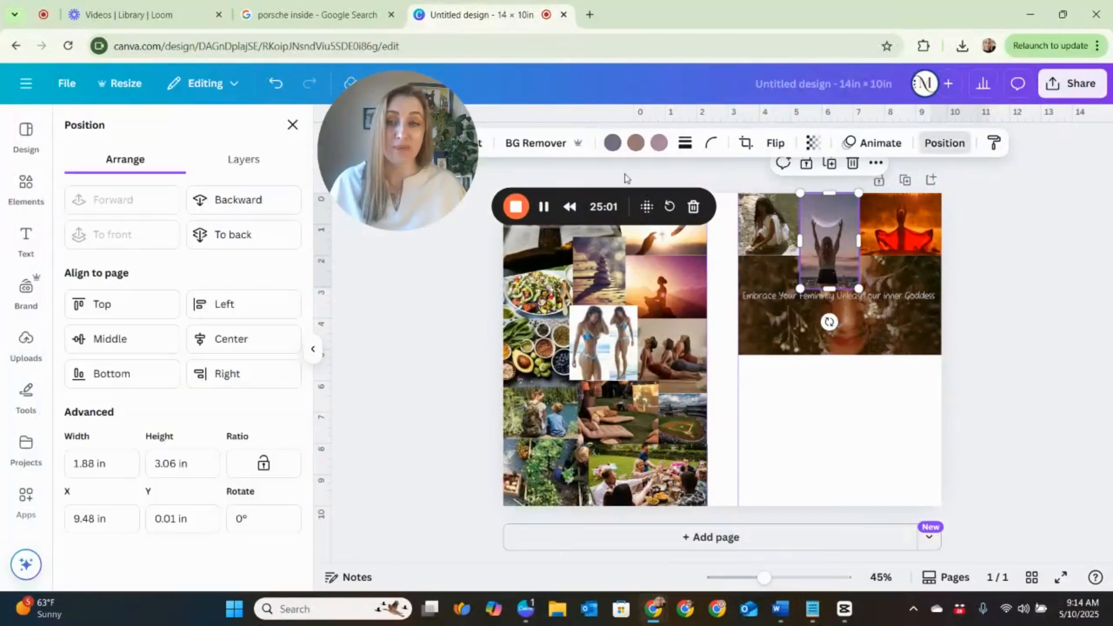
left_click(215, 234)
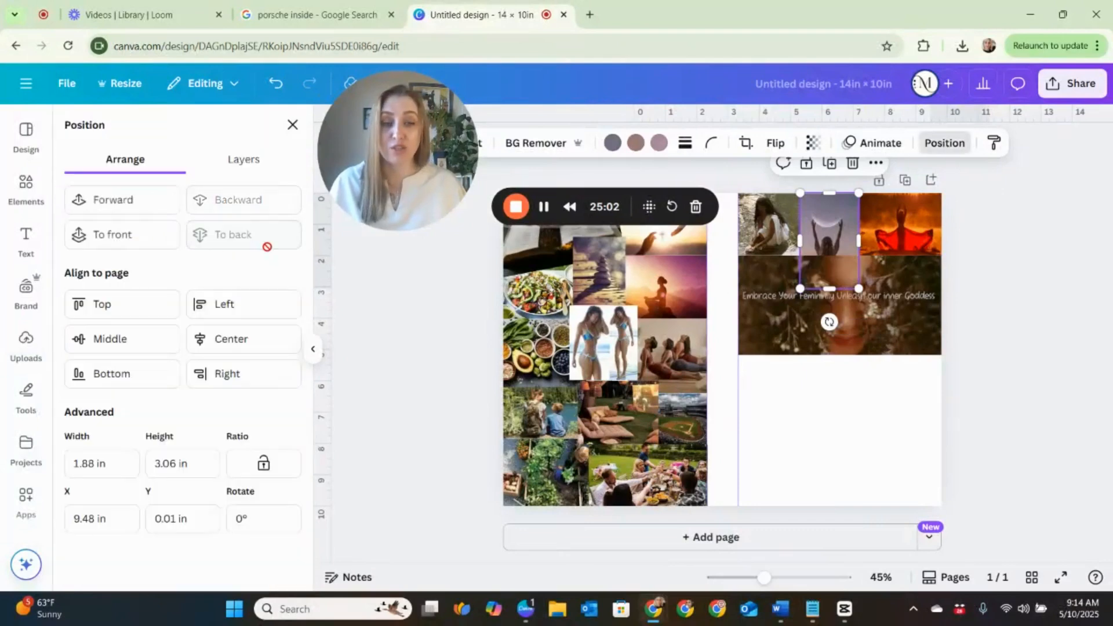
left_click(864, 438)
left_click(839, 226)
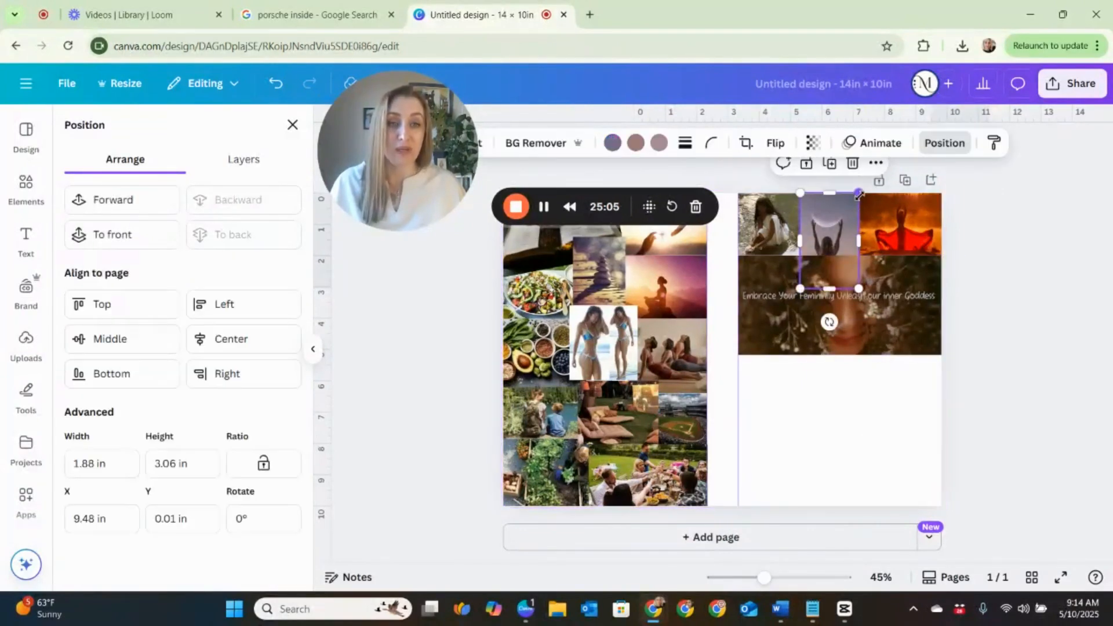
left_click_drag(860, 196, 863, 188)
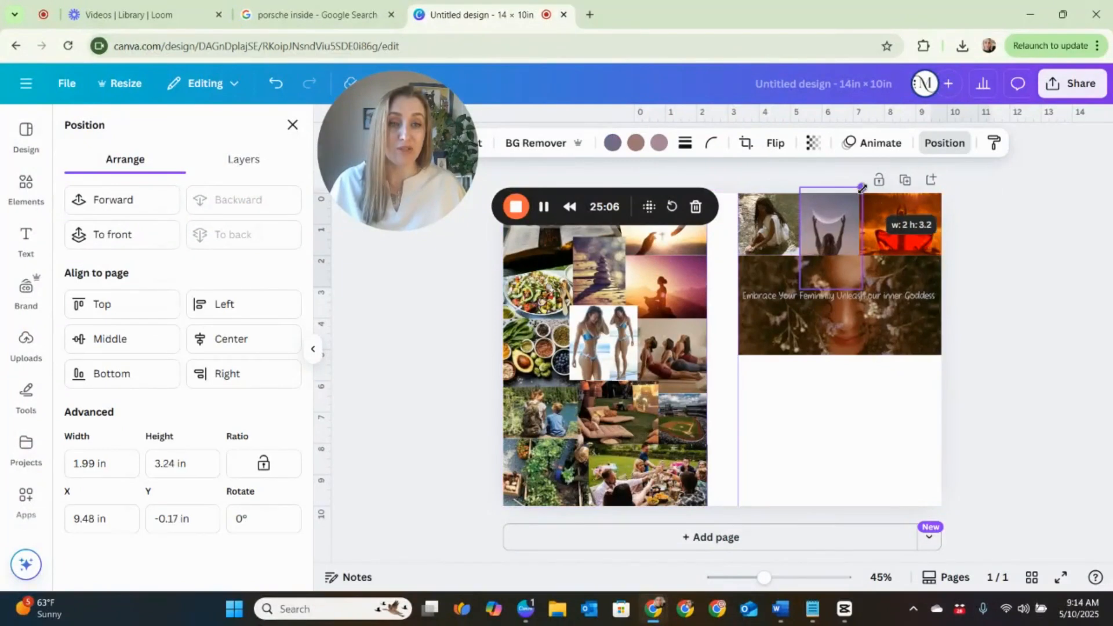
left_click(891, 439)
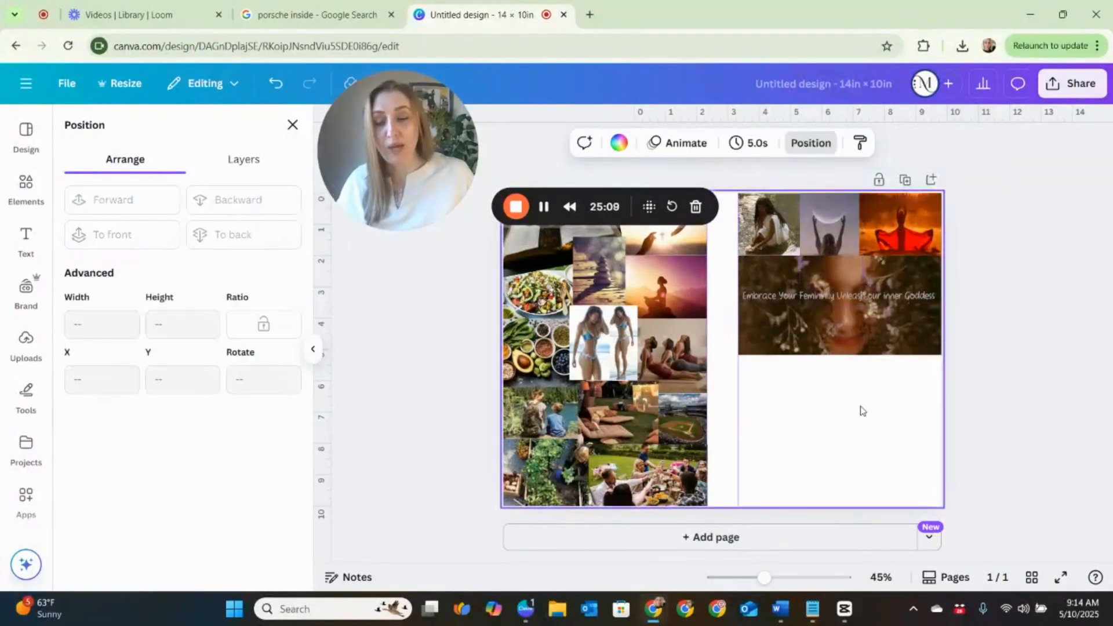
left_click(293, 124)
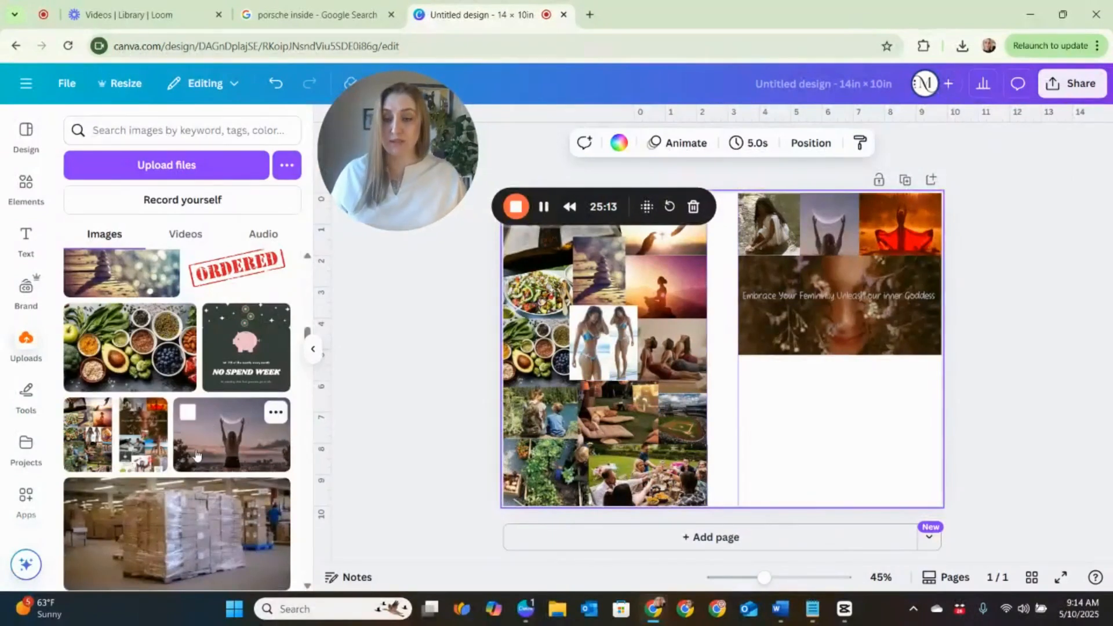
Add the uploaded beach image of the couple under the straw umbrella, shrink it, and place it below the quote image at the page's right edge.
scroll(193, 461, "down", 1)
scroll(197, 461, "down", 3)
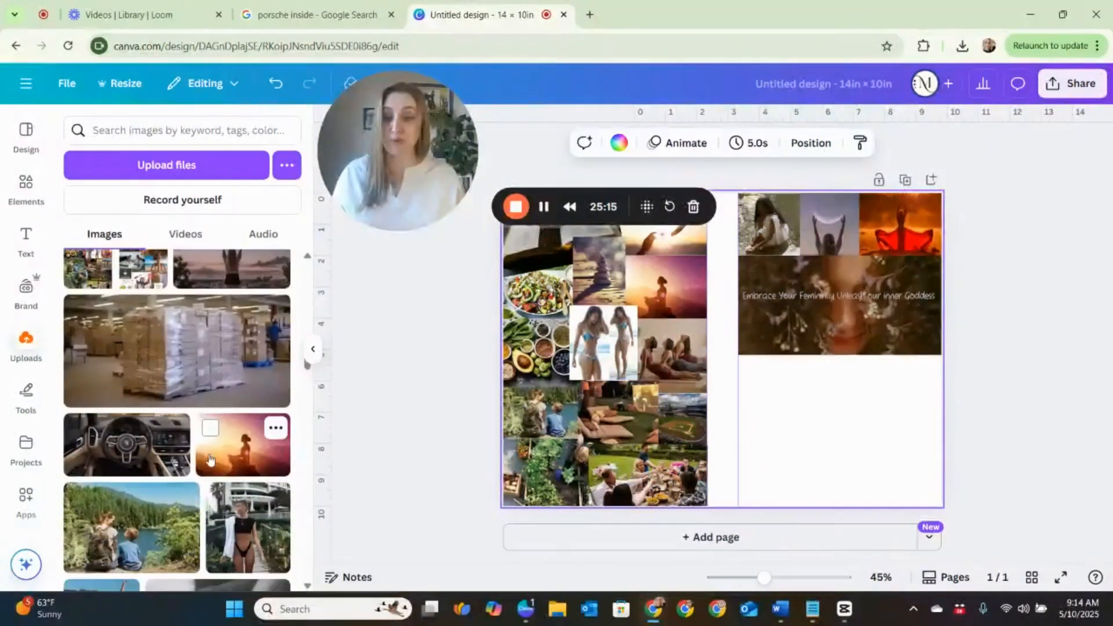
scroll(209, 460, "down", 1)
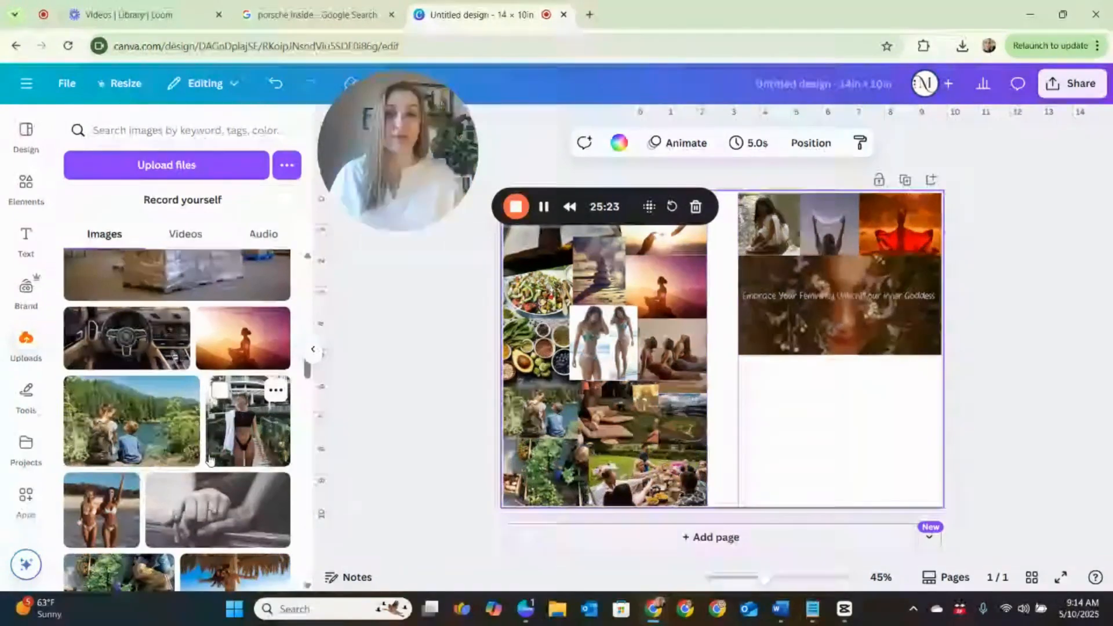
scroll(177, 477, "down", 1)
scroll(177, 477, "down", 2)
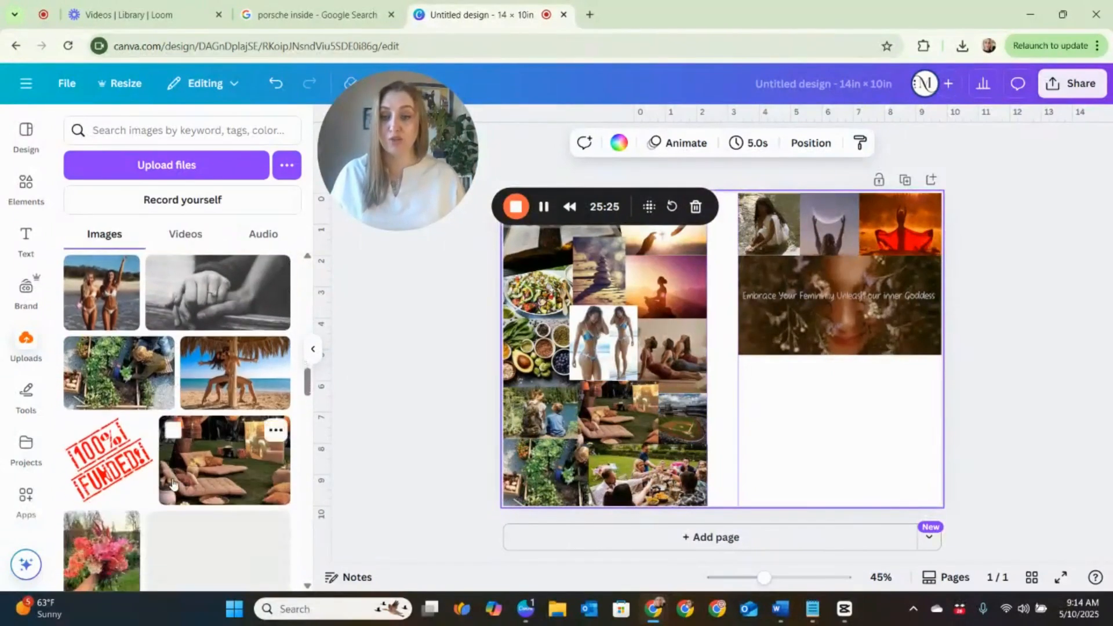
left_click(234, 377)
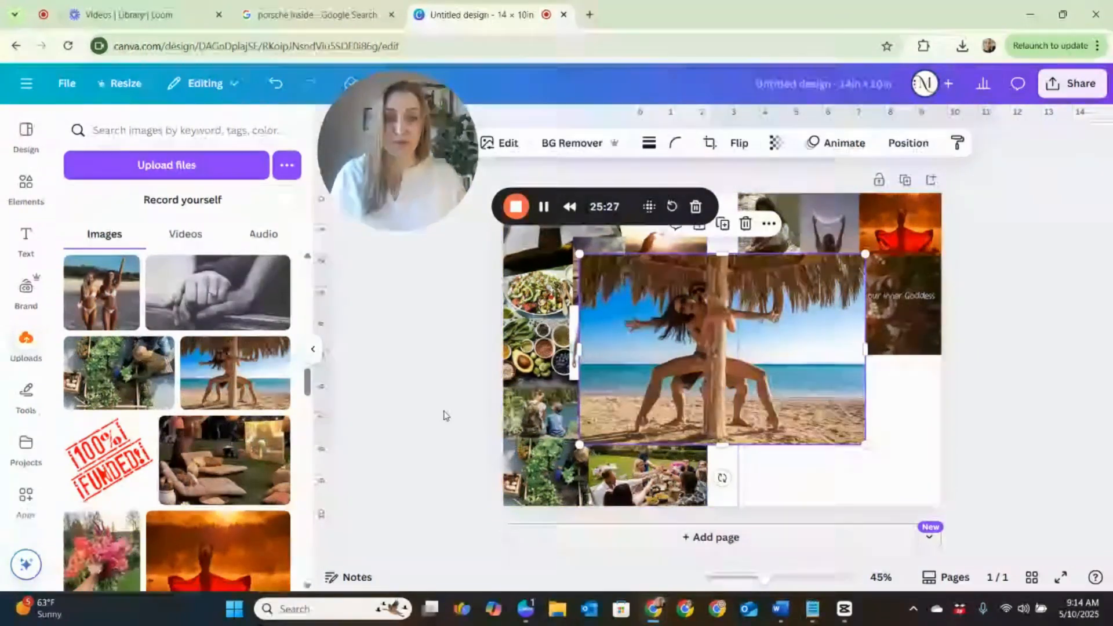
mouse_move(579, 254)
left_mouse_down()
mouse_move(681, 322)
mouse_move(708, 357)
mouse_move(586, 262)
mouse_move(484, 234)
mouse_move(513, 219)
mouse_move(571, 248)
left_mouse_up()
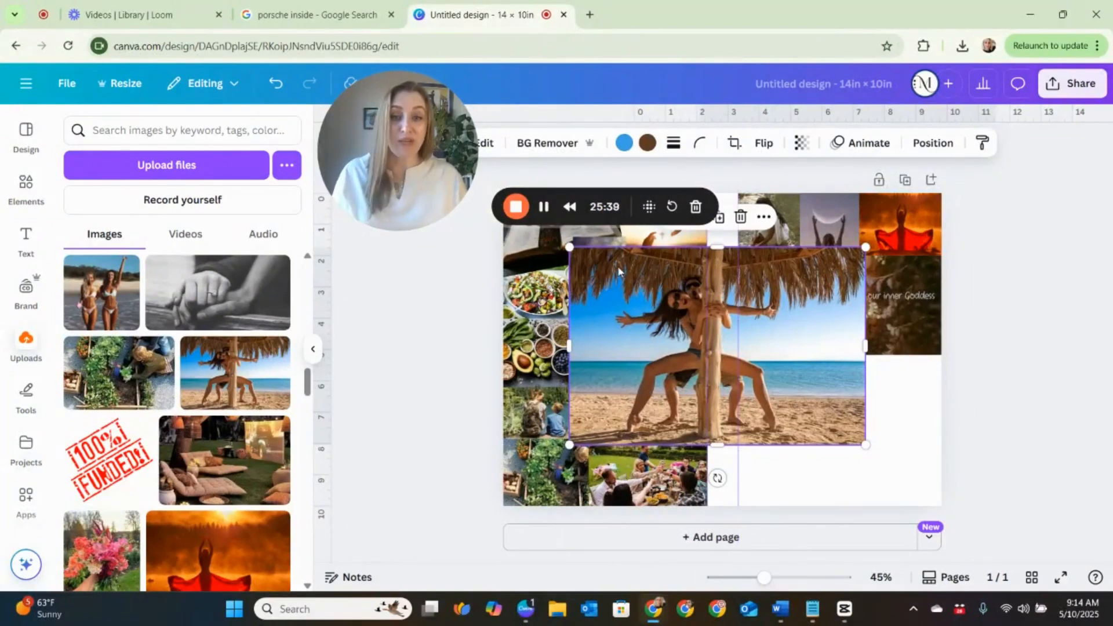
left_click_drag(569, 248, 790, 357)
left_click_drag(820, 432, 899, 401)
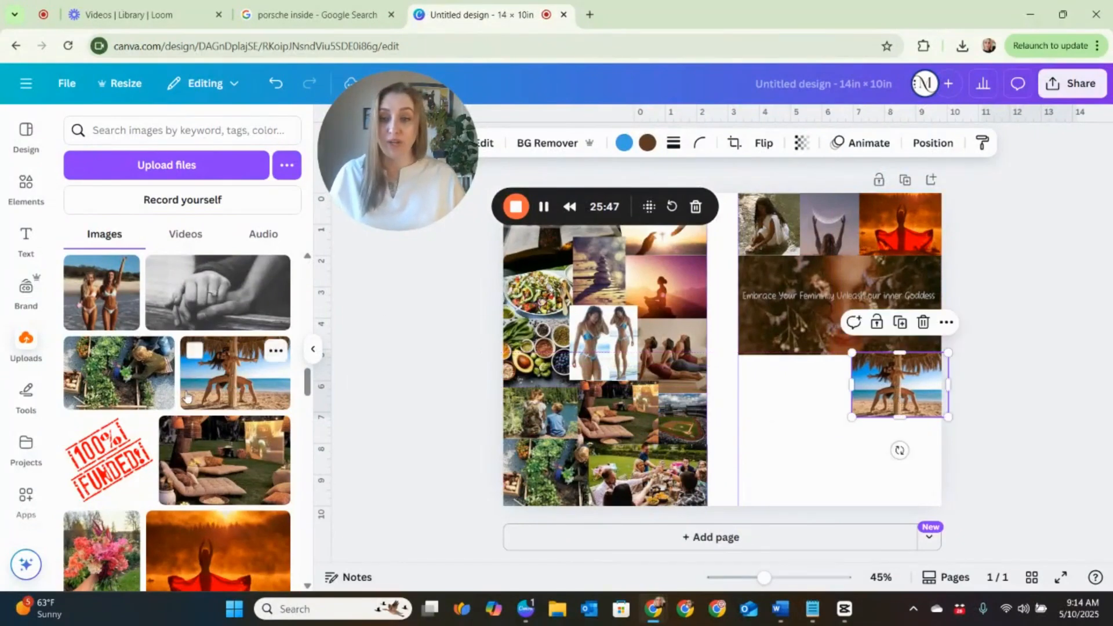
Add the uploaded black-and-white holding-hands image, shrink it below the quote image near the second guide, and slightly reduce the straw-umbrella image.
left_click(224, 301)
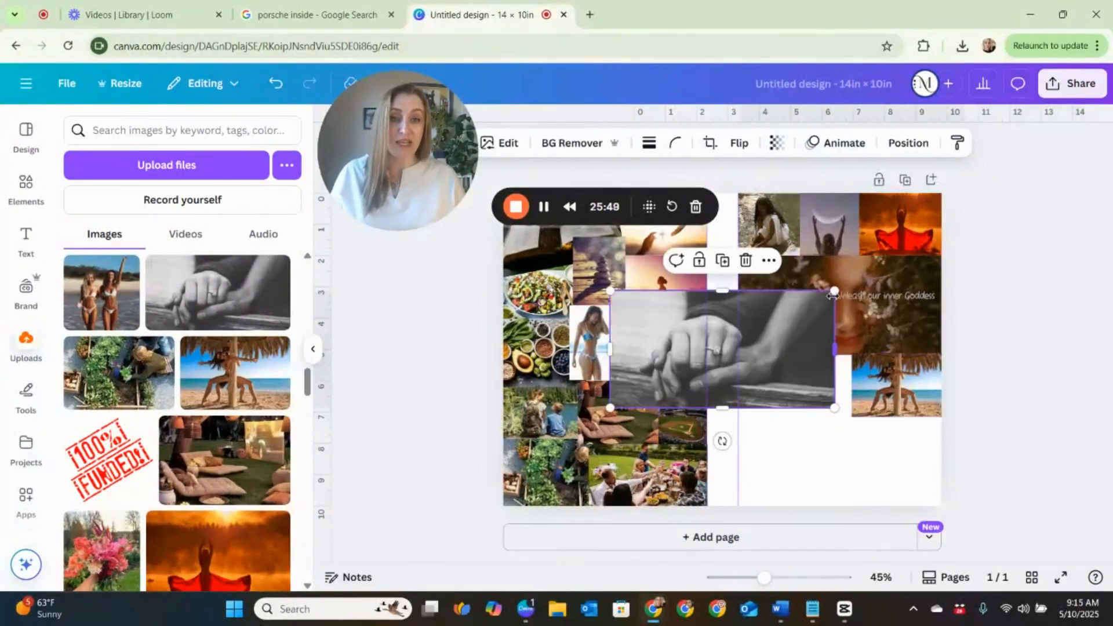
left_click_drag(833, 293, 738, 340)
left_click_drag(701, 386, 817, 393)
left_click_drag(852, 346, 833, 356)
left_click_drag(774, 387, 870, 405)
left_click(873, 414)
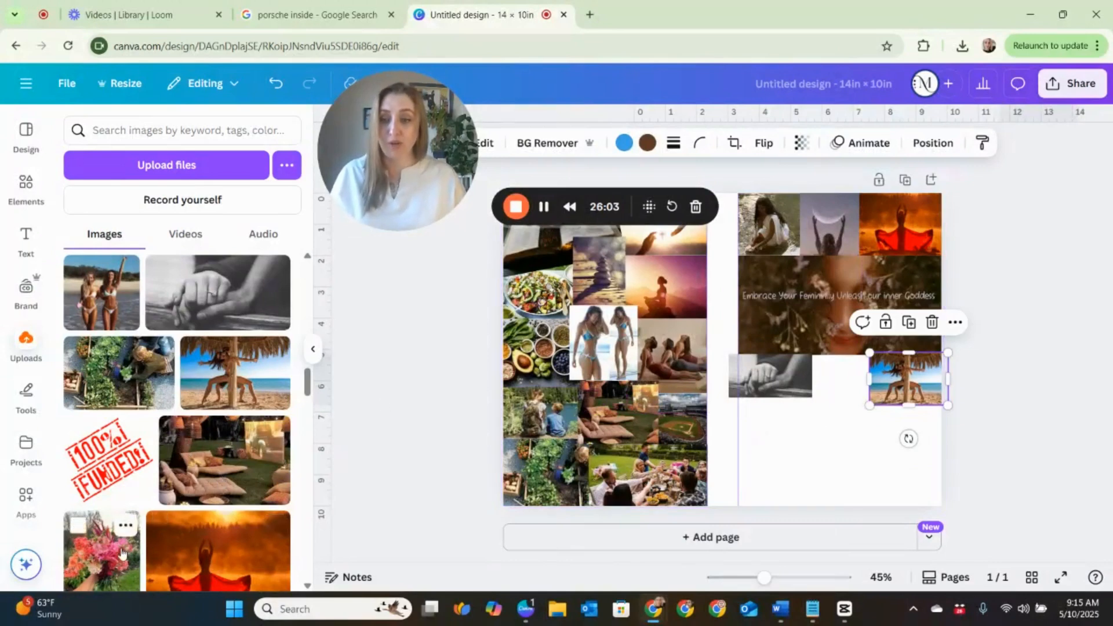
Add the uploaded image of the two women in bikinis and shrink it into the gap between the holding-hands and straw-umbrella images.
scroll(223, 406, "up", 3)
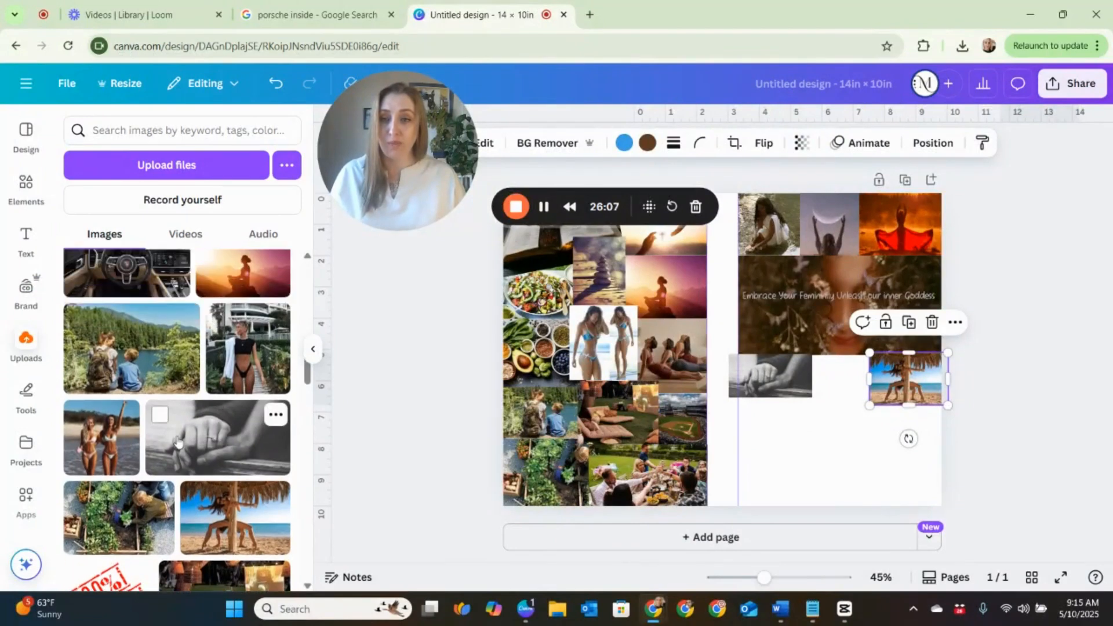
left_click(104, 463)
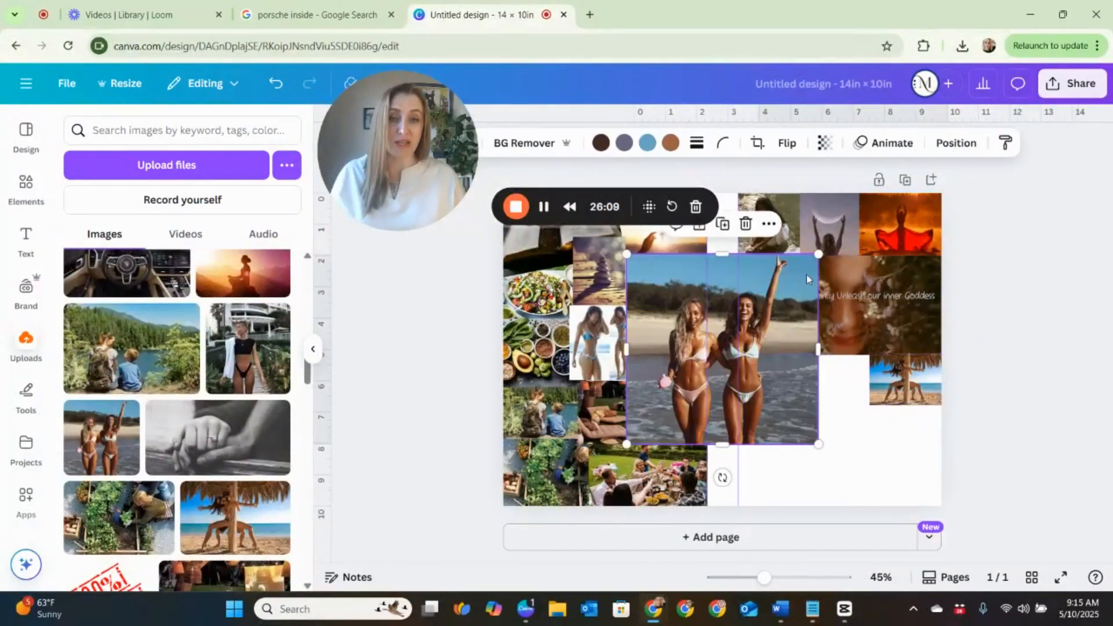
left_click_drag(818, 252, 696, 376)
left_click_drag(659, 432, 841, 409)
left_click_drag(875, 355, 875, 414)
Add the uploaded "You know it's the one" couple image, shrink it beneath the holding-hands image, and align both with the second guide.
scroll(152, 419, "up", 3)
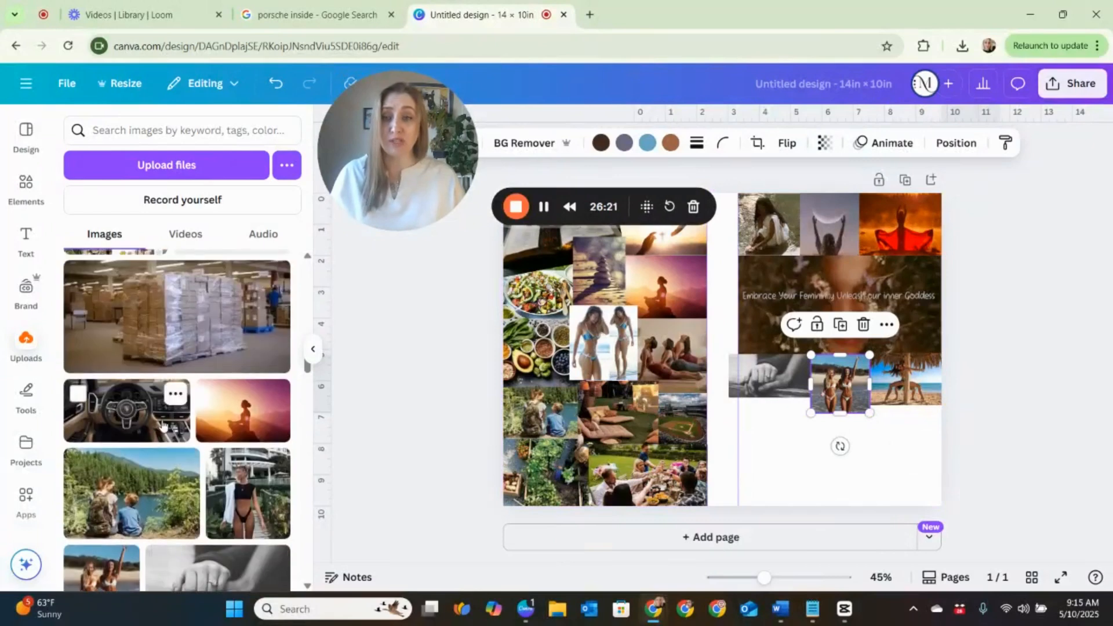
scroll(164, 426, "up", 4)
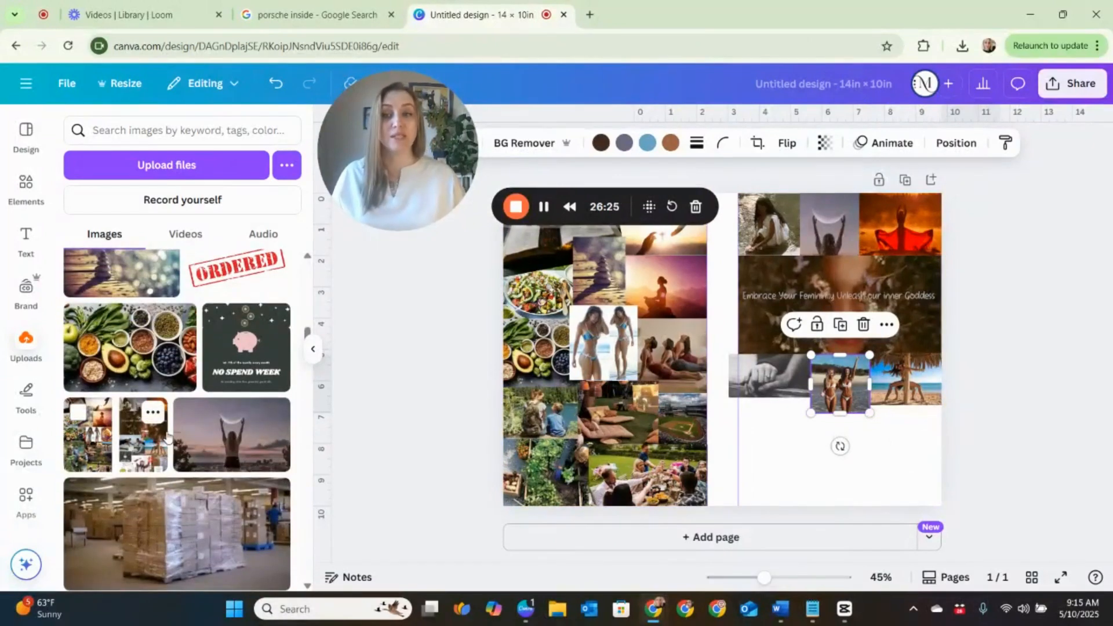
scroll(150, 435, "up", 5)
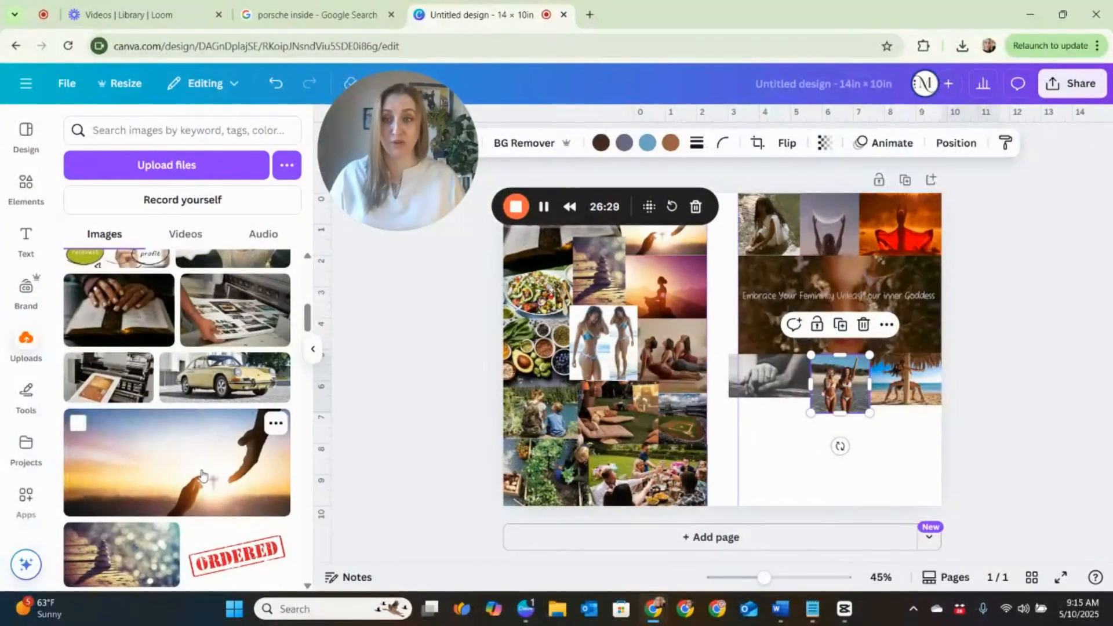
scroll(202, 475, "up", 3)
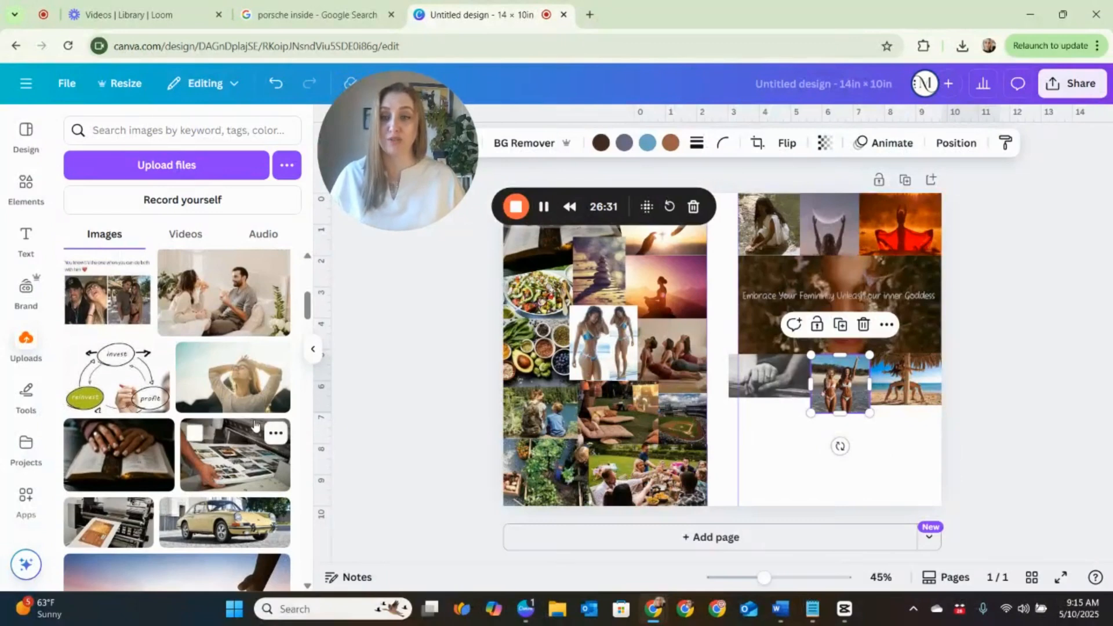
scroll(255, 425, "up", 3)
left_click(122, 456)
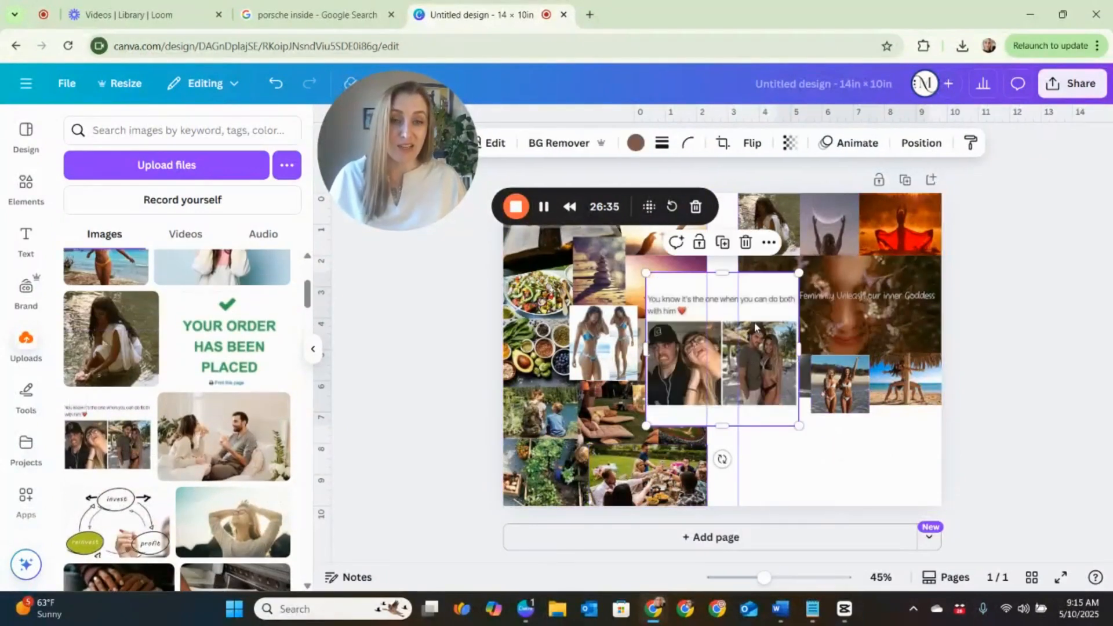
left_click_drag(646, 272, 557, 255)
left_click_drag(664, 308, 655, 334)
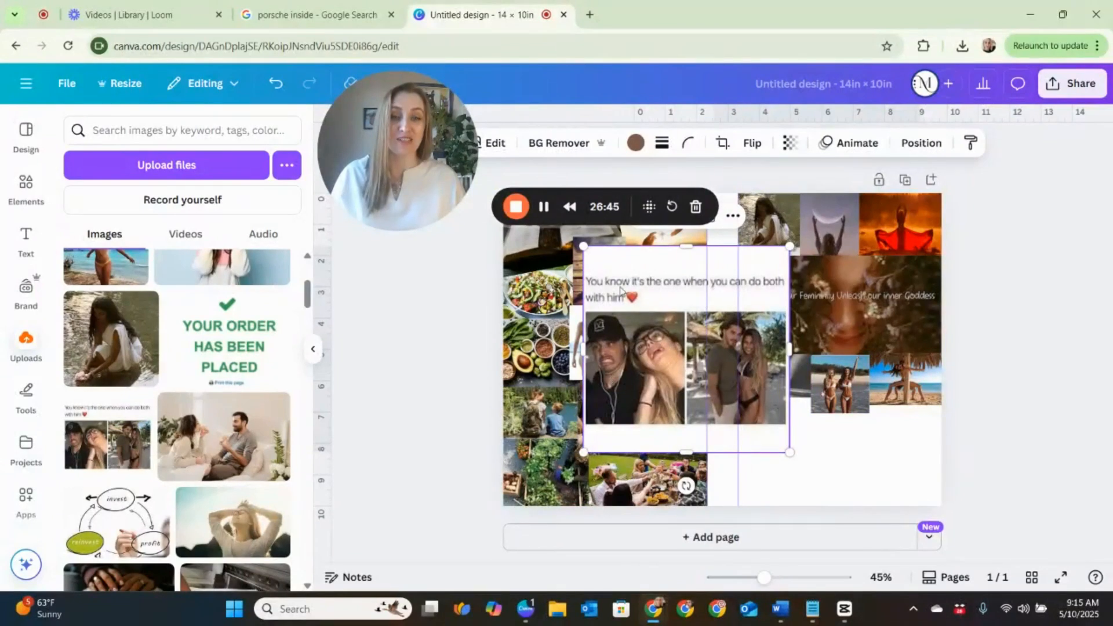
left_click_drag(586, 247, 762, 392)
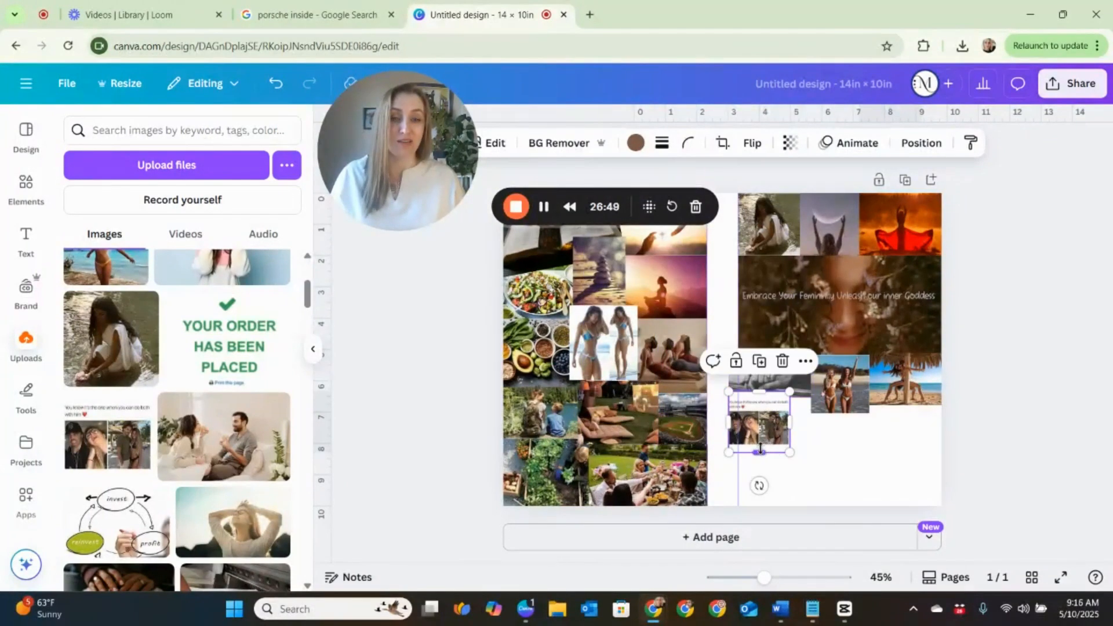
left_click_drag(760, 449, 812, 452)
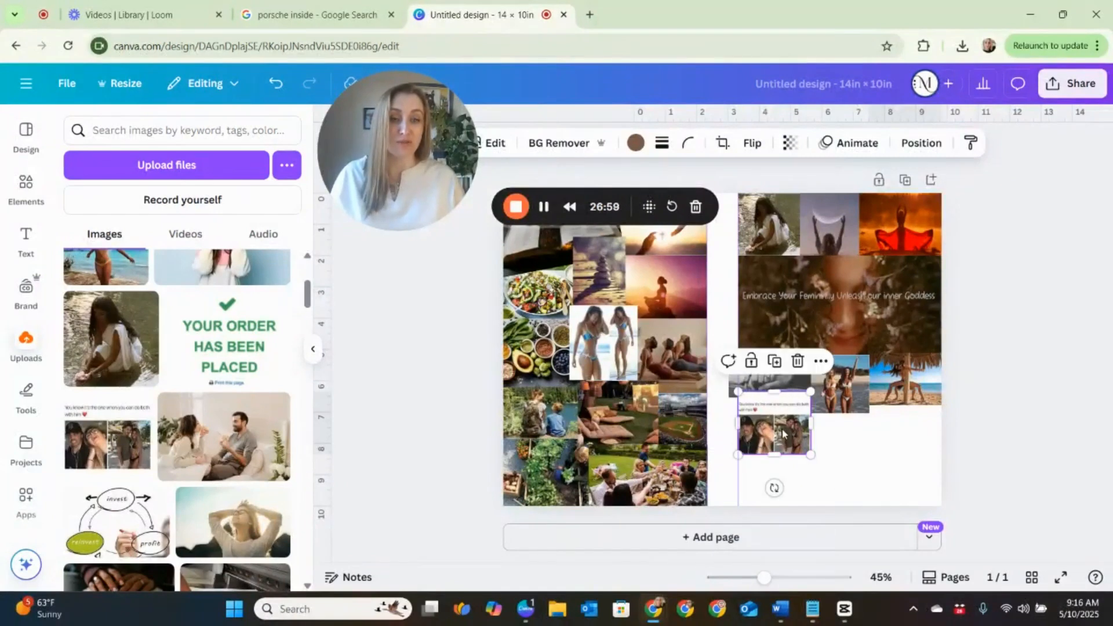
left_click_drag(773, 389, 737, 376)
left_click(751, 393)
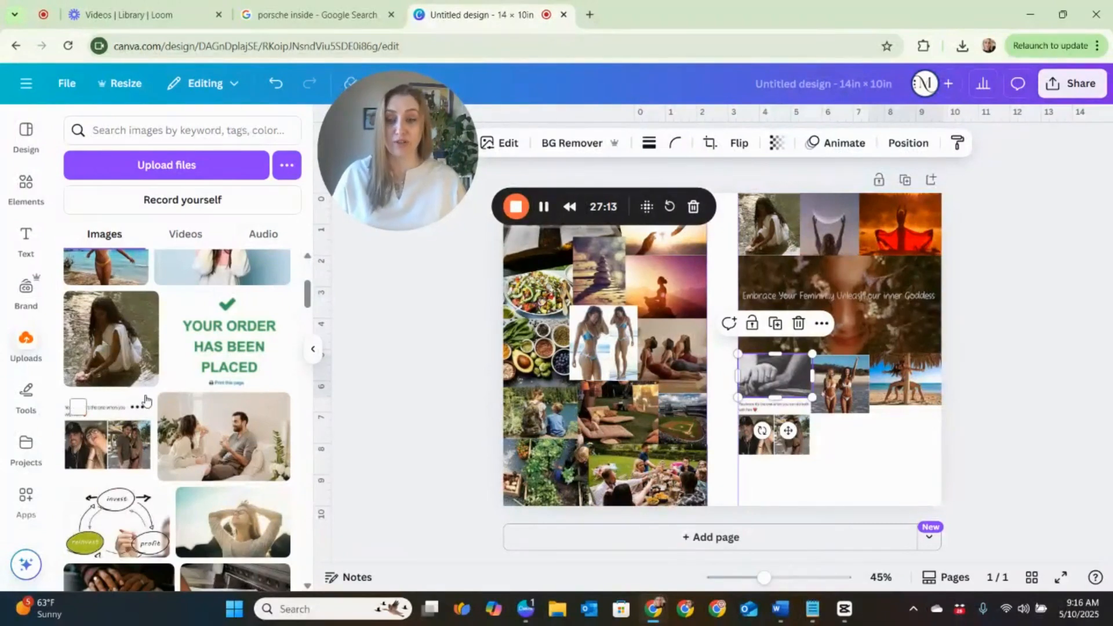
Add the uploaded warehouse pallet image, crop its left side, and shrink it into the page's lower-right corner, extending past the right edge.
scroll(185, 408, "down", 3)
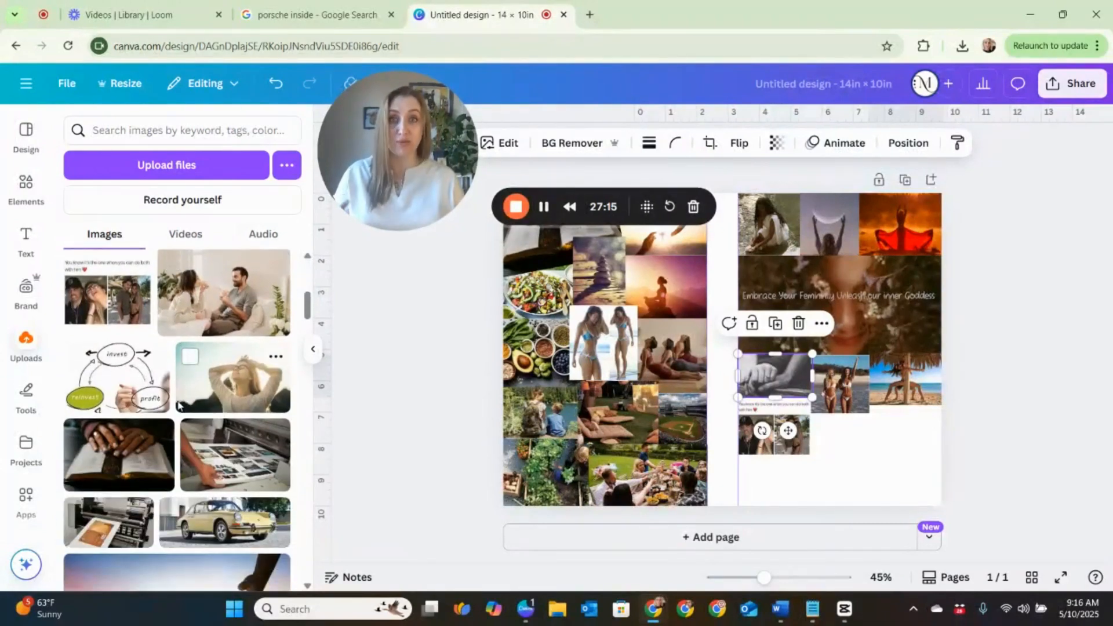
scroll(185, 417, "down", 10)
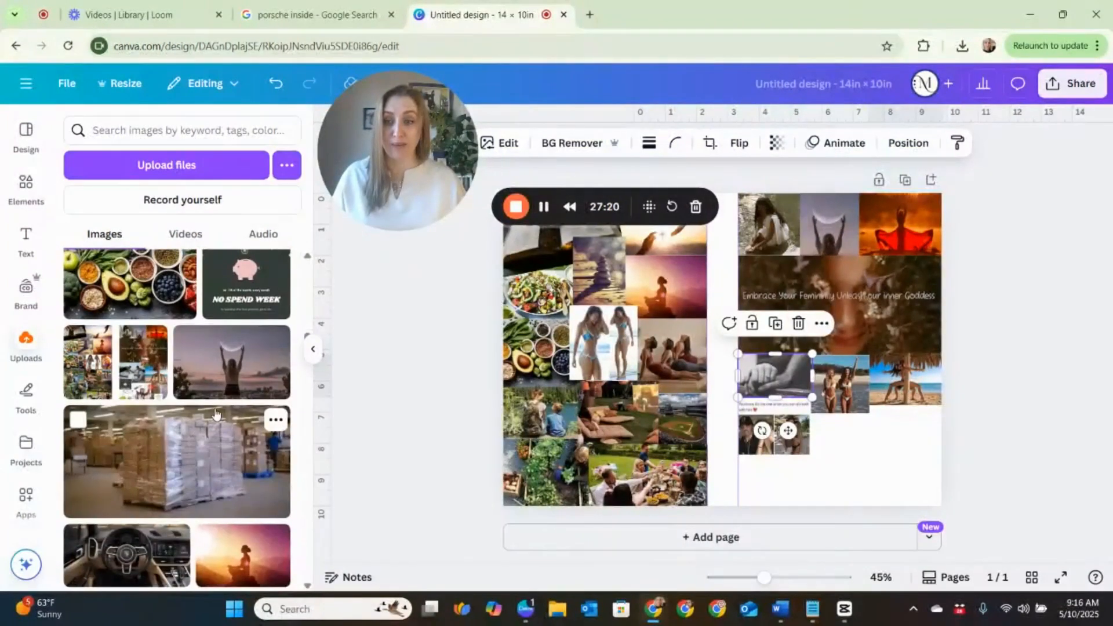
scroll(215, 418, "down", 1)
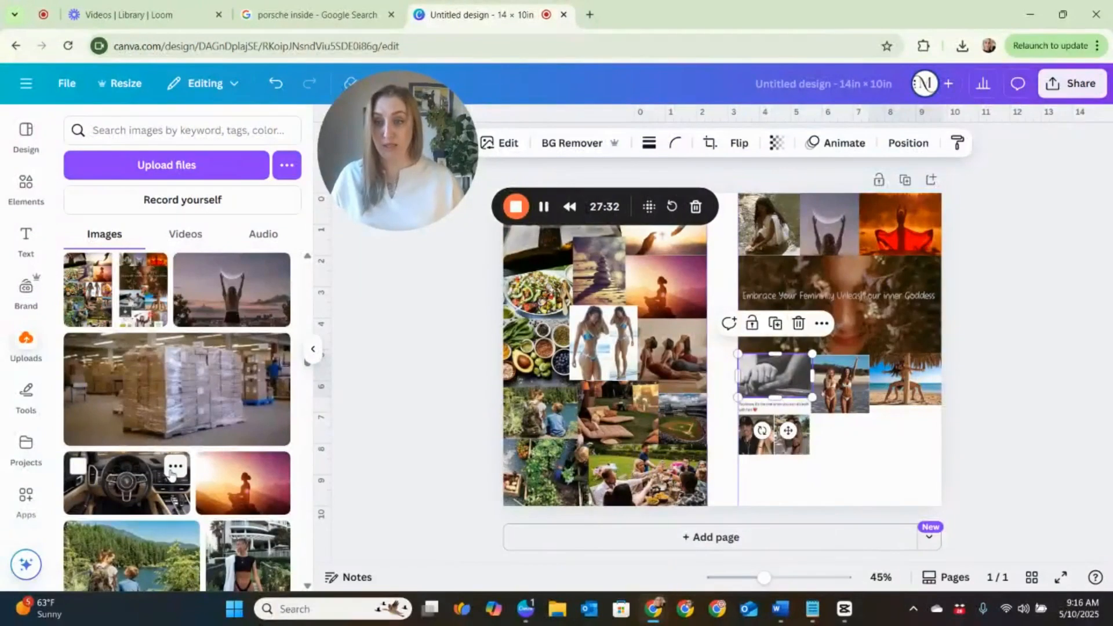
left_click(200, 394)
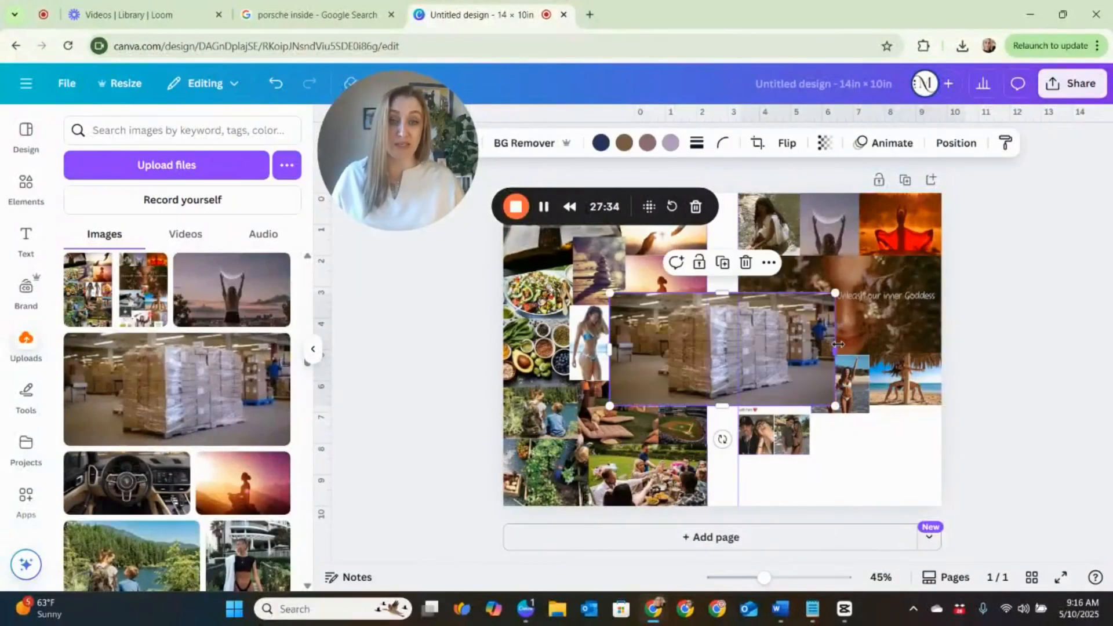
left_click_drag(610, 349, 653, 357)
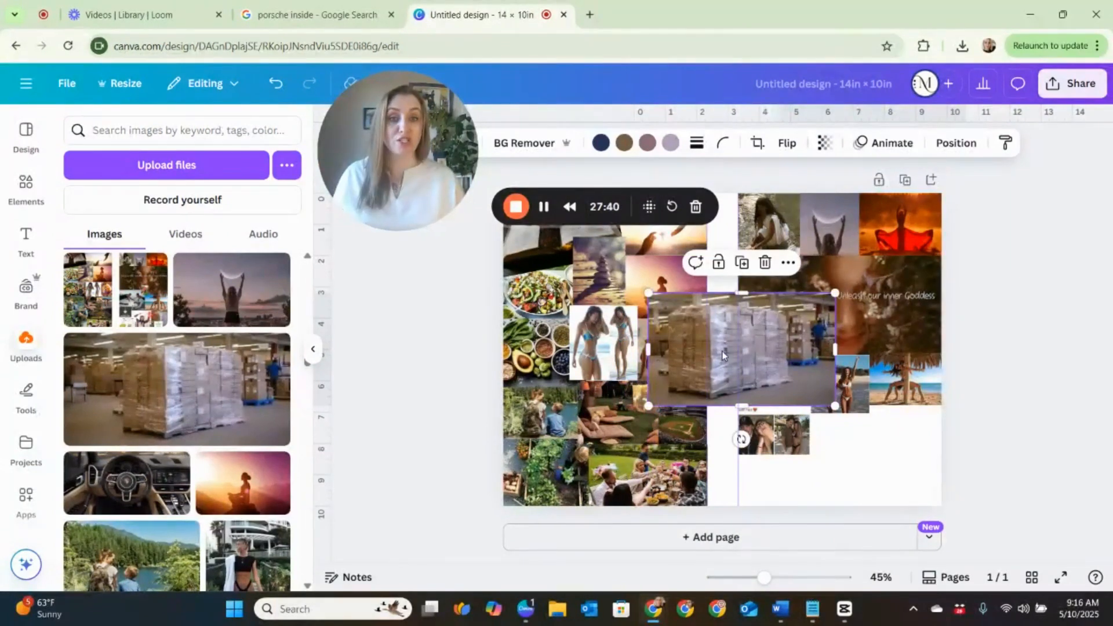
left_click_drag(725, 354, 911, 466)
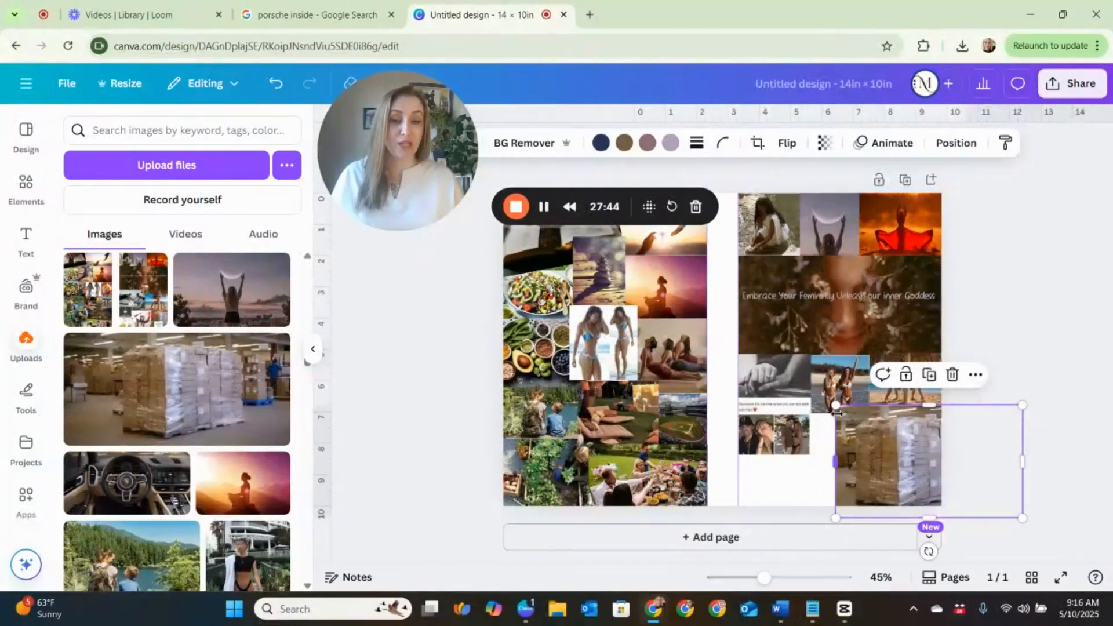
left_click_drag(833, 404, 870, 428)
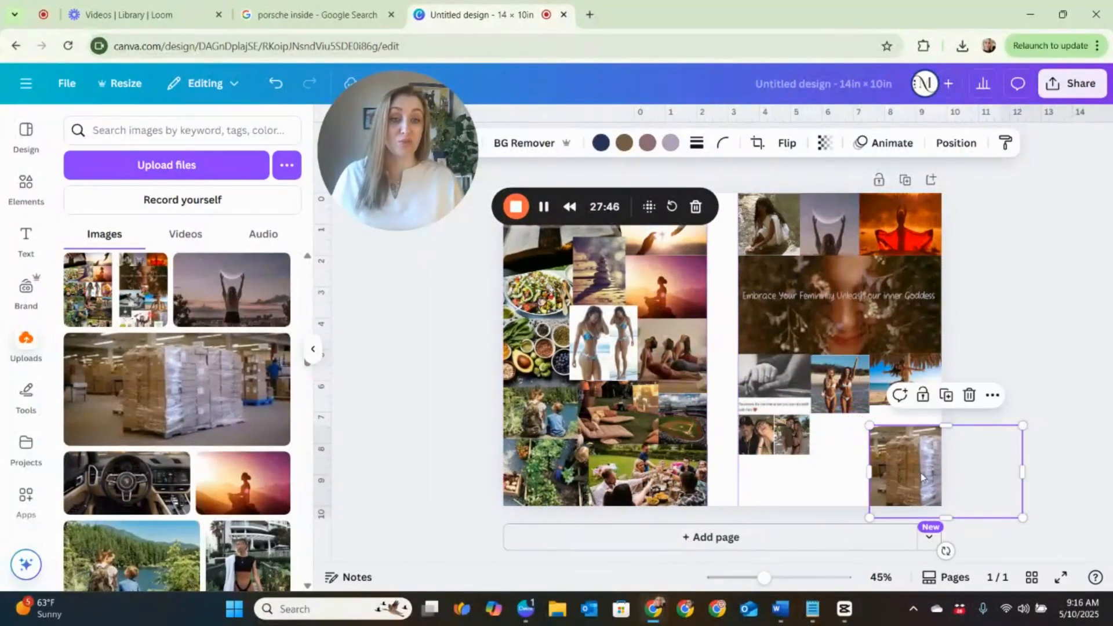
left_click_drag(921, 477, 891, 474)
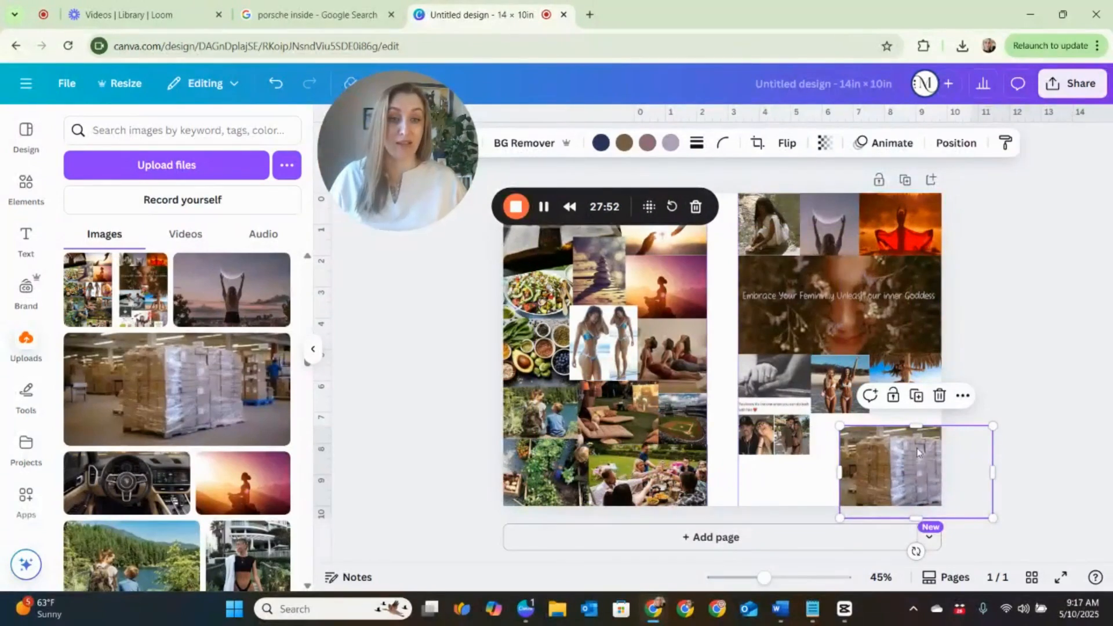
left_click_drag(903, 469, 904, 462)
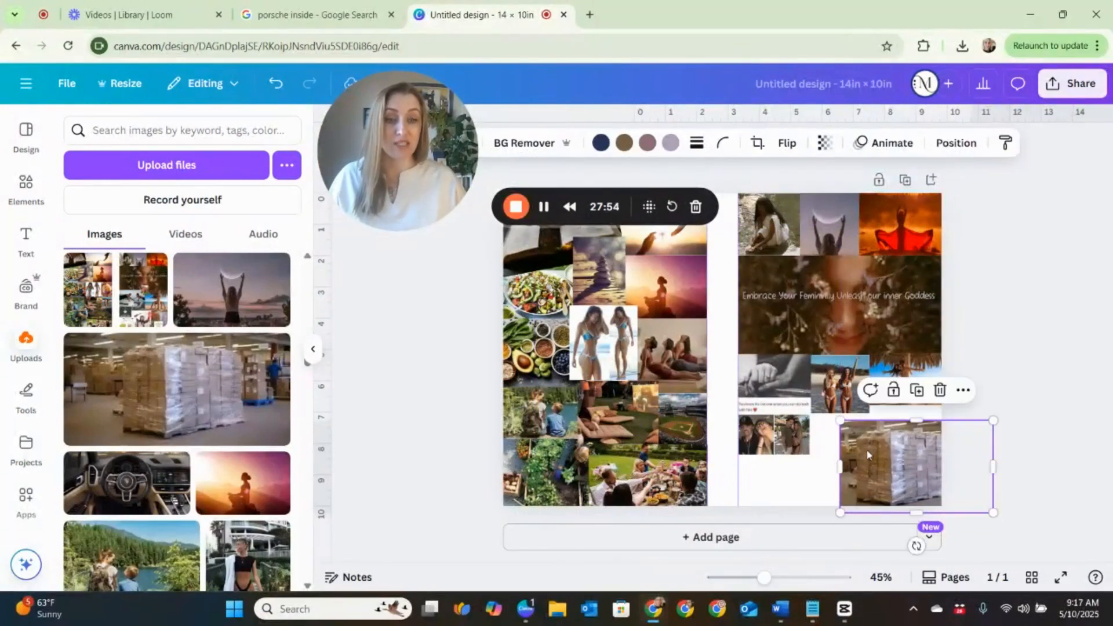
left_click_drag(841, 421, 849, 426)
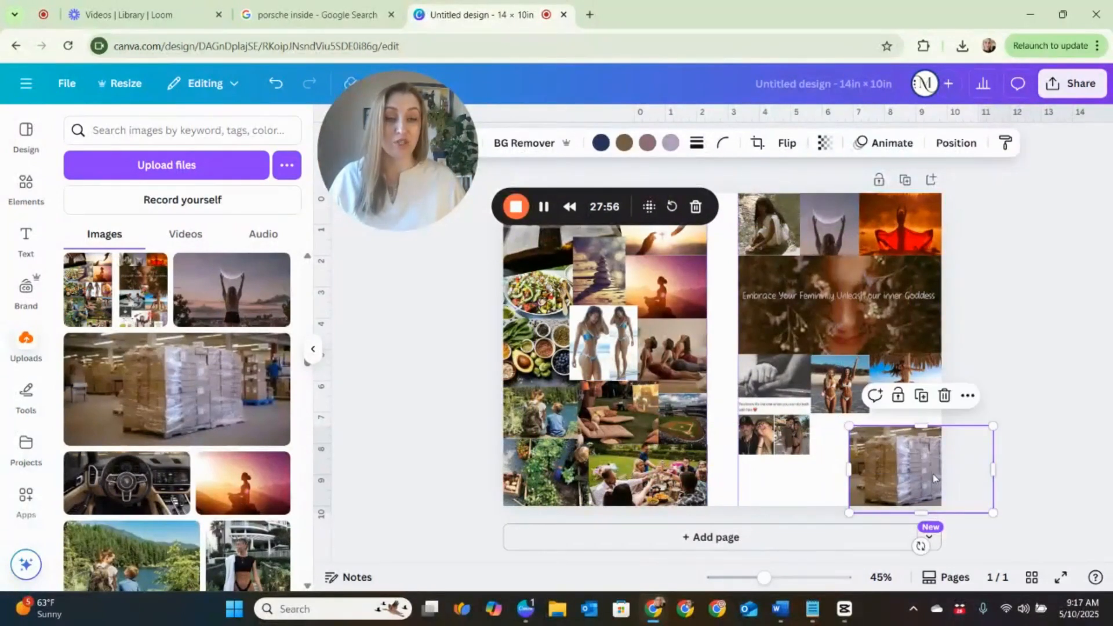
left_click_drag(922, 477, 915, 477)
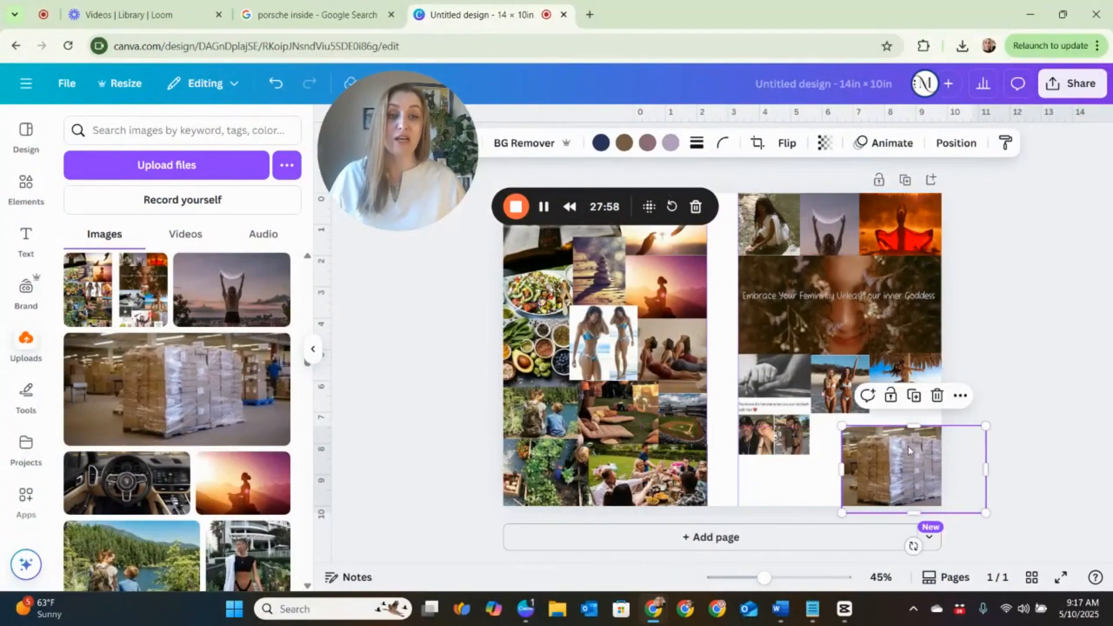
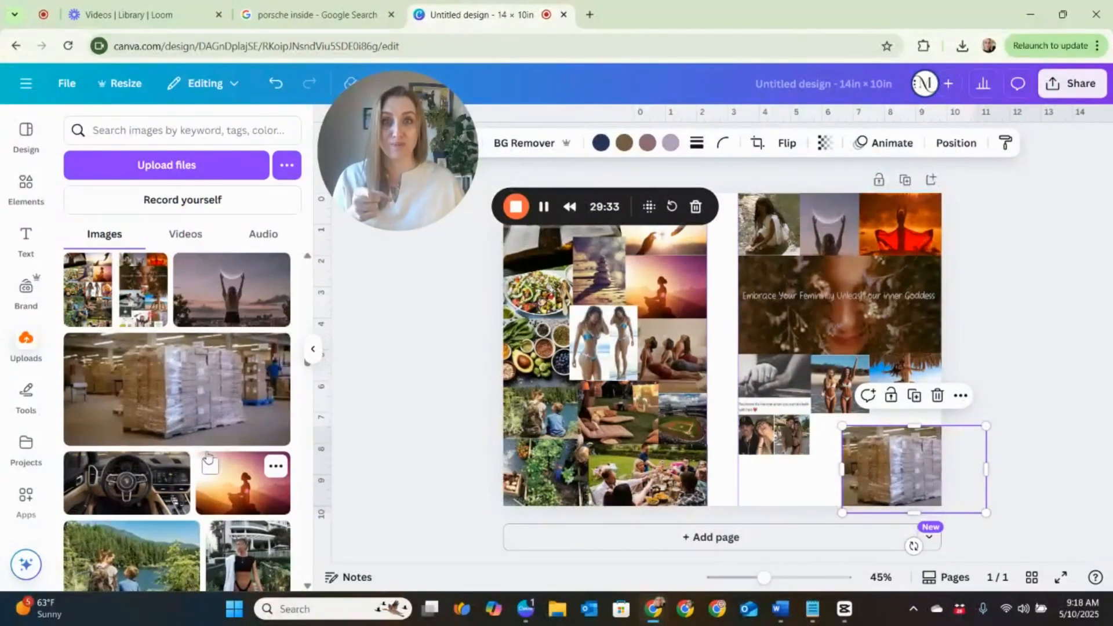
Add the uploaded "100% FUNDED!" stamp, shrink it over the holding-hands image, and enlarge the straw-umbrella image down to the pallet image.
scroll(209, 455, "down", 5)
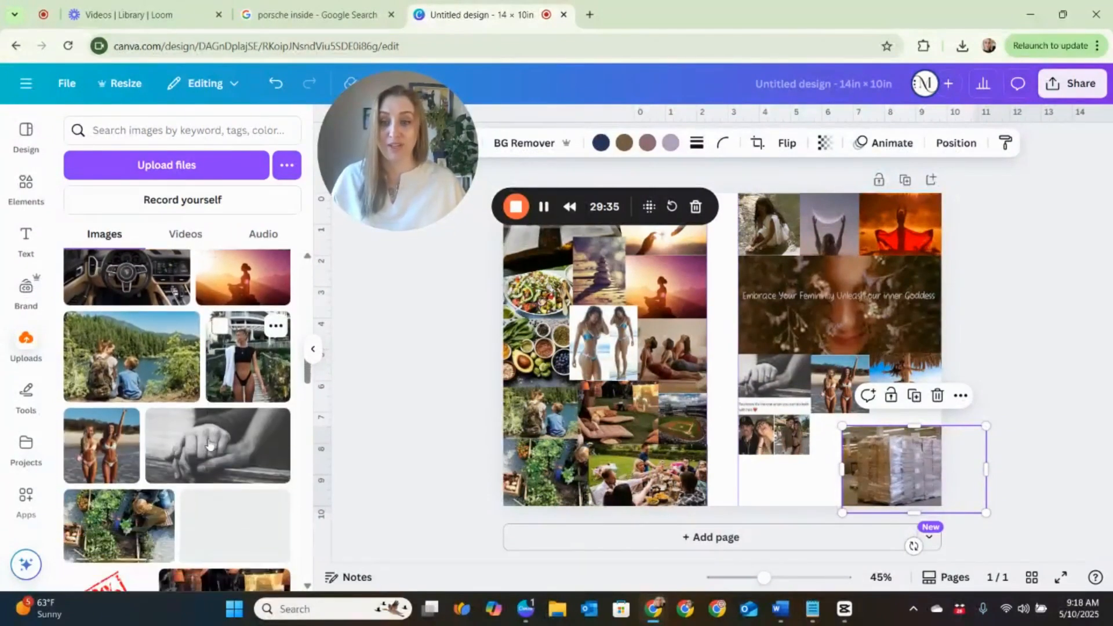
scroll(210, 446, "down", 2)
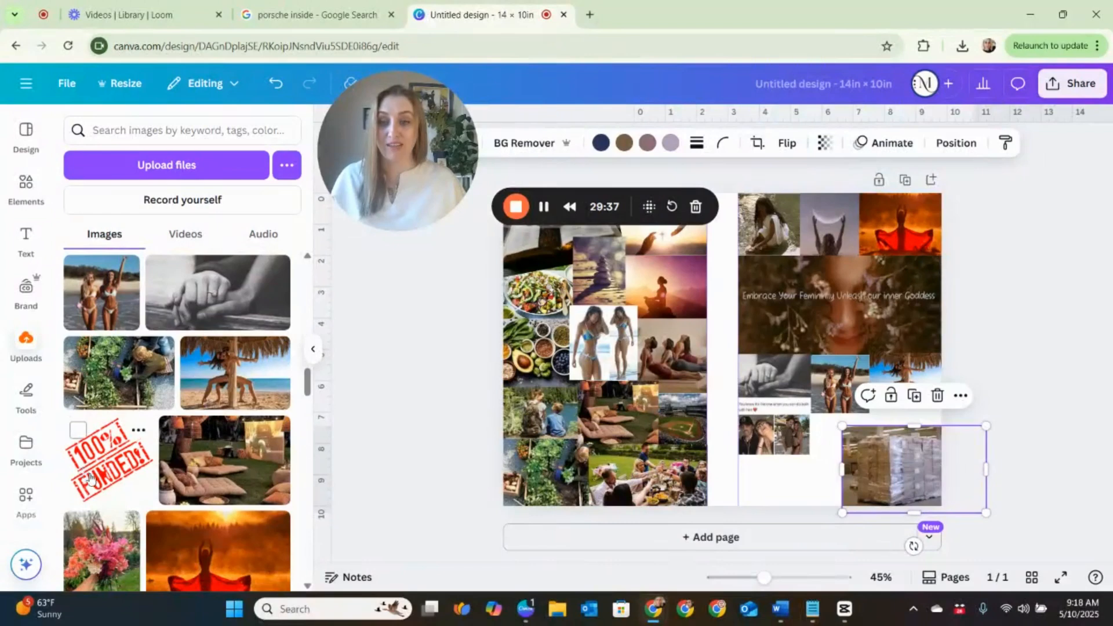
scroll(113, 473, "down", 2)
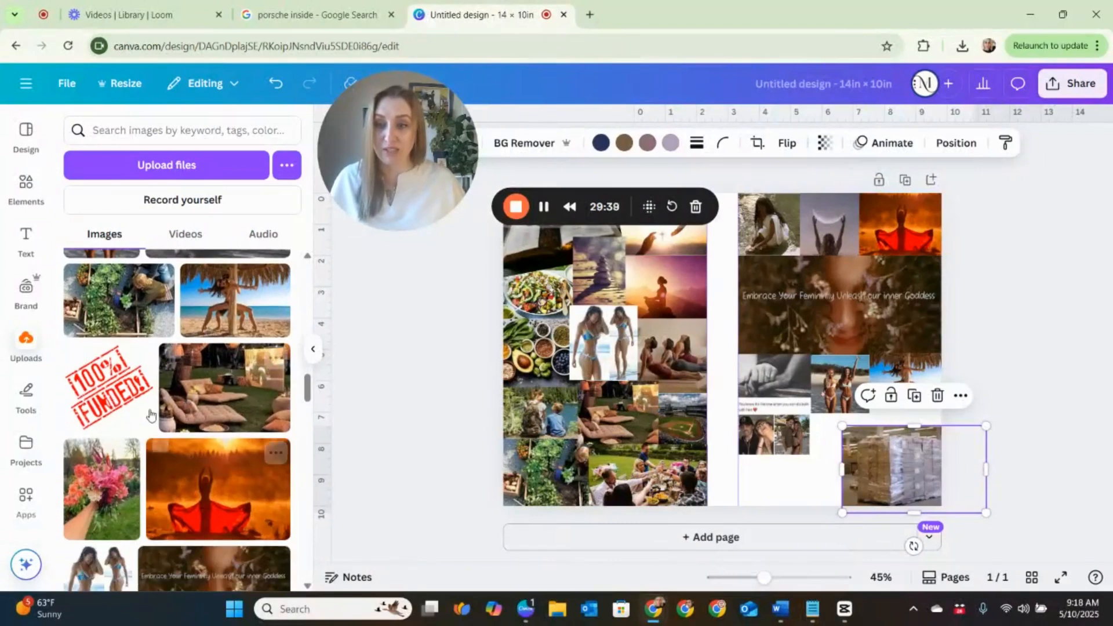
left_click(686, 373)
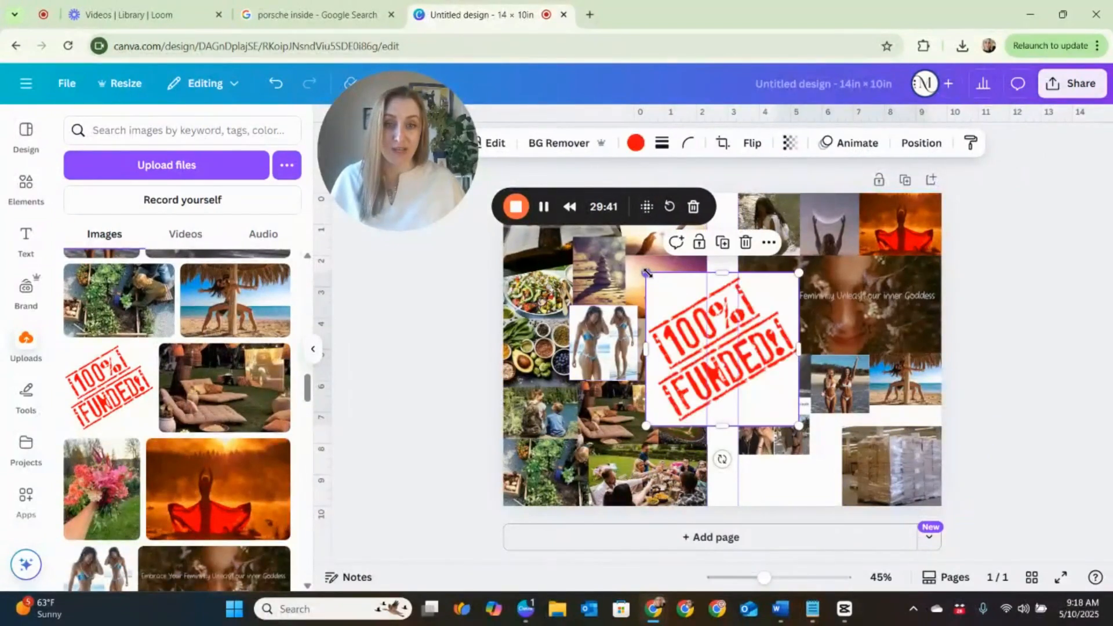
left_click_drag(646, 272, 732, 358)
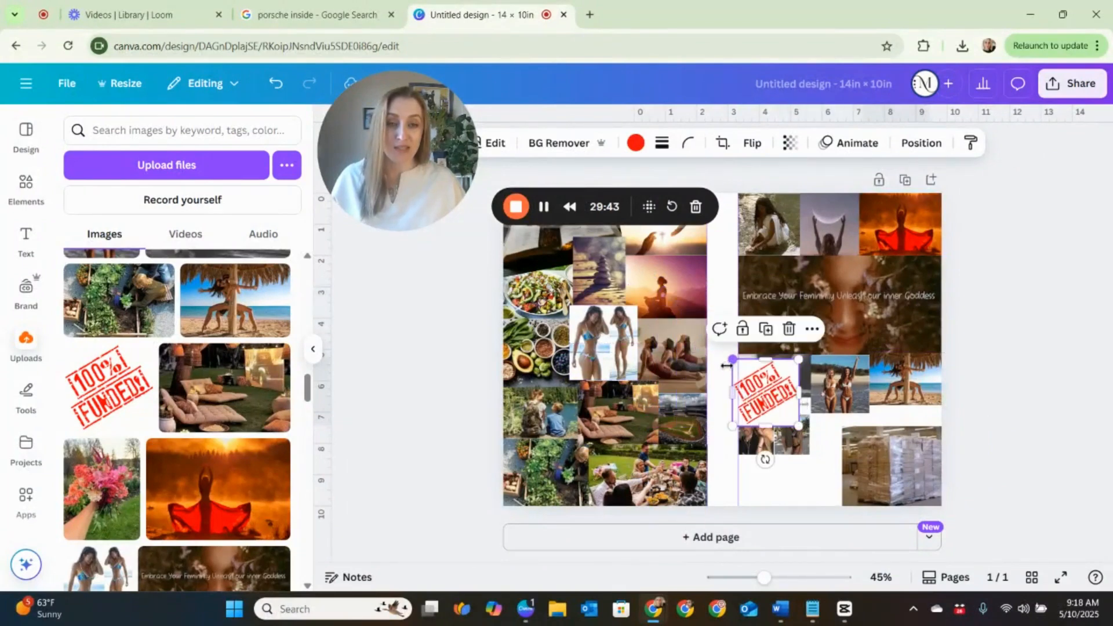
left_click_drag(782, 408, 789, 386)
left_click(907, 380)
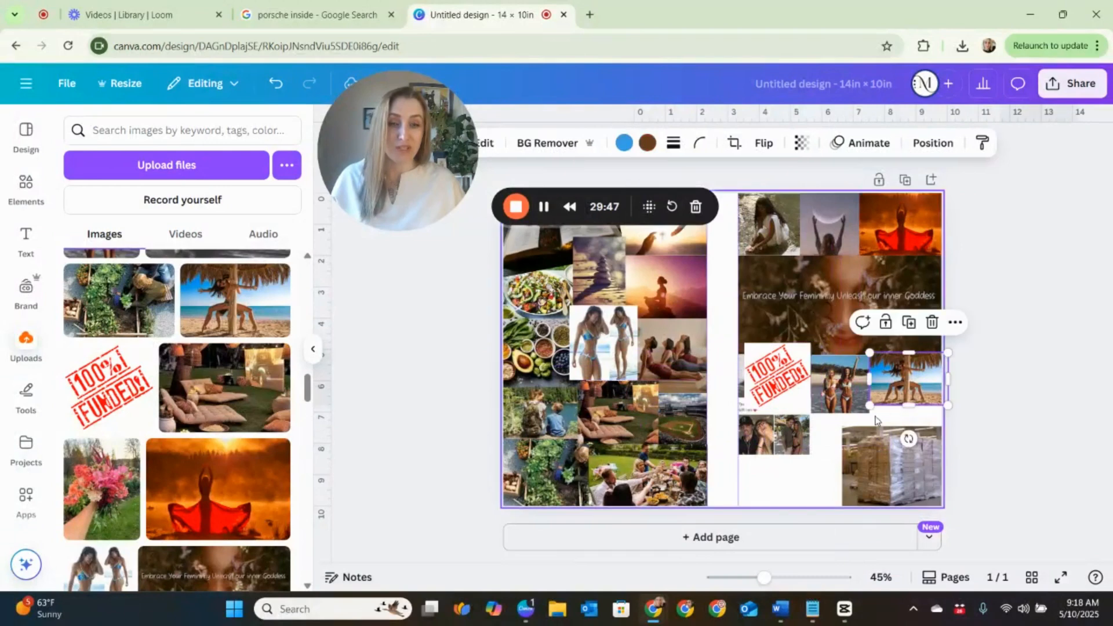
mouse_move(951, 404)
left_mouse_down()
mouse_move(981, 430)
mouse_move(935, 405)
left_mouse_up()
Remove the "100% FUNDED!" stamp's background and shrink it onto the upper-left corner of the pallet image.
left_click(772, 374)
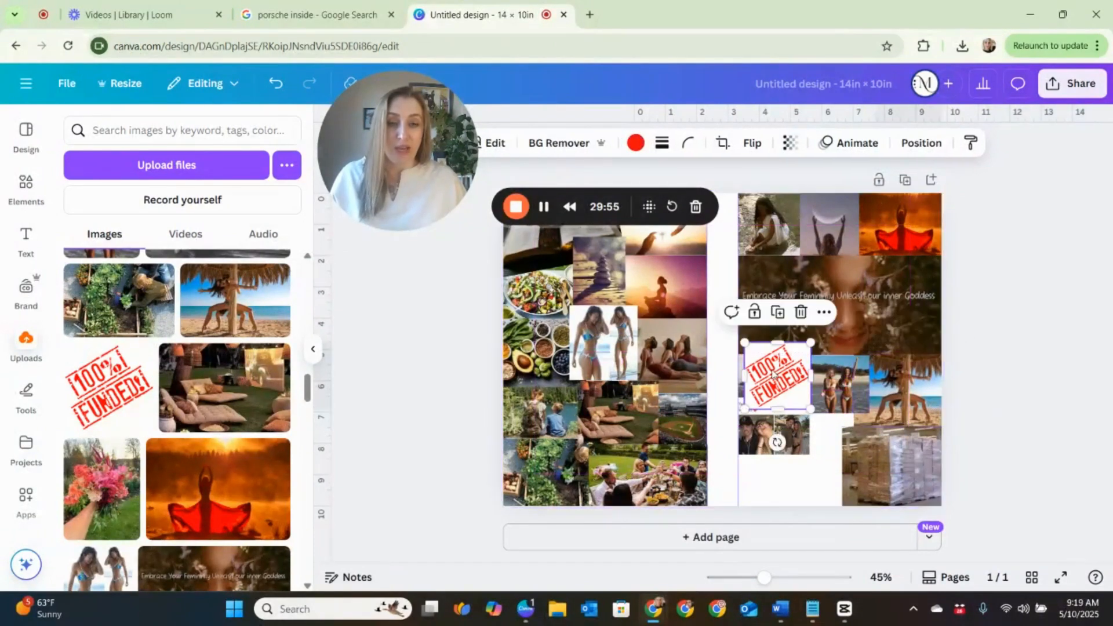
left_click(557, 148)
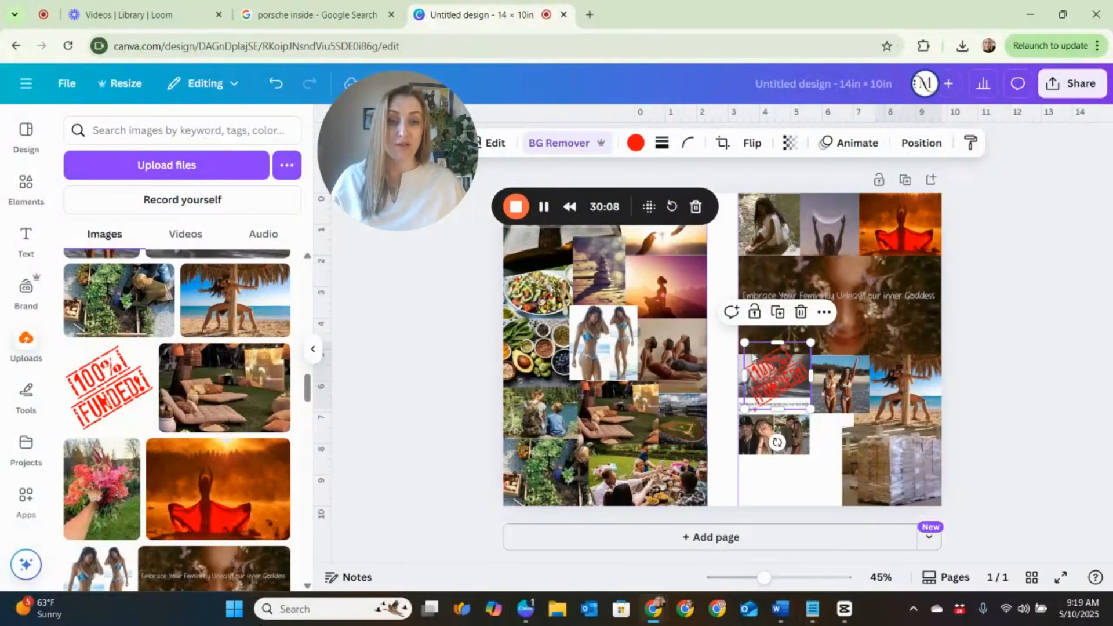
left_click_drag(746, 343, 861, 445)
Switch to the Google Images results and search for "excited".
scroll(264, 376, "up", 5)
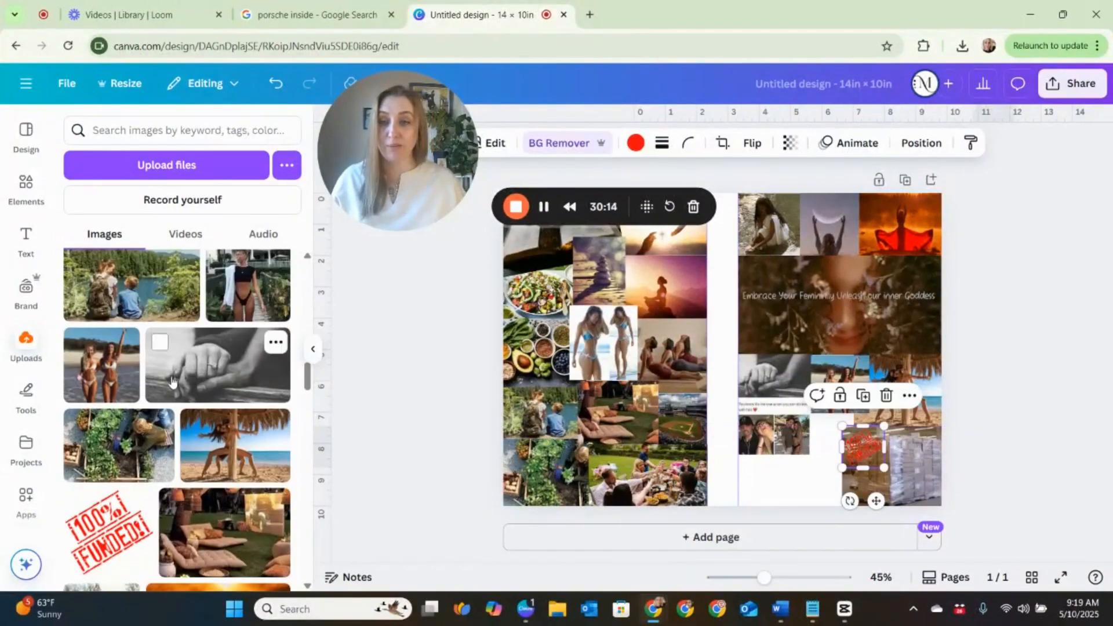
left_click(328, 16)
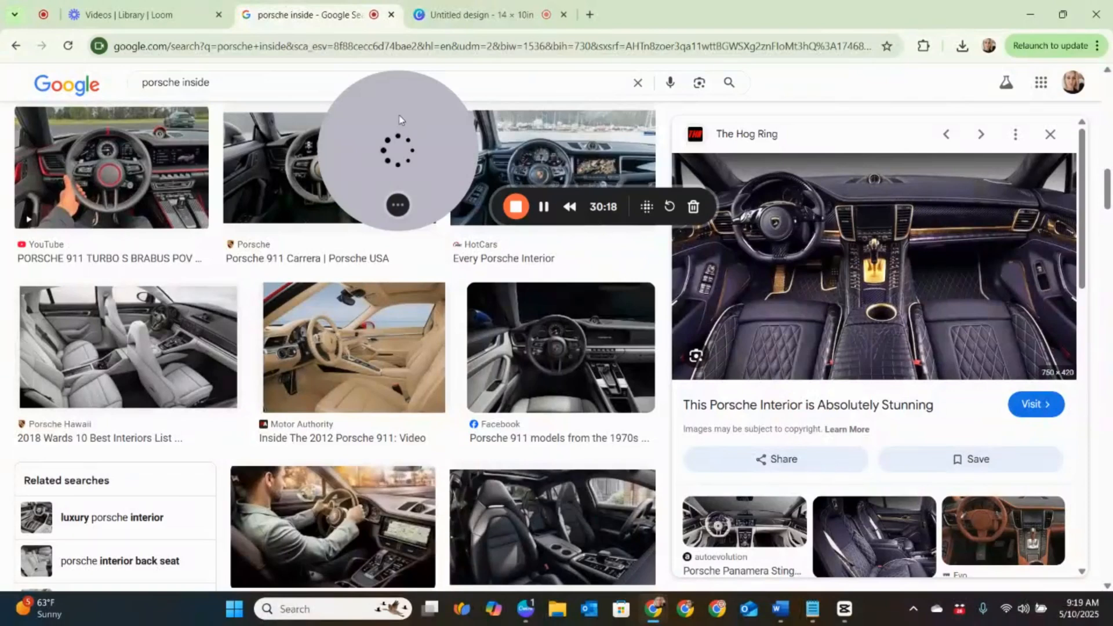
left_click_drag(406, 113, 951, 119)
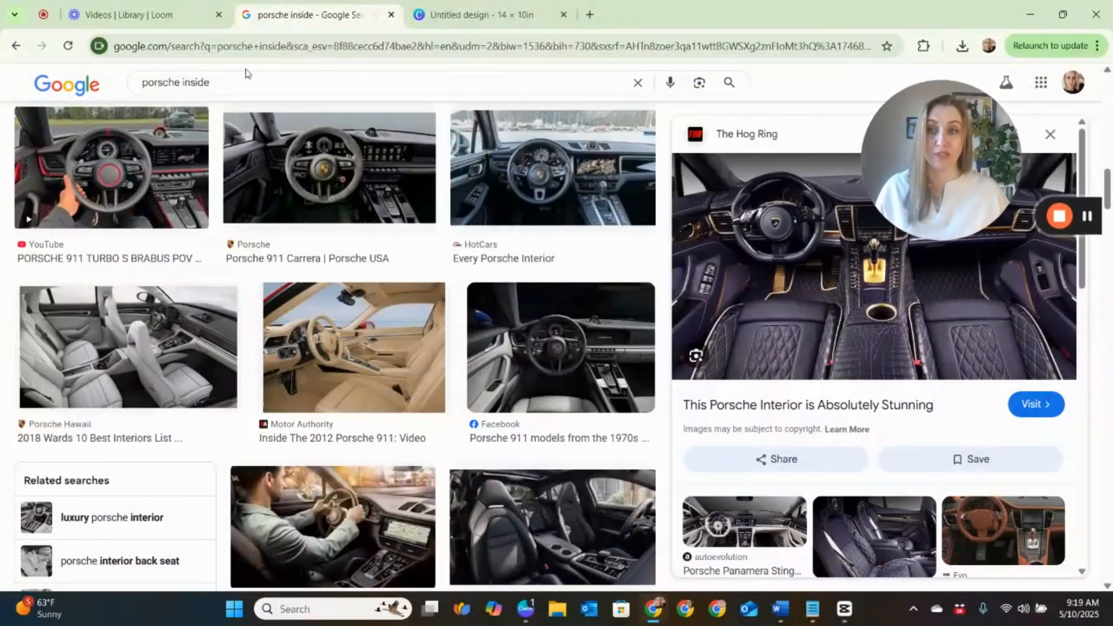
left_click_drag(211, 82, 113, 86)
type("excited")
key("Return")
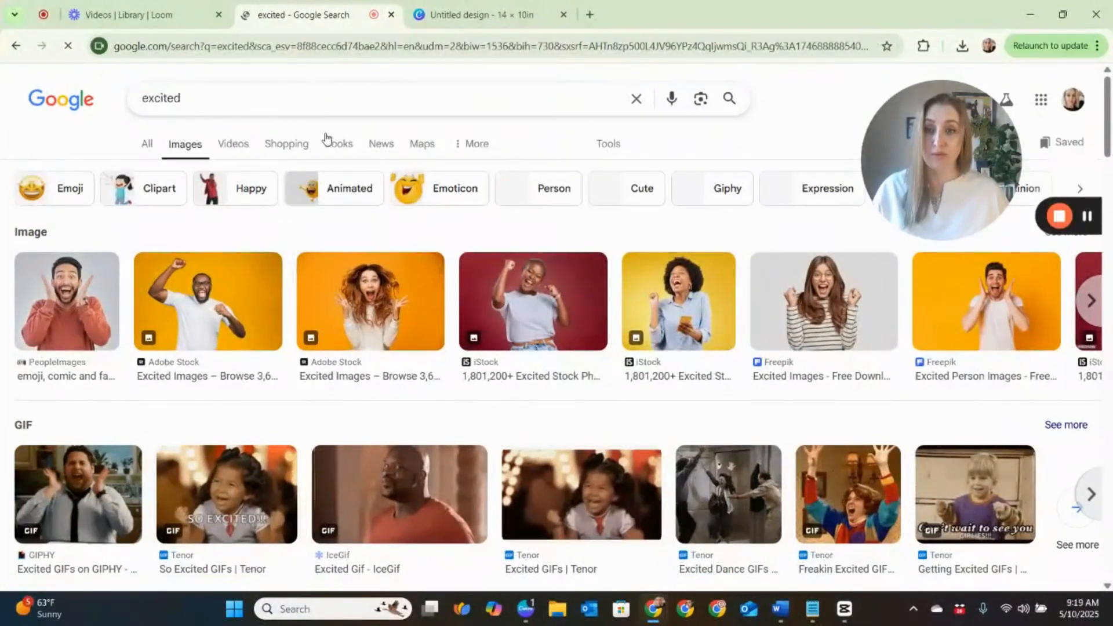
Search Google Images for "feeling", and refine the query to "feeling excited".
left_click(235, 99)
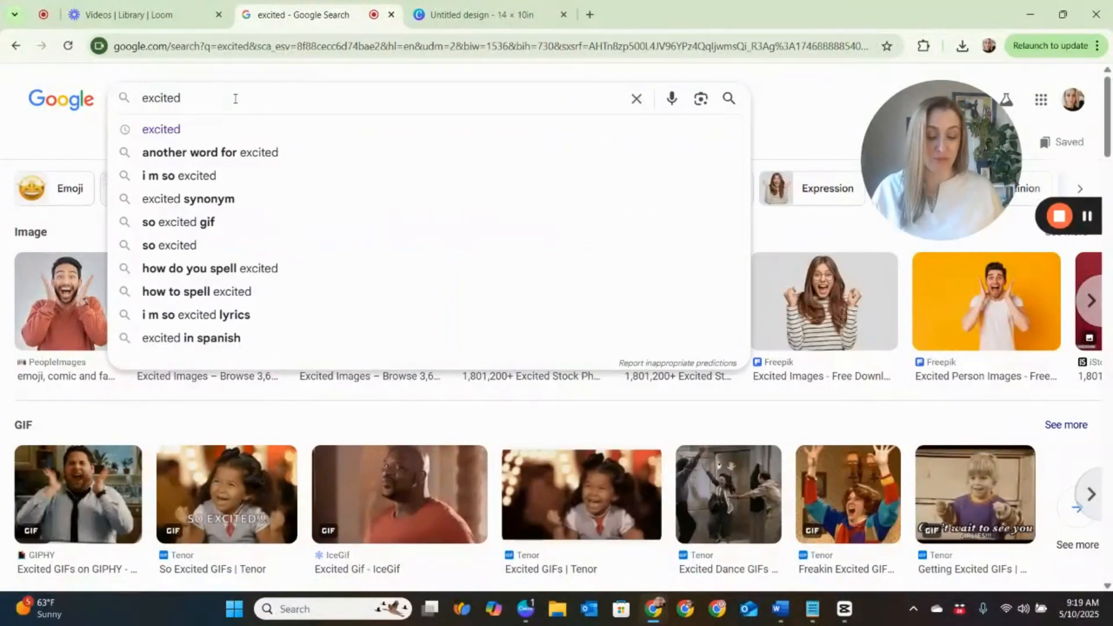
key("BackSpace")
key("BackSpace")
key("BackSpace")
key("BackSpace")
key("BackSpace")
key("BackSpace")
key("BackSpace")
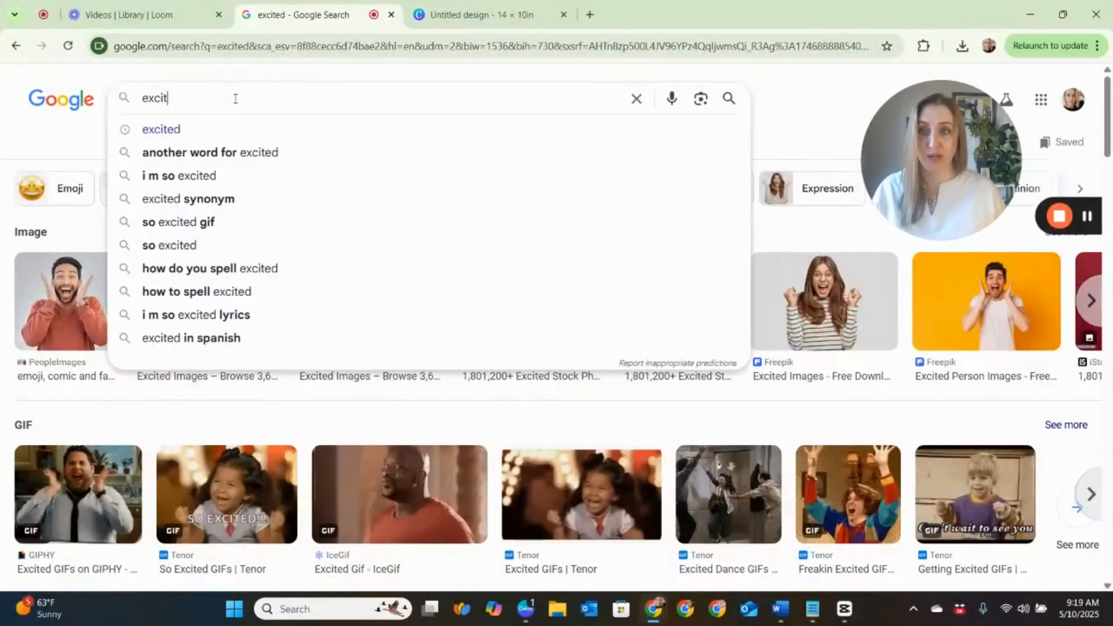
type("feeling")
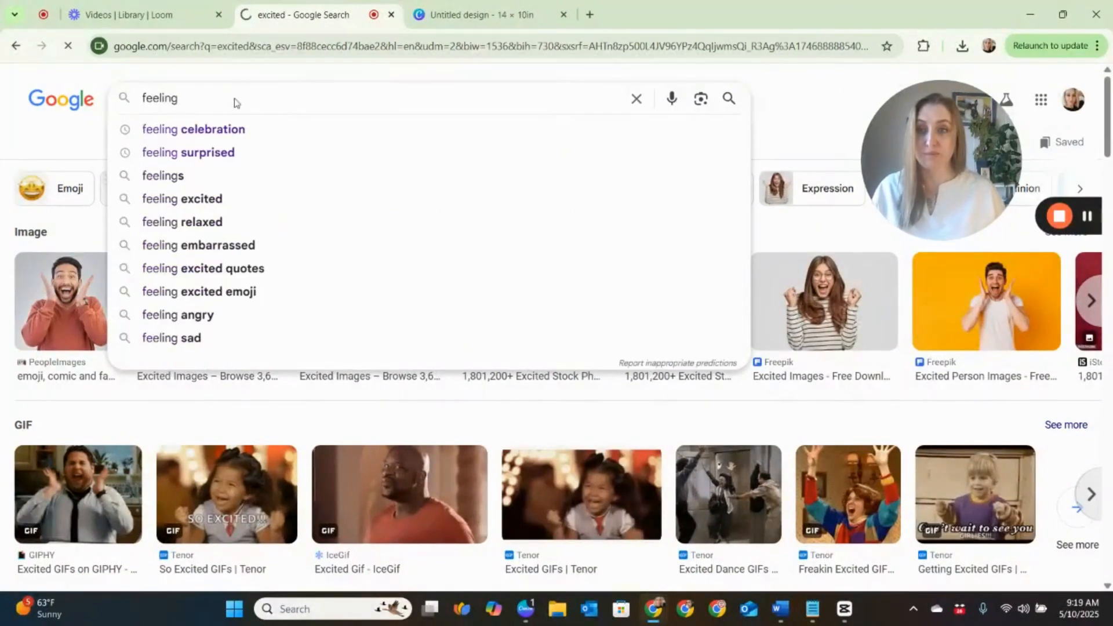
key("Return")
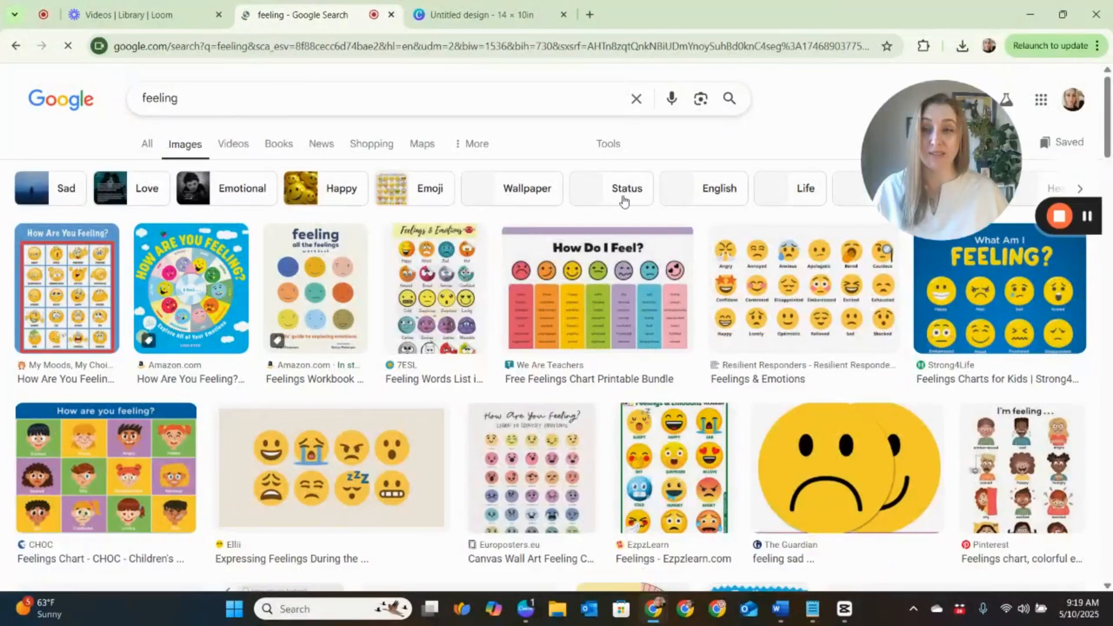
left_click(244, 98)
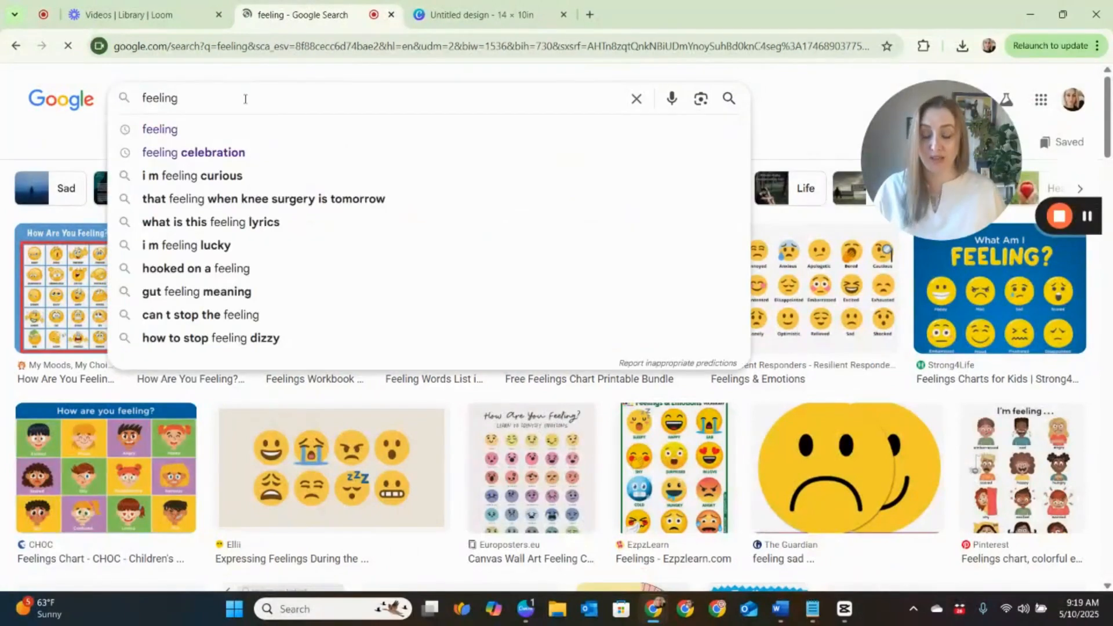
type("excited")
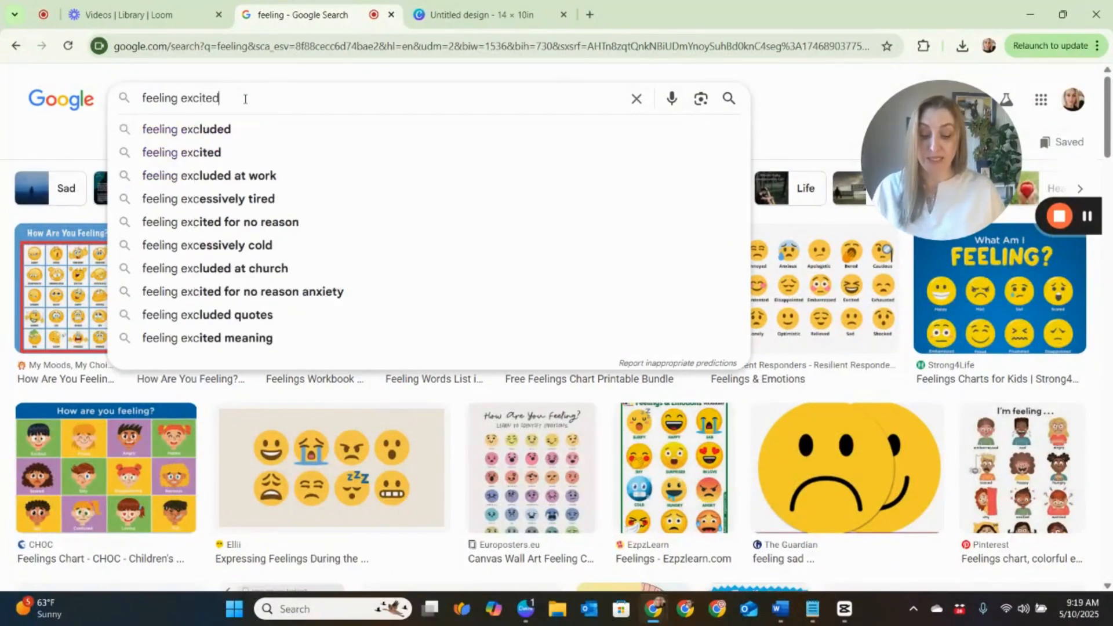
key("Return")
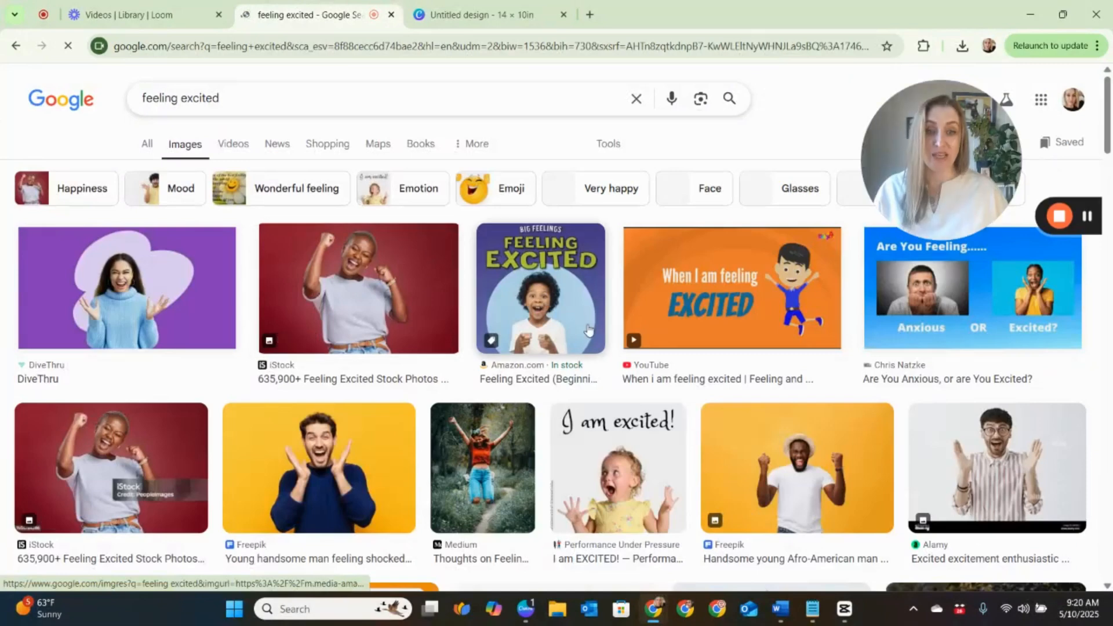
Save the picture of the woman jumping on a forest path to the Vision Boards folder as "Excited".
scroll(579, 325, "down", 4)
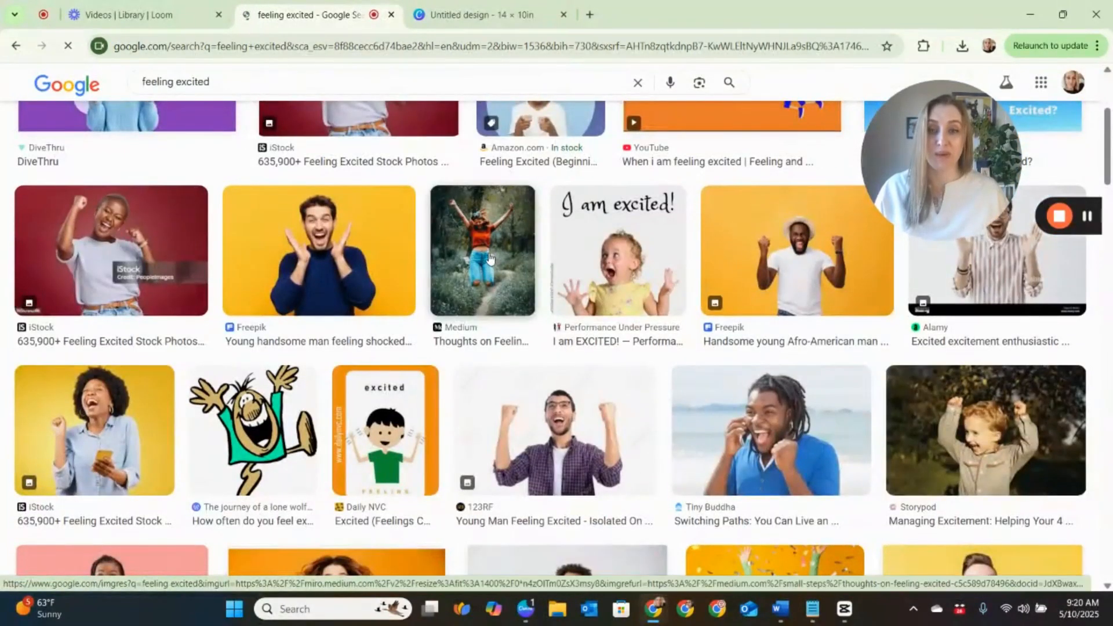
right_click(491, 259)
left_click(556, 439)
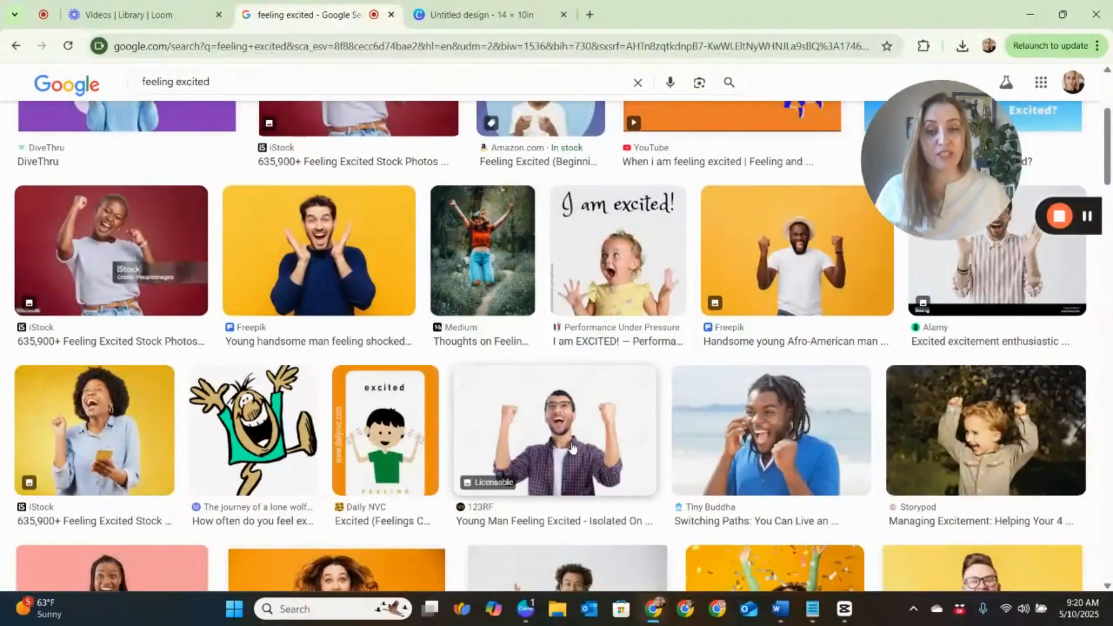
type("F")
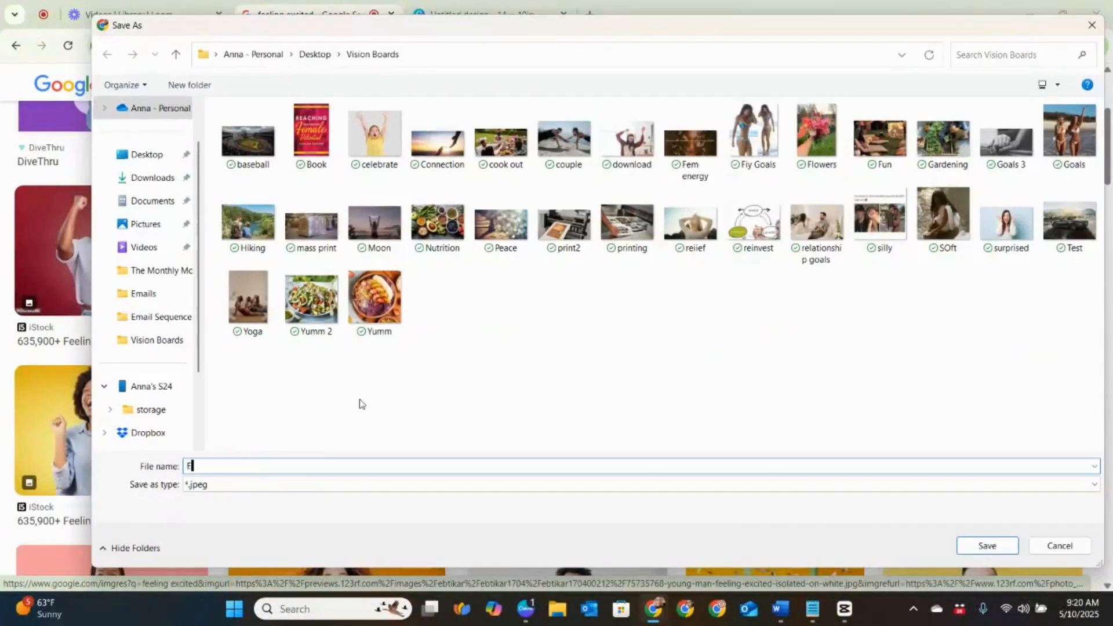
type("eeling")
key("Return")
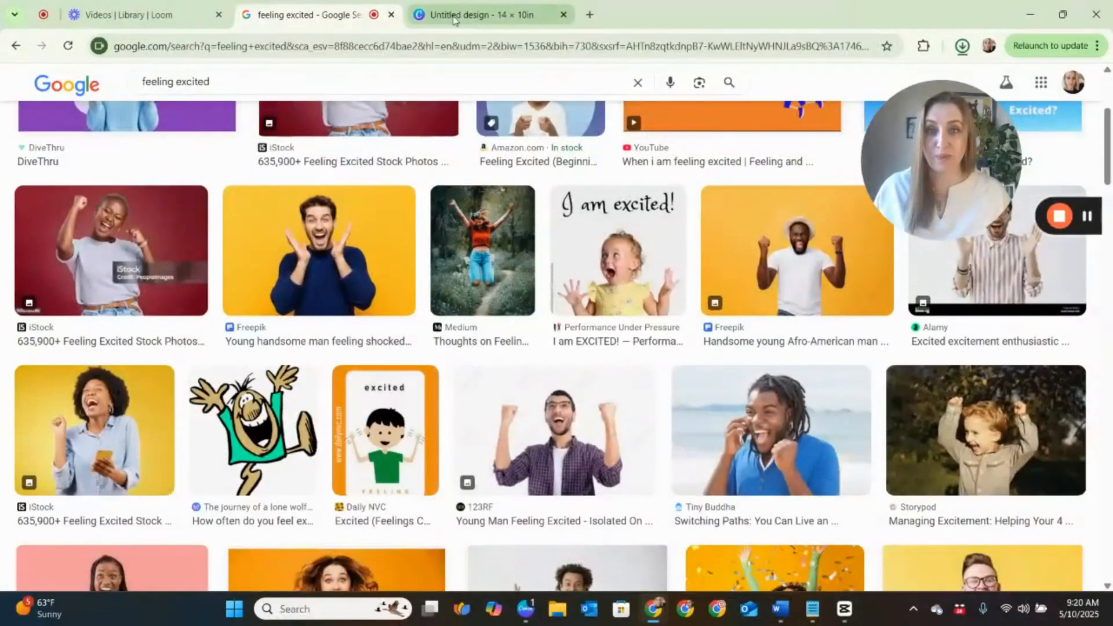
Return to the Canva design and upload the "Excited" image from the Vision Boards folder.
left_click(481, 15)
left_click(168, 172)
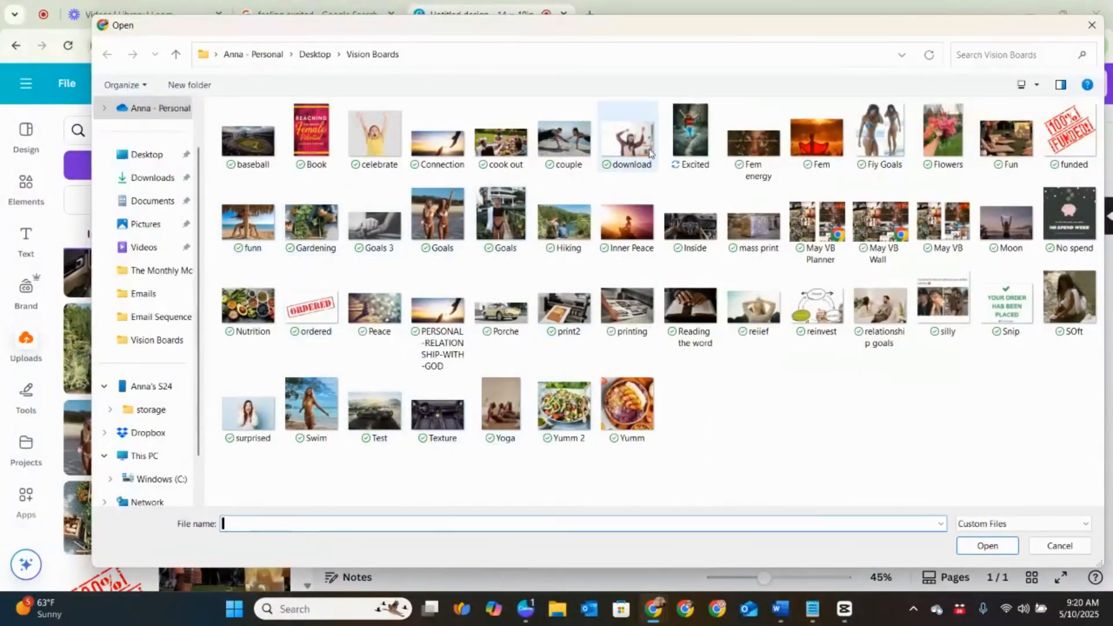
left_click(690, 133)
left_click(987, 545)
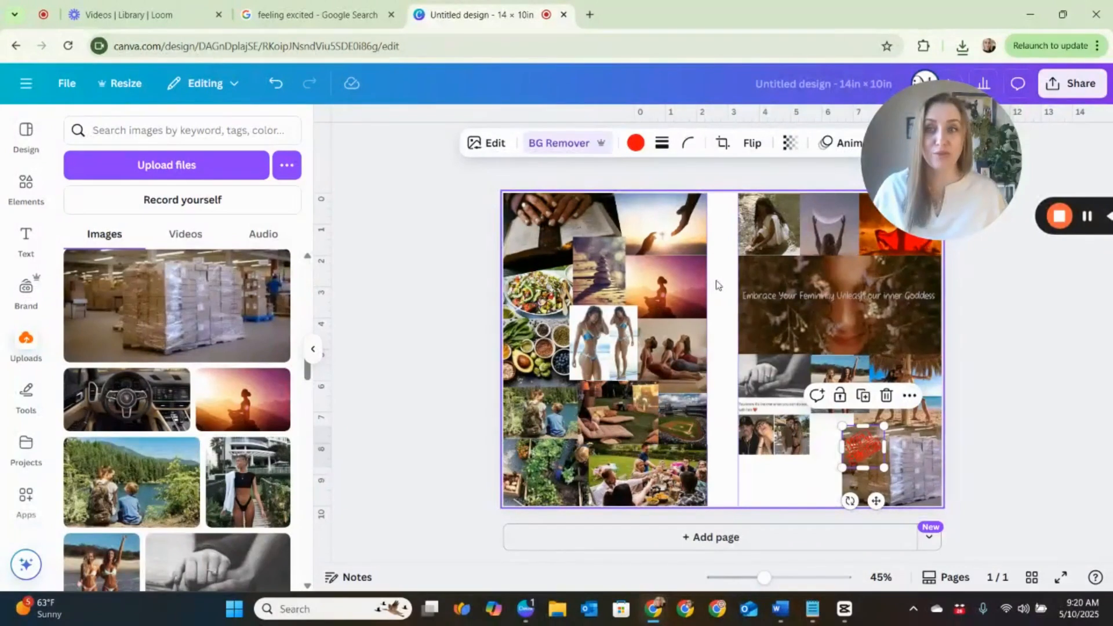
Add the uploaded jumping-woman image over the lower part of the page's right half, and shift the pallet image slightly further right.
scroll(130, 347, "up", 1)
scroll(127, 336, "up", 10)
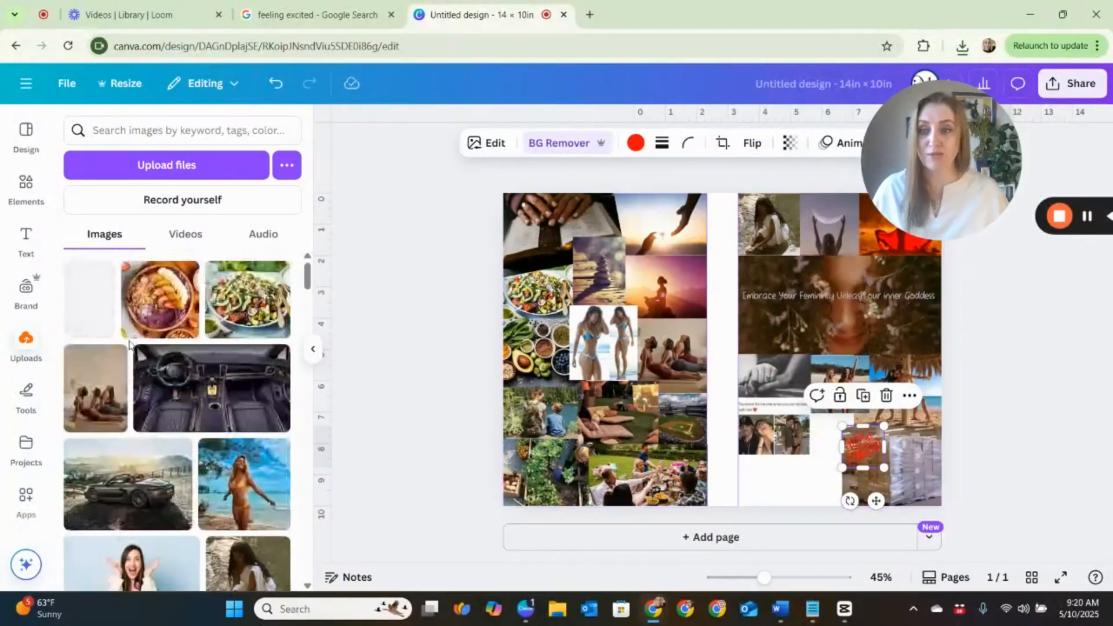
left_click(90, 299)
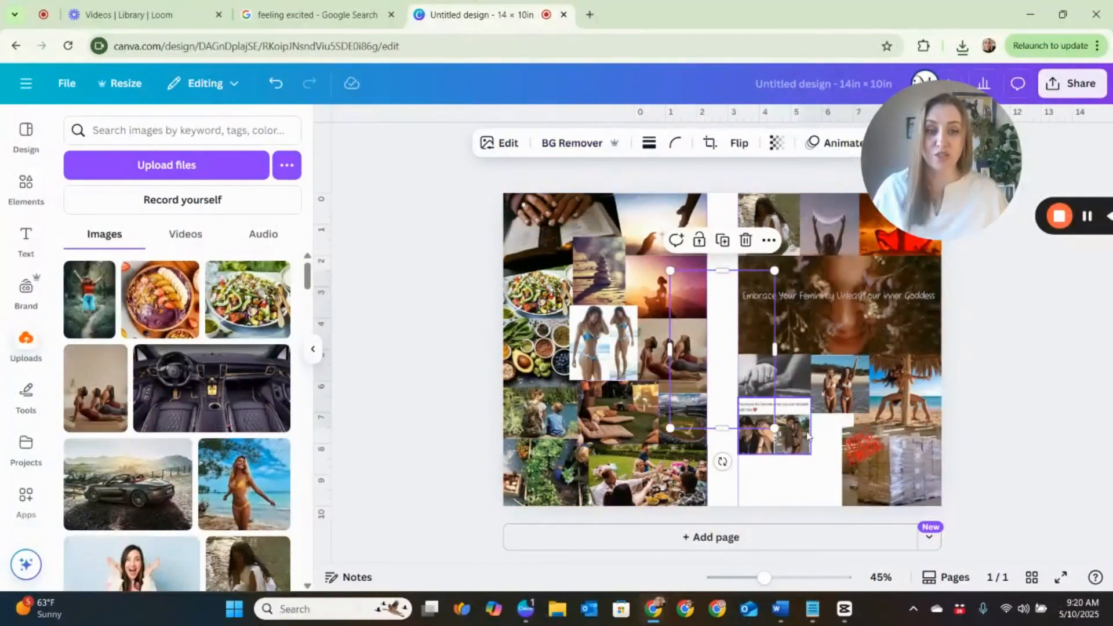
mouse_move(741, 364)
left_mouse_down()
mouse_move(759, 372)
mouse_move(747, 367)
left_mouse_up()
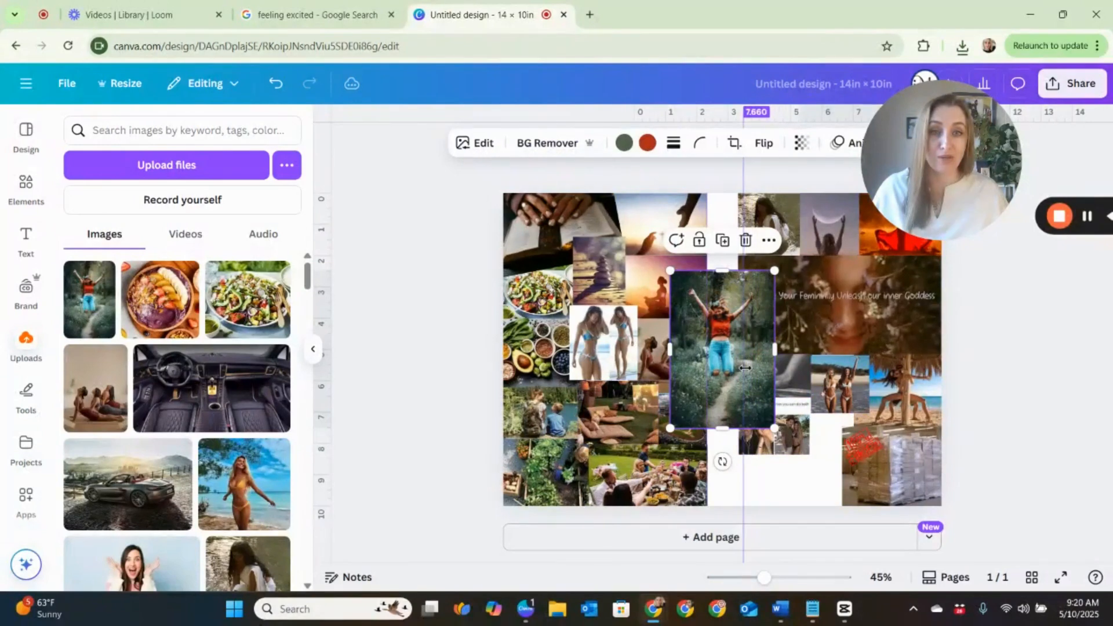
left_click_drag(745, 367, 739, 371)
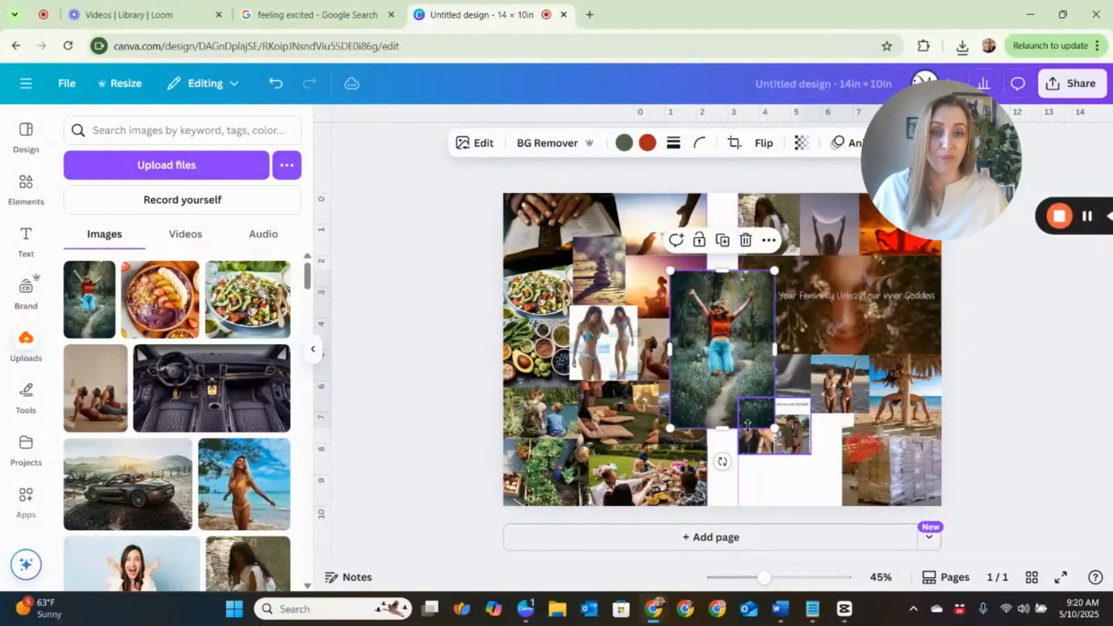
left_click_drag(689, 410, 784, 478)
left_click(916, 471)
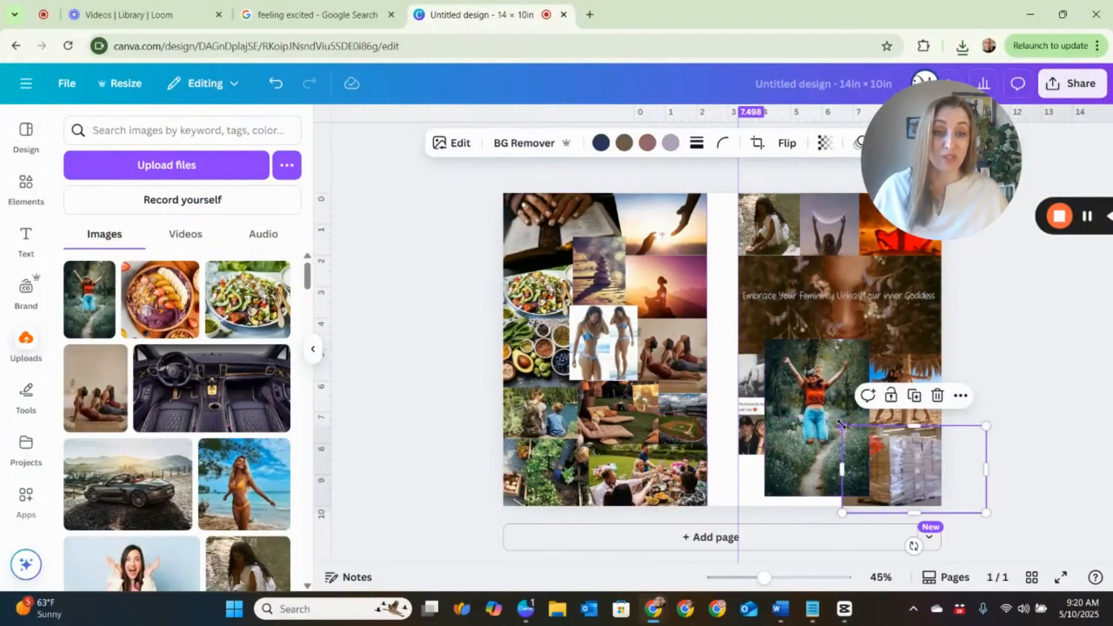
left_click_drag(934, 479, 951, 475)
Move the jumping-woman image to the page's bottom edge beside the pallet image and shrink it to about 1.96 × 2.95 in.
left_click_drag(806, 443, 821, 516)
scroll(857, 448, "down", 1)
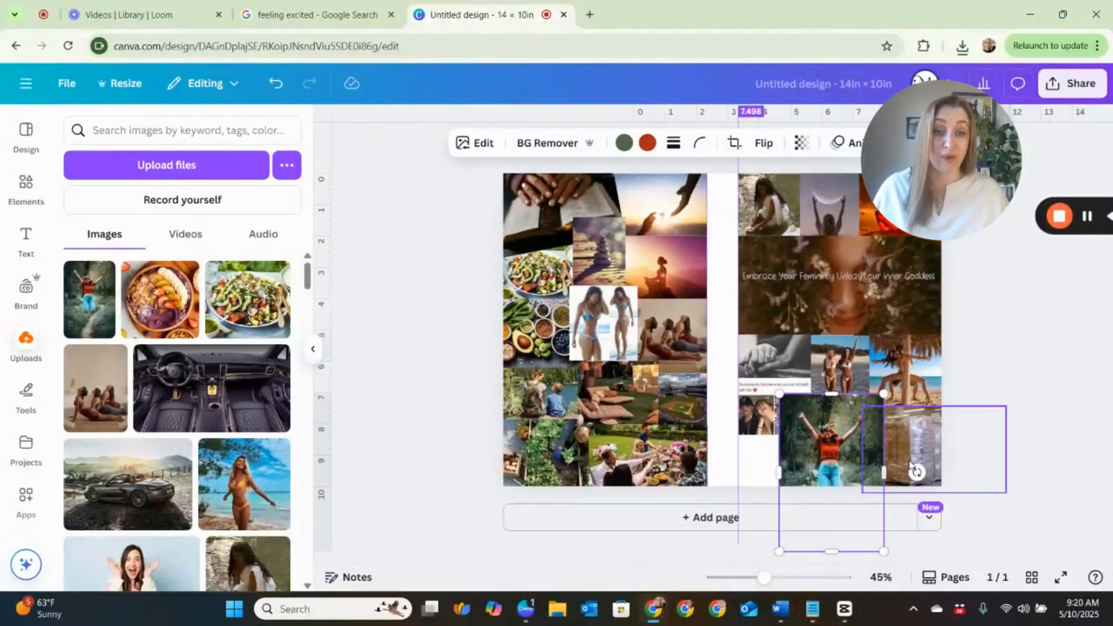
left_click_drag(881, 549, 826, 483)
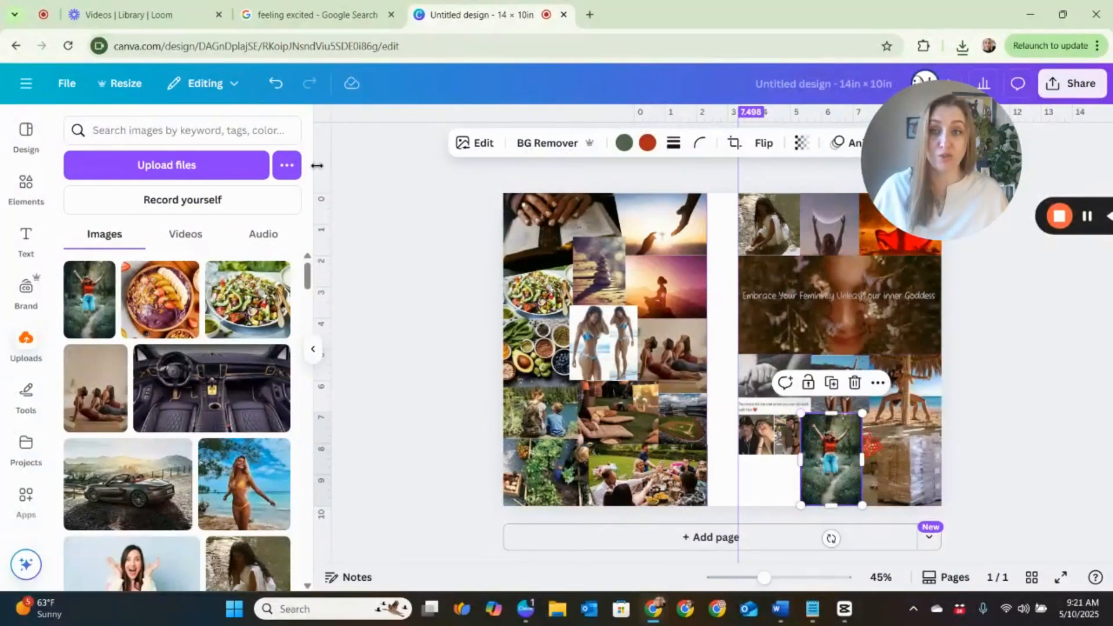
Send the jumping-woman image to the back, behind the stamp and the neighbouring images.
left_click_drag(942, 136, 351, 125)
left_click(929, 143)
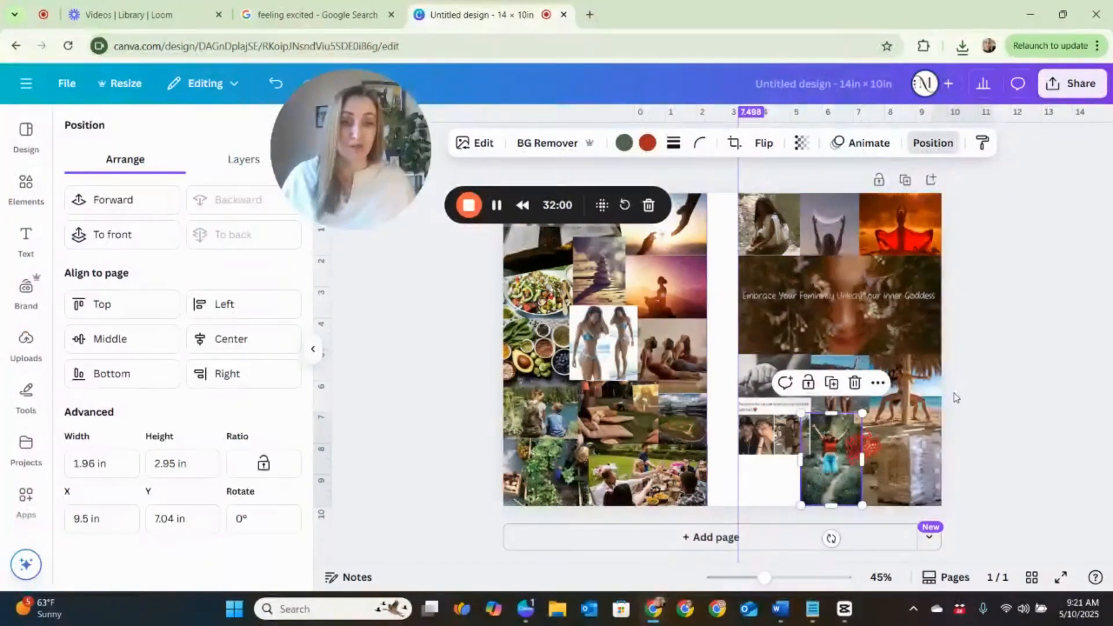
left_click(965, 429)
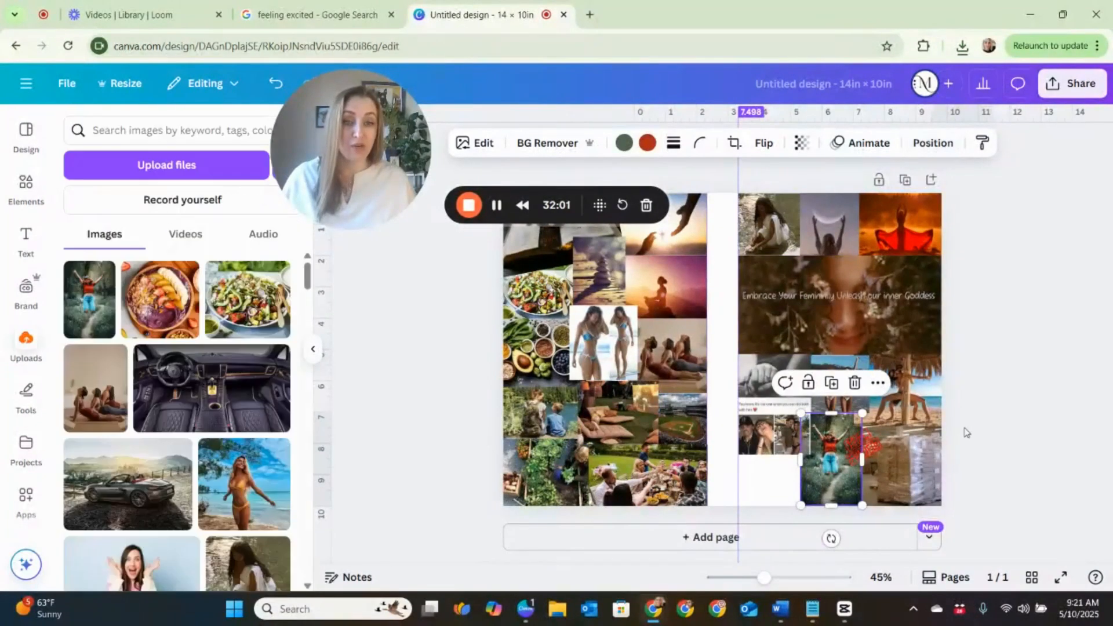
Fine-tune the width of the quote image with the couple photos beside the jumping-woman image.
left_click(795, 432)
left_click_drag(810, 427, 809, 426)
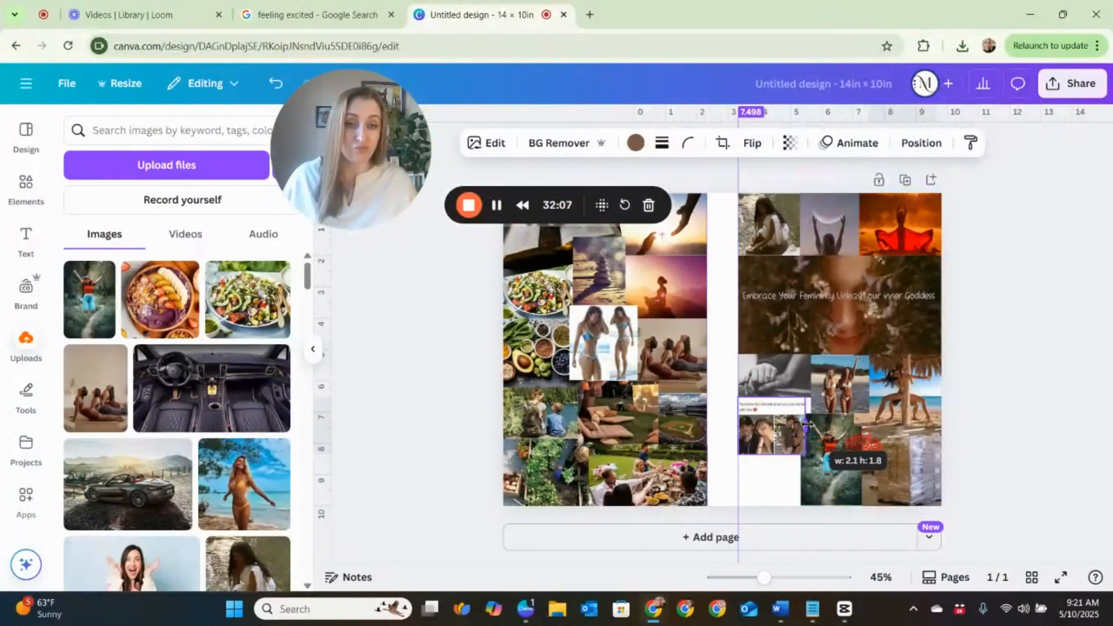
left_click_drag(807, 425, 812, 425)
left_click(1013, 407)
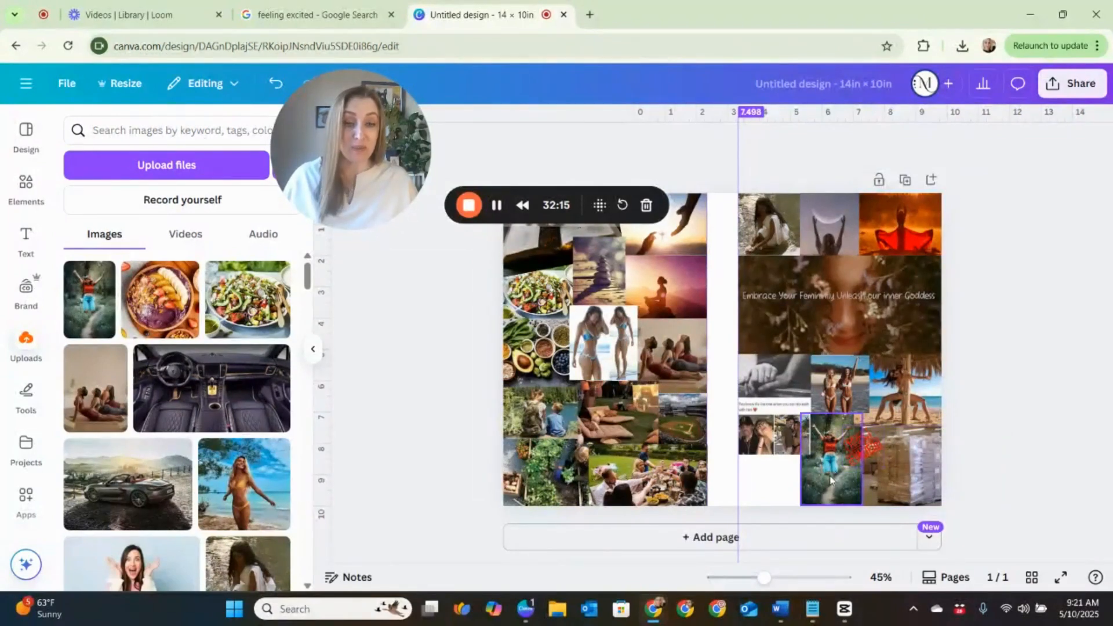
Move the jumping-woman image down past the page's bottom edge, and add the uploaded flower bouquet image above it.
left_click_drag(830, 479, 833, 500)
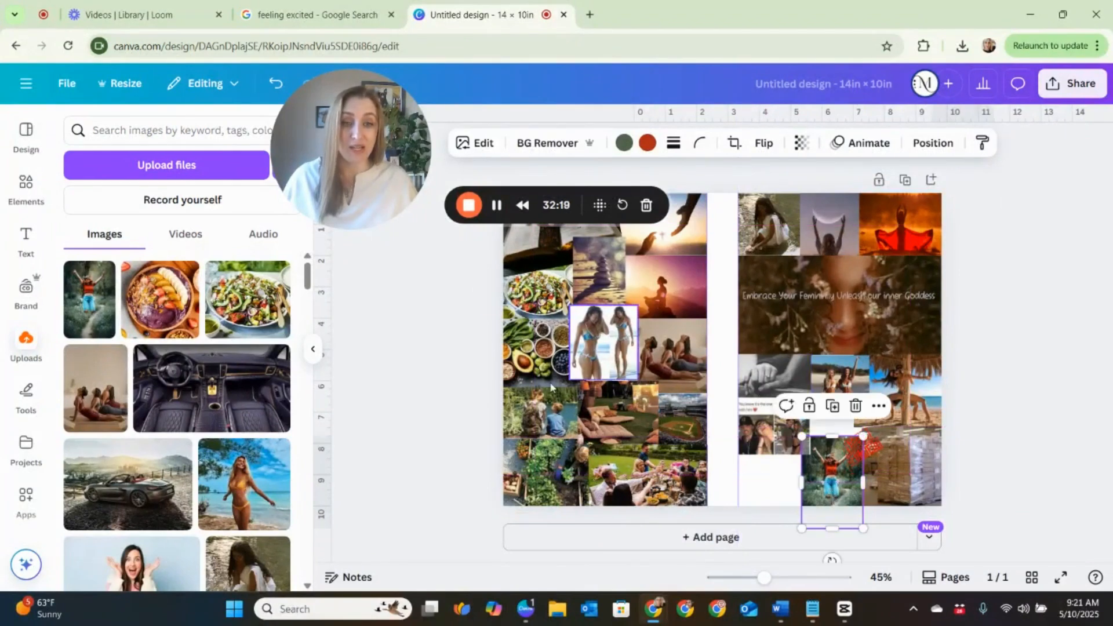
scroll(164, 379, "down", 3)
scroll(164, 379, "down", 10)
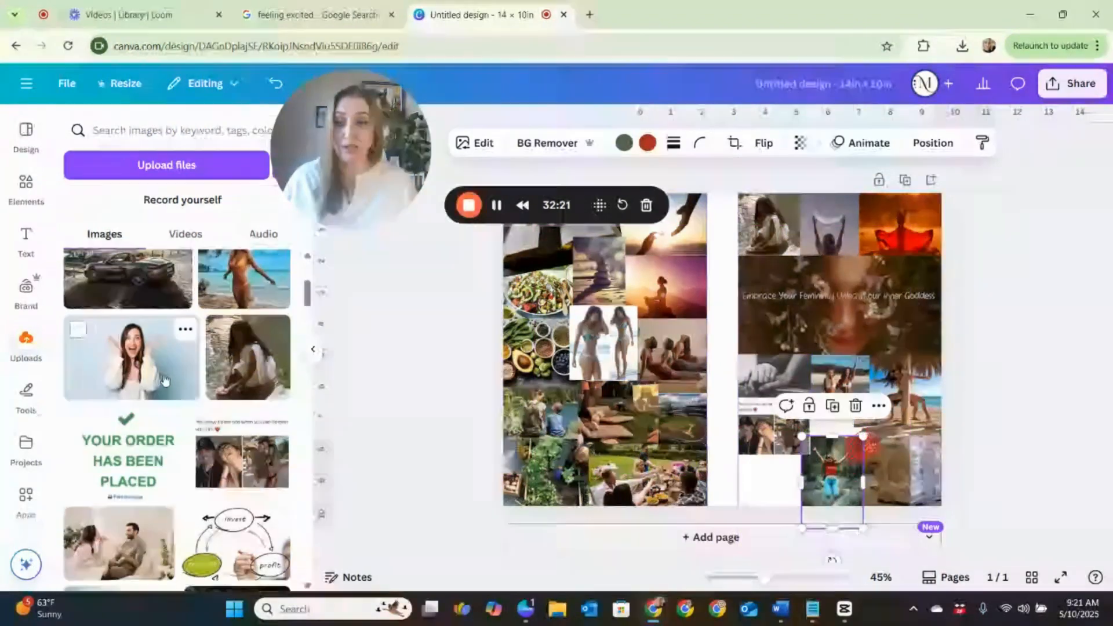
scroll(165, 389, "down", 5)
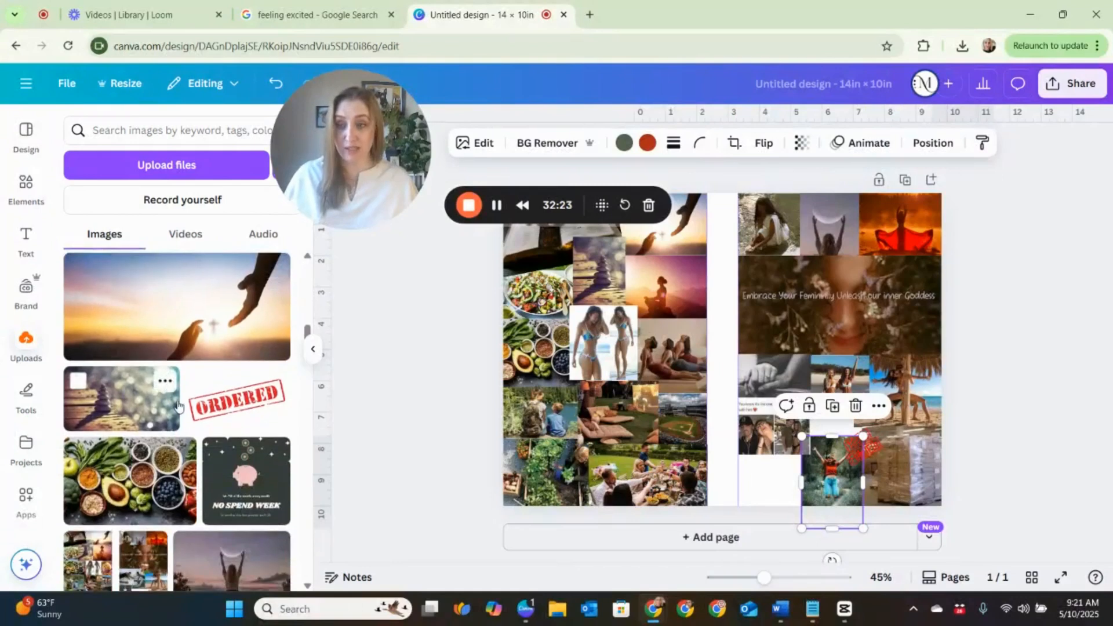
scroll(187, 425, "down", 5)
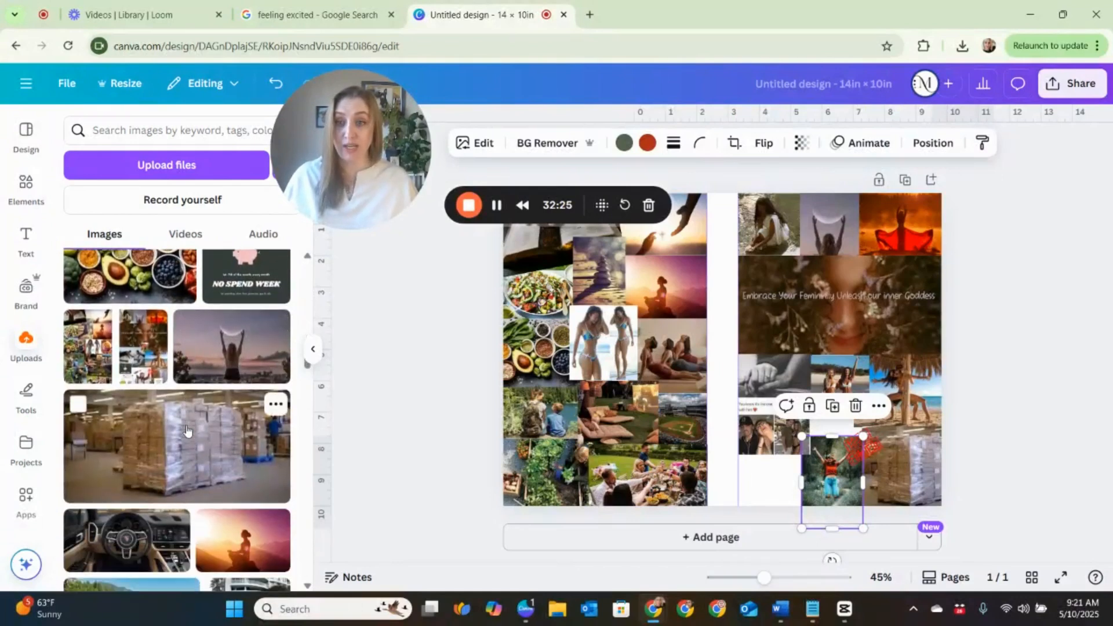
scroll(189, 429, "down", 10)
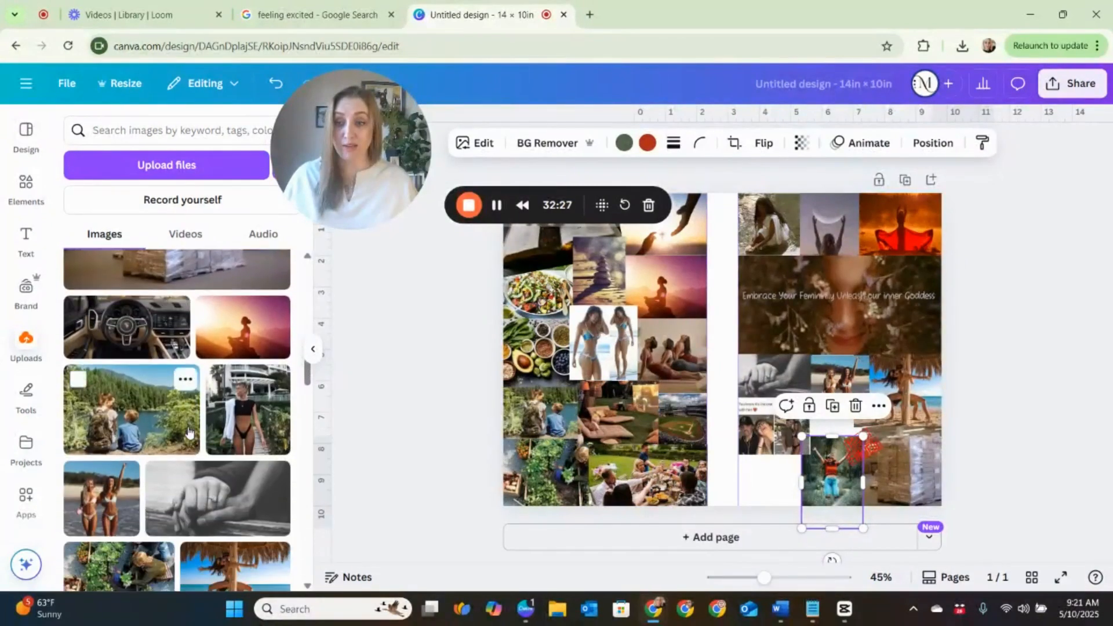
left_click(110, 464)
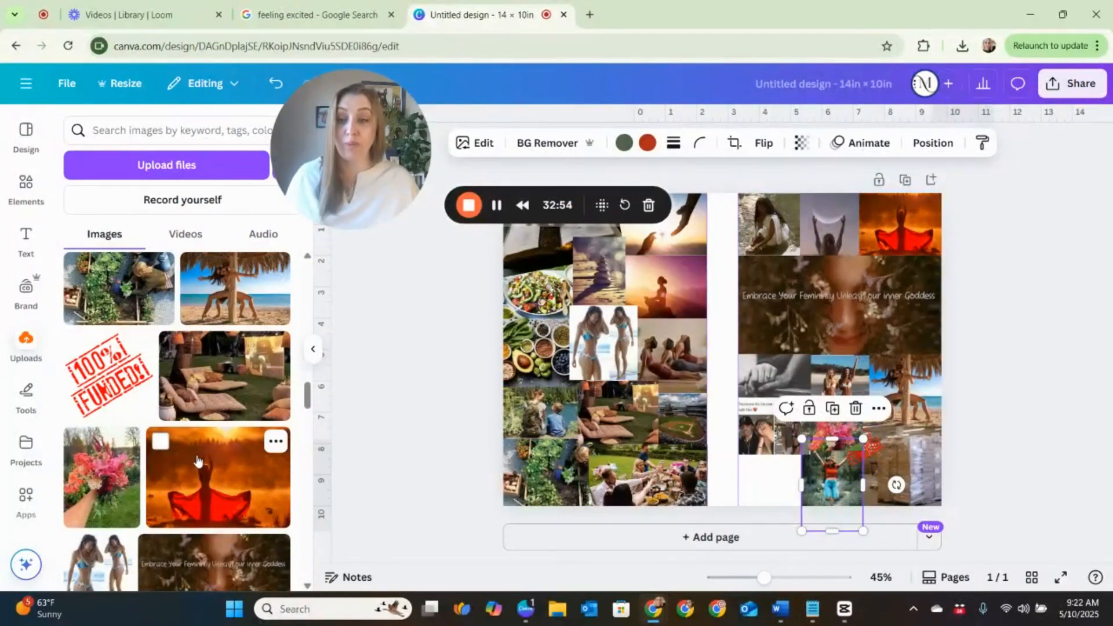
Add the uploaded "No Spend Week" image, crop its lower edge, and fit it into the bottom gap below the couple image.
scroll(197, 461, "up", 10)
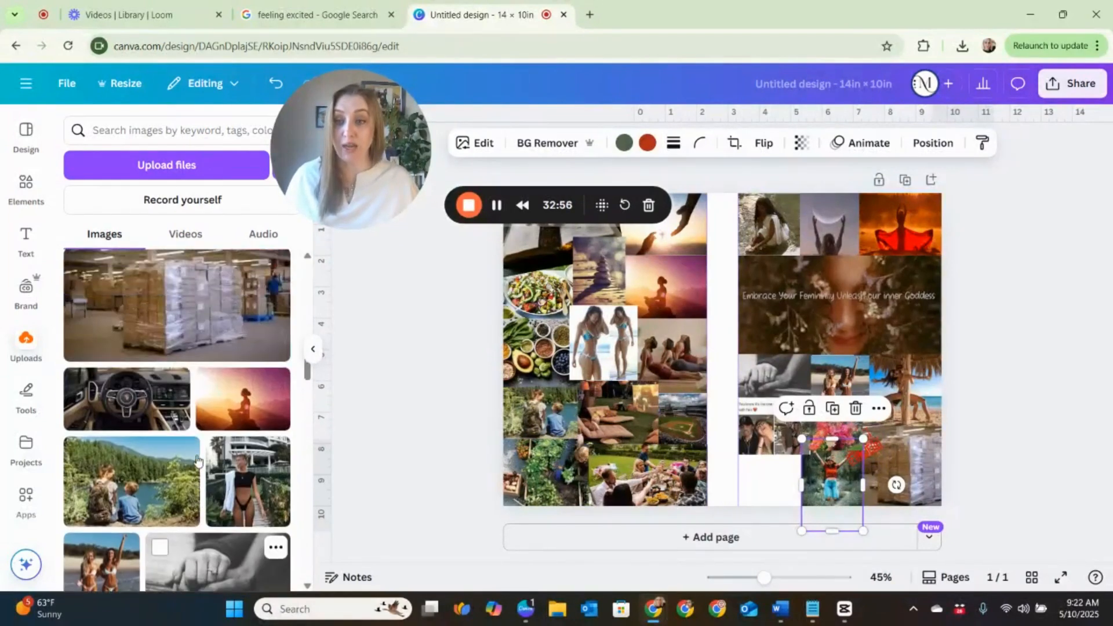
scroll(197, 461, "up", 3)
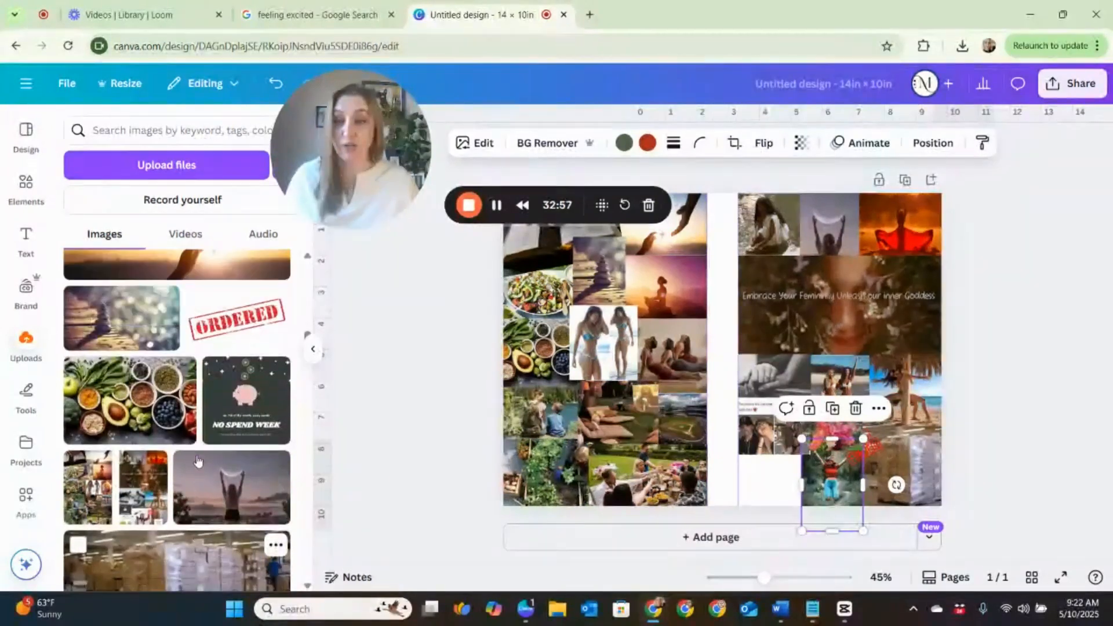
left_click(243, 426)
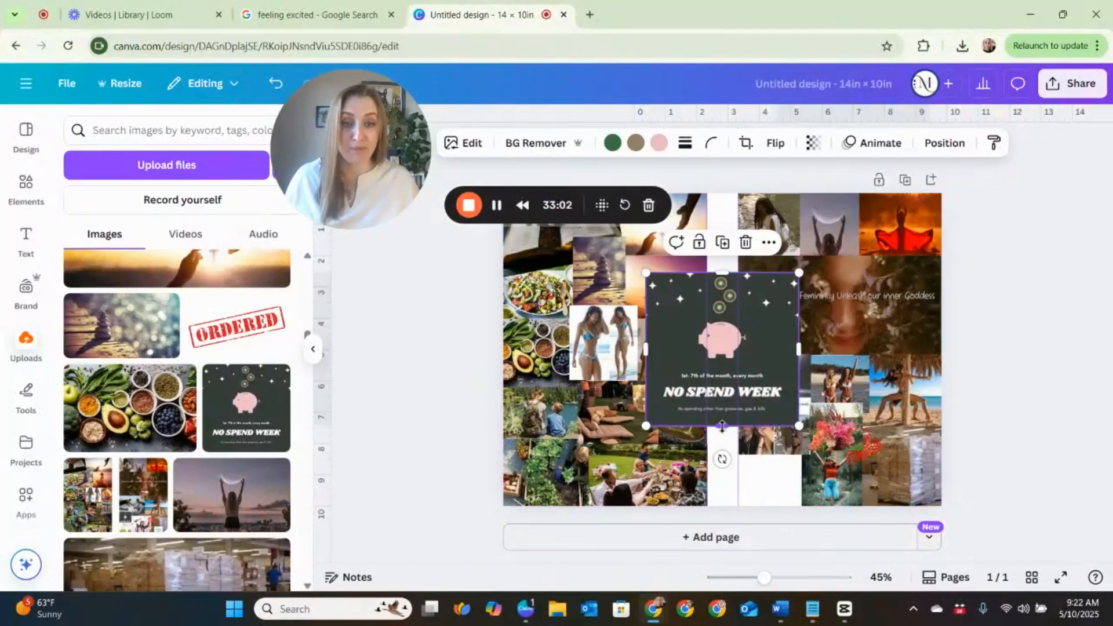
left_click_drag(722, 426, 721, 406)
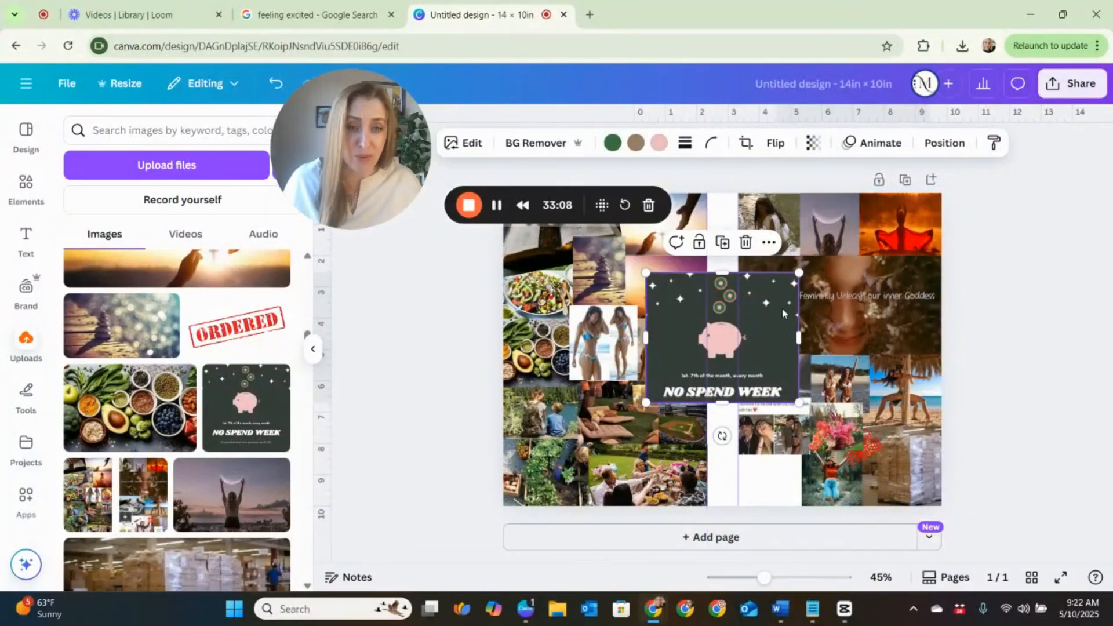
left_click_drag(800, 271, 802, 506)
left_click(1014, 398)
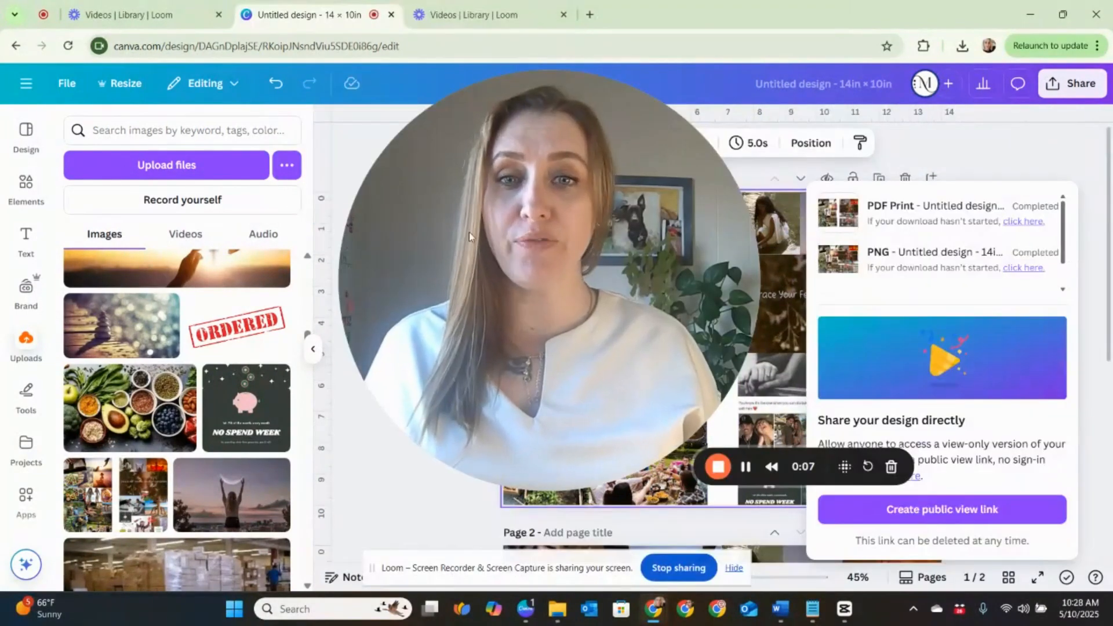
mouse_move(549, 469)
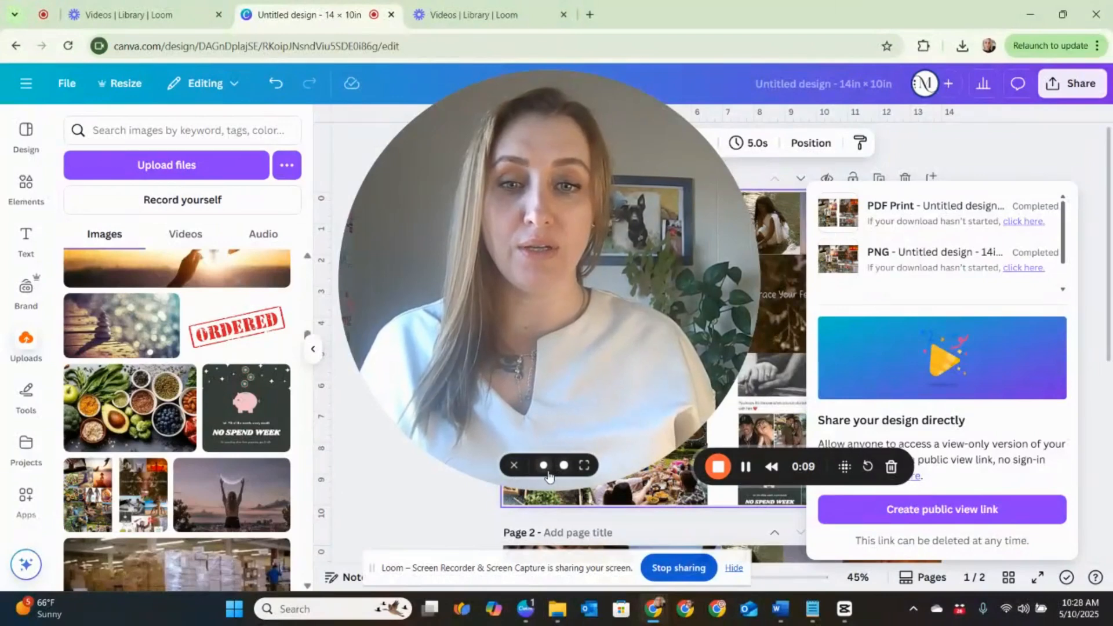
left_click(544, 465)
left_click_drag(419, 413, 949, 185)
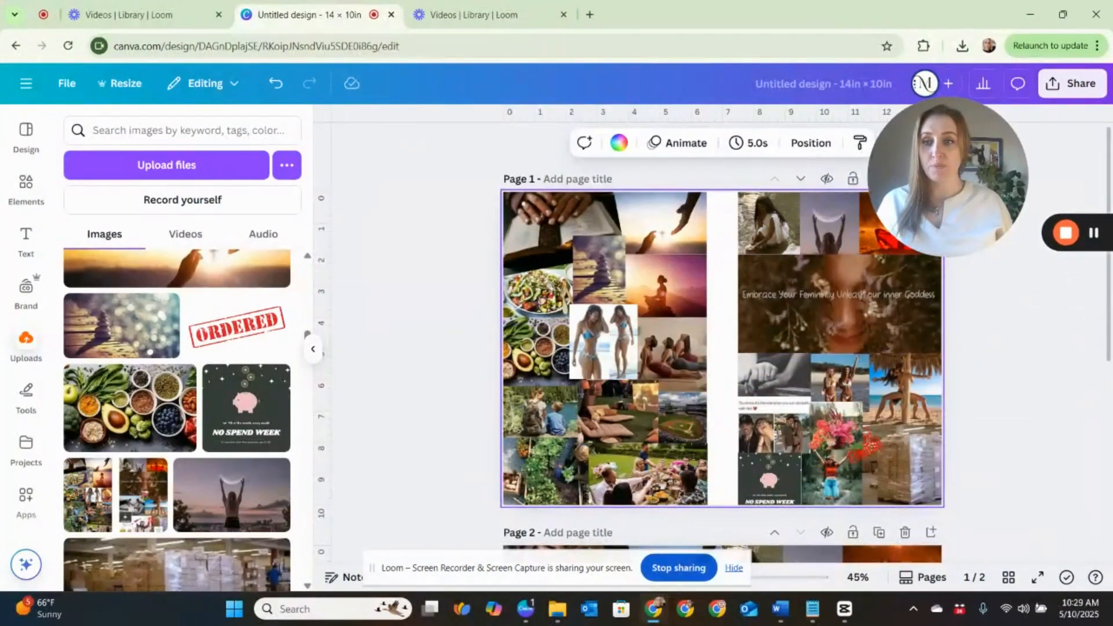
Search the design elements for "money sign" and list all matching graphics.
left_click(29, 195)
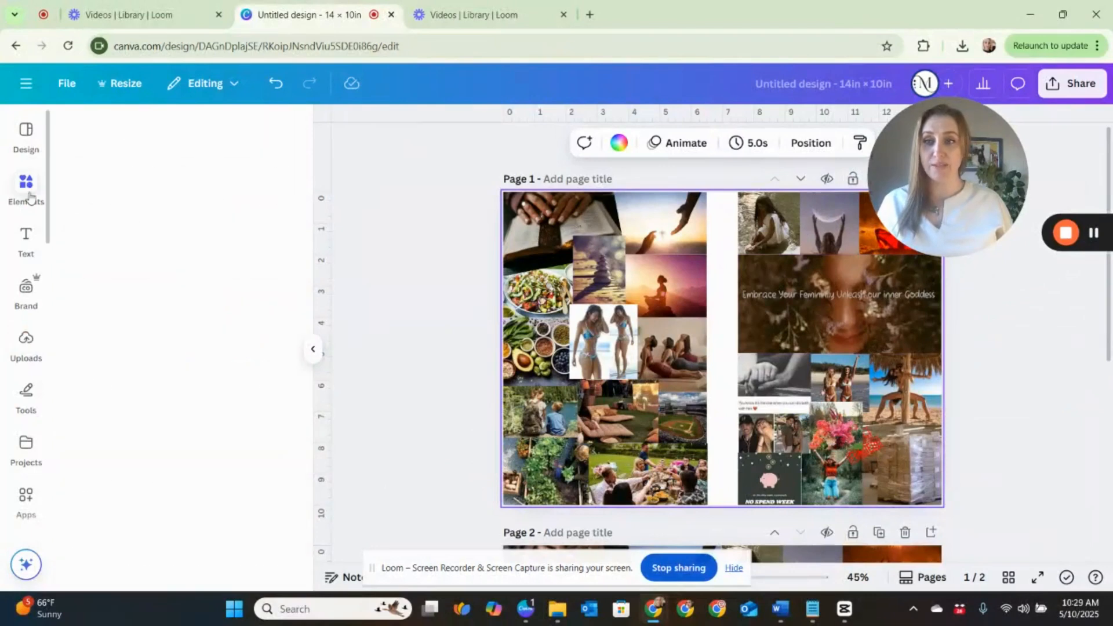
left_click(145, 132)
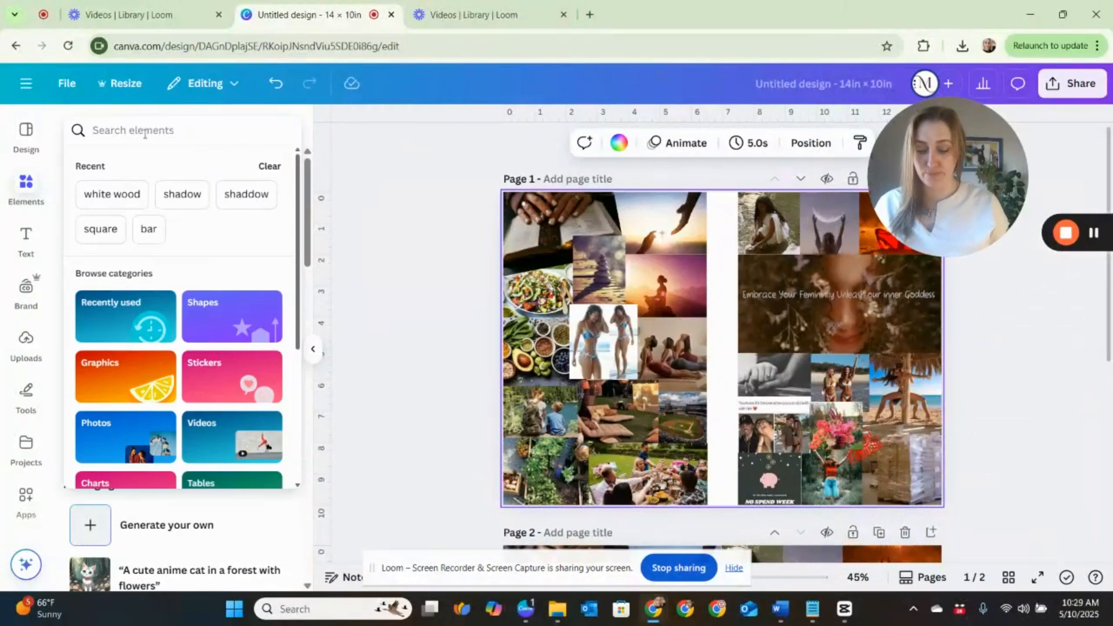
type("stars")
key("BackSpace")
key("BackSpace")
key("BackSpace")
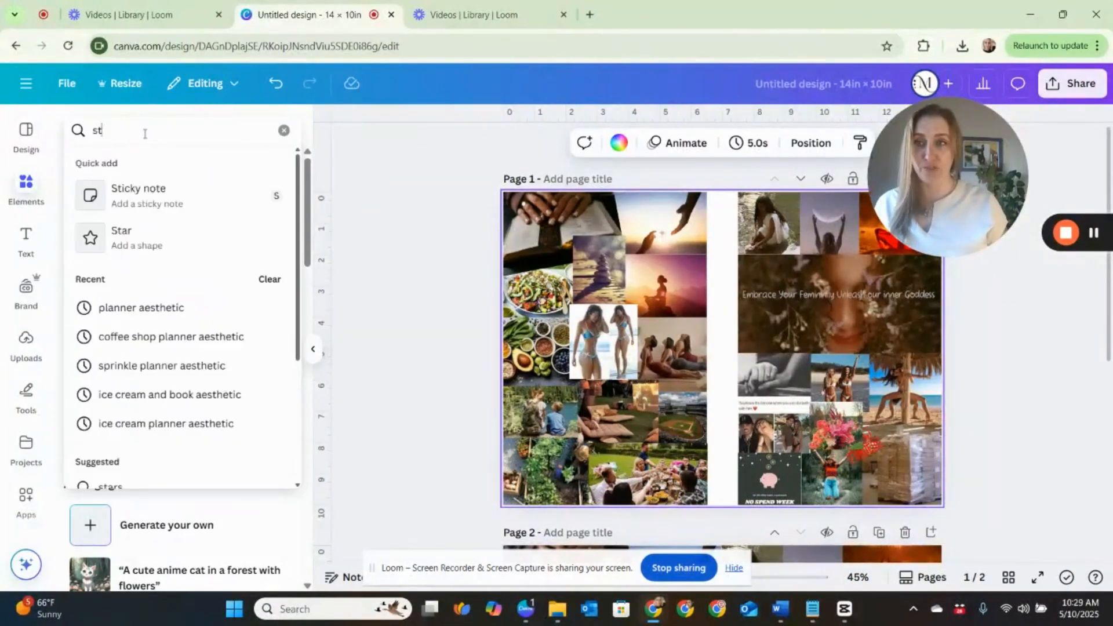
key("BackSpace")
key("BackSpace")
type("money")
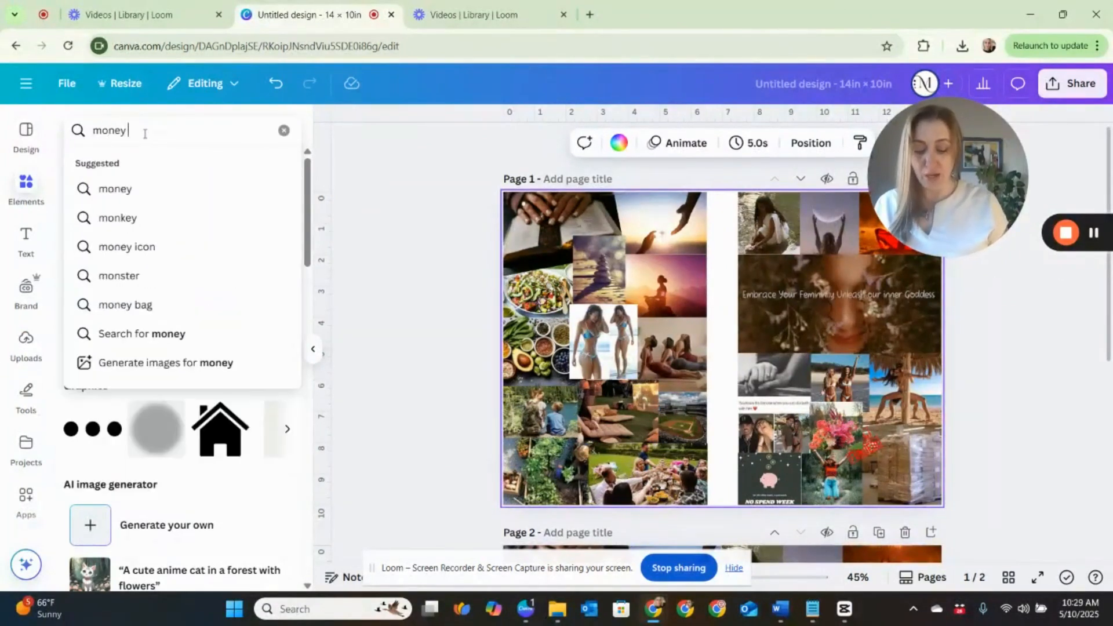
type(" sign")
left_click(142, 184)
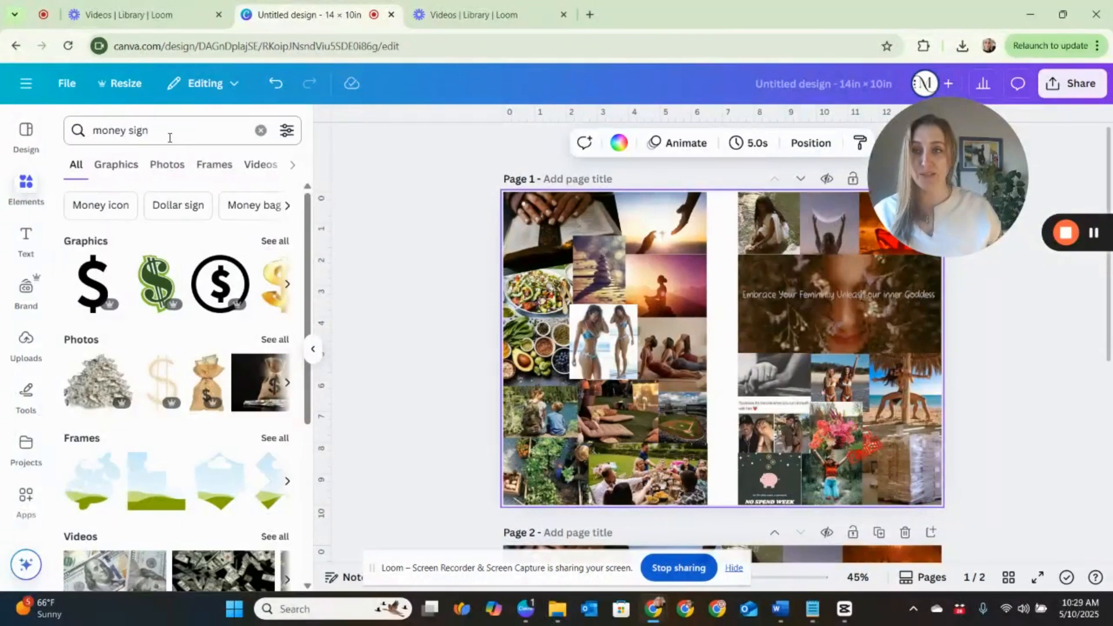
left_click(270, 244)
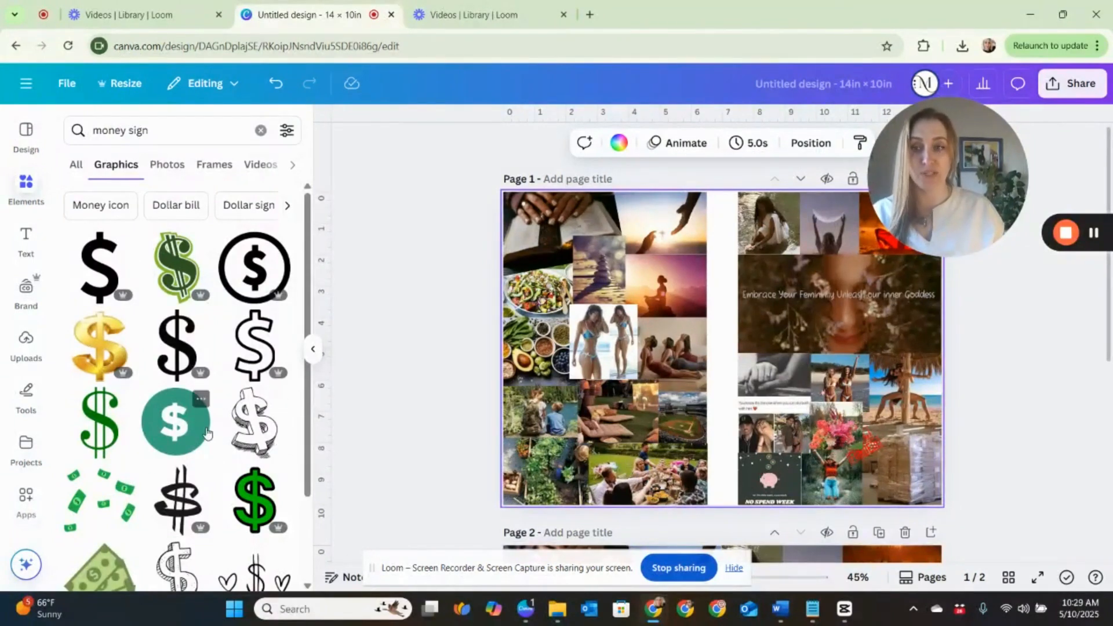
Try a sketched dollar-sign graphic at reduced size over the middle of page 1, and delete it.
scroll(207, 432, "down", 3)
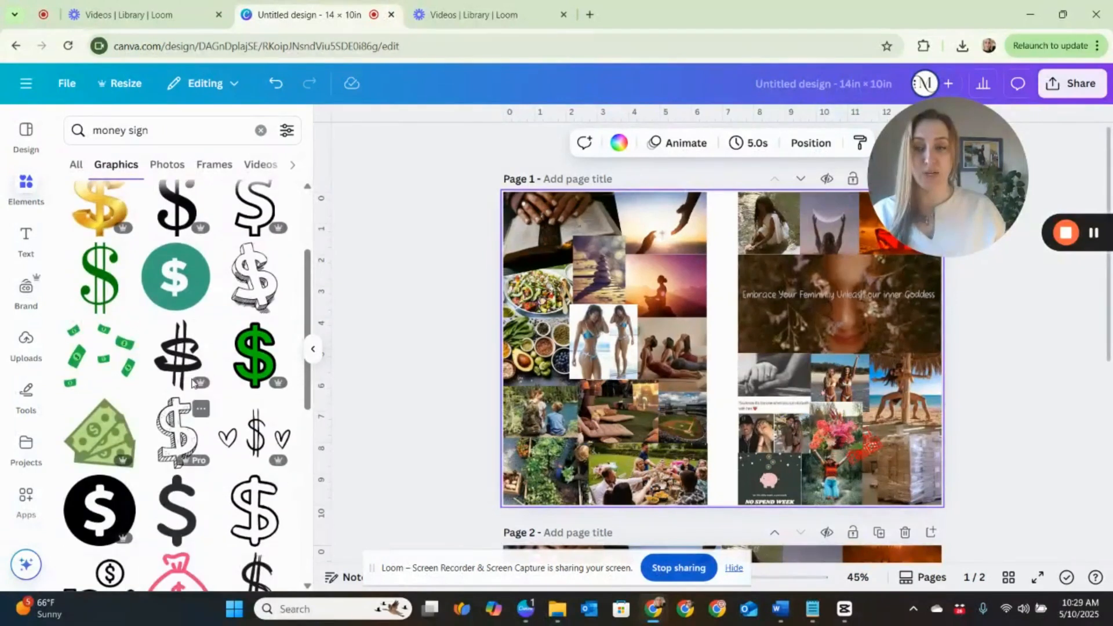
left_click_drag(411, 293, 722, 348)
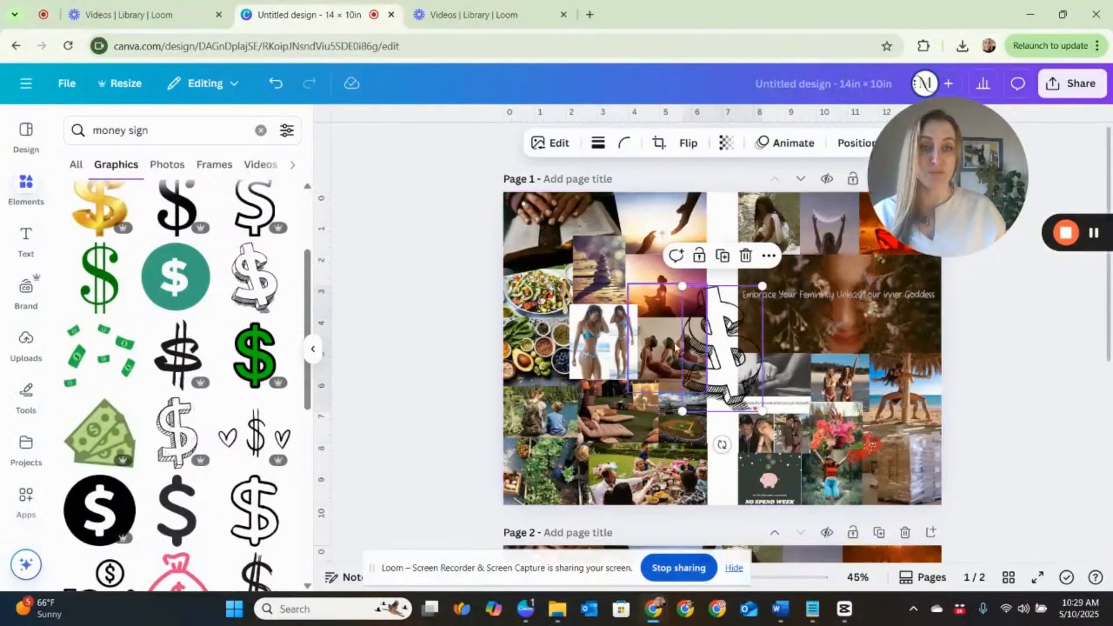
left_click_drag(767, 284, 730, 328)
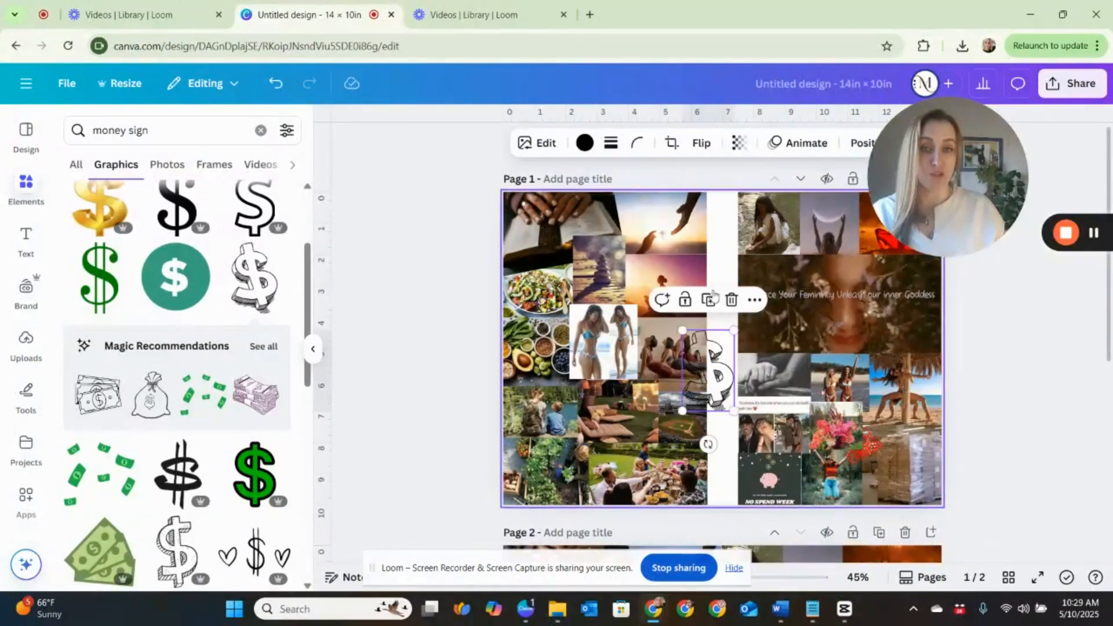
left_click(714, 293)
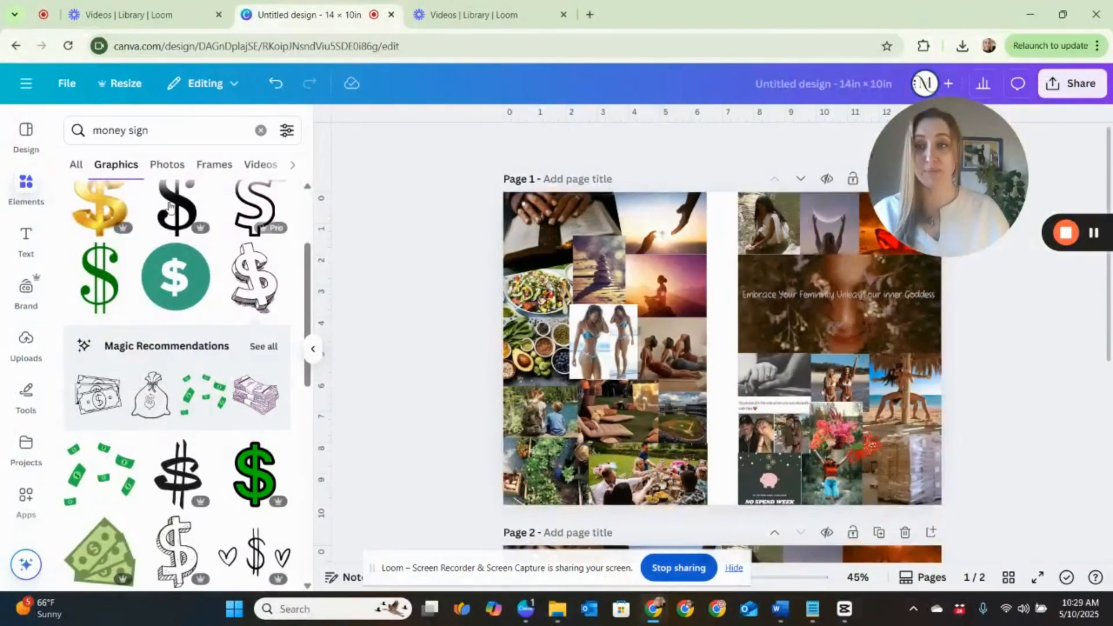
Add a text box reading "Spiritual" in the middle of page 1.
left_click(26, 244)
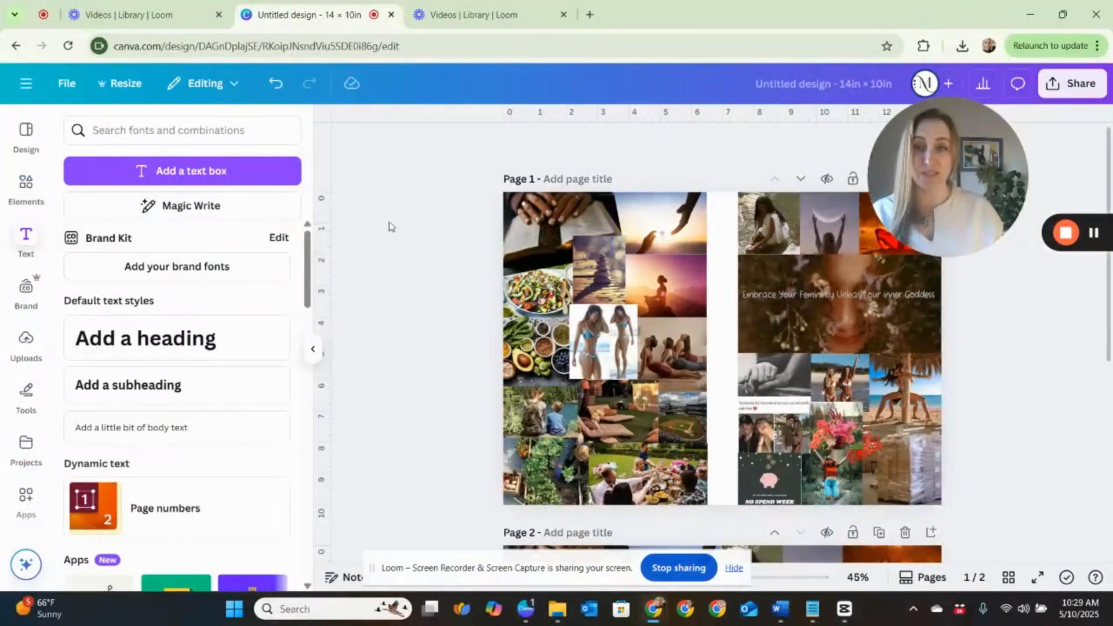
scroll(161, 381, "down", 2)
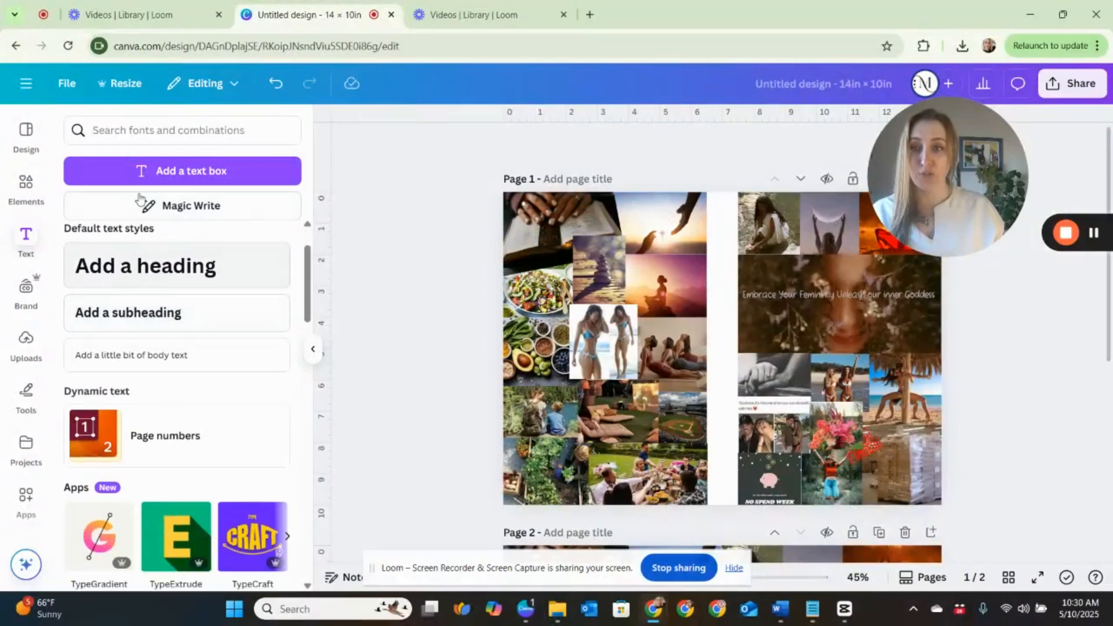
left_click(220, 174)
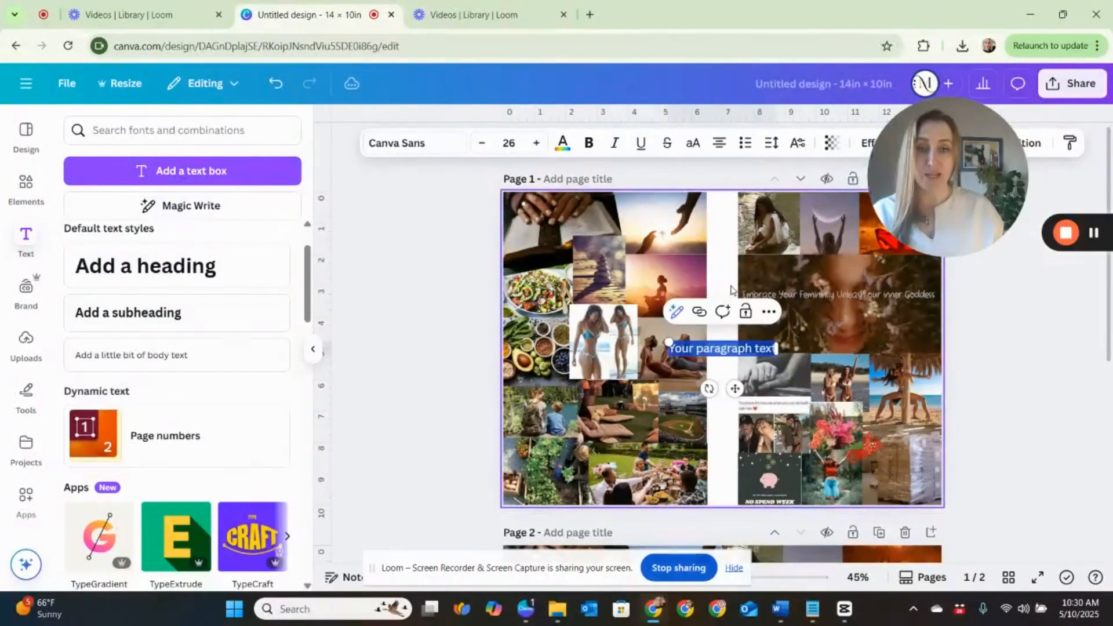
type("SE")
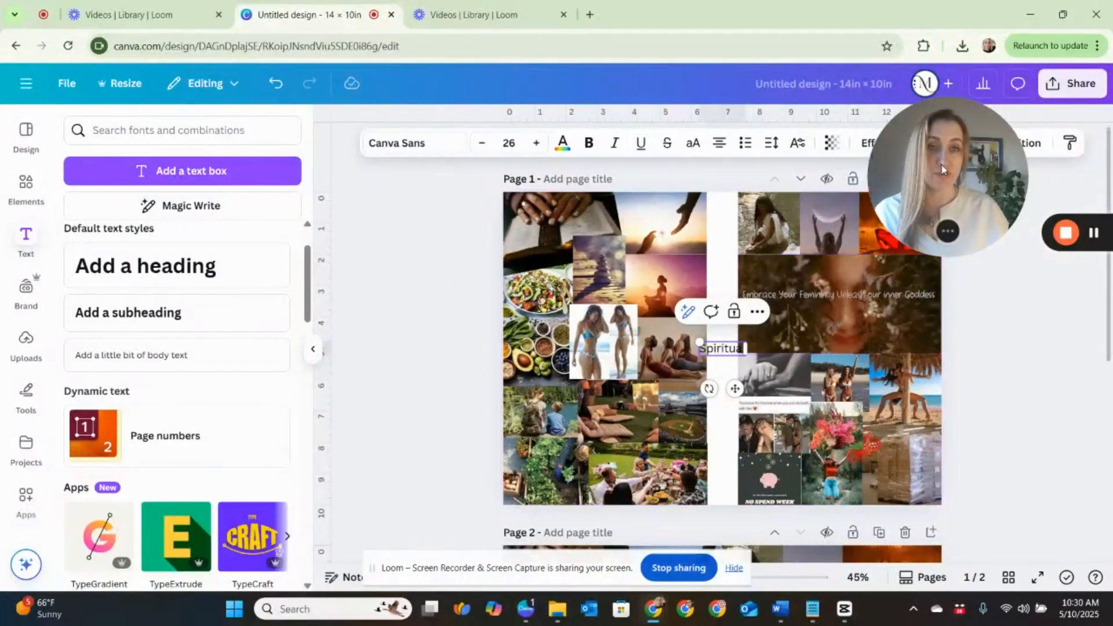
left_click_drag(942, 170, 691, 154)
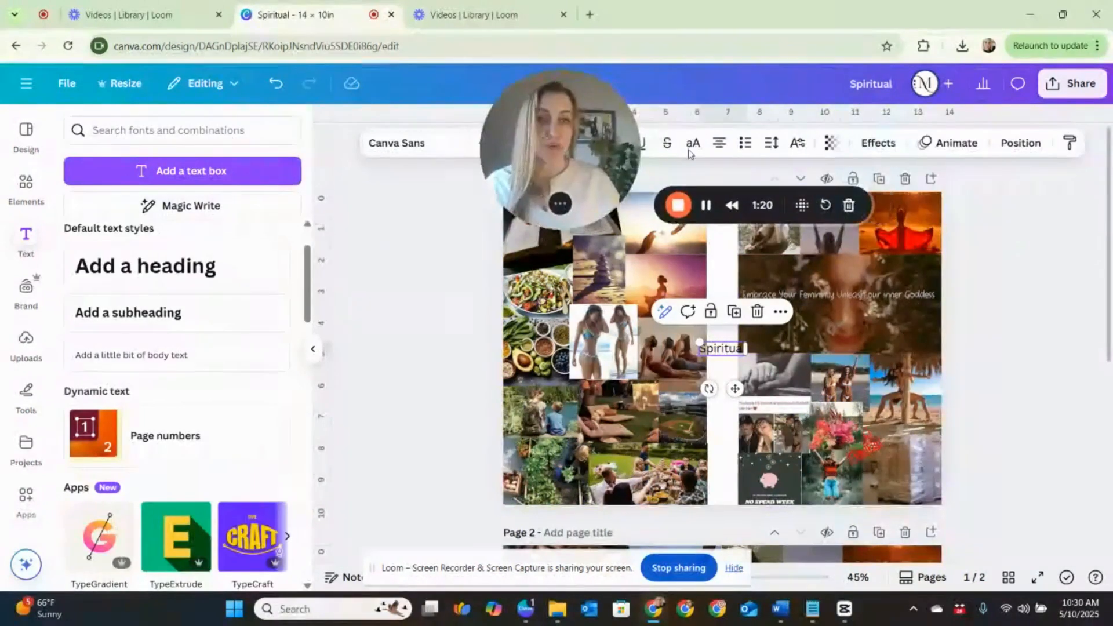
Apply the Background text effect to the "Spiritual" label and set the background color to white.
left_click(879, 143)
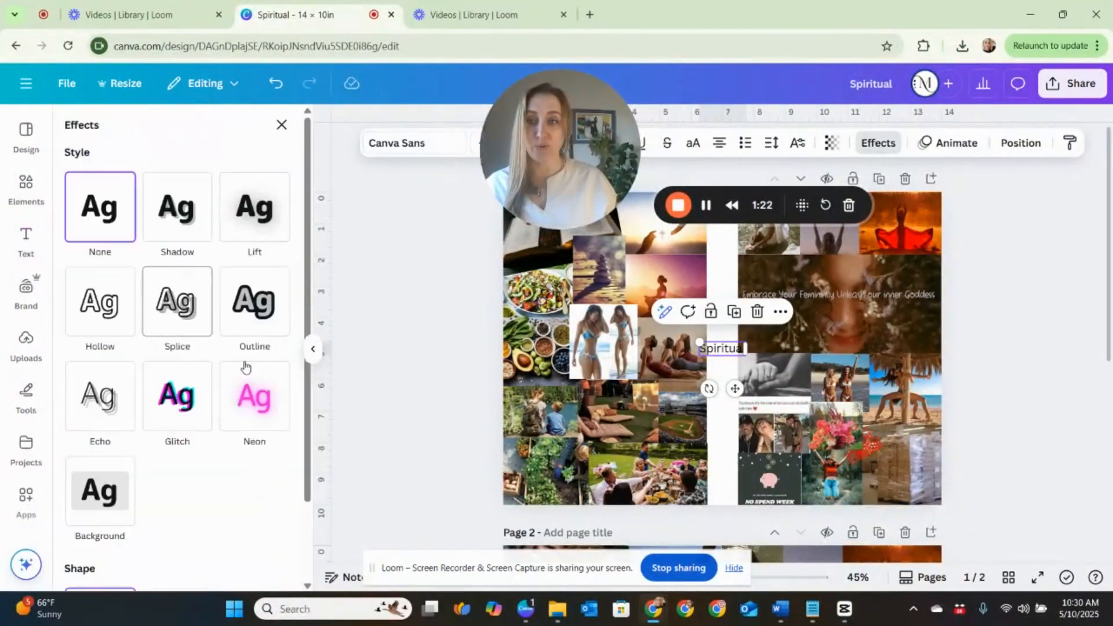
left_click(113, 510)
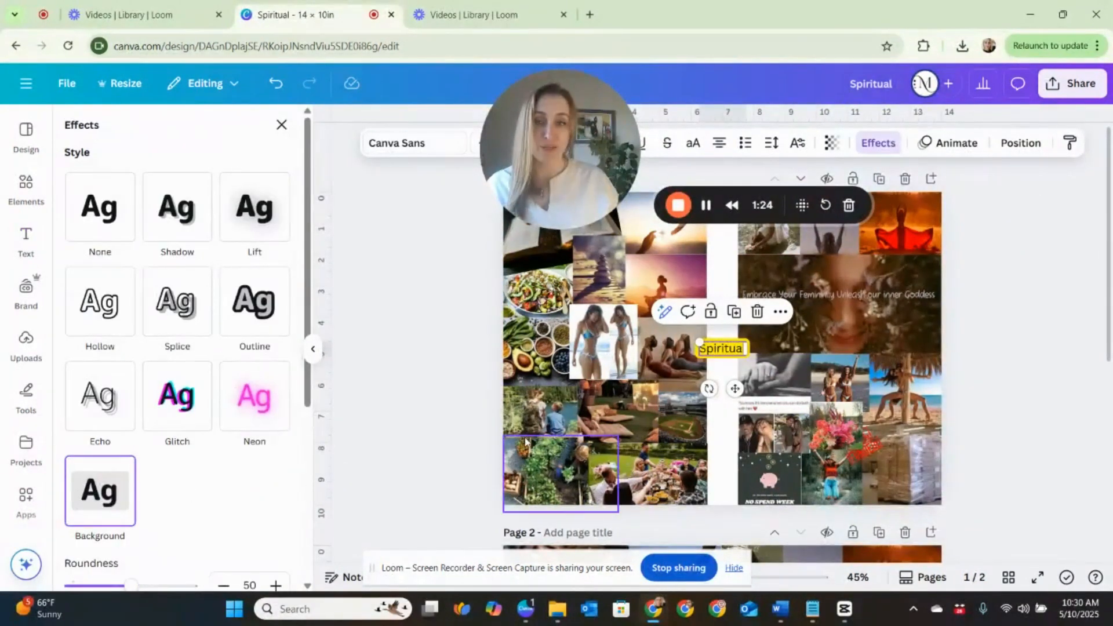
scroll(311, 305, "down", 3)
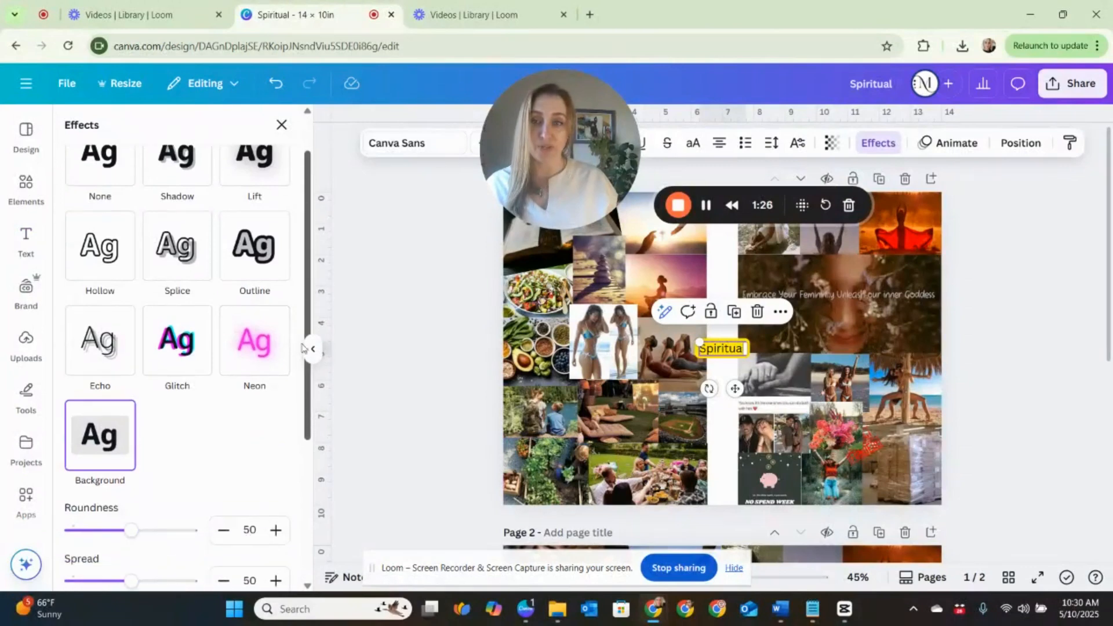
left_click(278, 532)
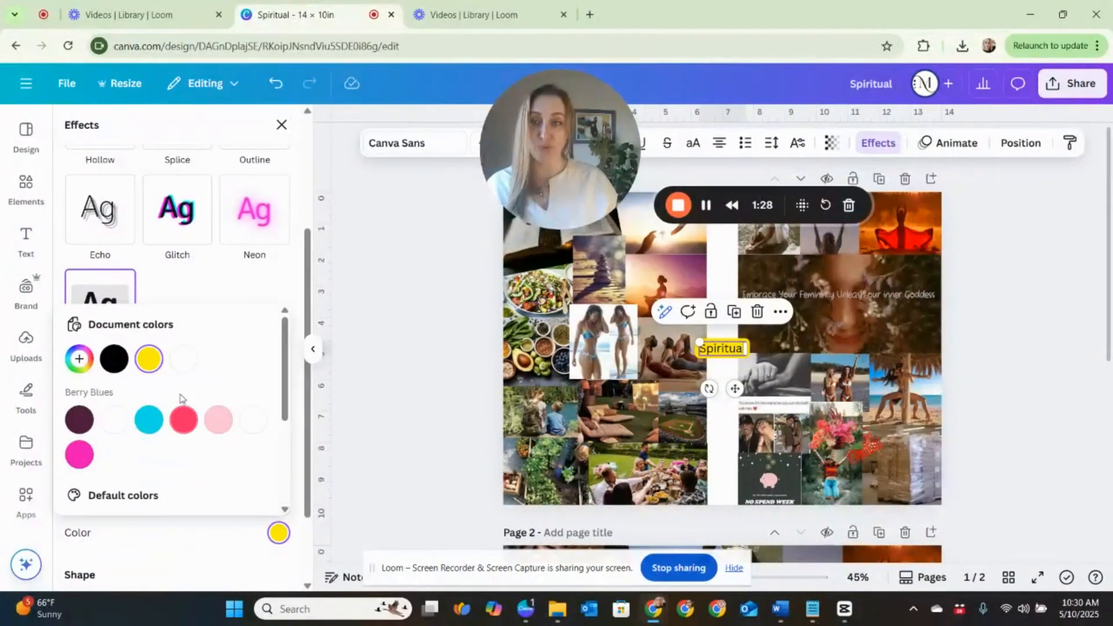
left_click(183, 359)
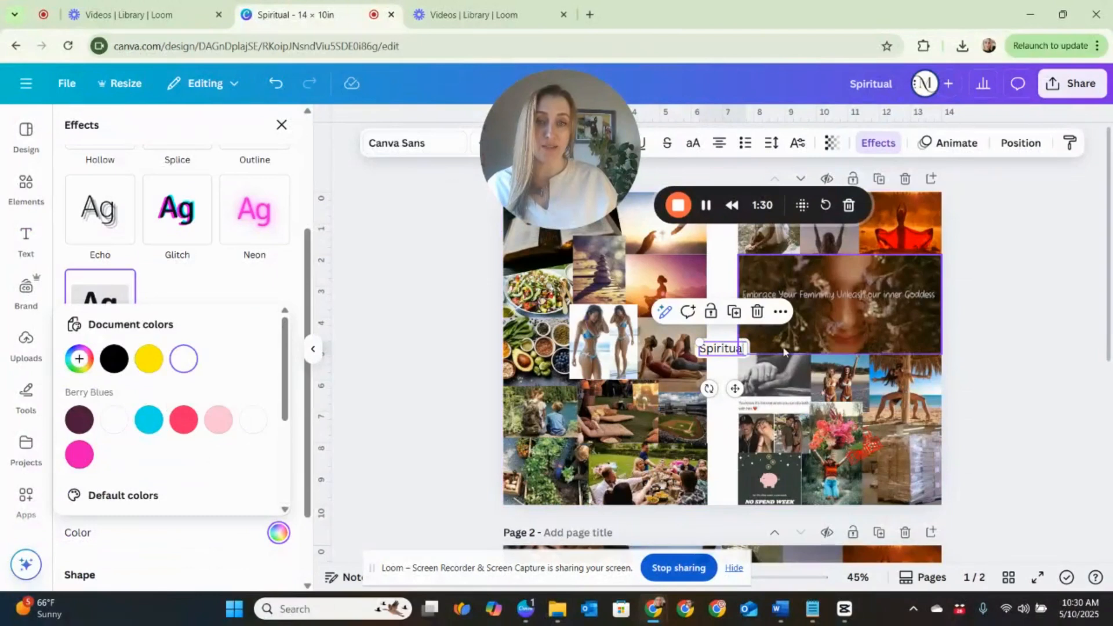
Move the "Spiritual" label from the middle of page 1 up onto the images in the left collage's upper part.
left_click_drag(534, 161, 293, 173)
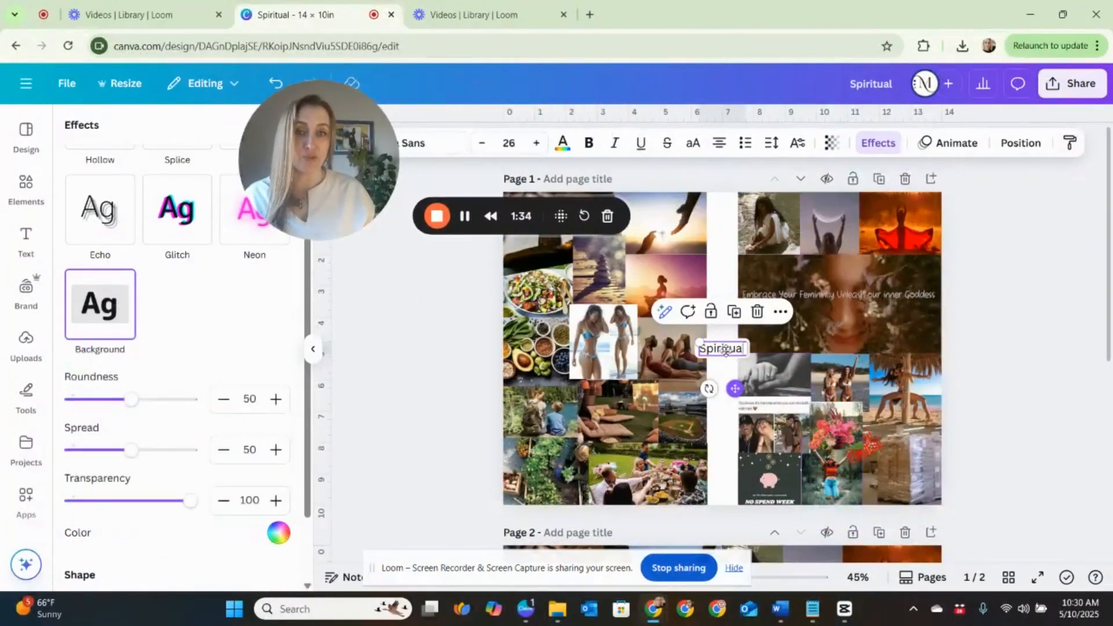
left_click_drag(735, 389, 658, 241)
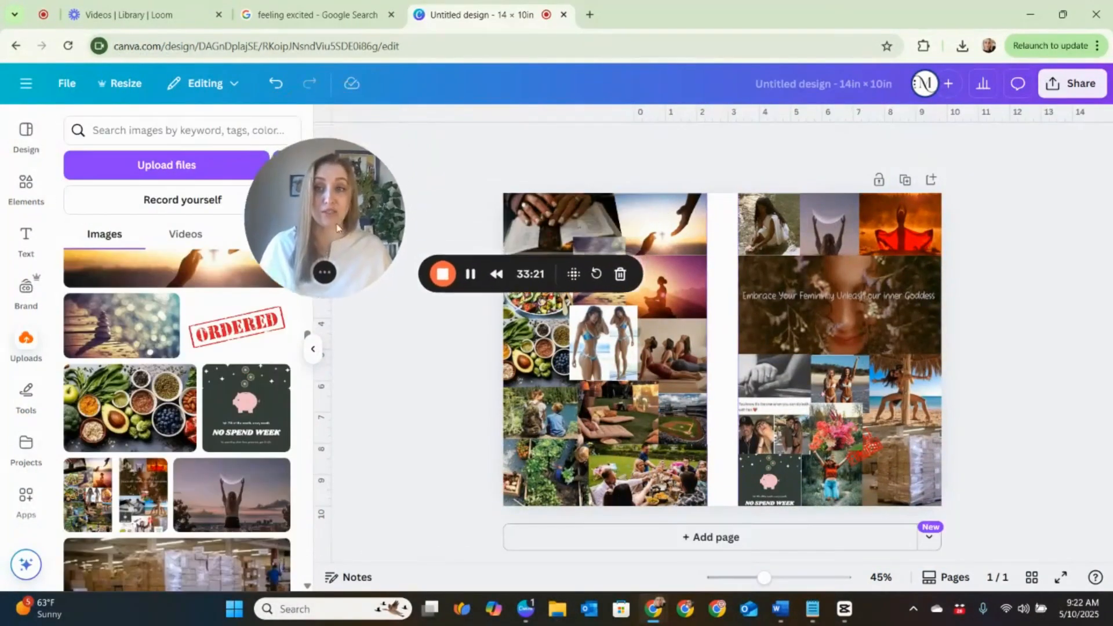
Duplicate the collage page, and shift all images of page 2's left half right to the page's center line.
left_click_drag(311, 171, 134, 454)
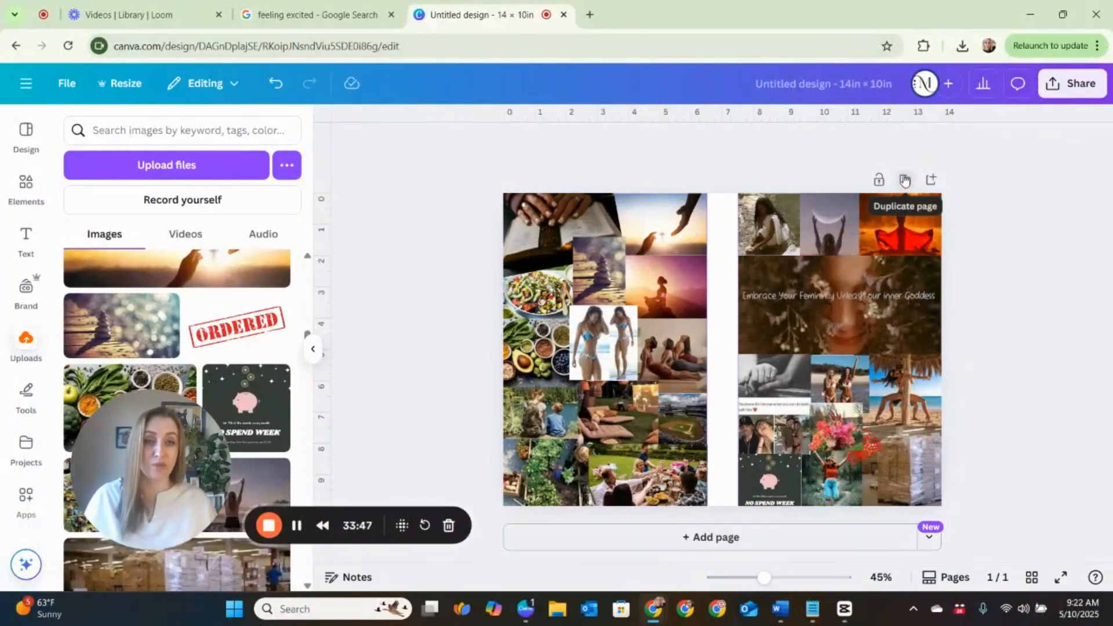
left_click(905, 180)
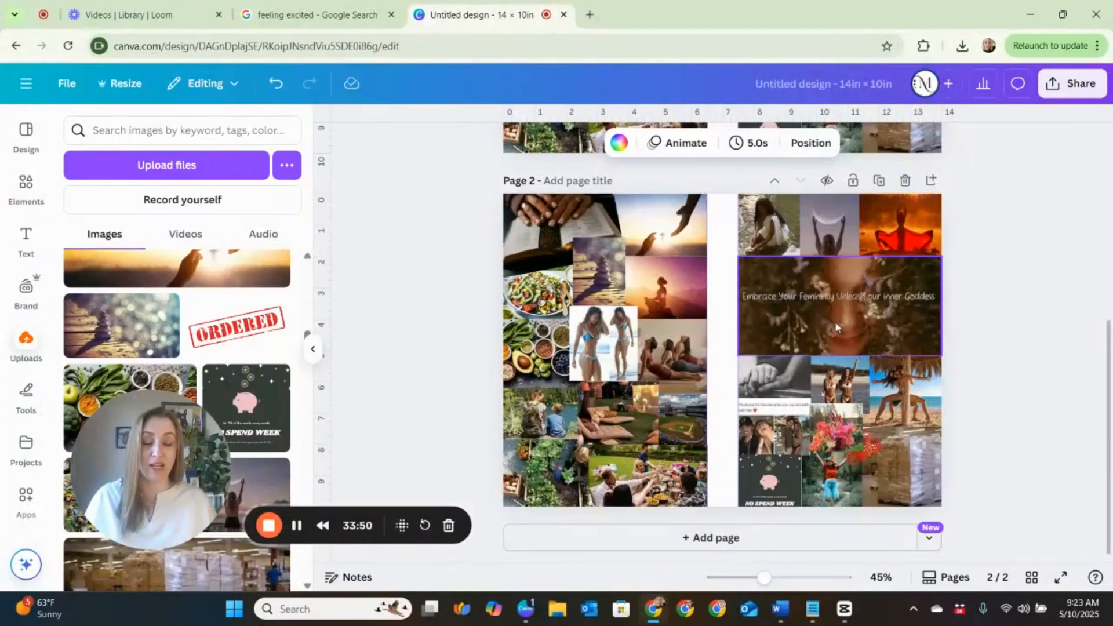
left_click_drag(709, 200, 323, 241)
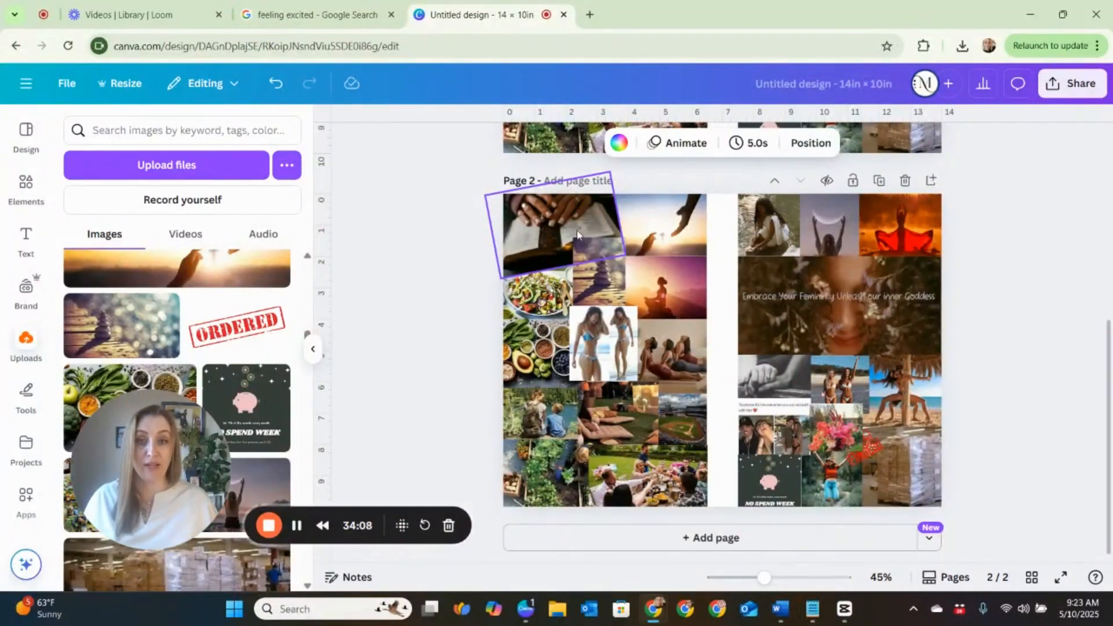
left_click_drag(465, 195, 710, 492)
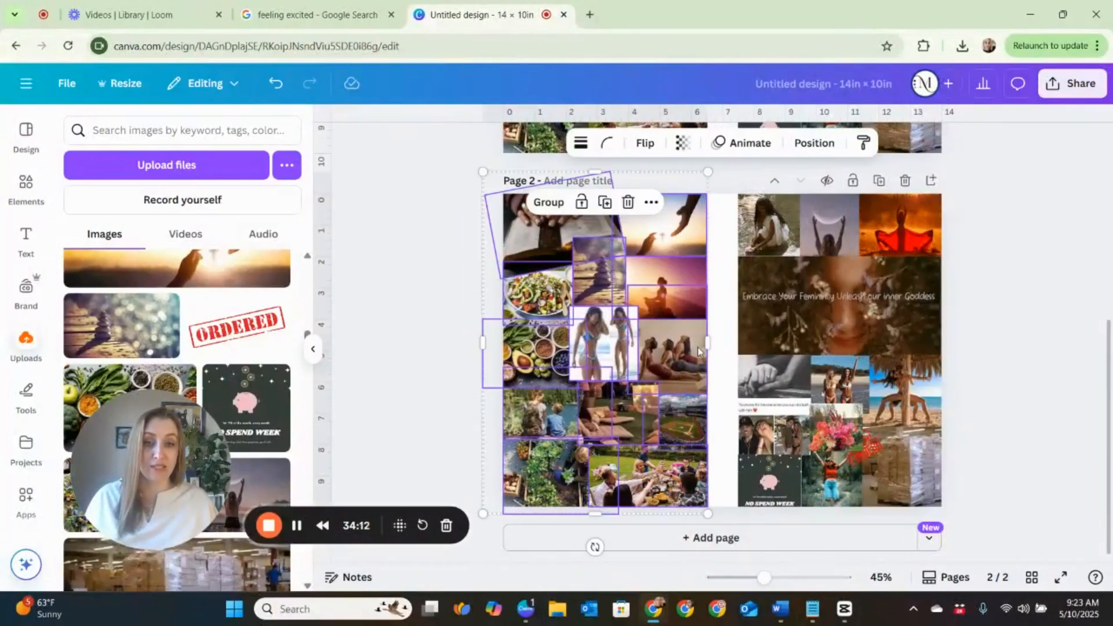
left_click_drag(681, 348, 690, 344)
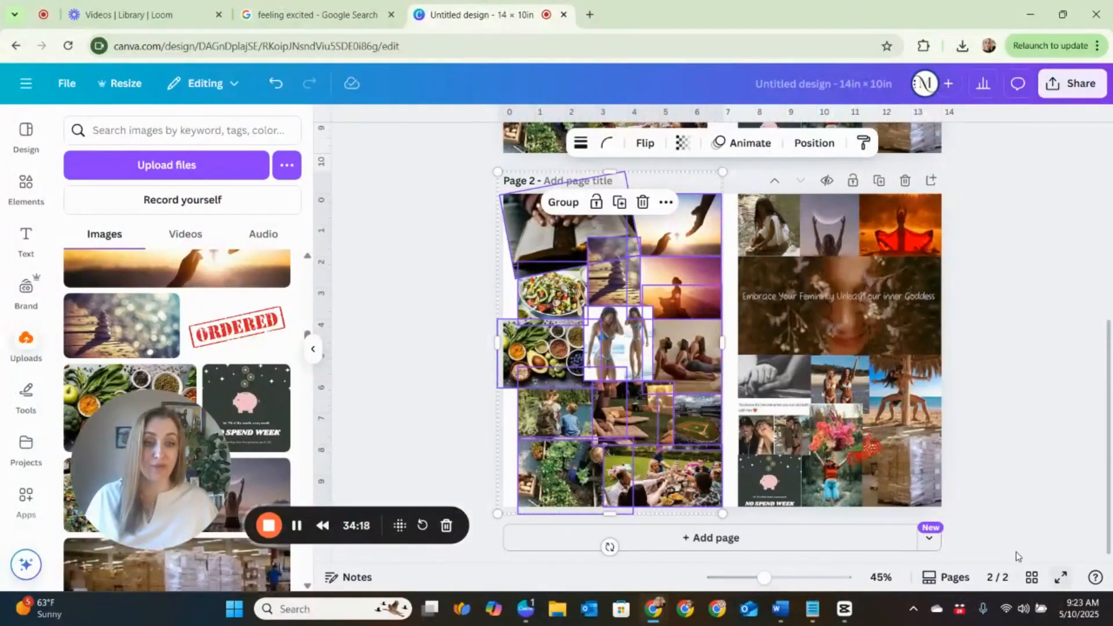
Shift all images of page 2's right half left until they meet the left collage, keeping their vertical alignment.
left_click_drag(974, 518, 740, 200)
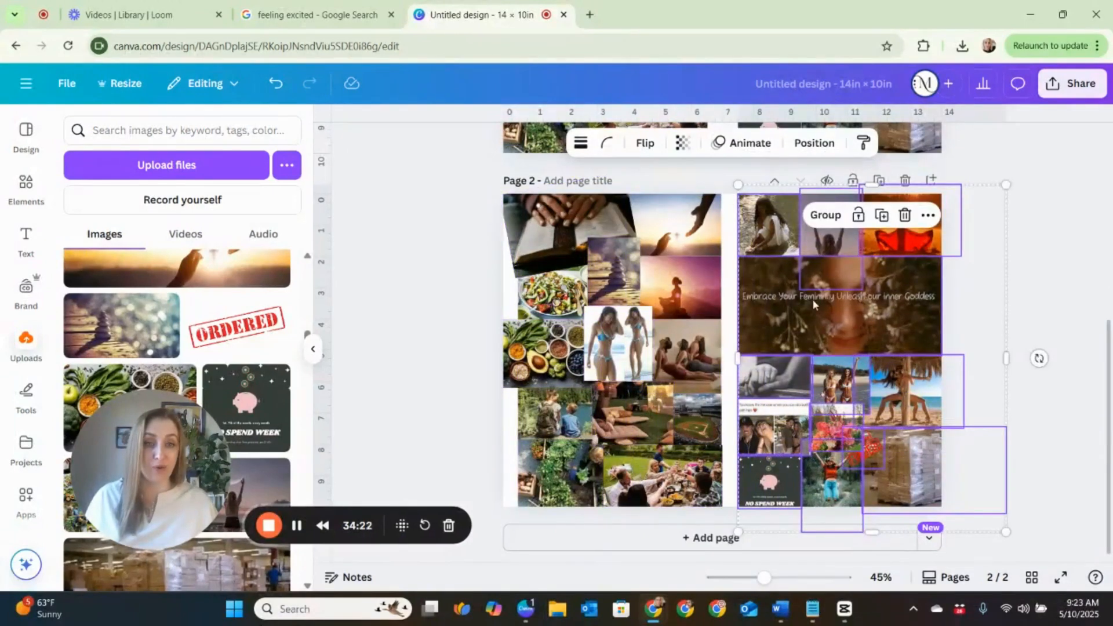
left_click_drag(812, 298, 792, 297)
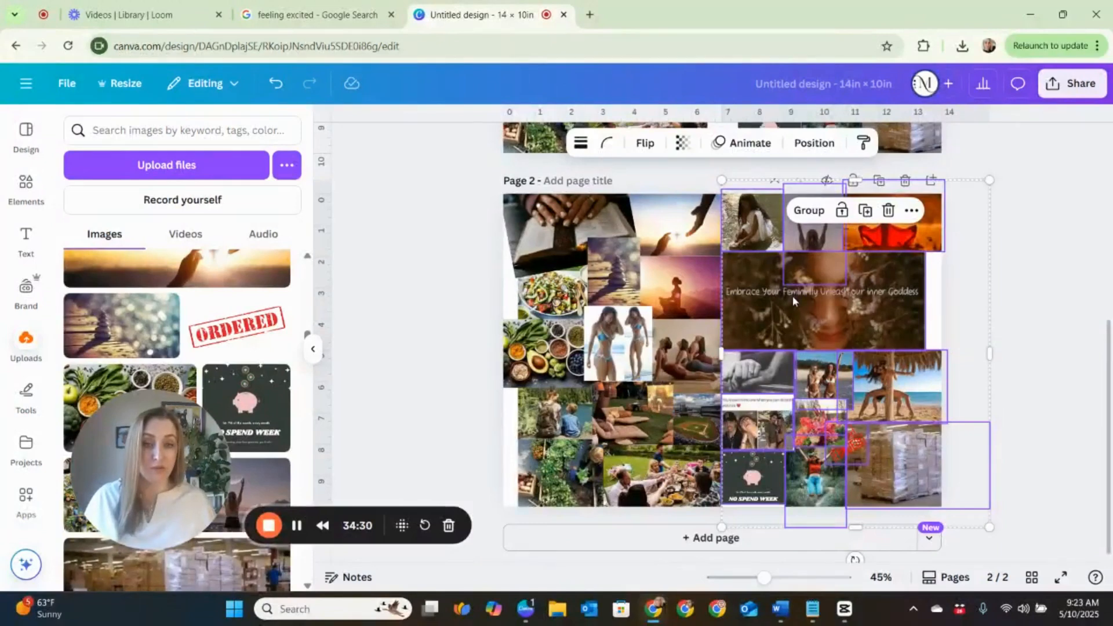
key("Escape")
left_click(792, 296)
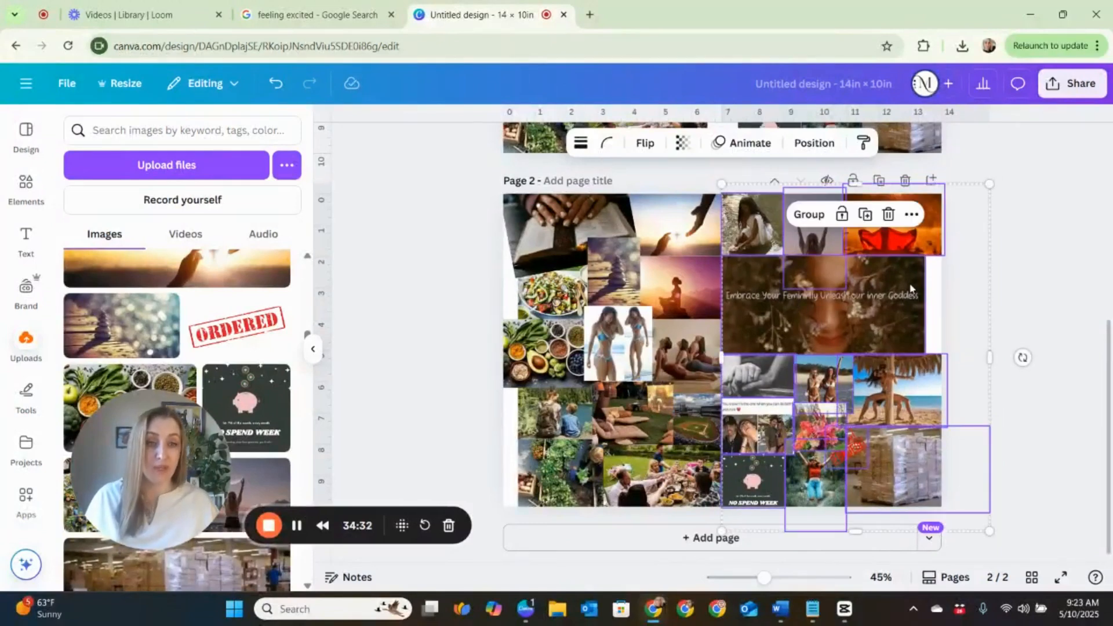
left_click(1046, 271)
Enlarge the open-book and salad images on page 2 toward the left page edge to cover the white gap.
left_click(510, 203)
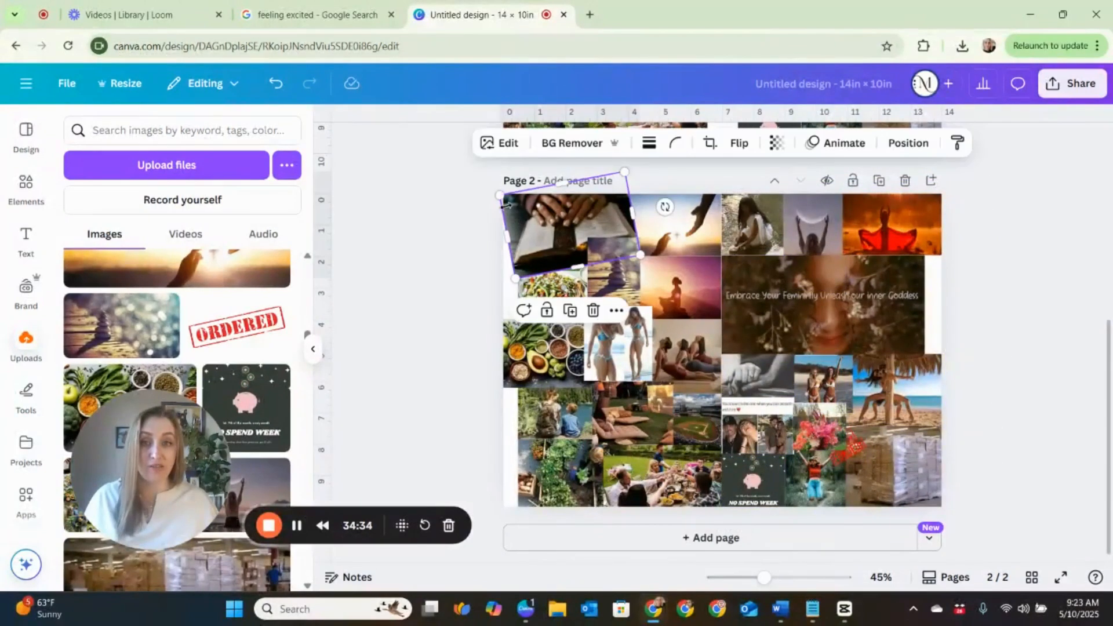
left_click_drag(500, 194, 493, 191)
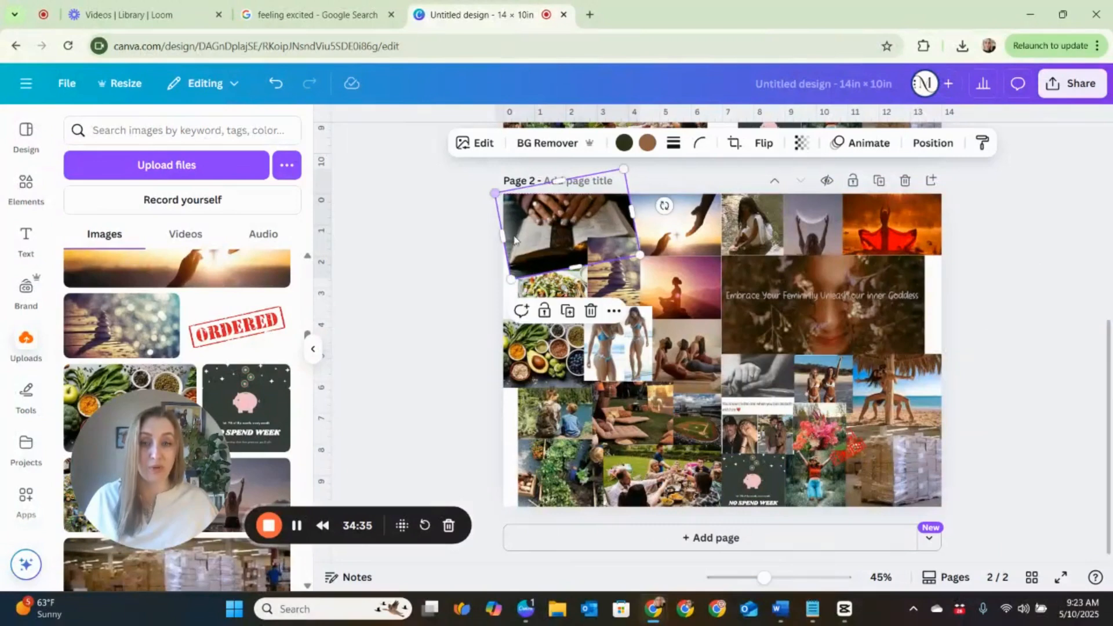
left_click(541, 290)
left_click_drag(514, 322, 494, 332)
Move the children-by-the-lake and garden images on page 2 to the left edge, enlarging the lake image slightly to fit.
left_click(525, 426)
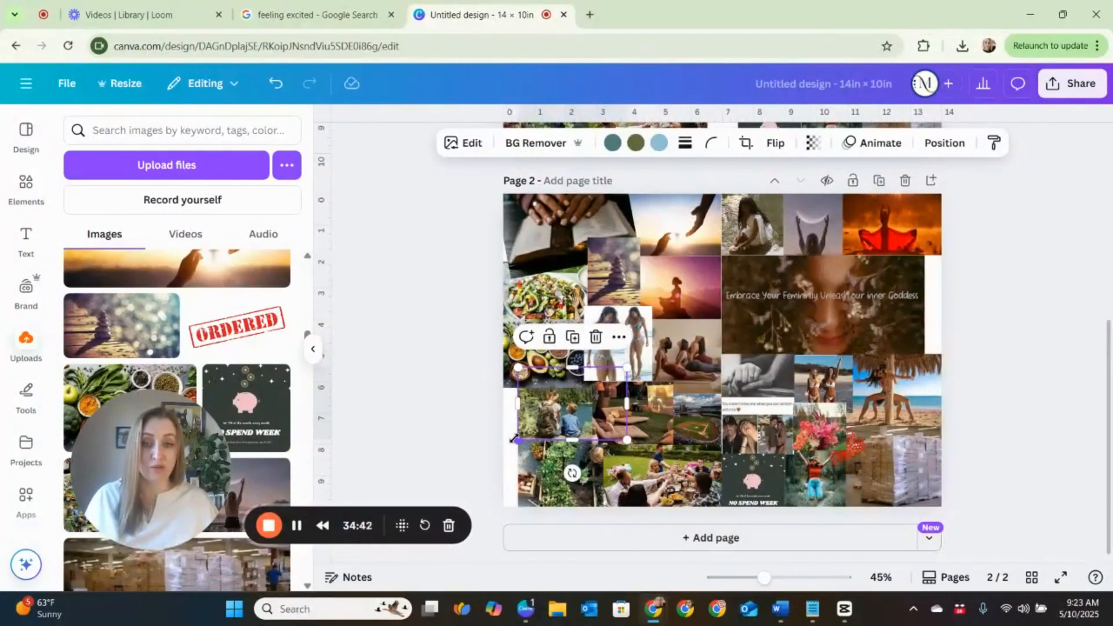
left_click_drag(539, 431, 539, 421)
left_click_drag(537, 495, 526, 489)
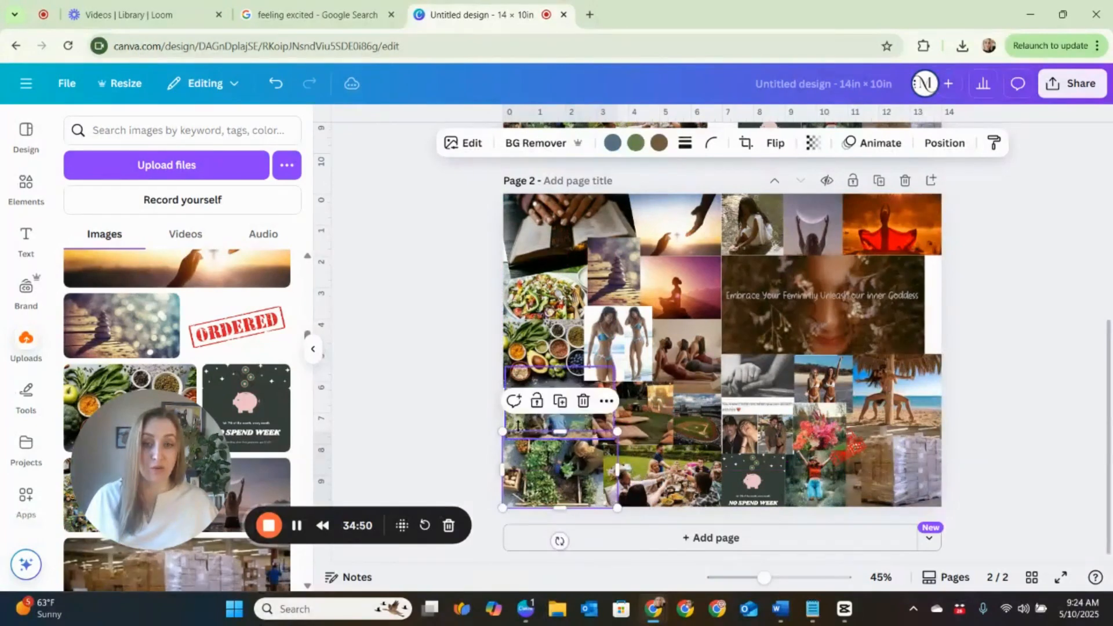
left_click(524, 412)
left_click_drag(524, 413, 522, 412)
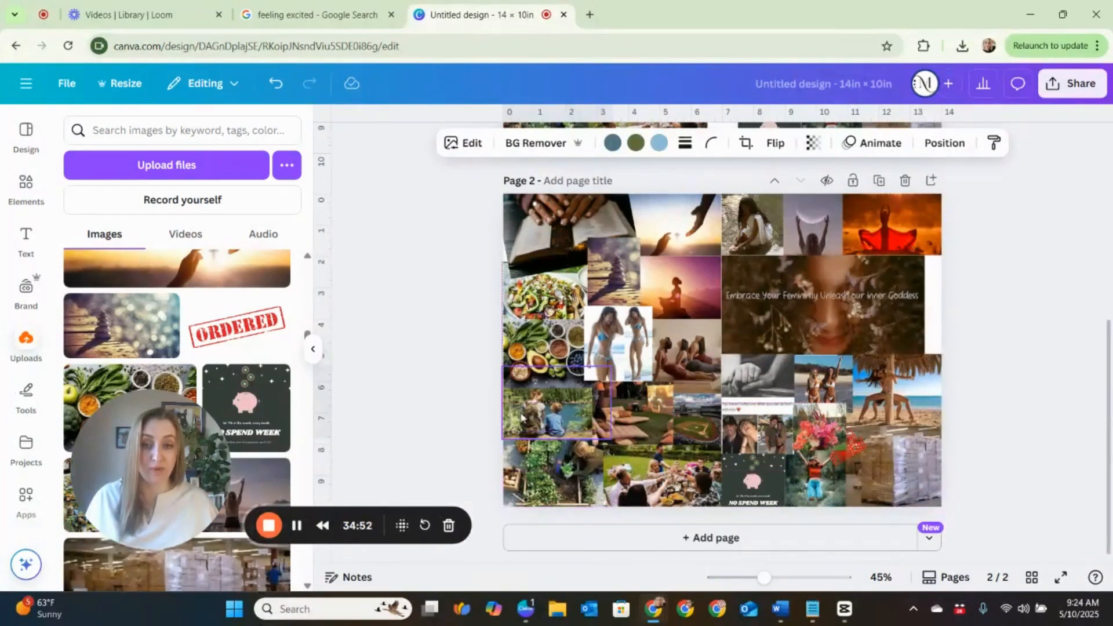
left_click(1080, 320)
Enlarge the inner-goddess quote image to page 2's right edge, and fit the baseball-field image to the center seam.
left_click(911, 315)
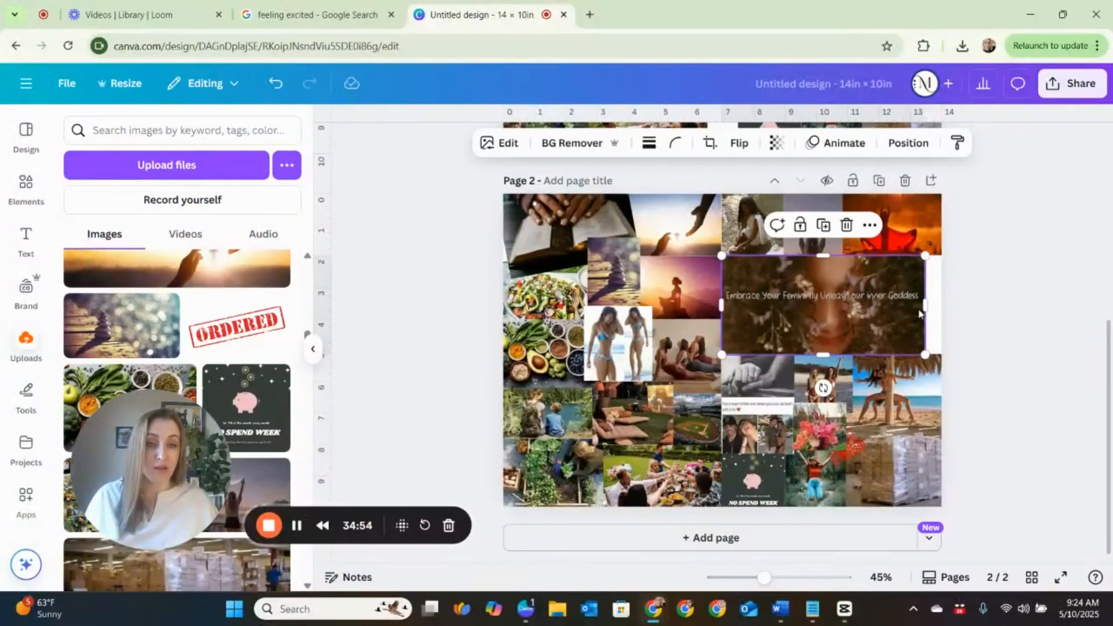
left_click_drag(926, 354, 940, 361)
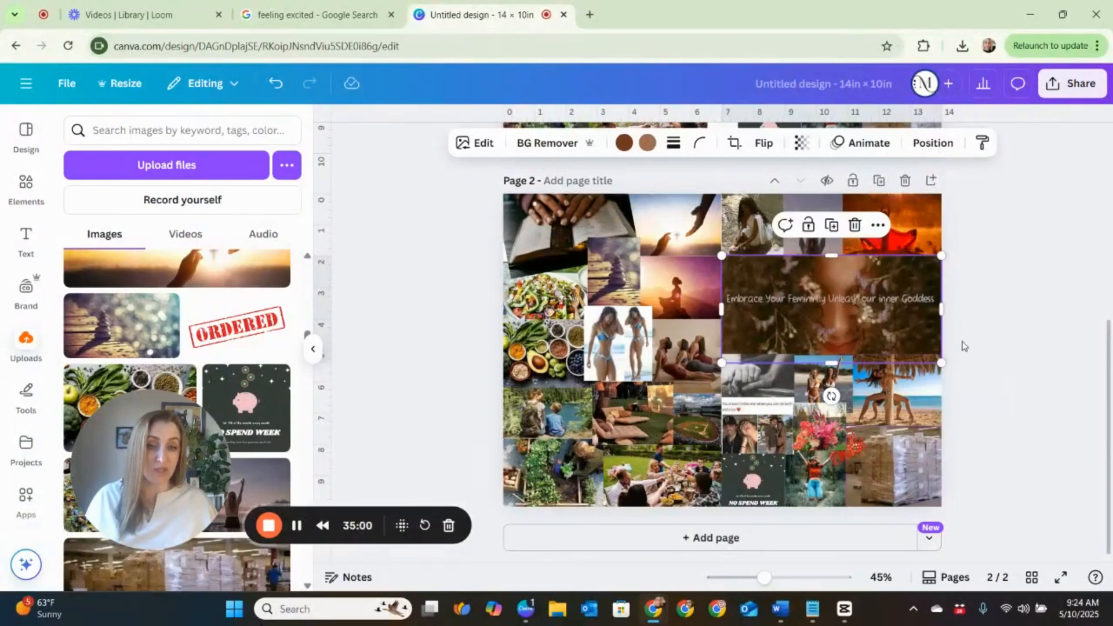
left_click(1022, 379)
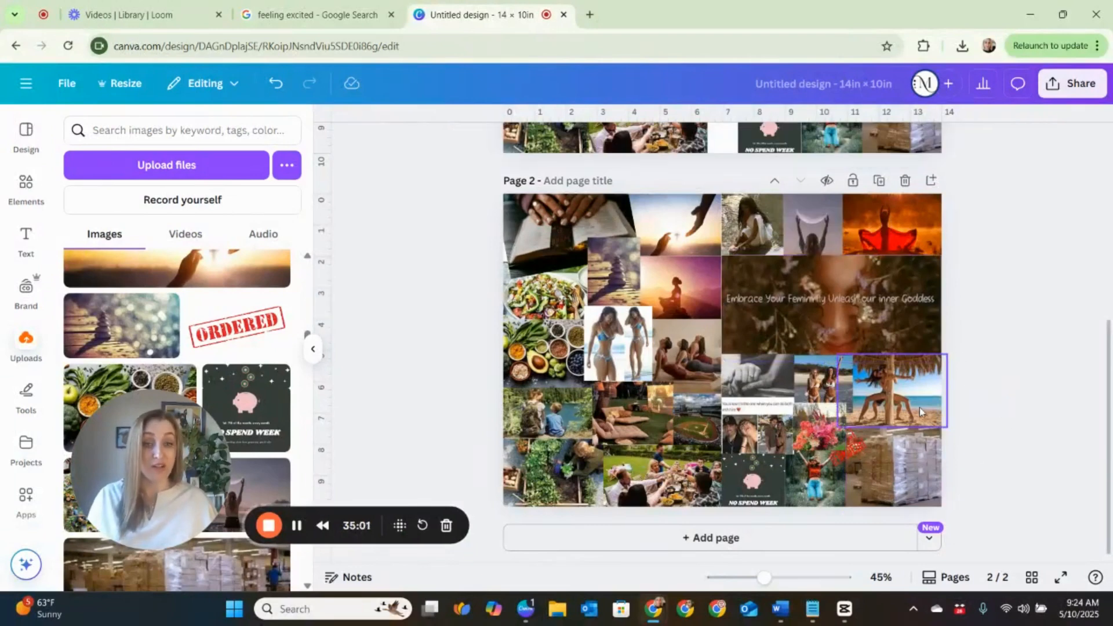
left_click(701, 422)
left_click_drag(721, 422, 723, 422)
left_click(1022, 389)
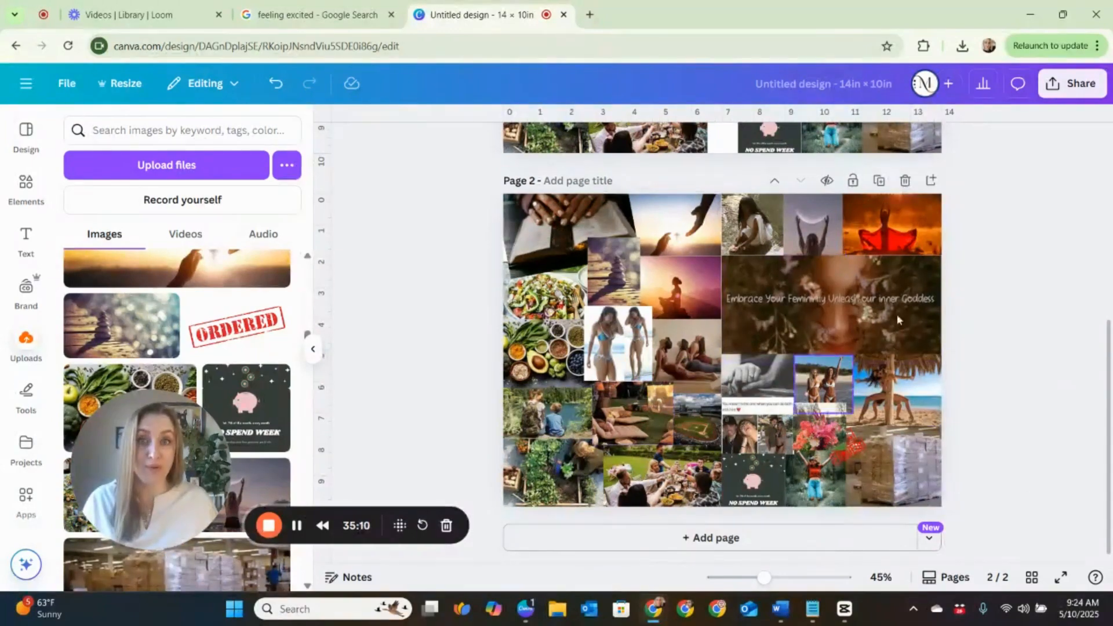
Select page 1, open the download settings for the design, and choose PDF Print as the file type.
scroll(1036, 346, "up", 5)
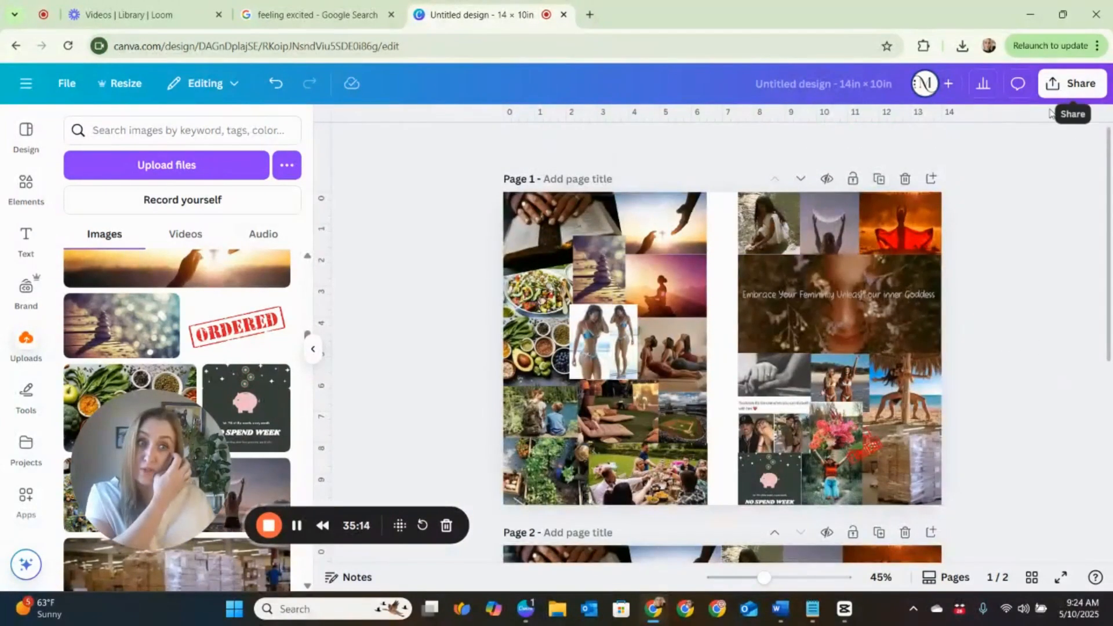
left_click(734, 223)
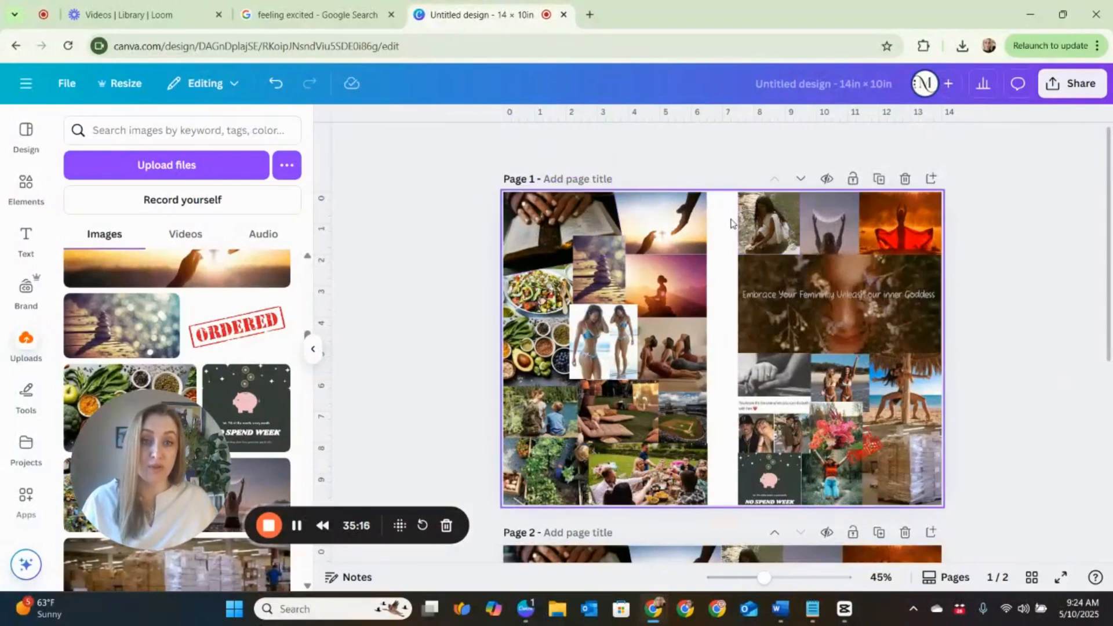
left_click(1073, 93)
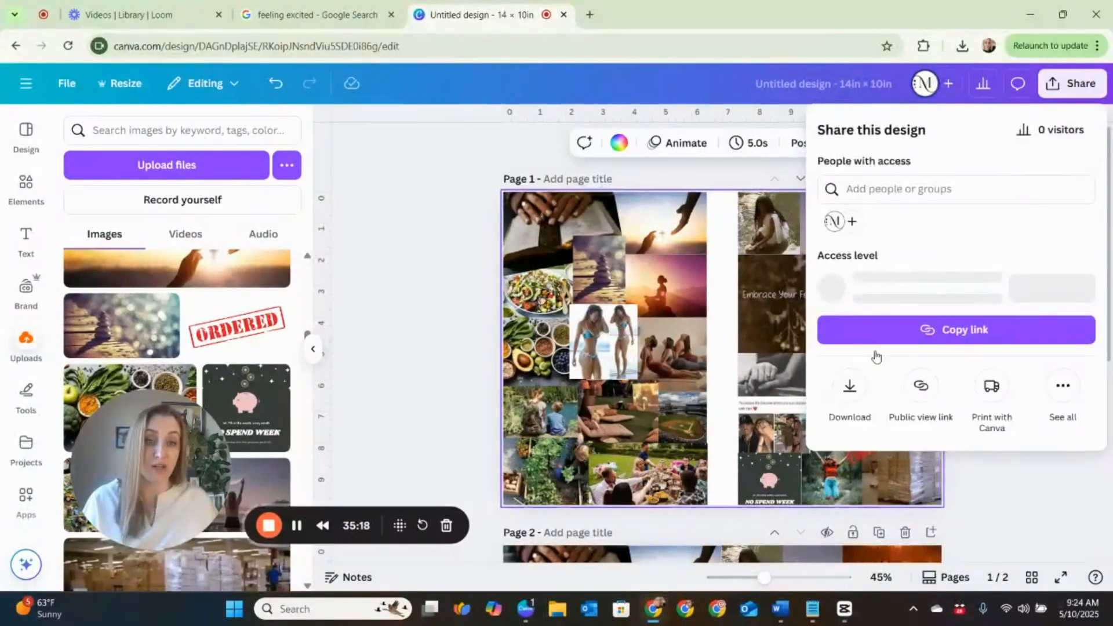
left_click(850, 387)
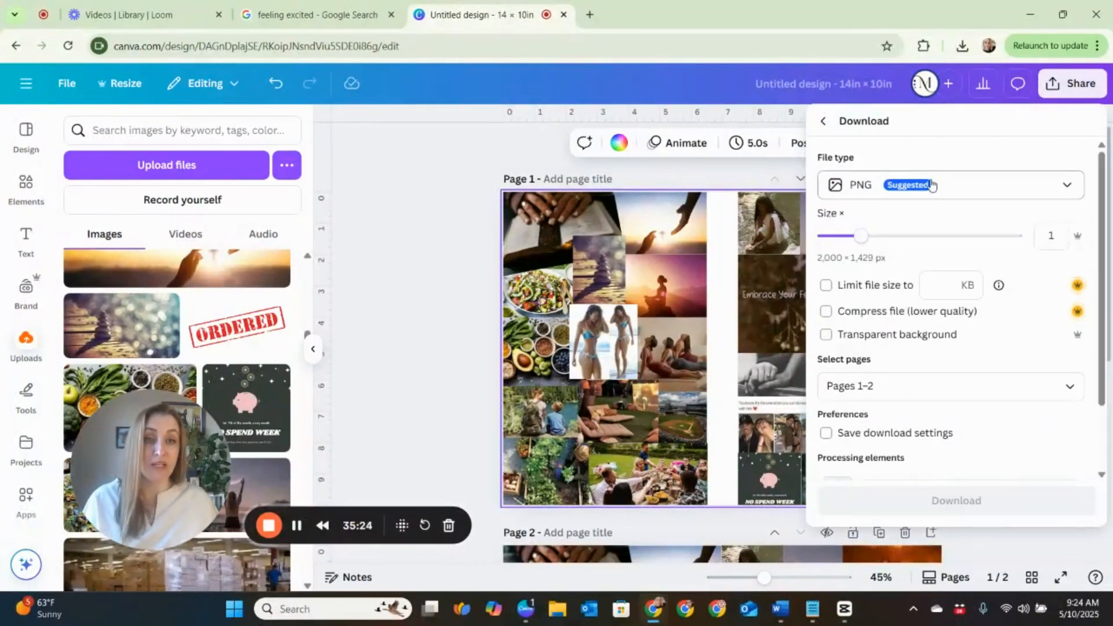
left_click(959, 185)
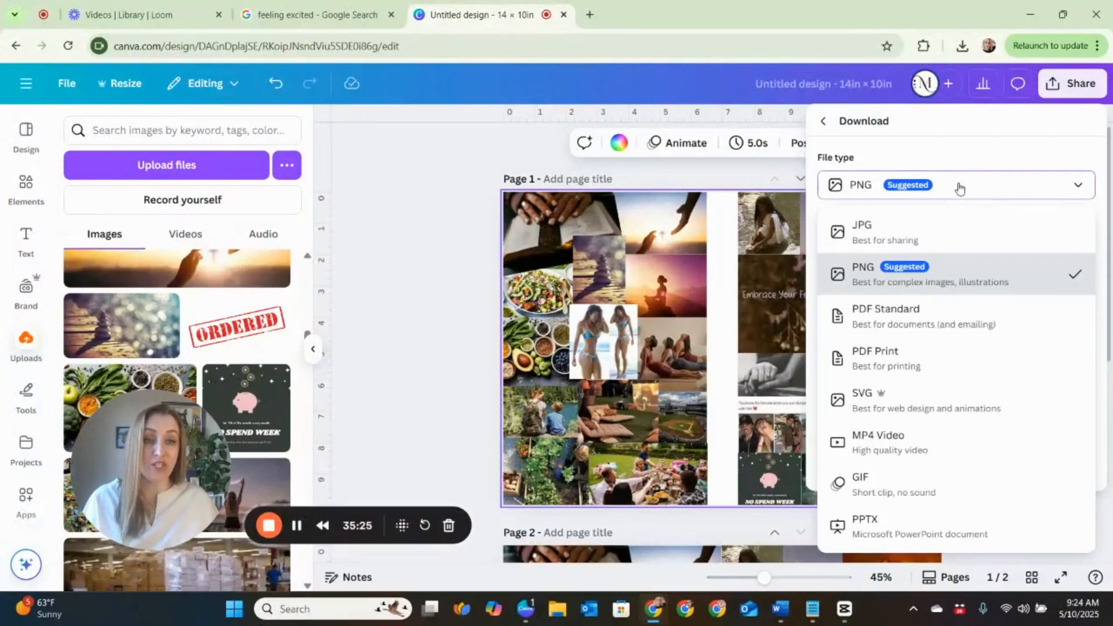
left_click(905, 364)
Download only the current page (Page 1) with the CMYK (best for professional printing) color profile.
left_click(903, 309)
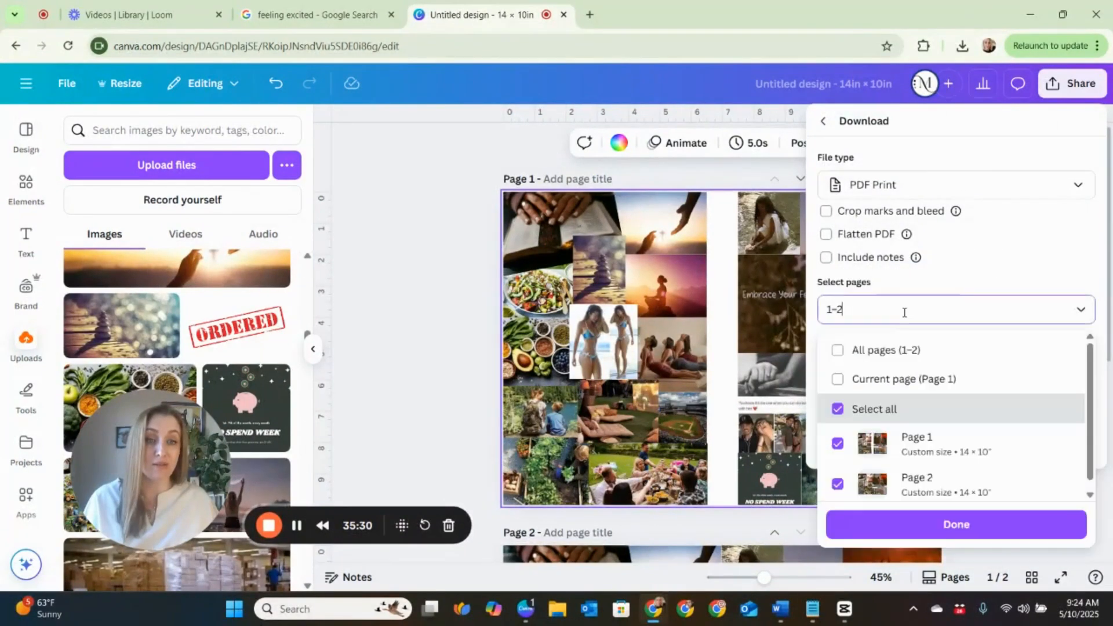
left_click(837, 383)
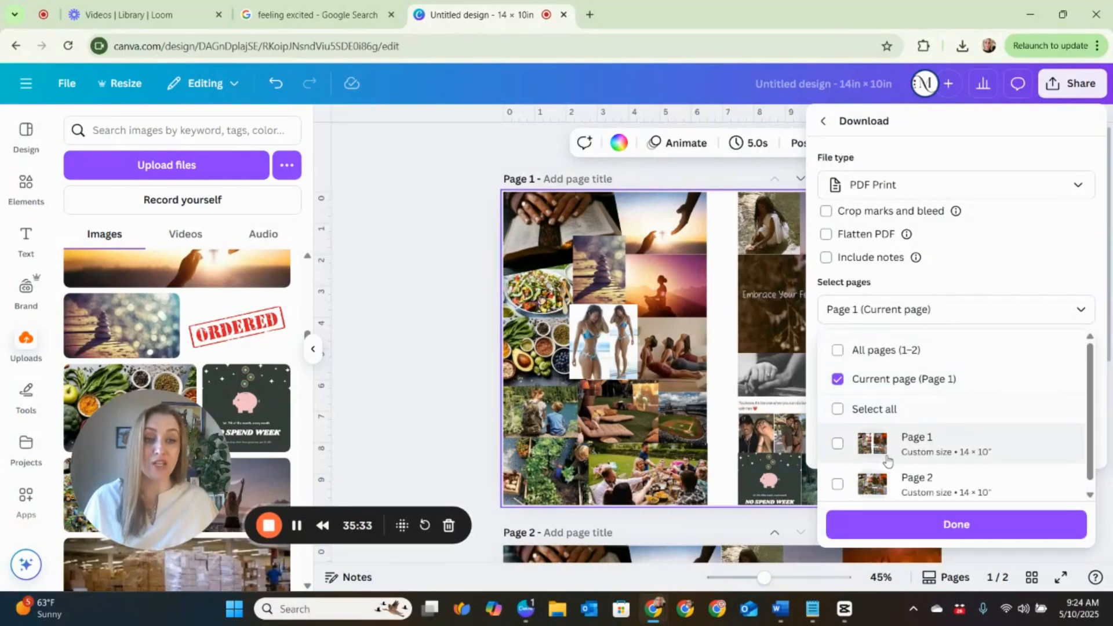
left_click(957, 529)
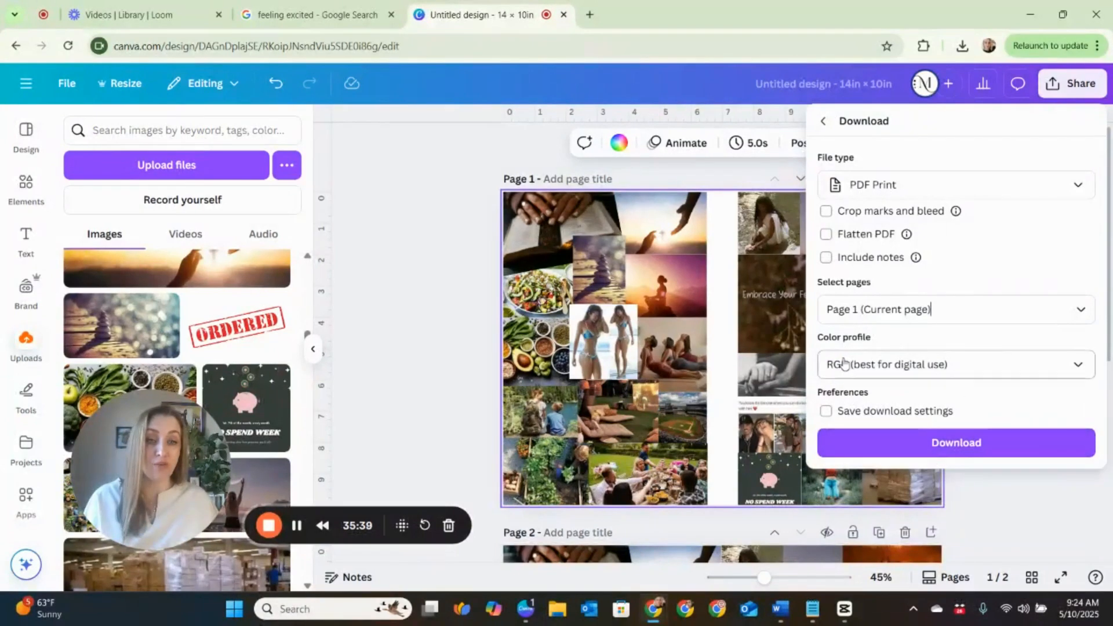
left_click(972, 368)
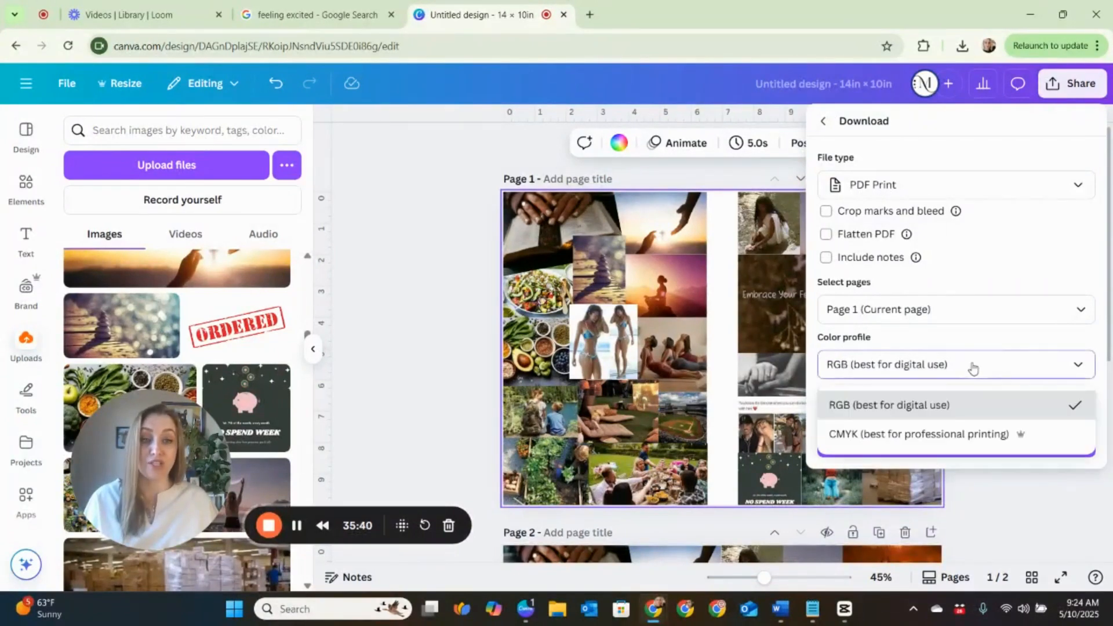
left_click(972, 435)
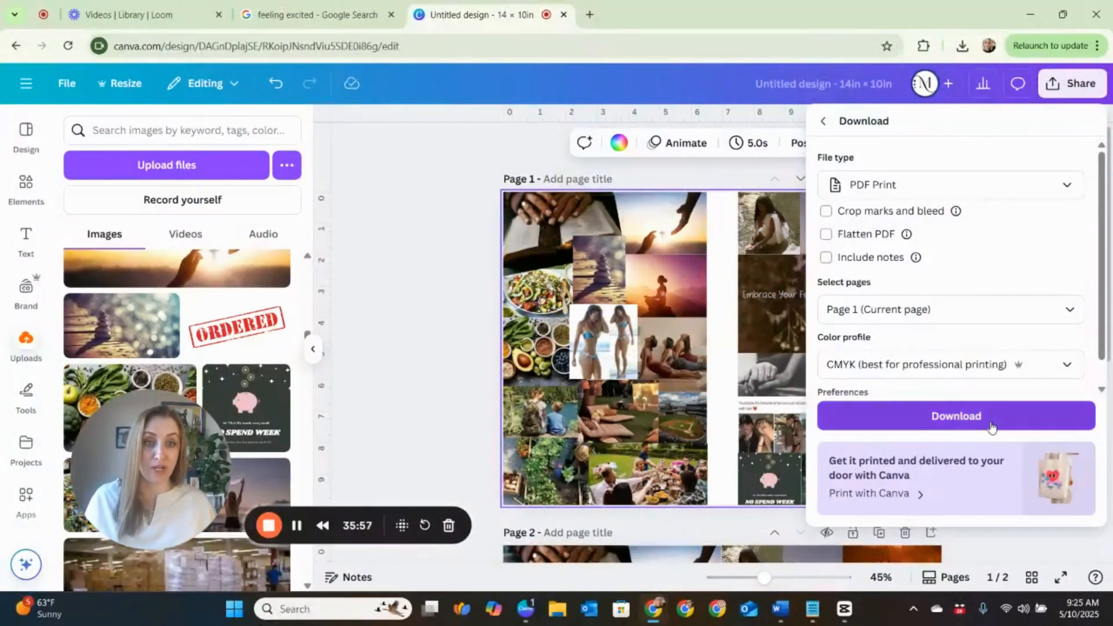
left_click(992, 426)
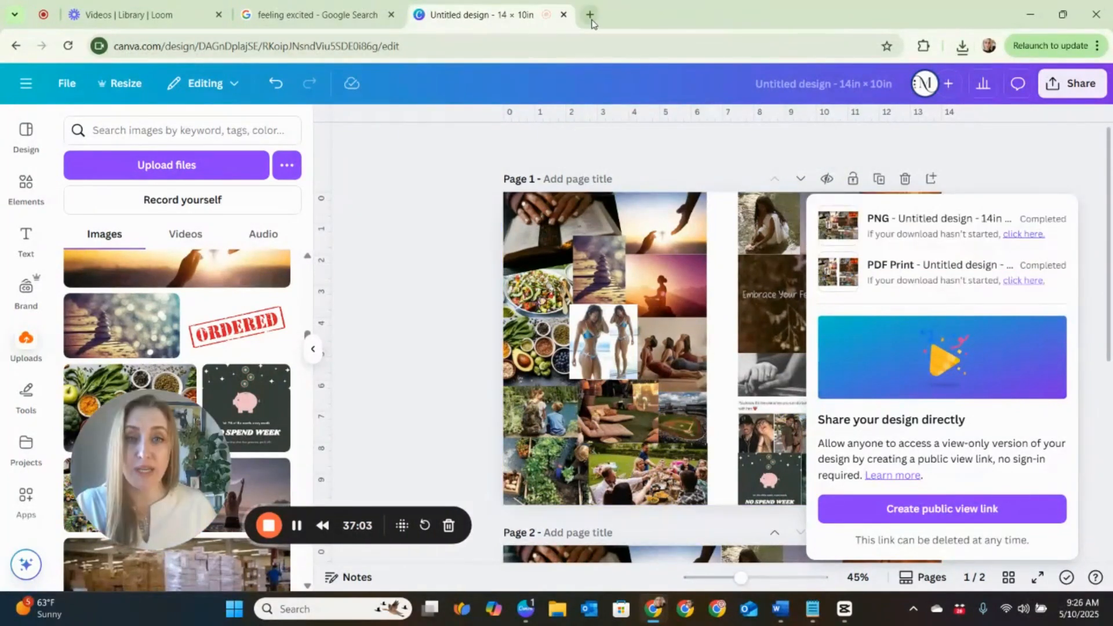
Open the Staples printing site in a new browser tab and go to its Simple Print document printing page.
left_click(591, 16)
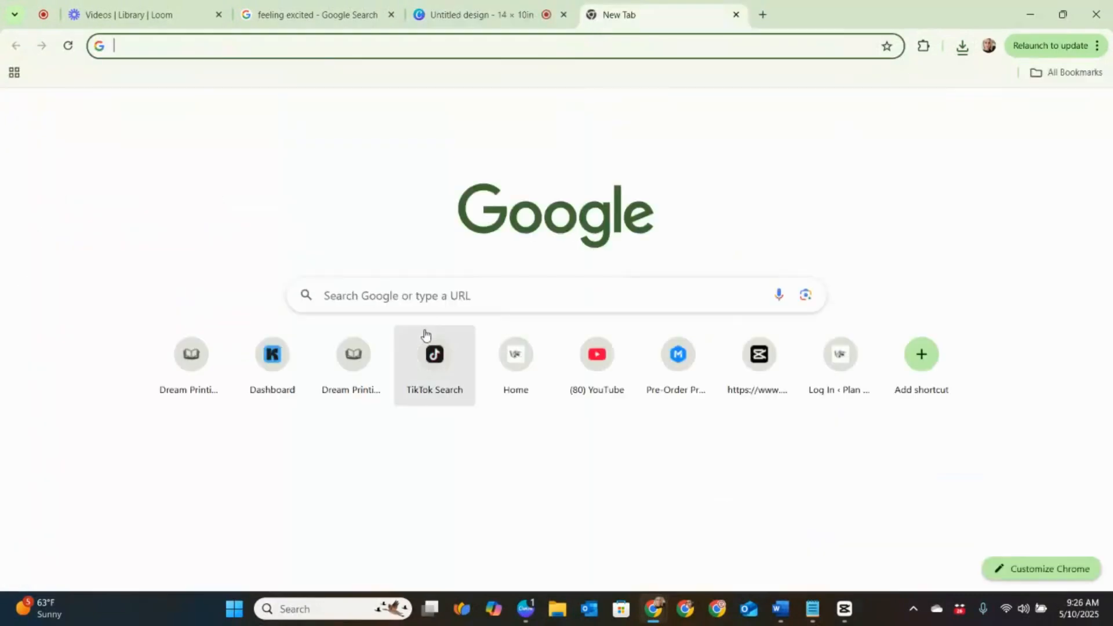
left_click(433, 298)
type("staples")
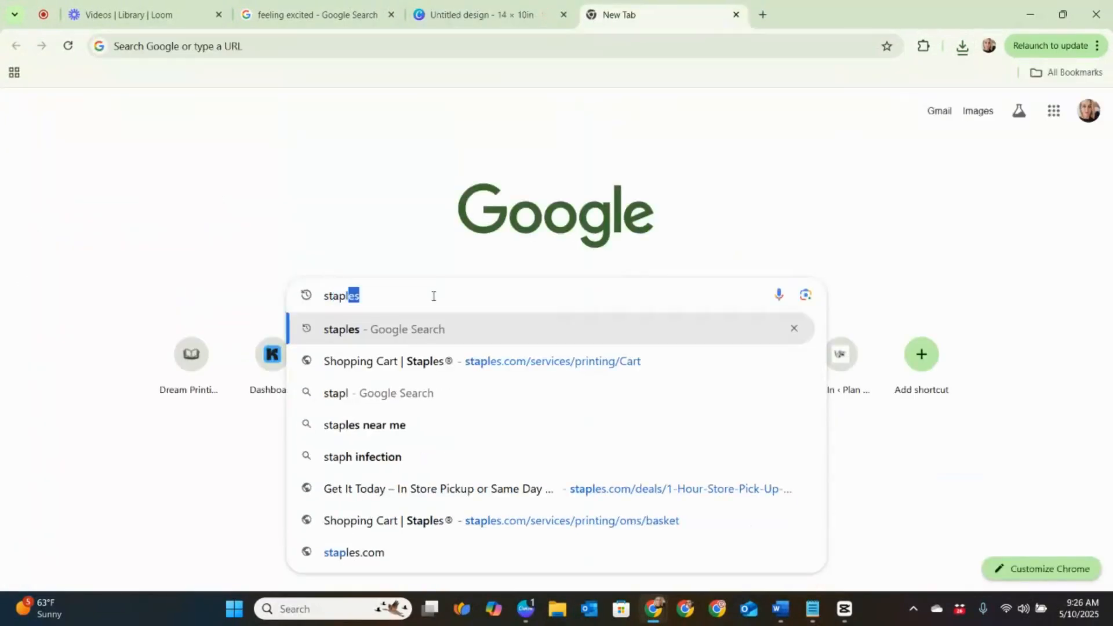
type(".com/services/printing/Cart")
key("Return")
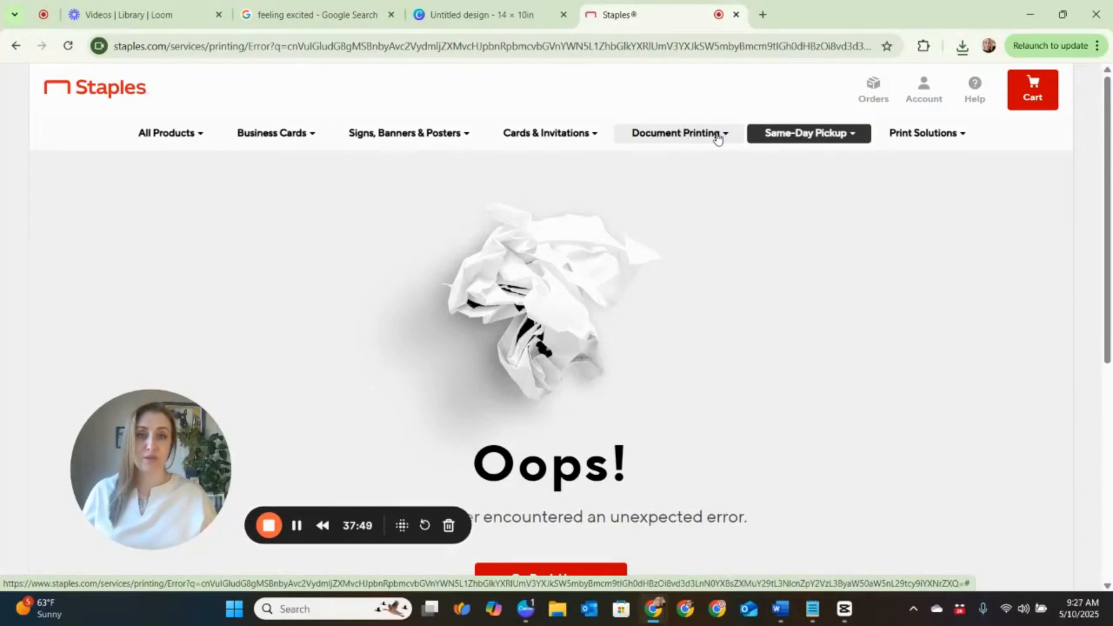
left_click(715, 138)
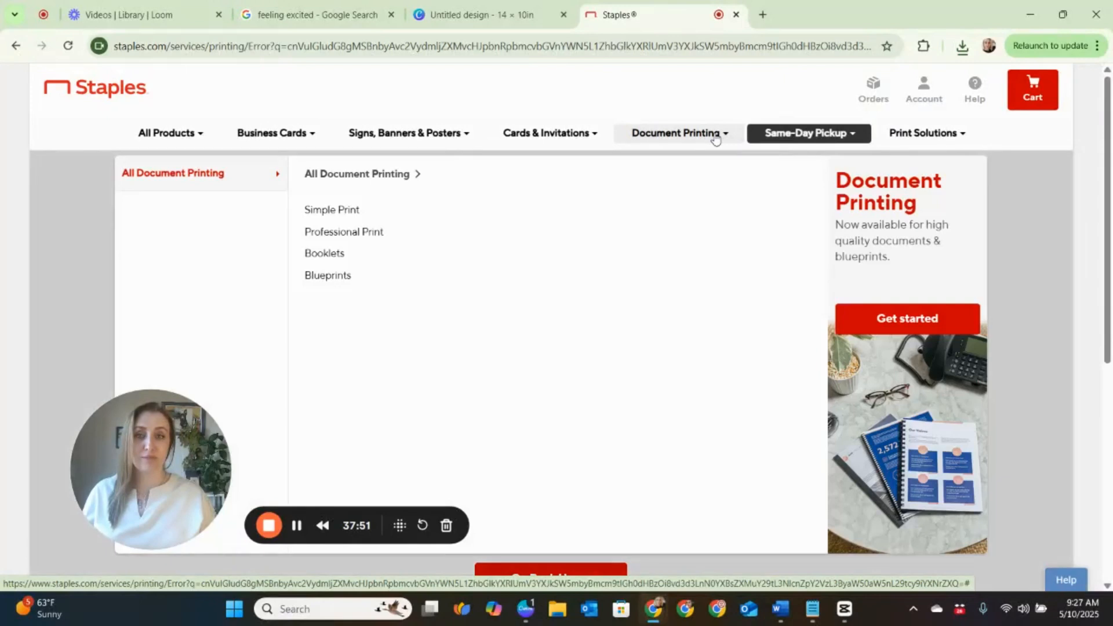
left_click(351, 212)
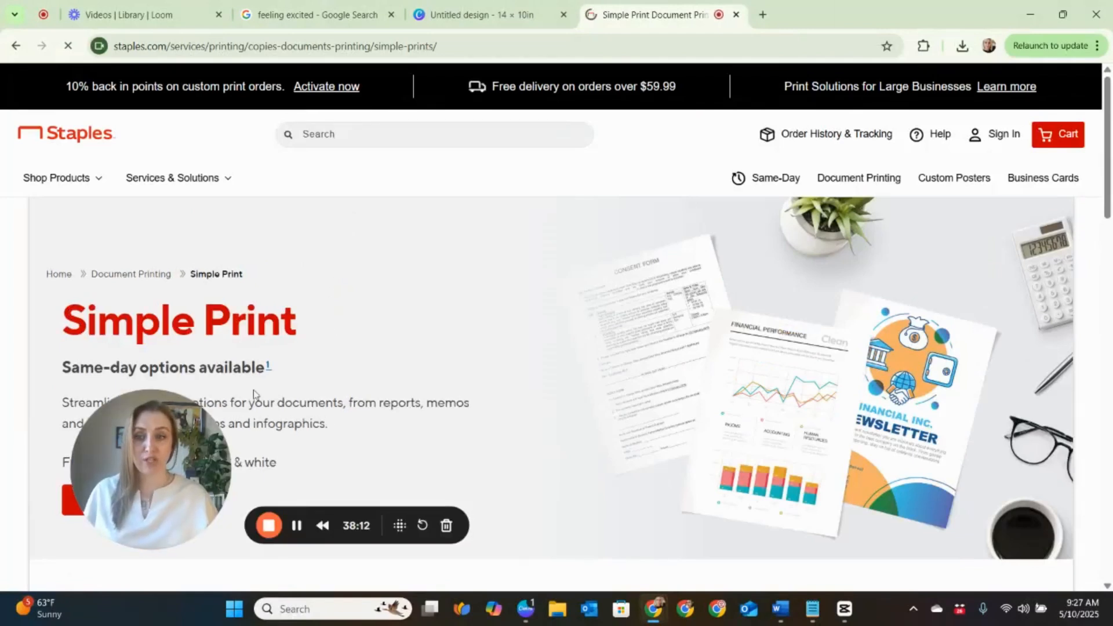
Upload the May Vision Board Planner and May Wall VB files from the Vision Boards folder together as one print project.
left_click_drag(174, 414, 398, 294)
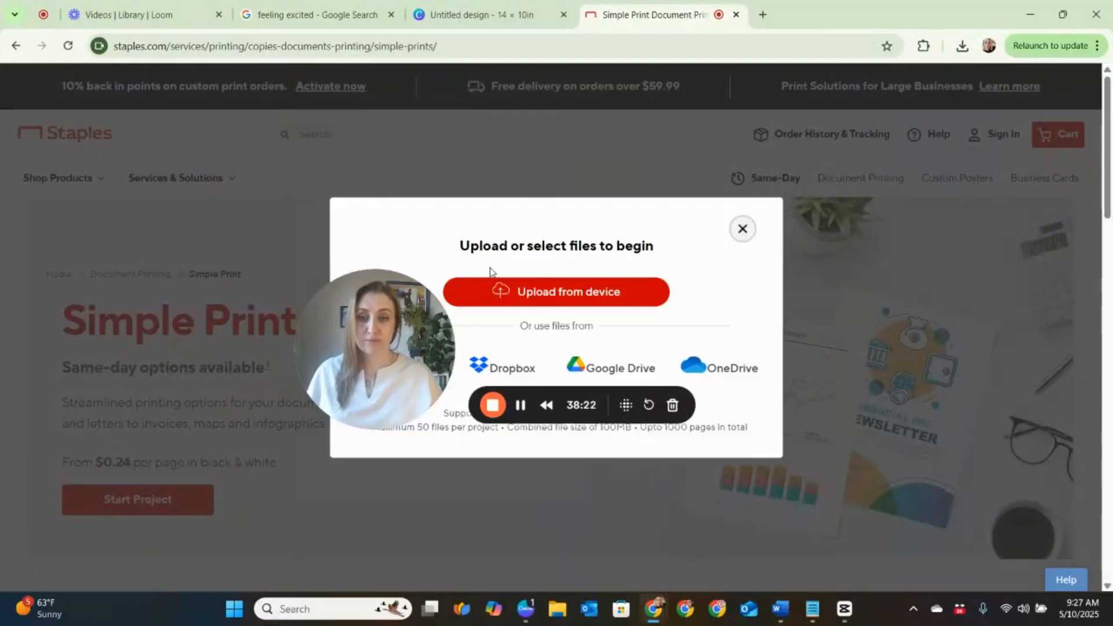
left_click_drag(384, 325, 168, 122)
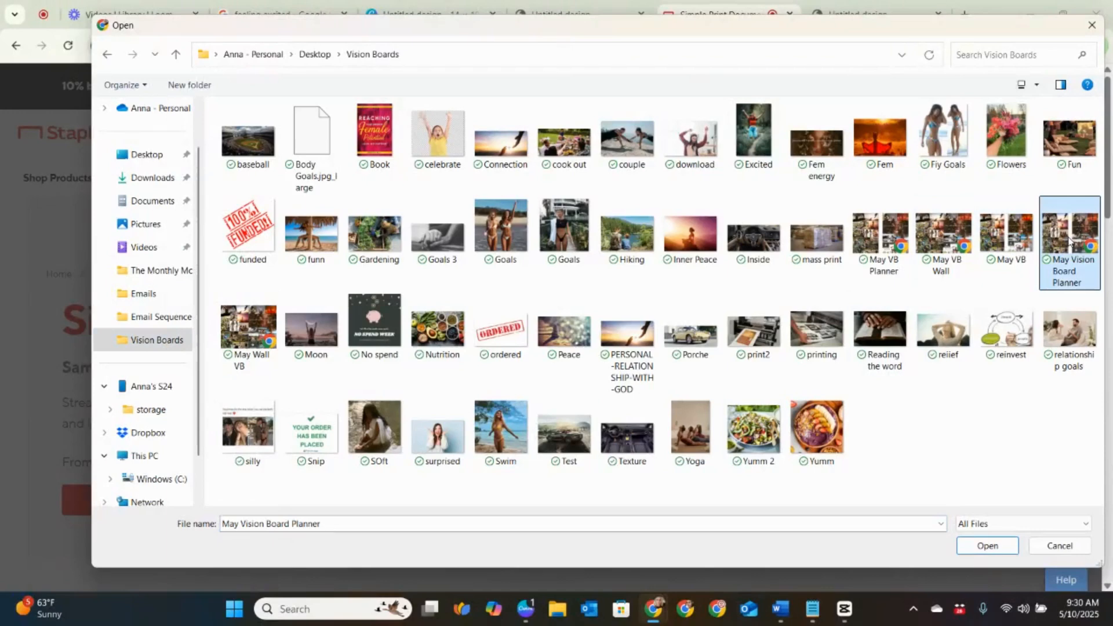
left_click(255, 332, "ctrl")
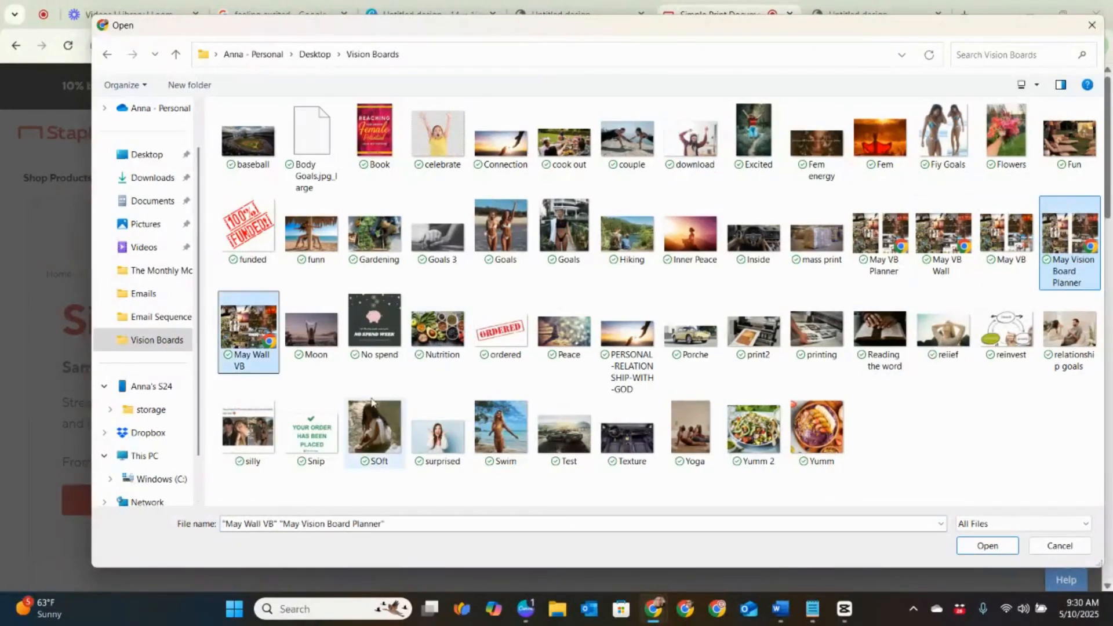
left_click(984, 545)
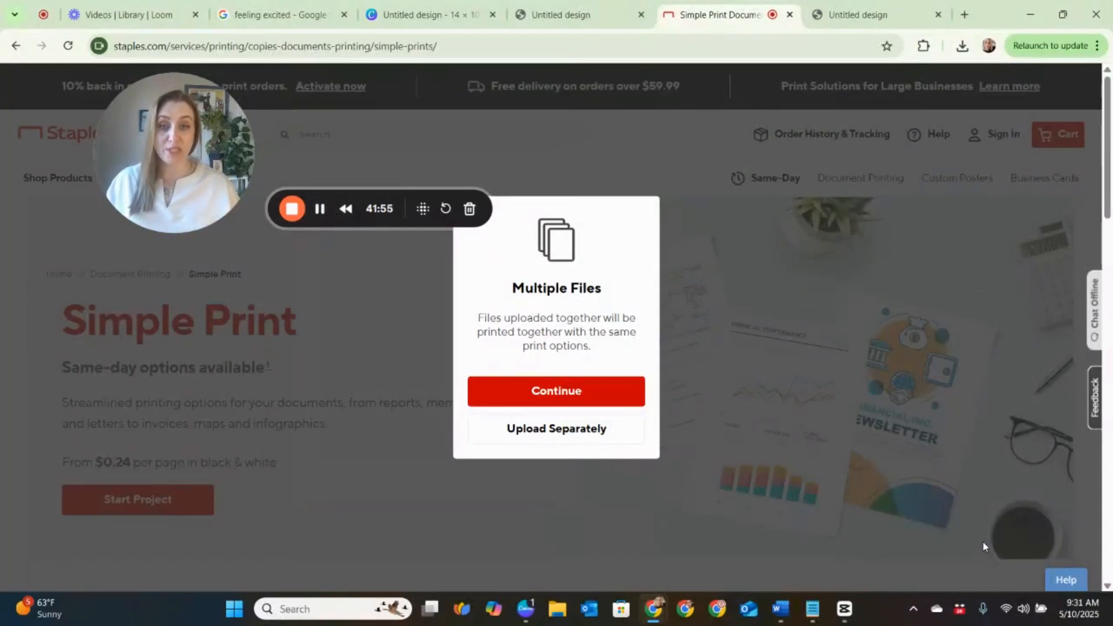
left_click(568, 390)
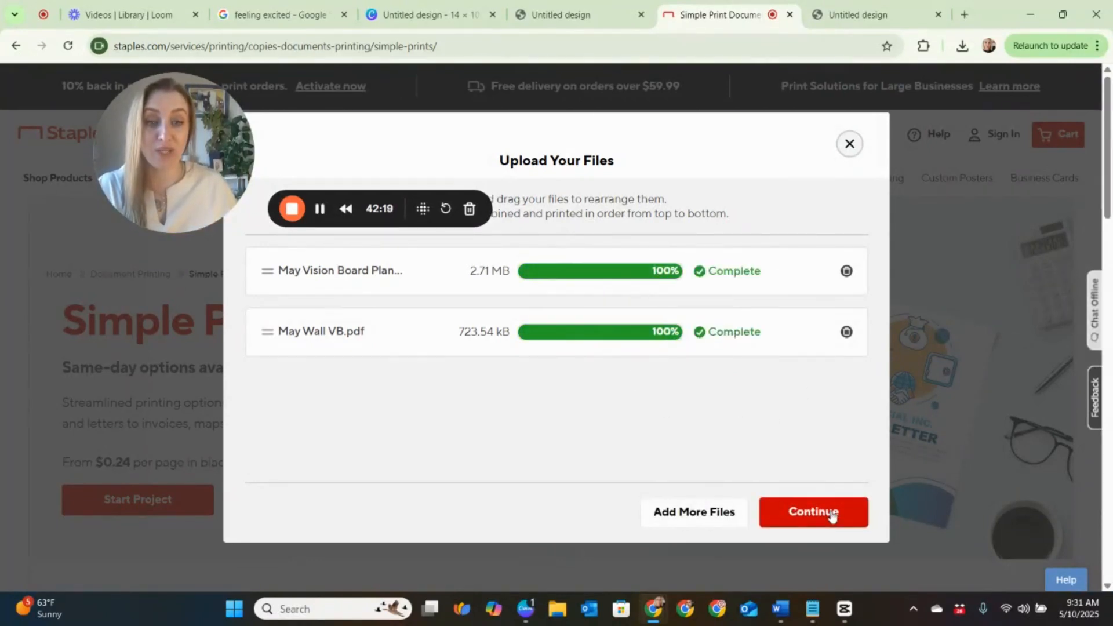
left_click(835, 519)
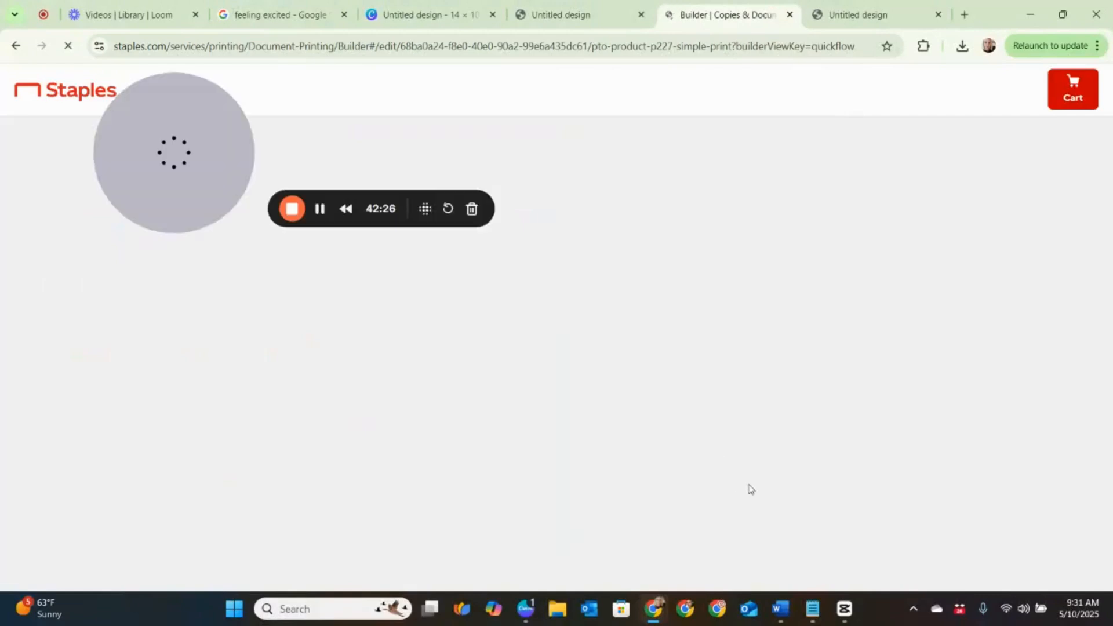
Set the print project's paper size to Ledger, 11" x 17".
left_click_drag(441, 168, 875, 122)
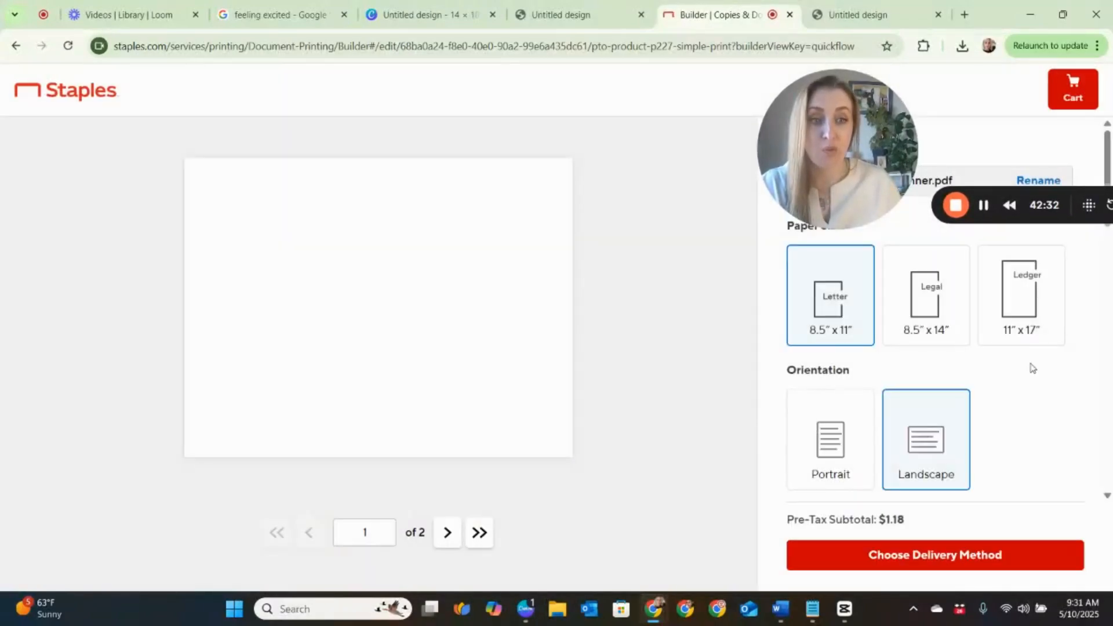
left_click(1029, 330)
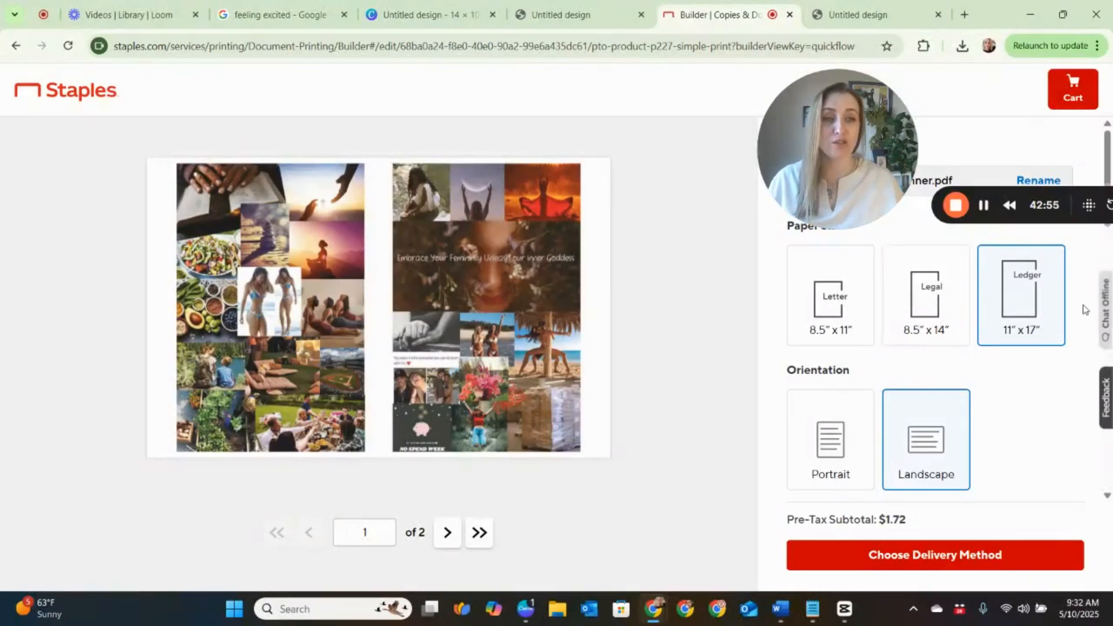
Review the remaining print options: orientation, content layout, paper type, color, binding and number of copies.
scroll(1029, 330, "down", 1)
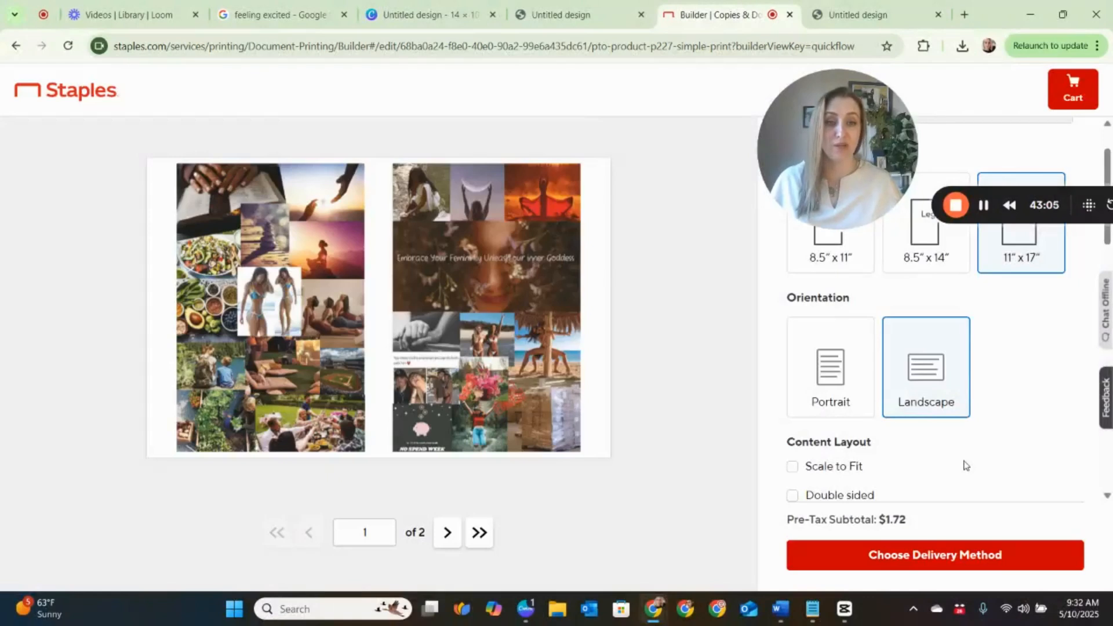
scroll(976, 453, "down", 4)
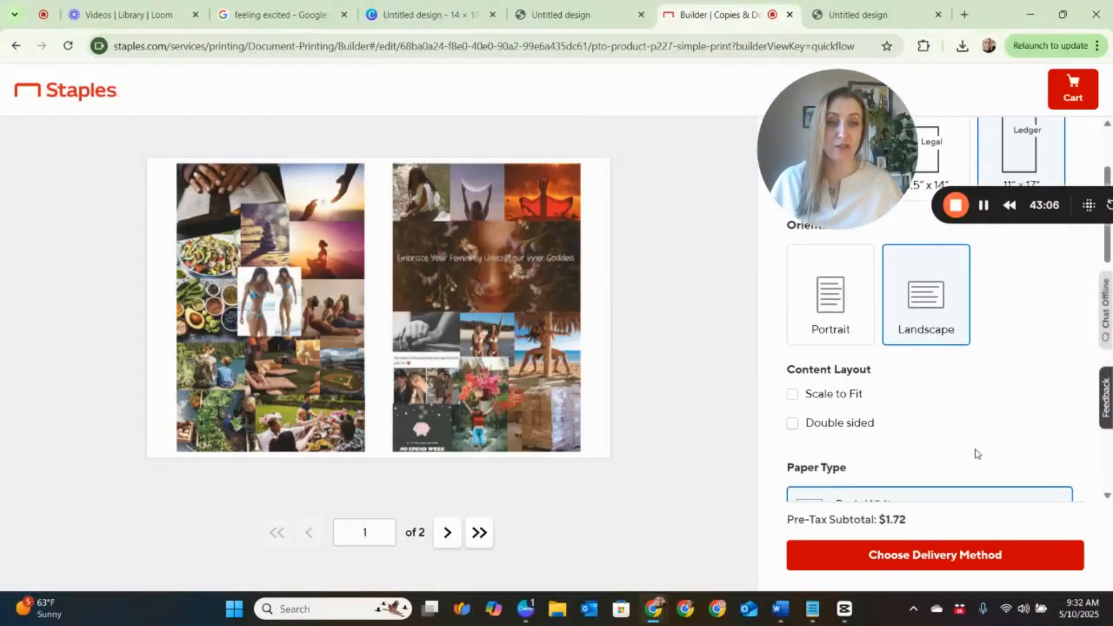
scroll(976, 456, "down", 1)
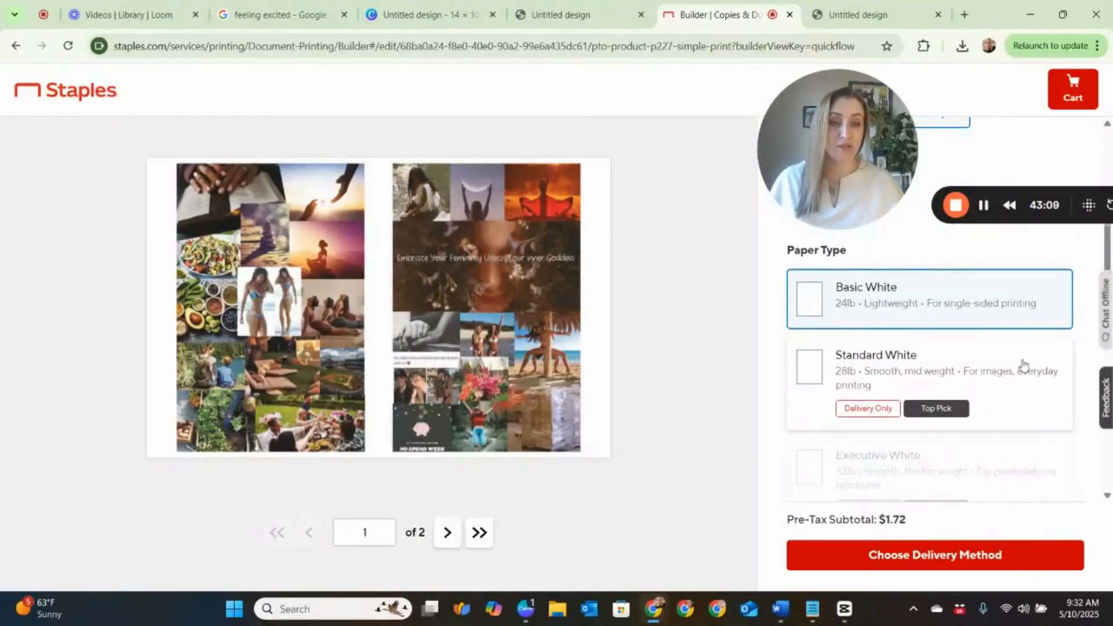
scroll(1013, 377, "down", 1)
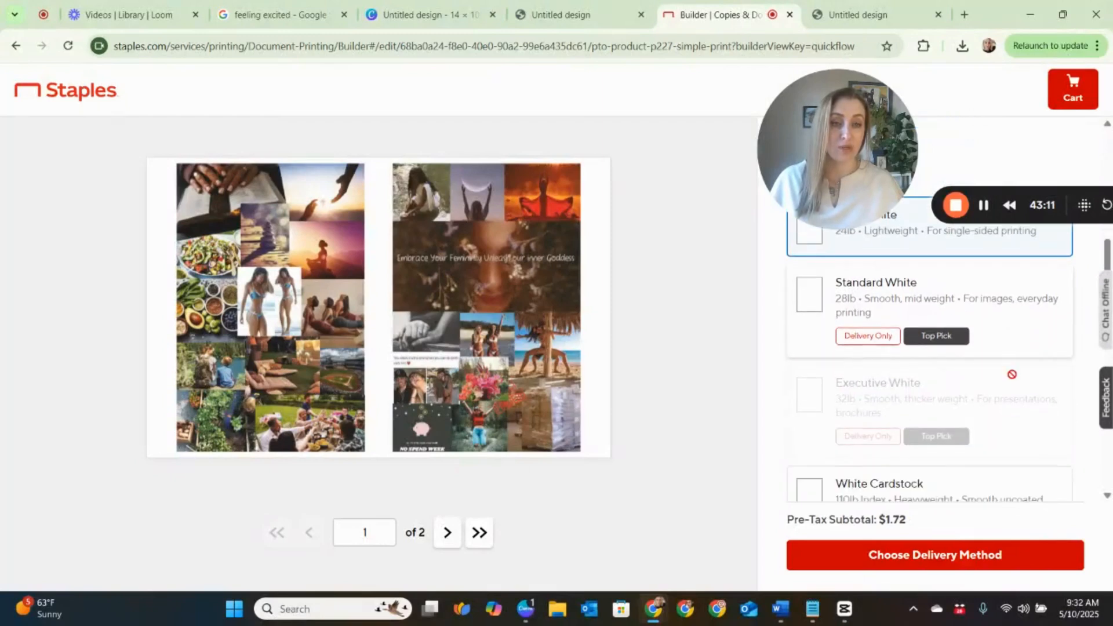
scroll(940, 301, "up", 2)
scroll(954, 399, "down", 2)
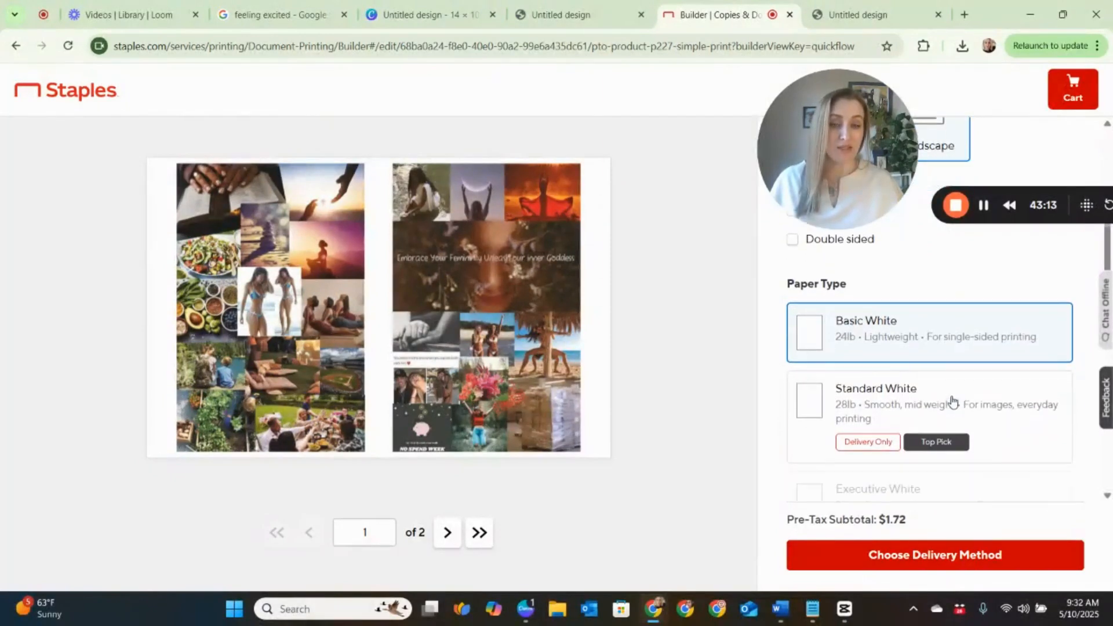
scroll(956, 409, "down", 4)
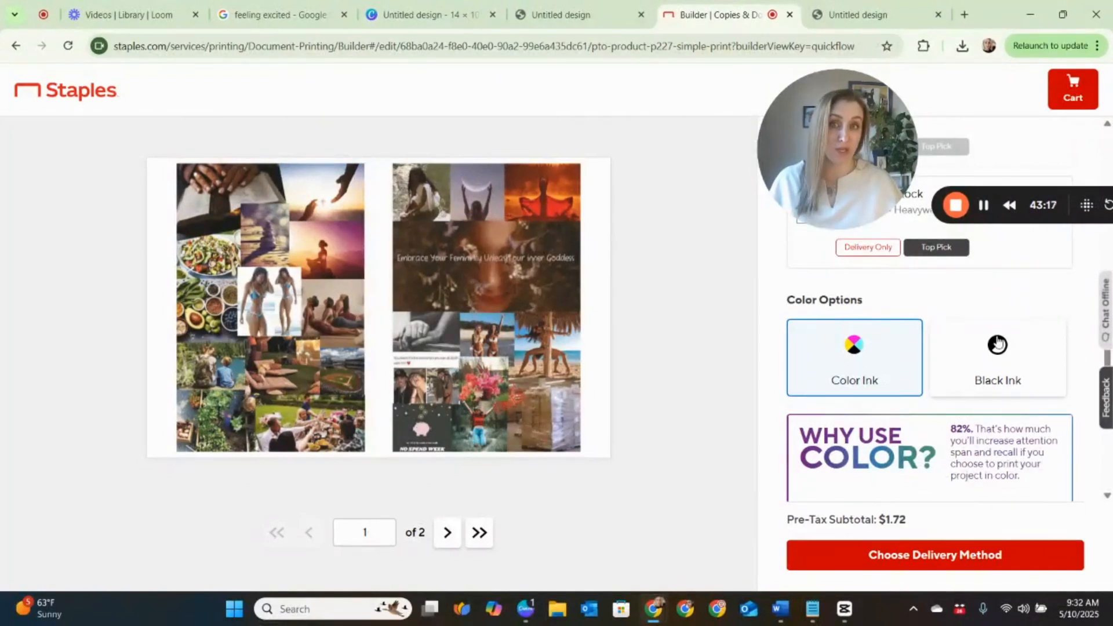
scroll(890, 366, "down", 3)
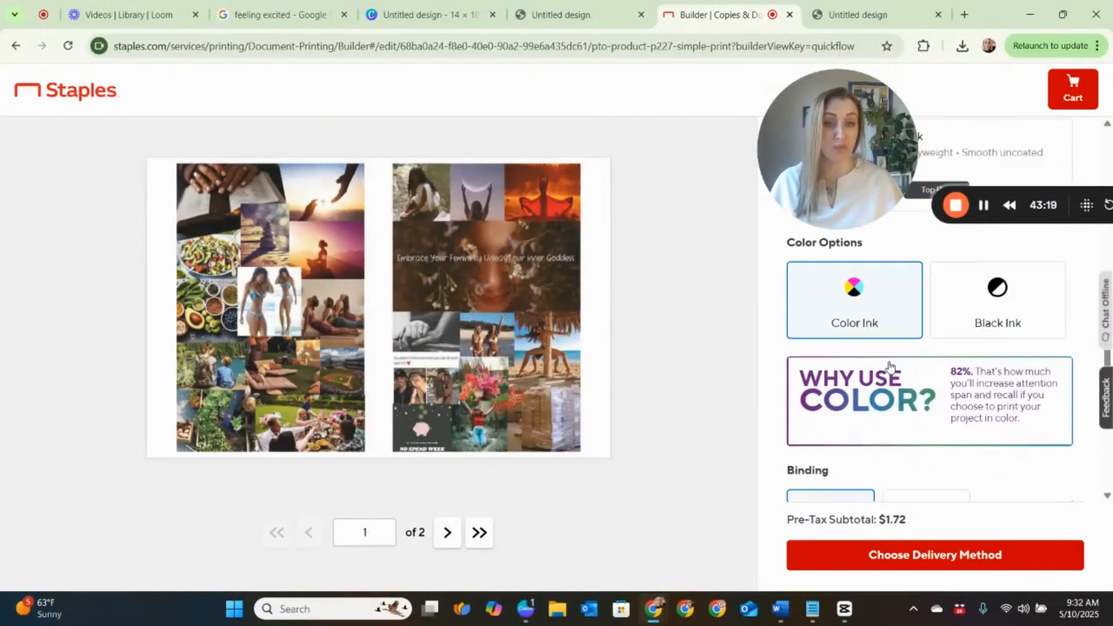
scroll(890, 367, "down", 1)
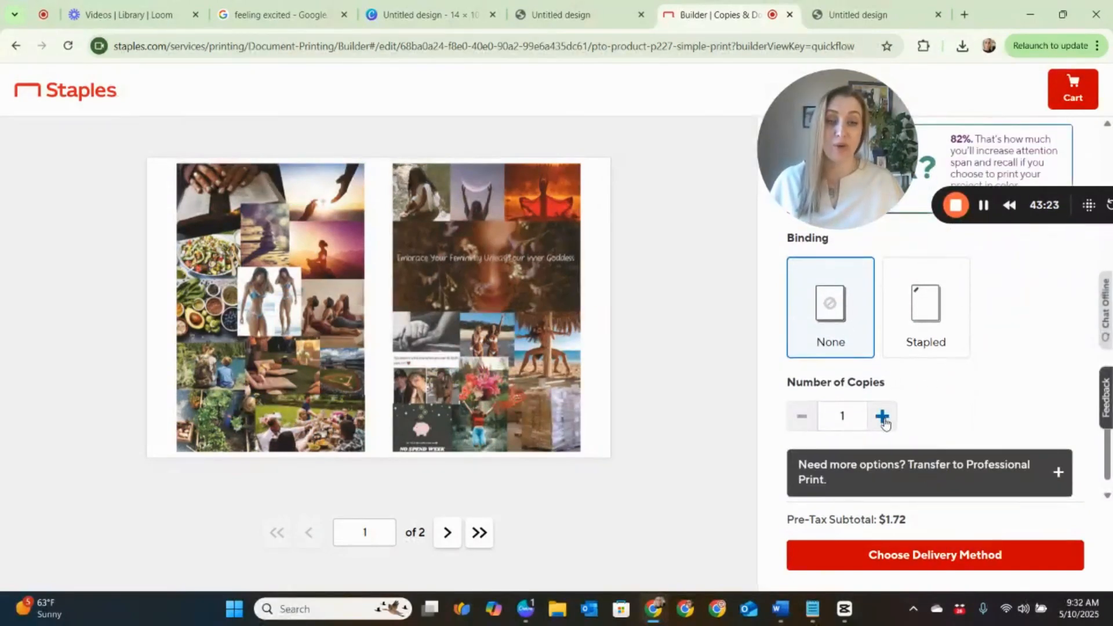
scroll(1002, 421, "down", 1)
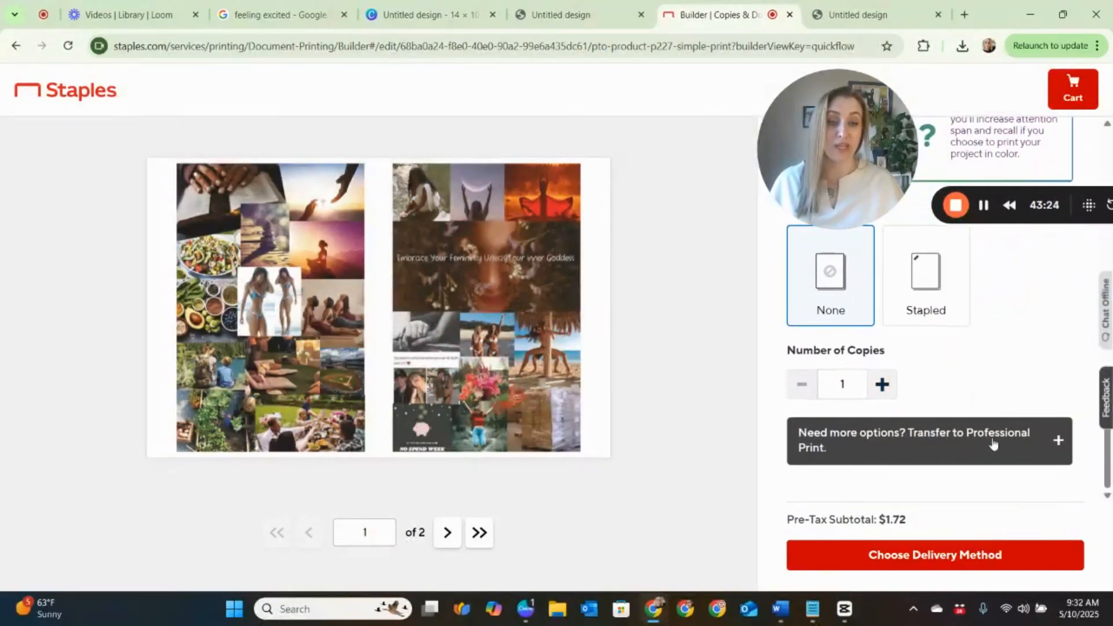
Continue to the delivery method as a guest, and choose the Fort Collins Store for pickup by searching with the ZIP code.
left_click(949, 562)
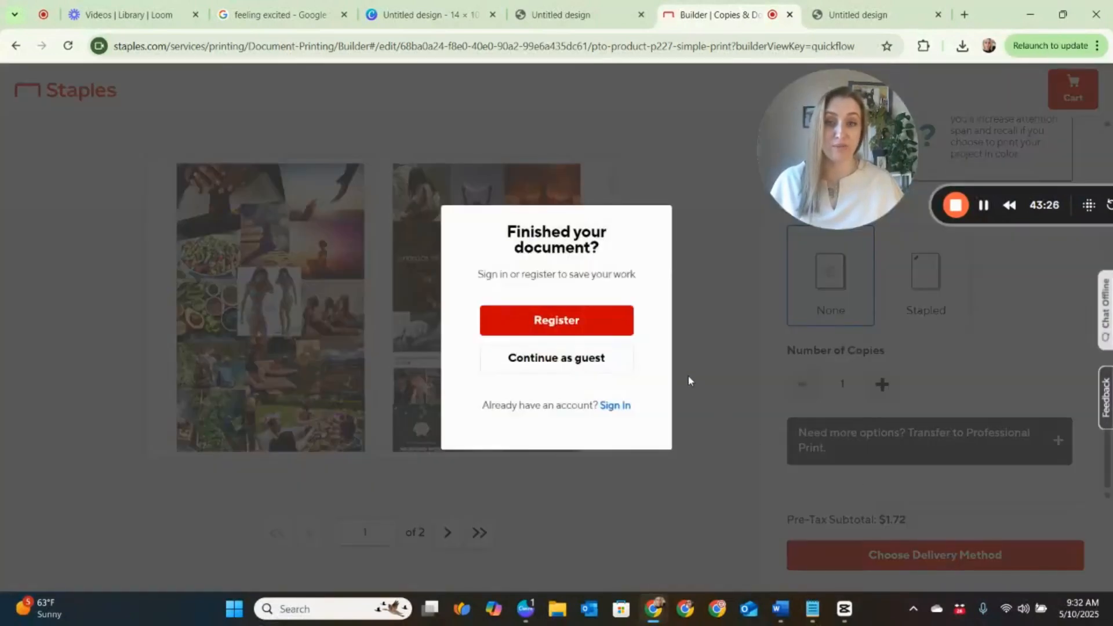
left_click(618, 367)
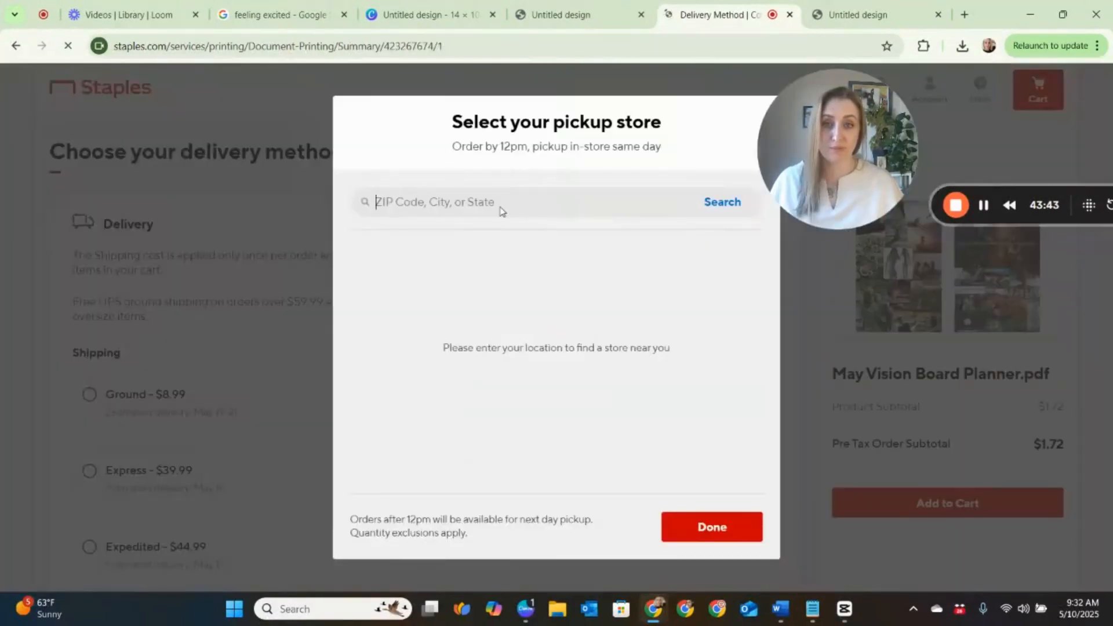
left_click(502, 200)
type("8052")
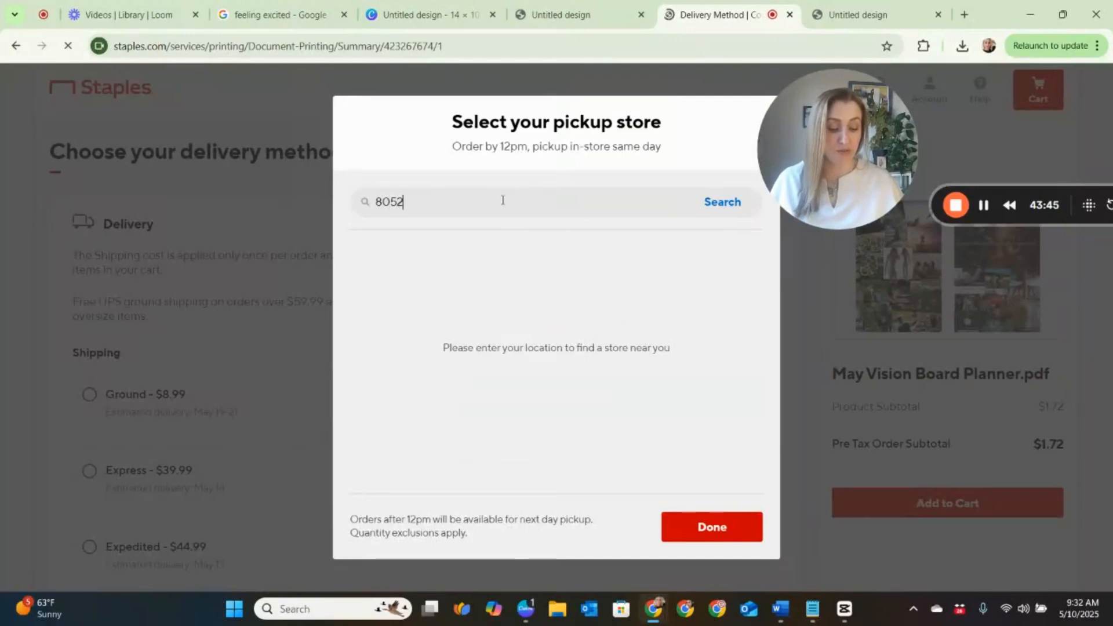
type("5")
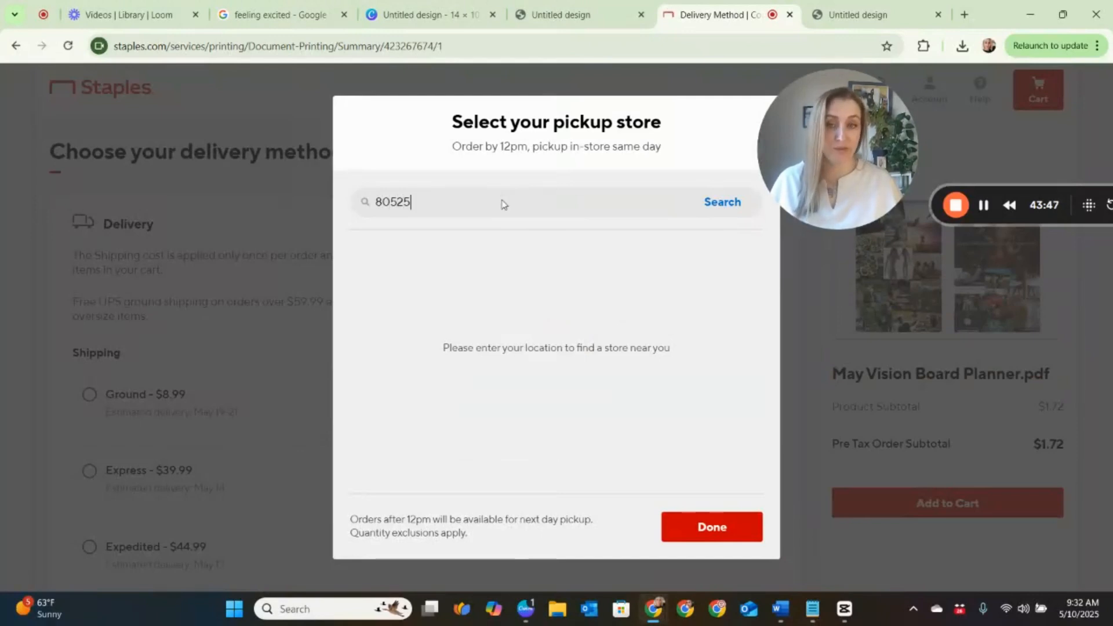
key("Return")
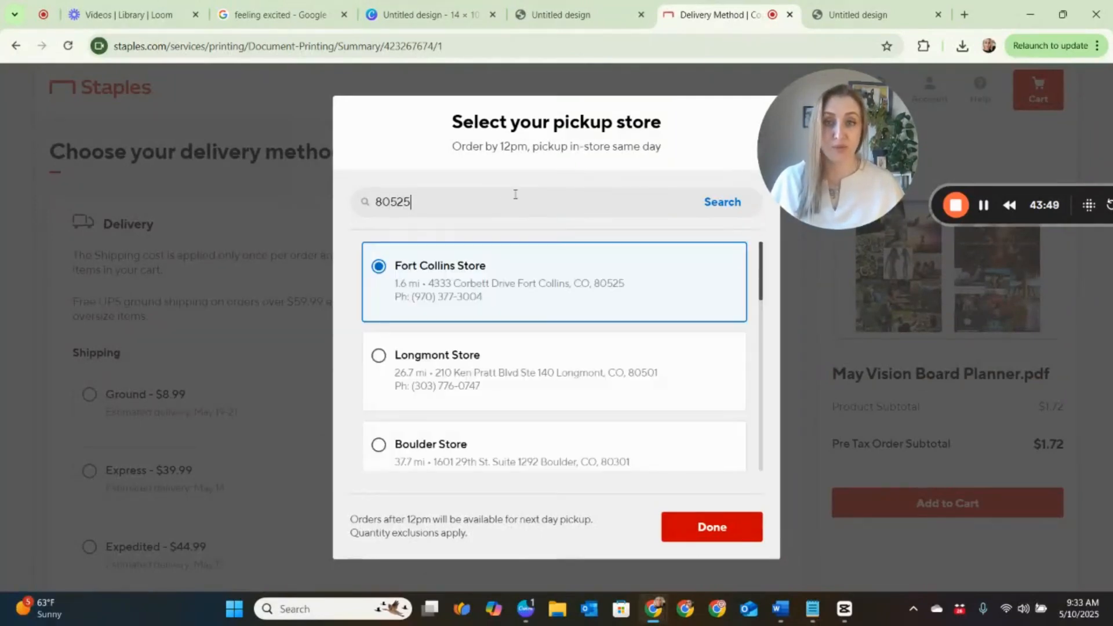
left_click(693, 527)
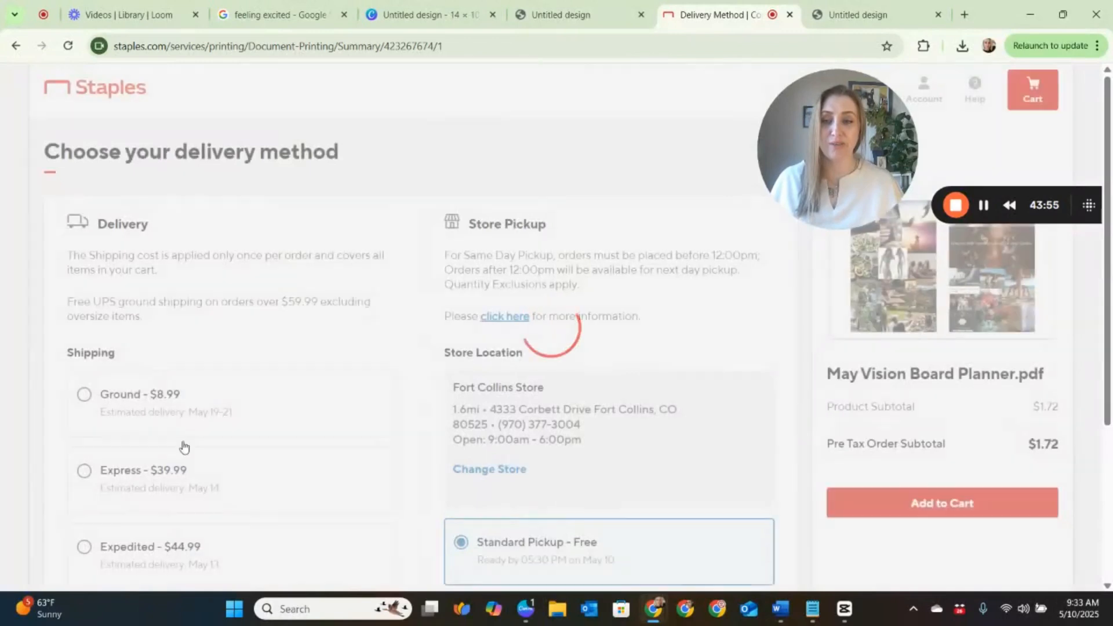
Add the print order to the cart with free Standard Pickup, and proceed to the secure checkout.
scroll(238, 454, "down", 3)
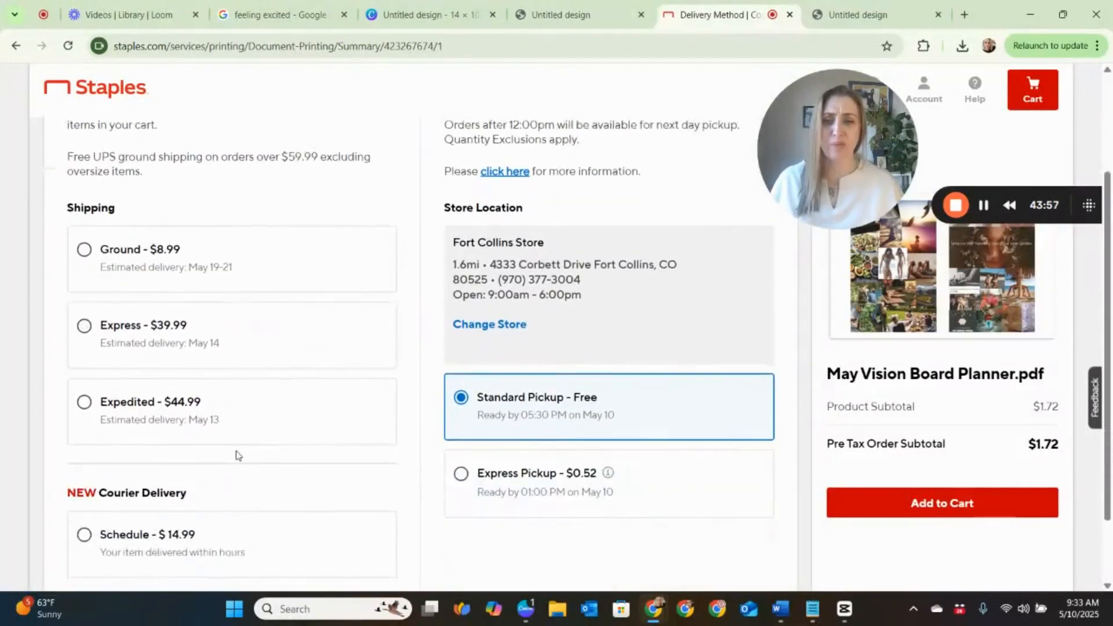
scroll(238, 454, "up", 1)
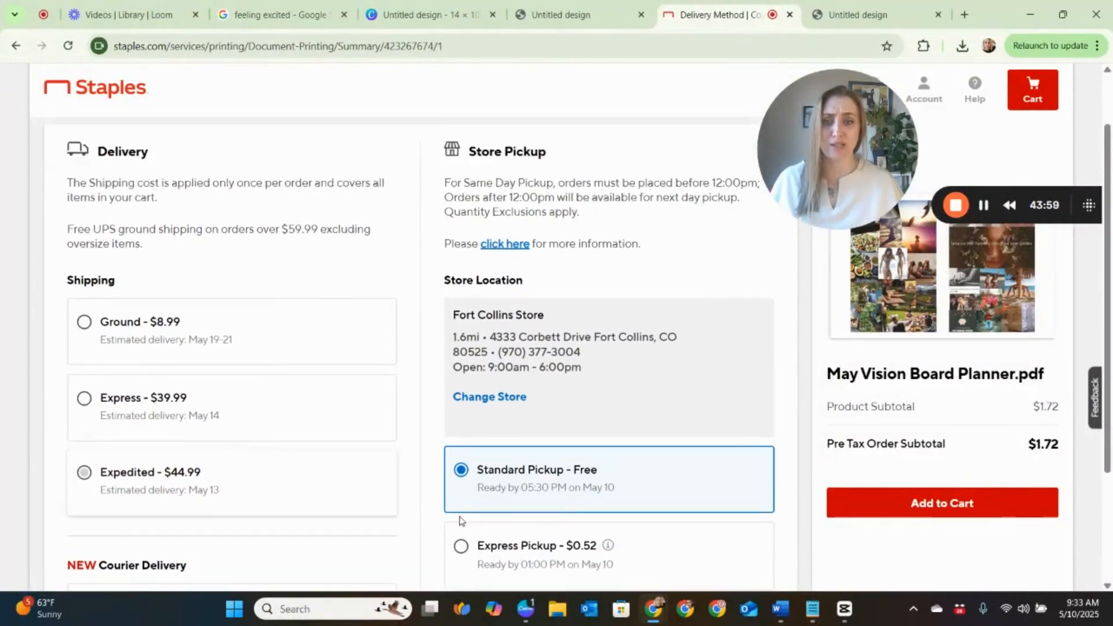
left_click(865, 509)
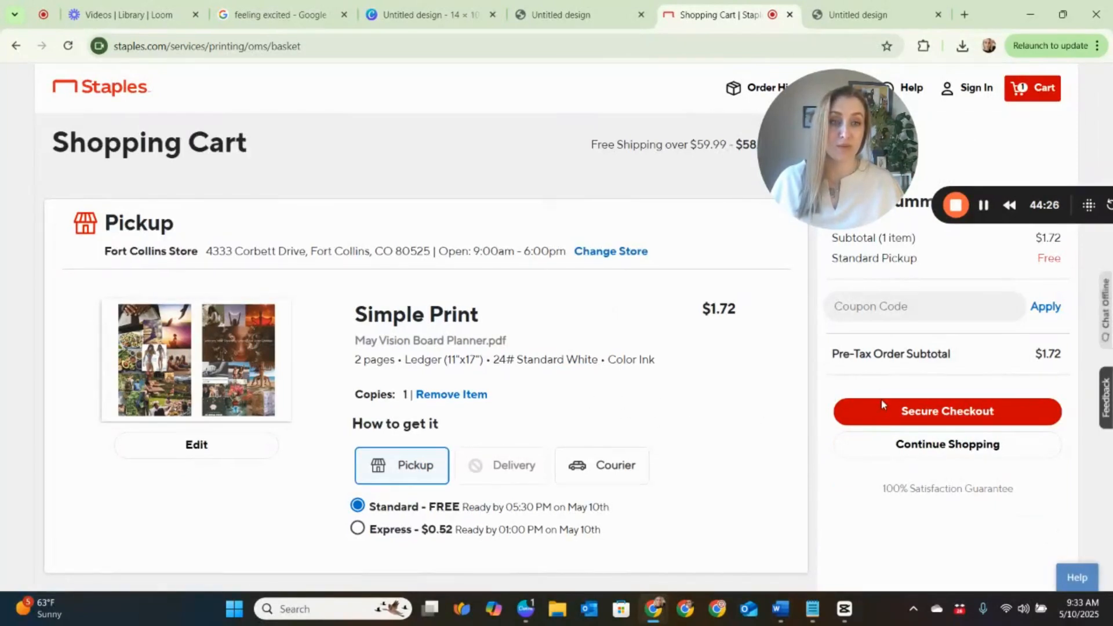
left_click(848, 421)
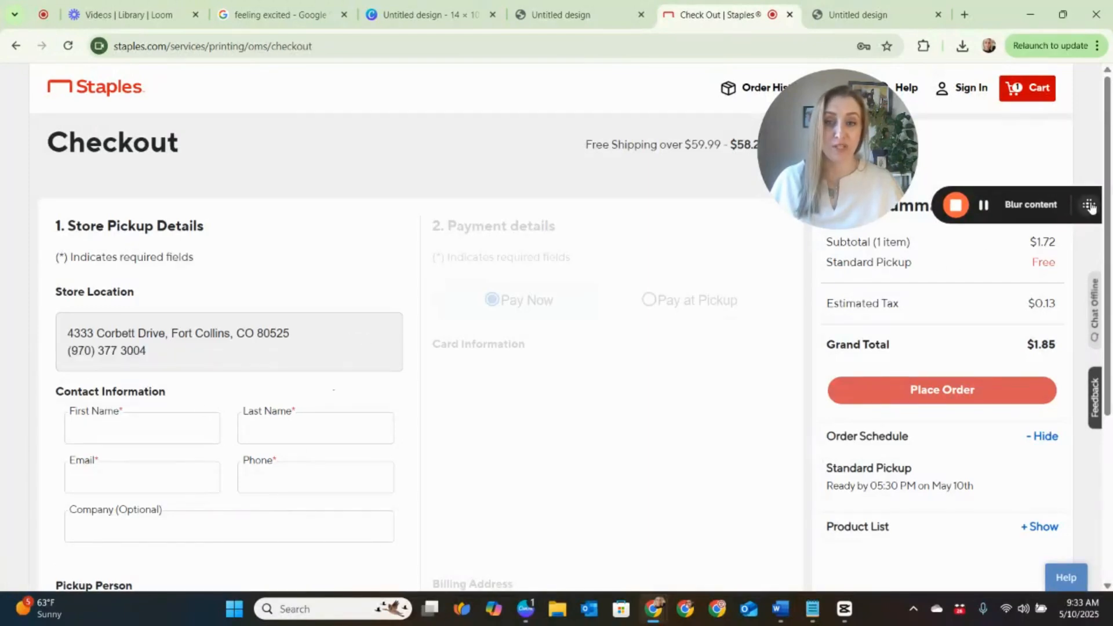
Fill in the pickup contact's first name, last name, email and phone from the saved autofill entry.
left_click(169, 434)
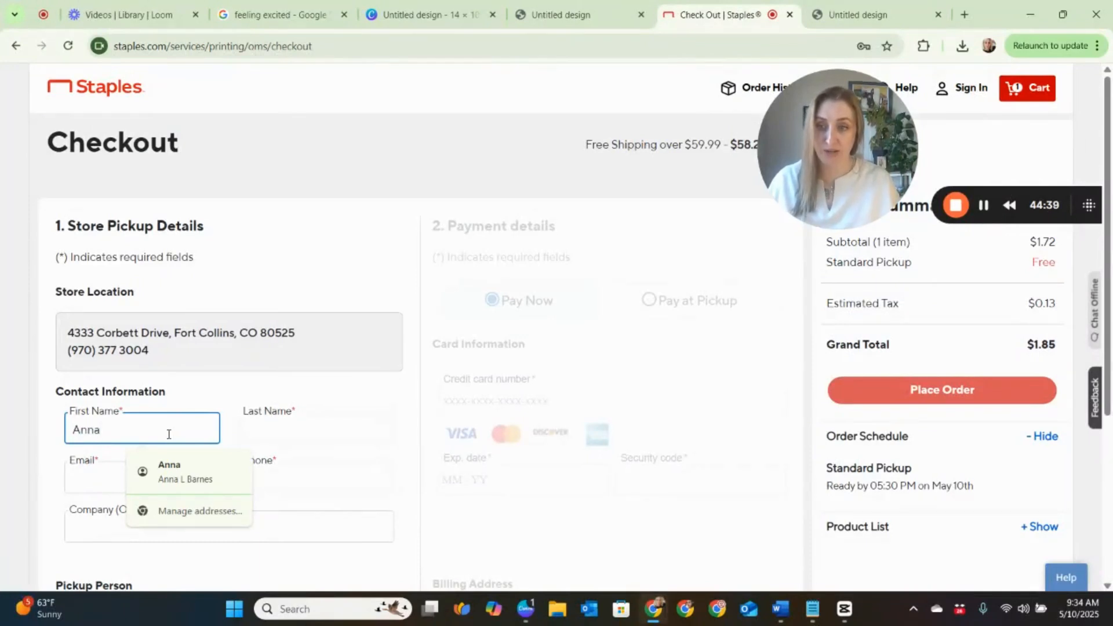
key("Down")
key("Return")
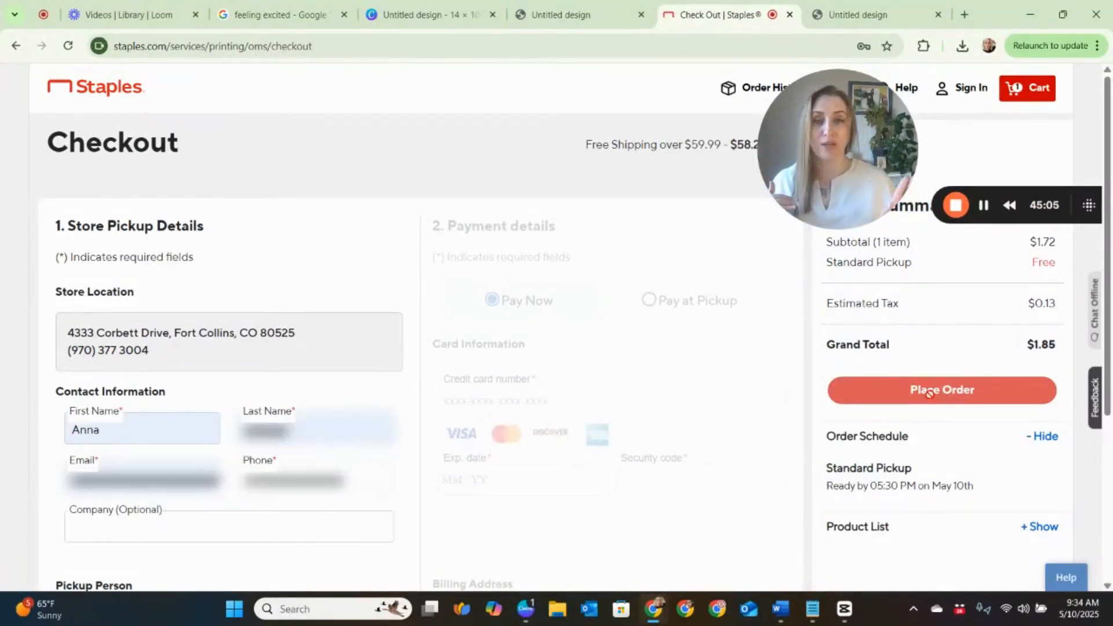